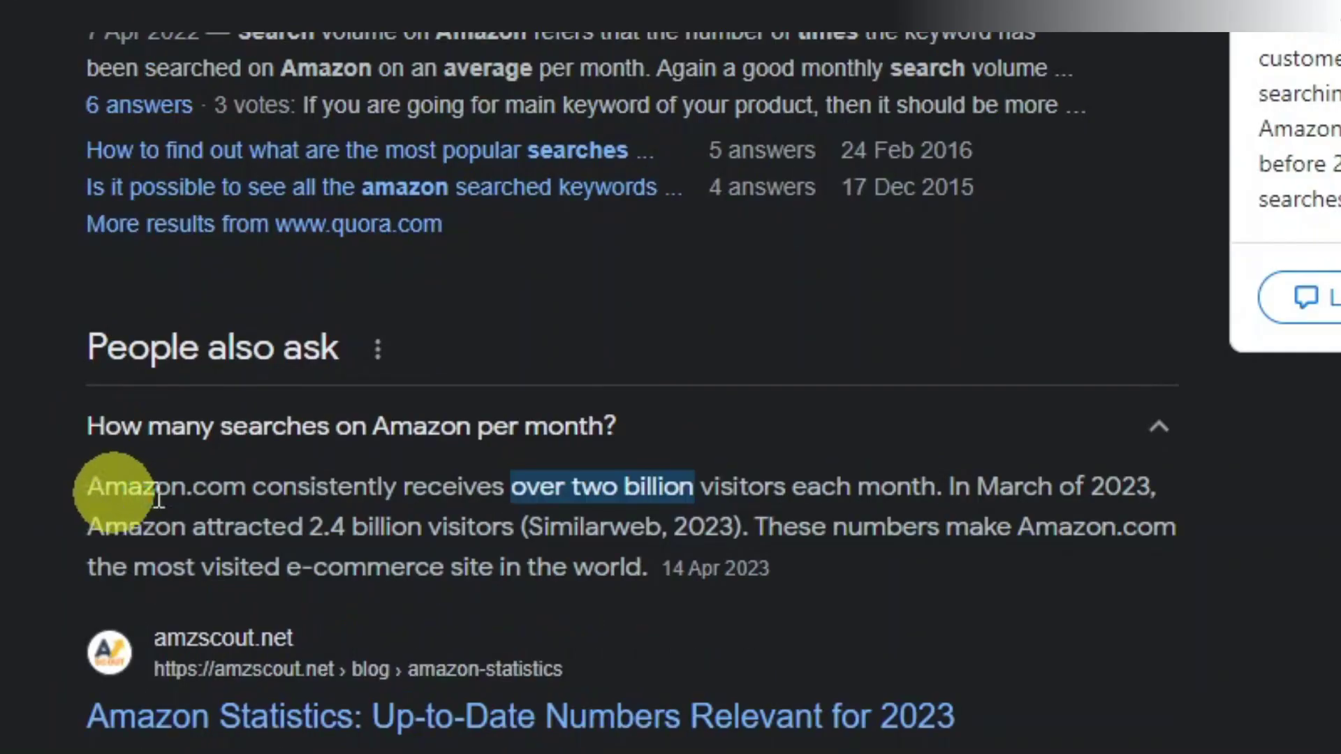
Highlight the monthly Amazon visitor figure in the answer to "How many searches on Amazon per month?"
drag(187, 432, 319, 430)
drag(501, 489, 768, 489)
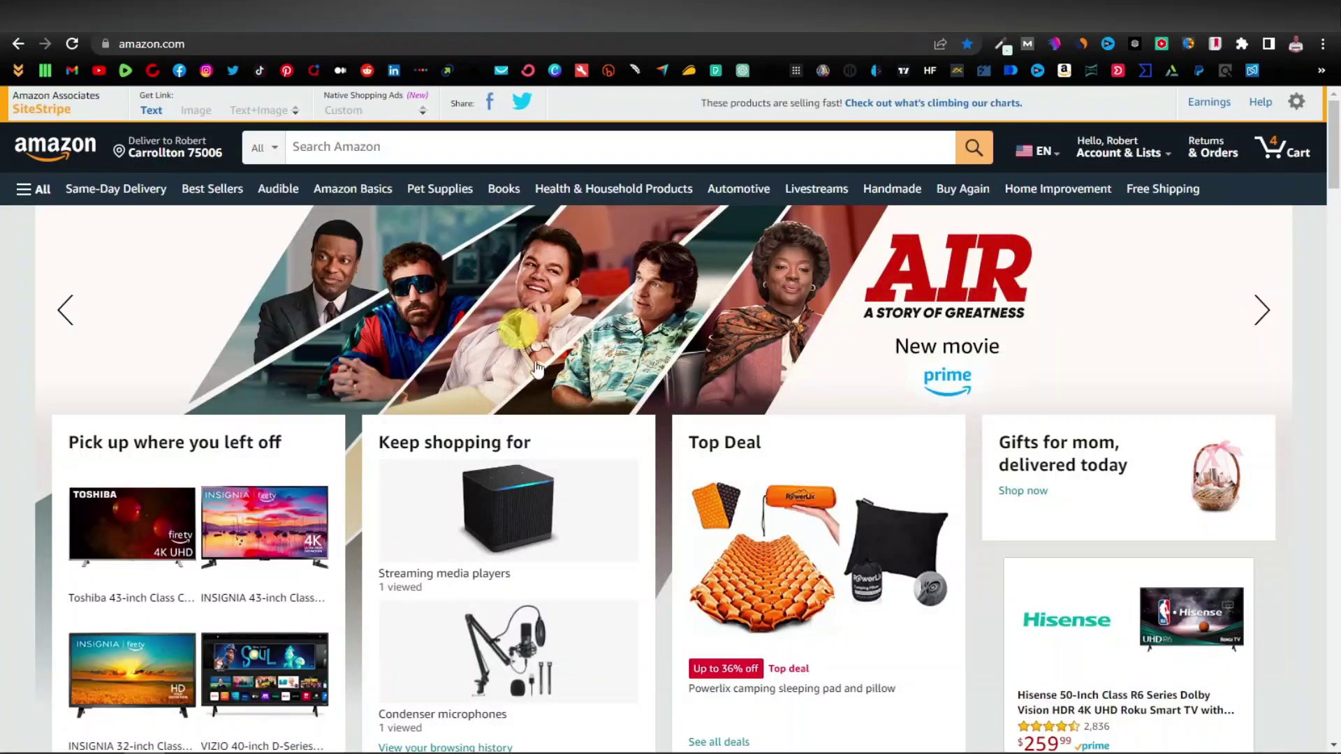
Look through the product recommendation and best-seller sections on the Amazon homepage
scroll(621, 423, down, 2)
scroll(621, 423, down, 9)
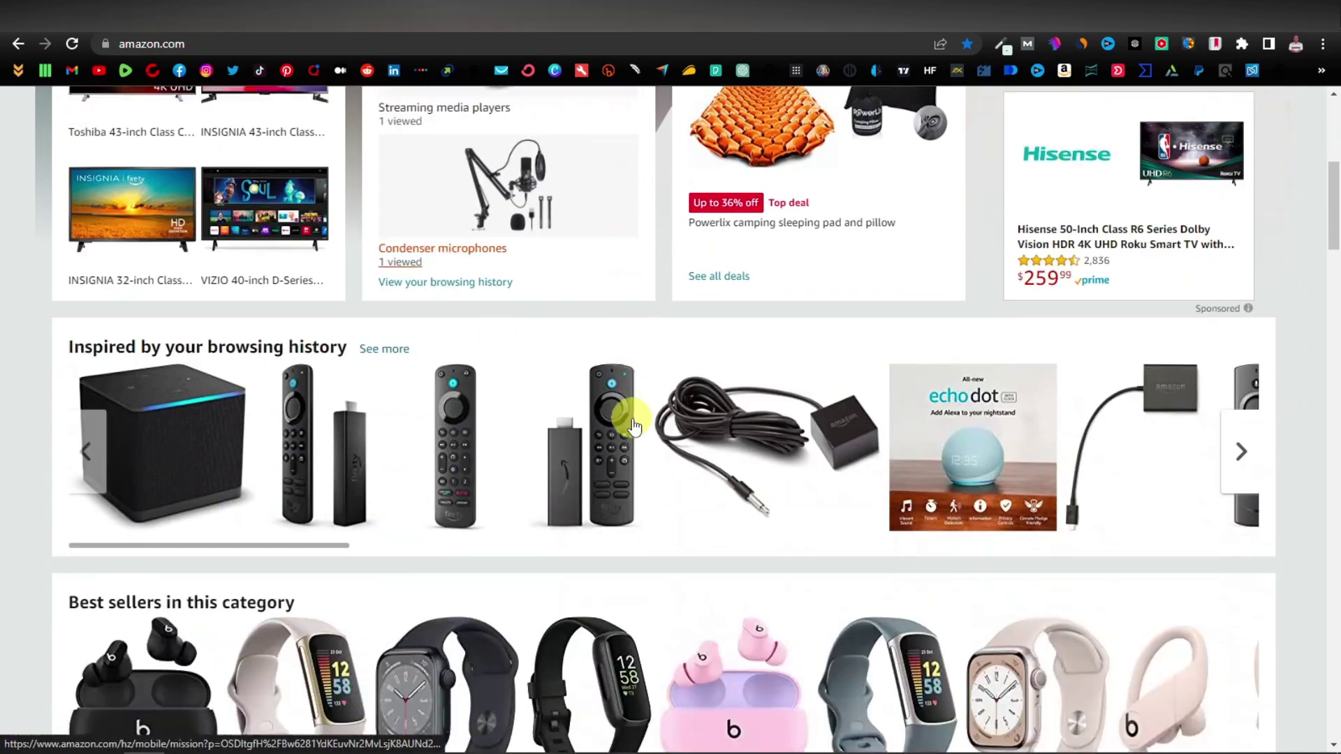
scroll(633, 424, down, 10)
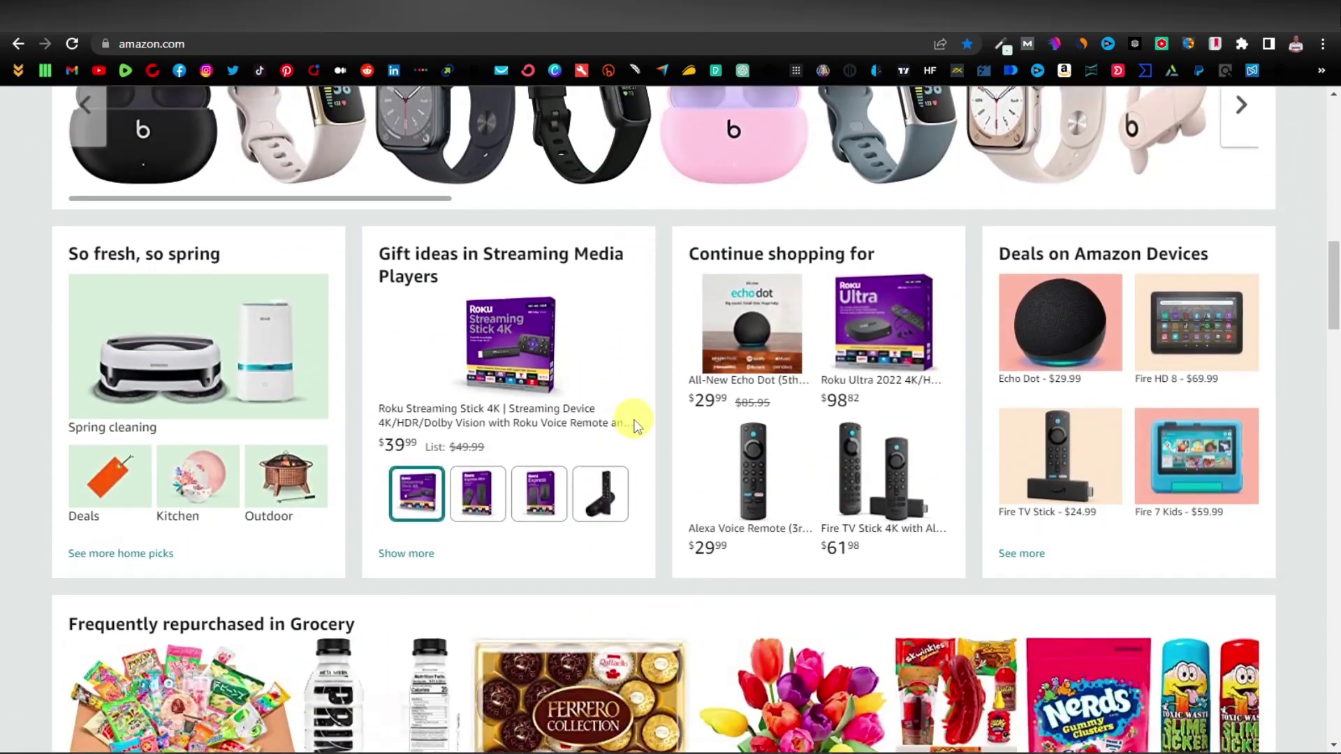
scroll(634, 424, down, 7)
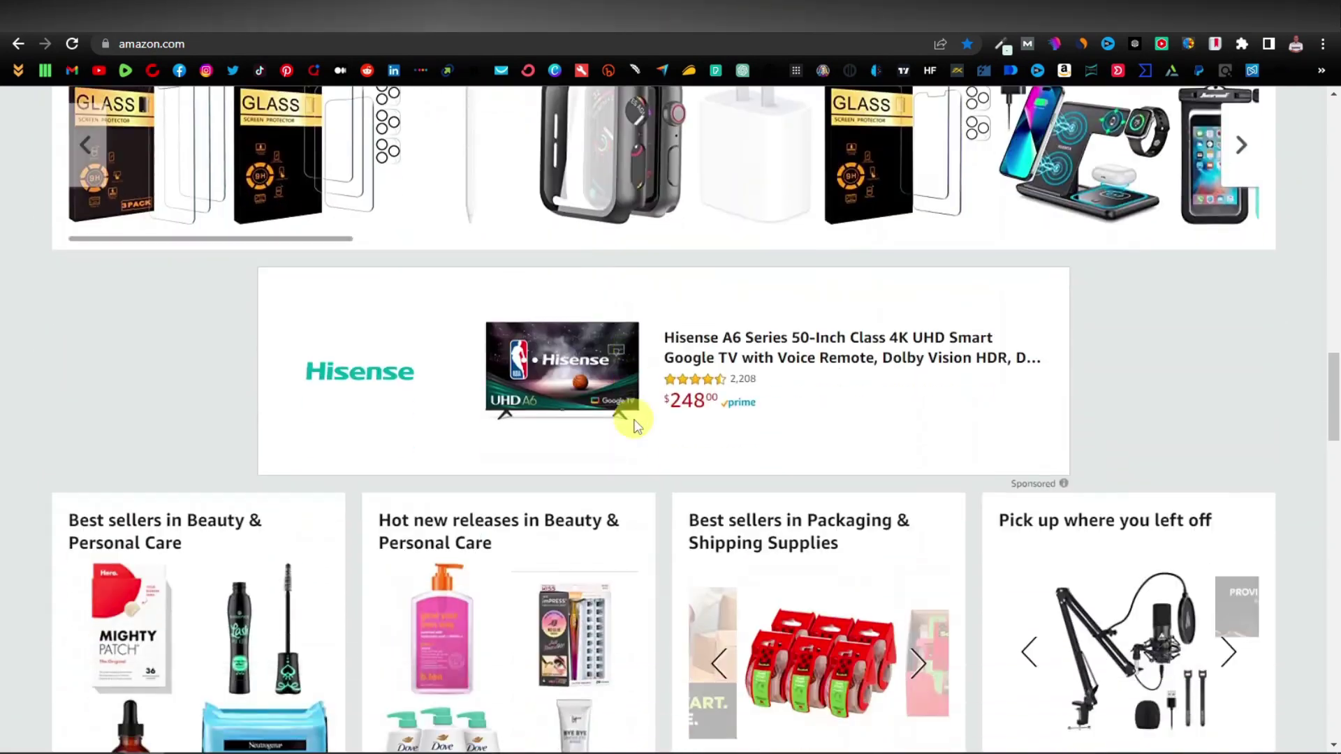
scroll(653, 405, down, 10)
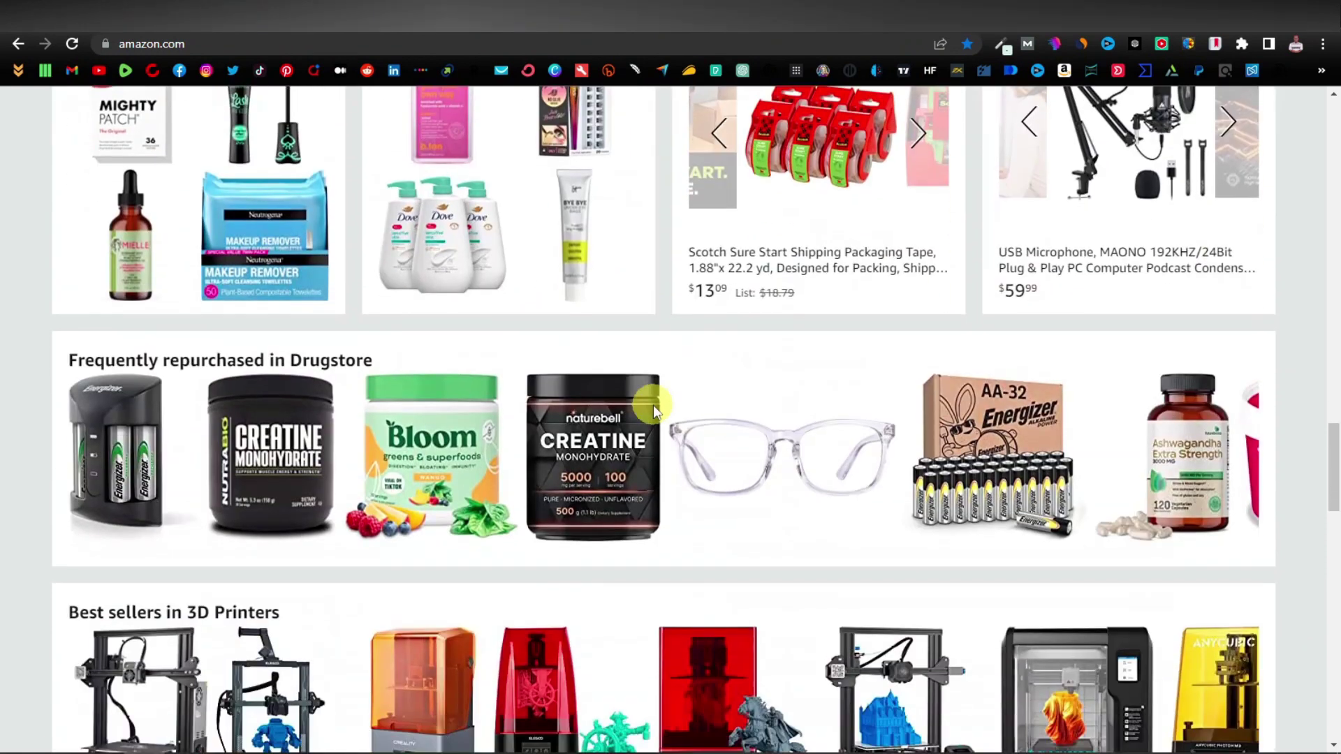
scroll(652, 406, down, 3)
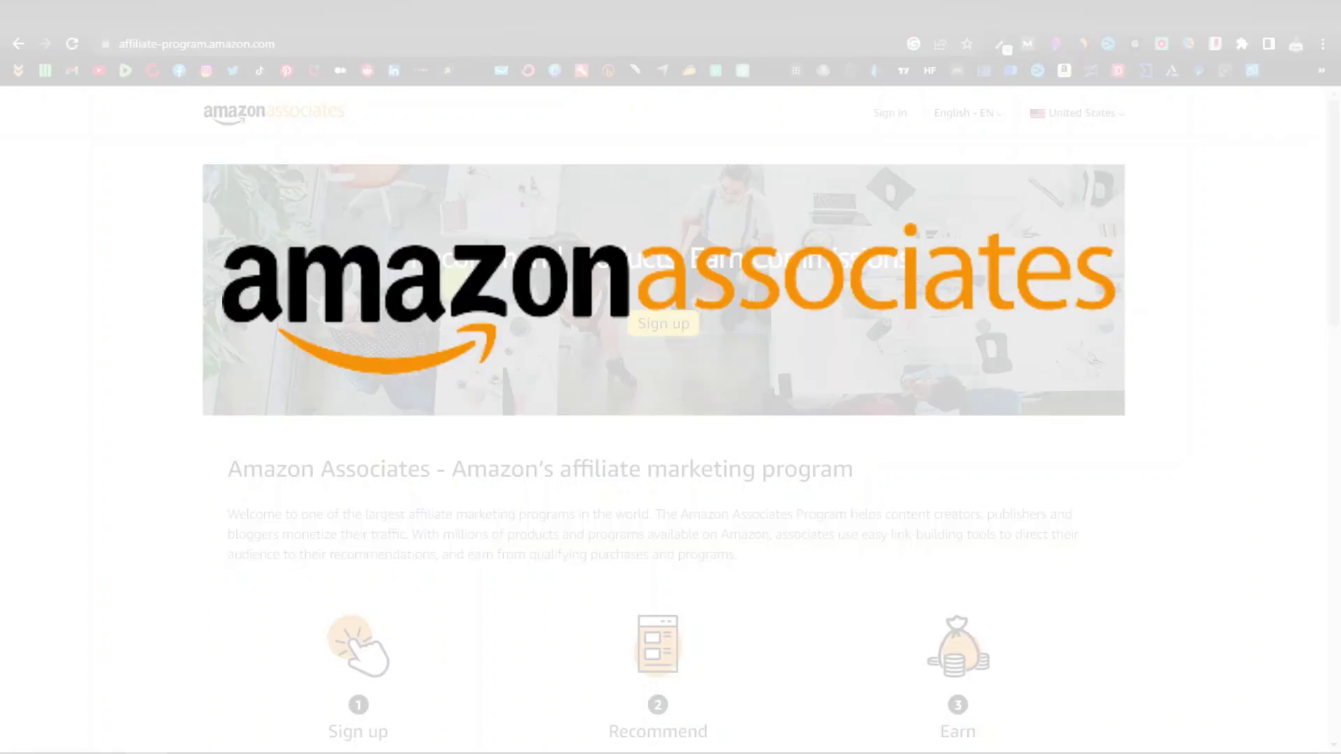
Review the Amazon Associates page, covering the sign-up, recommend and earn stages and the frequently asked questions
scroll(459, 284, down, 8)
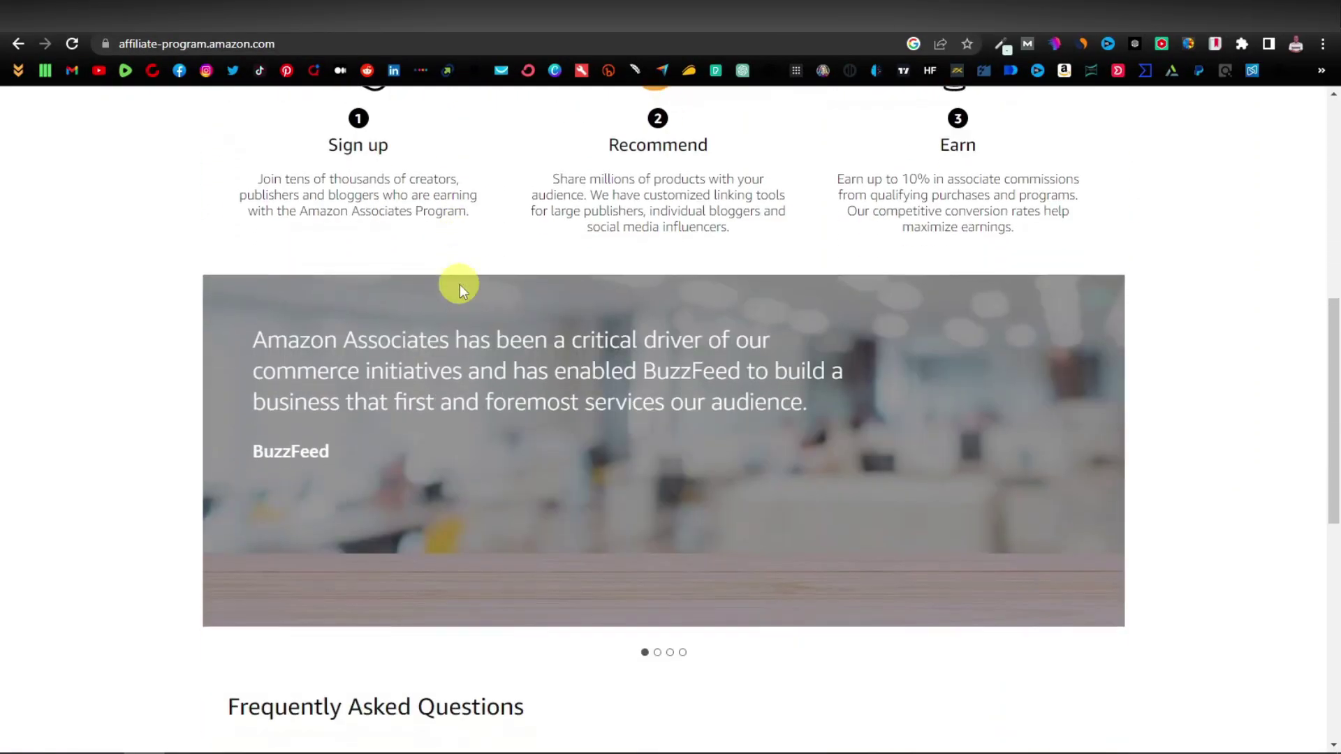
scroll(460, 284, down, 5)
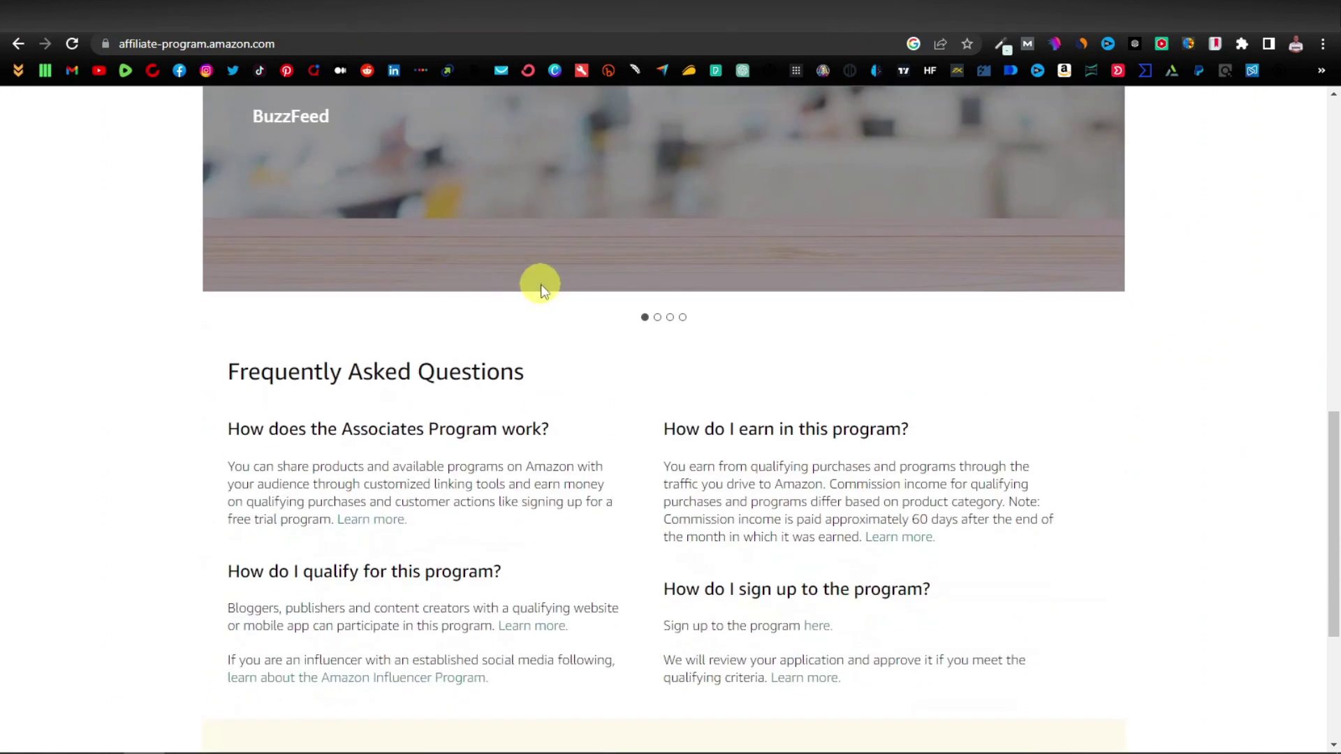
scroll(541, 284, down, 4)
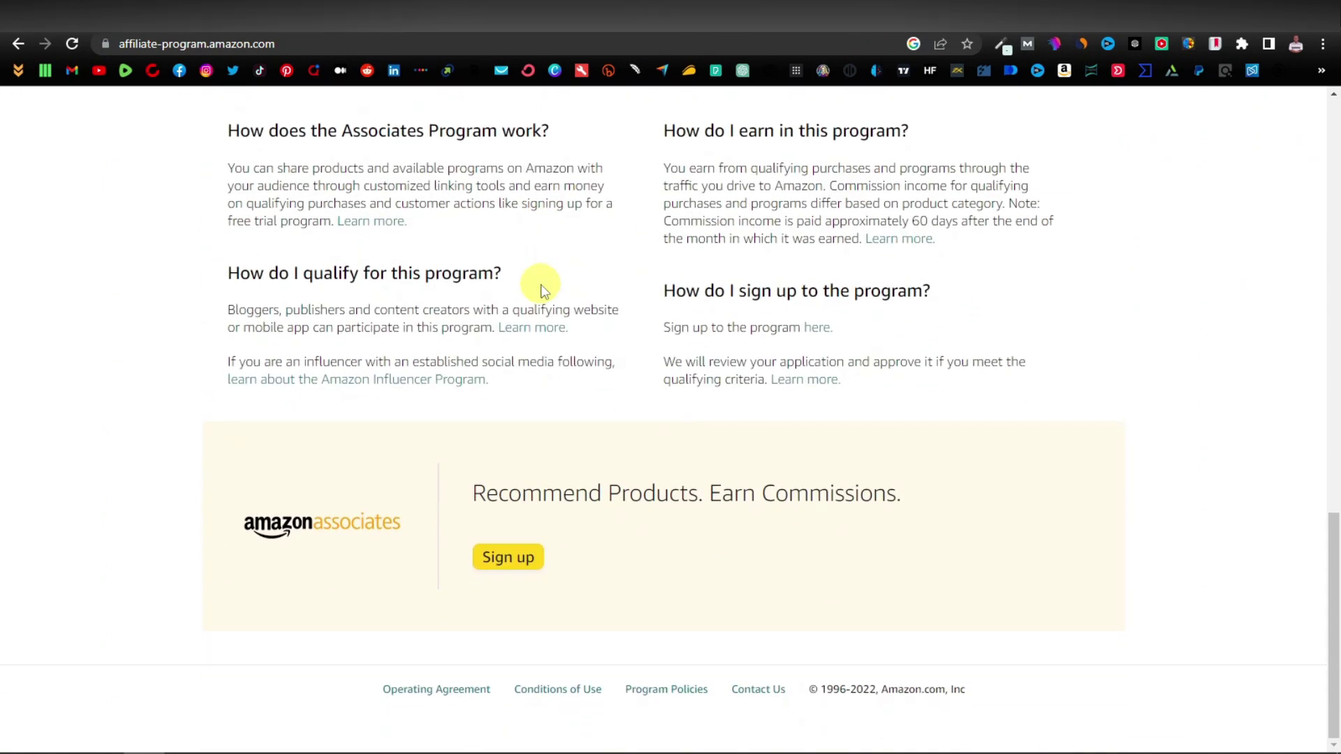
key(Home)
scroll(674, 429, down, 1)
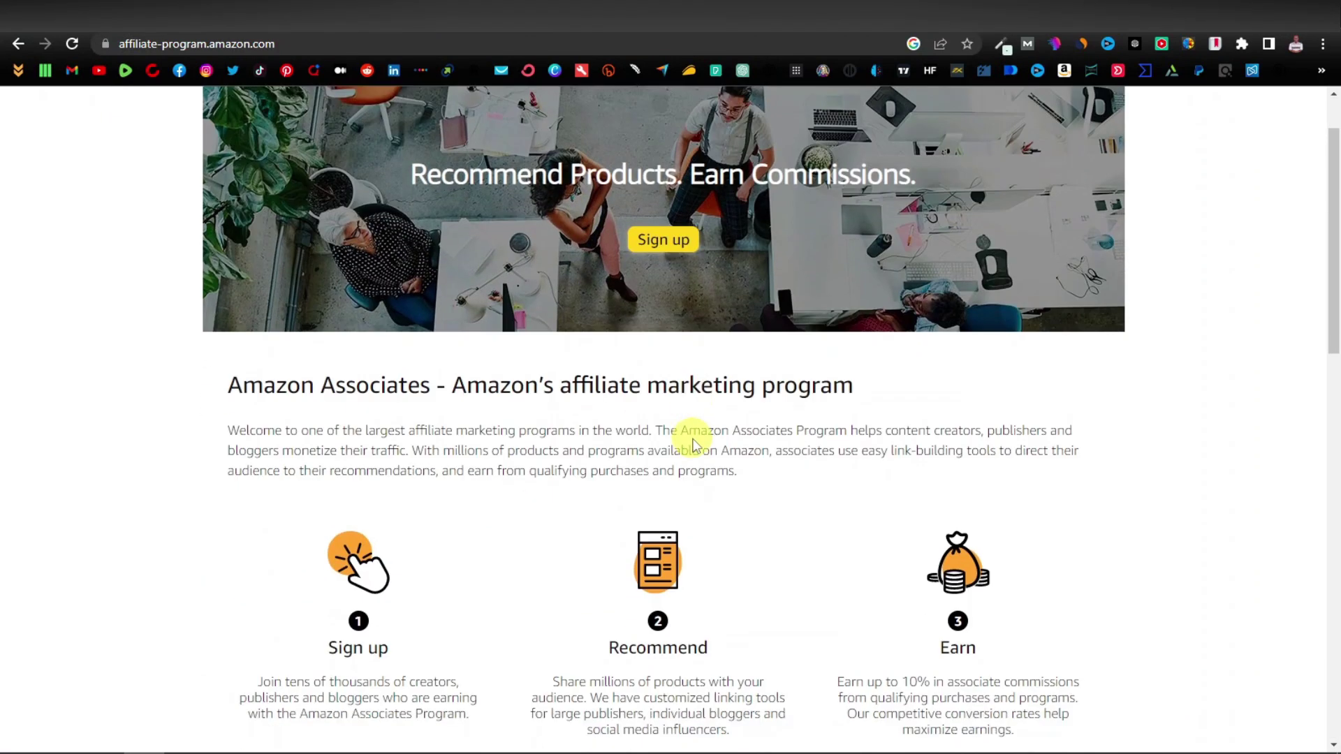
scroll(694, 444, down, 5)
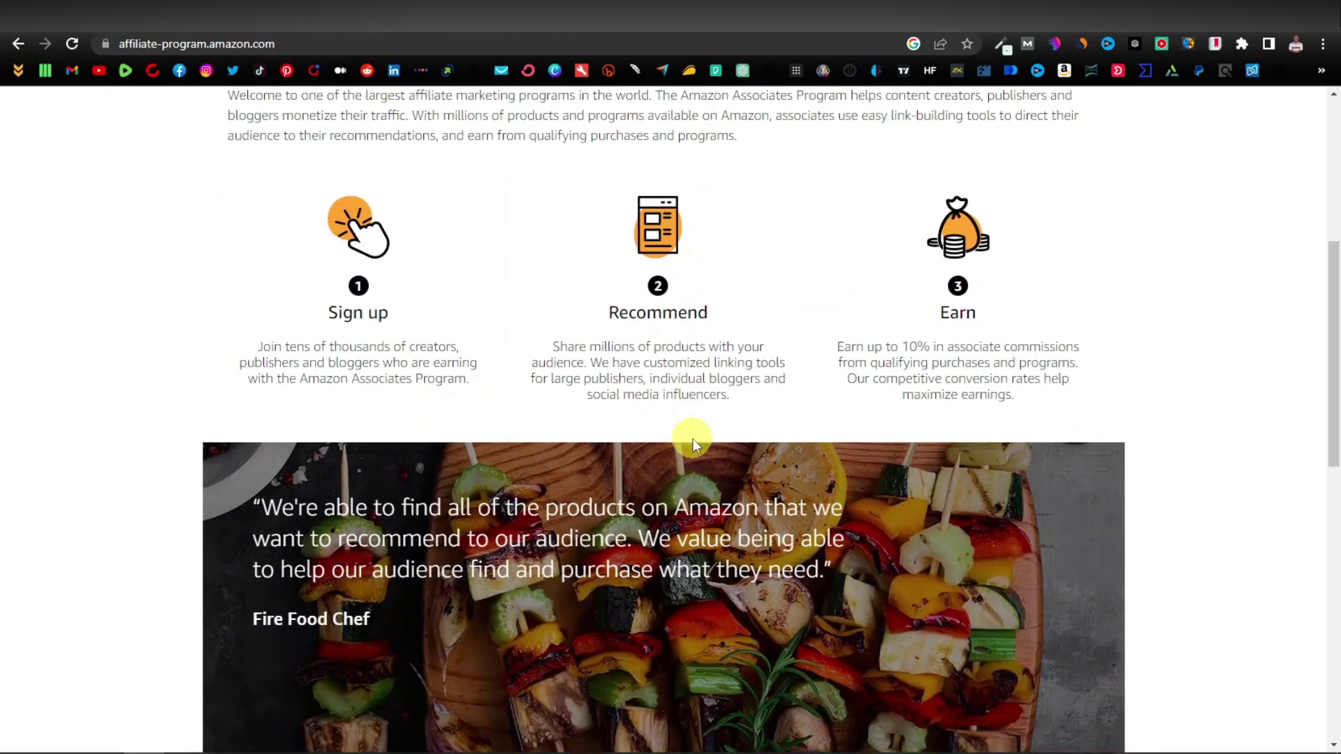
scroll(693, 438, down, 6)
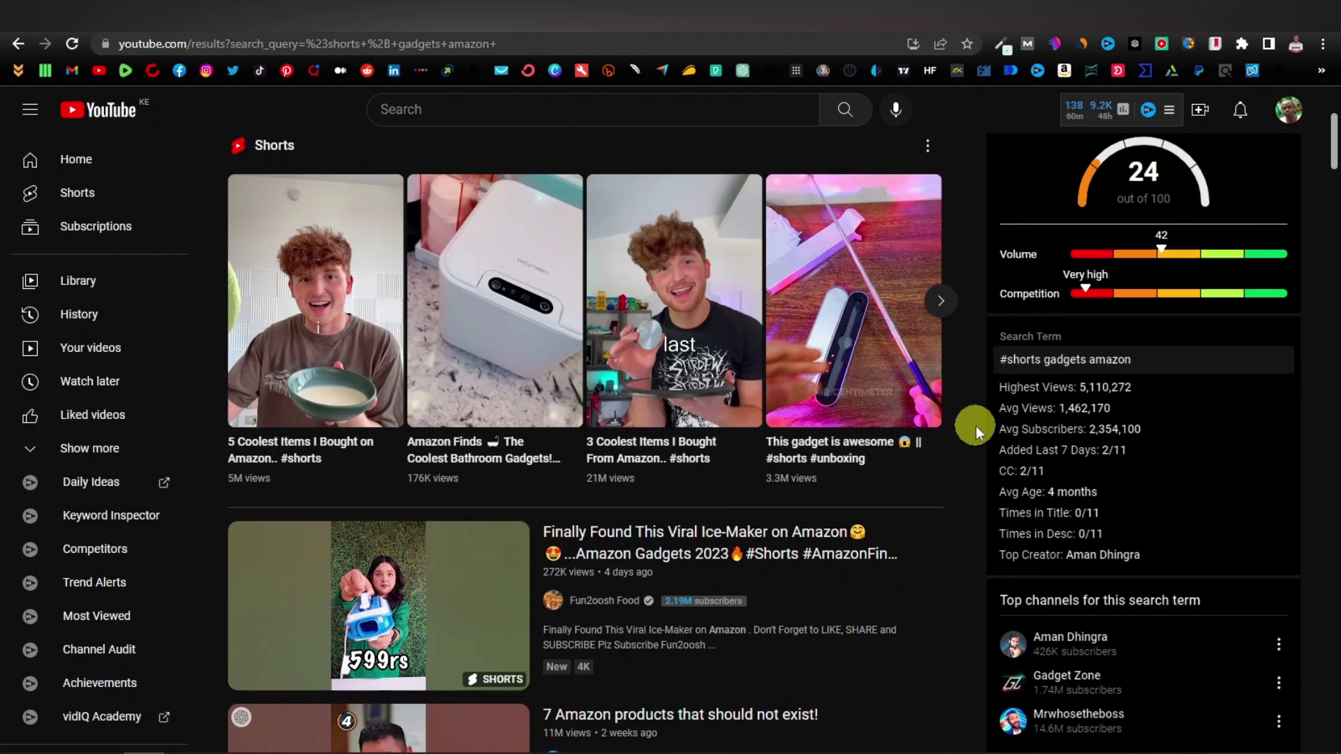
Examine the YouTube results for "#shorts + gadgets amazon", comparing the view counts and ages of the gadget videos
scroll(975, 426, down, 2)
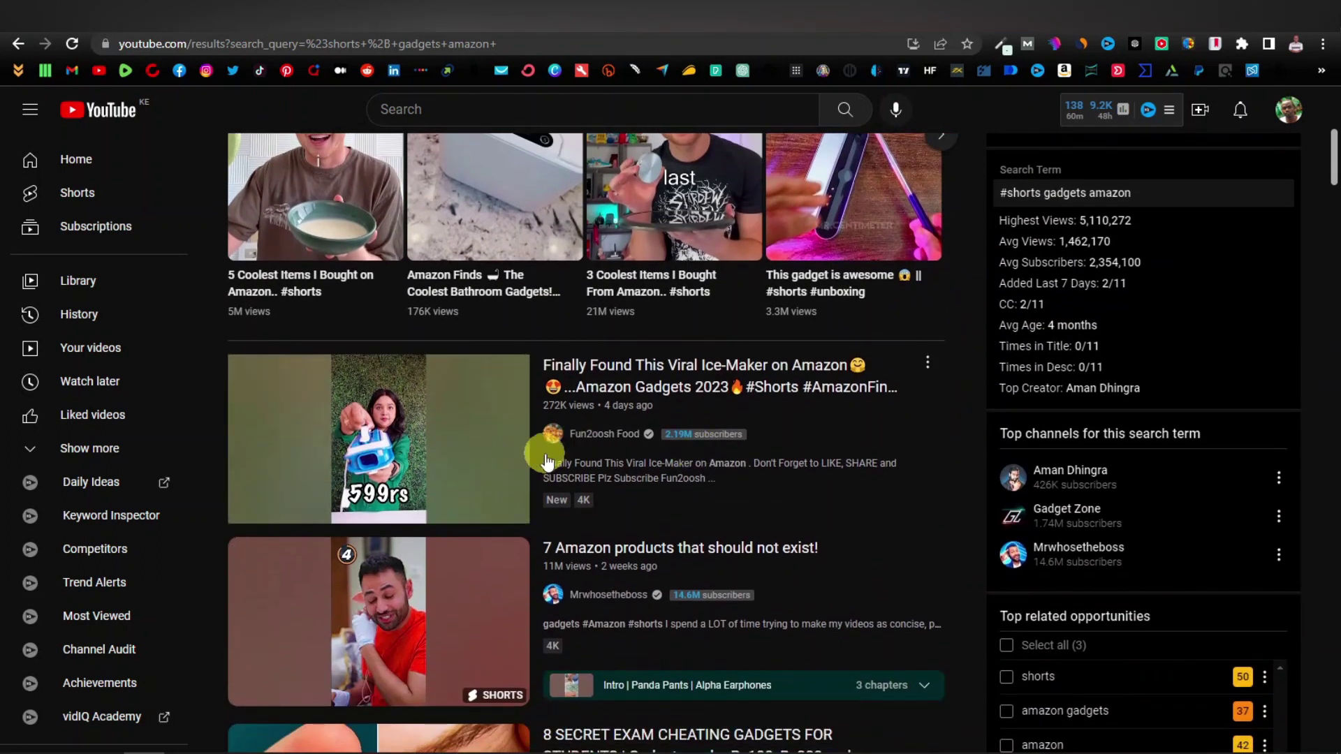
scroll(547, 461, down, 5)
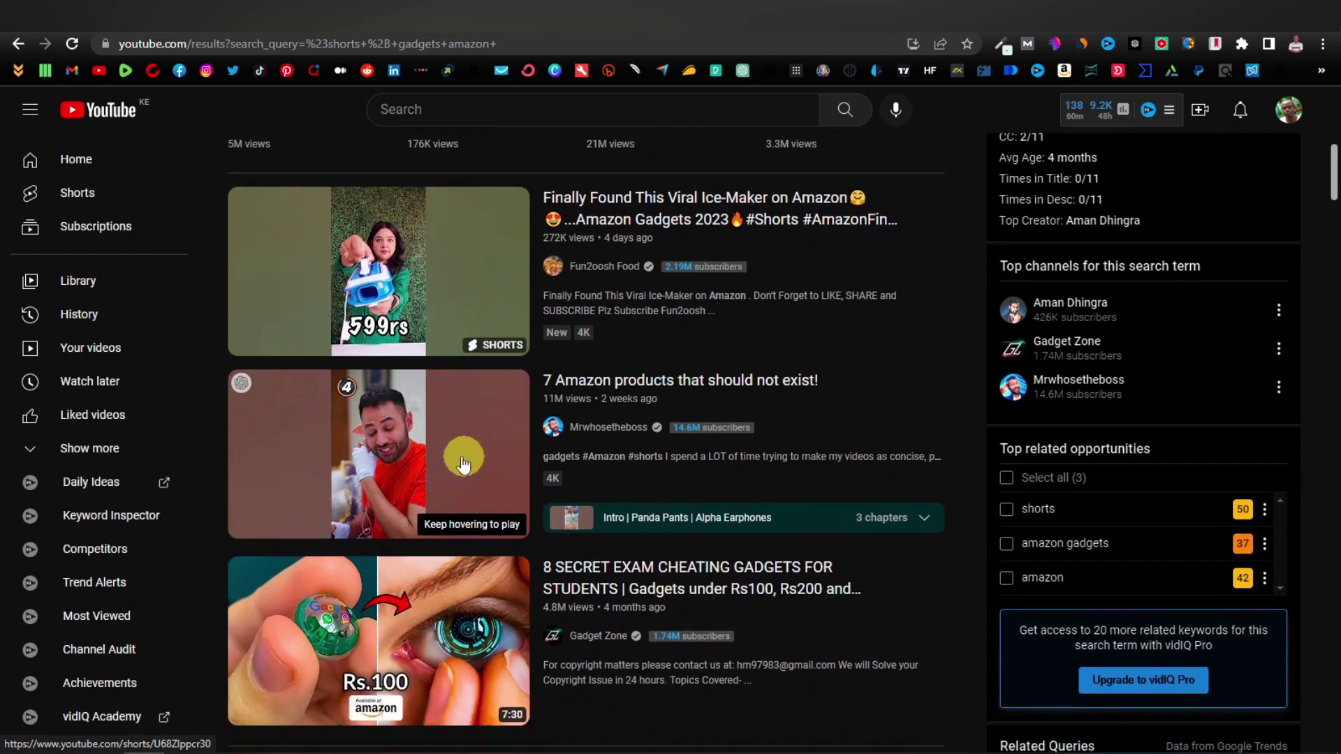
scroll(451, 465, down, 6)
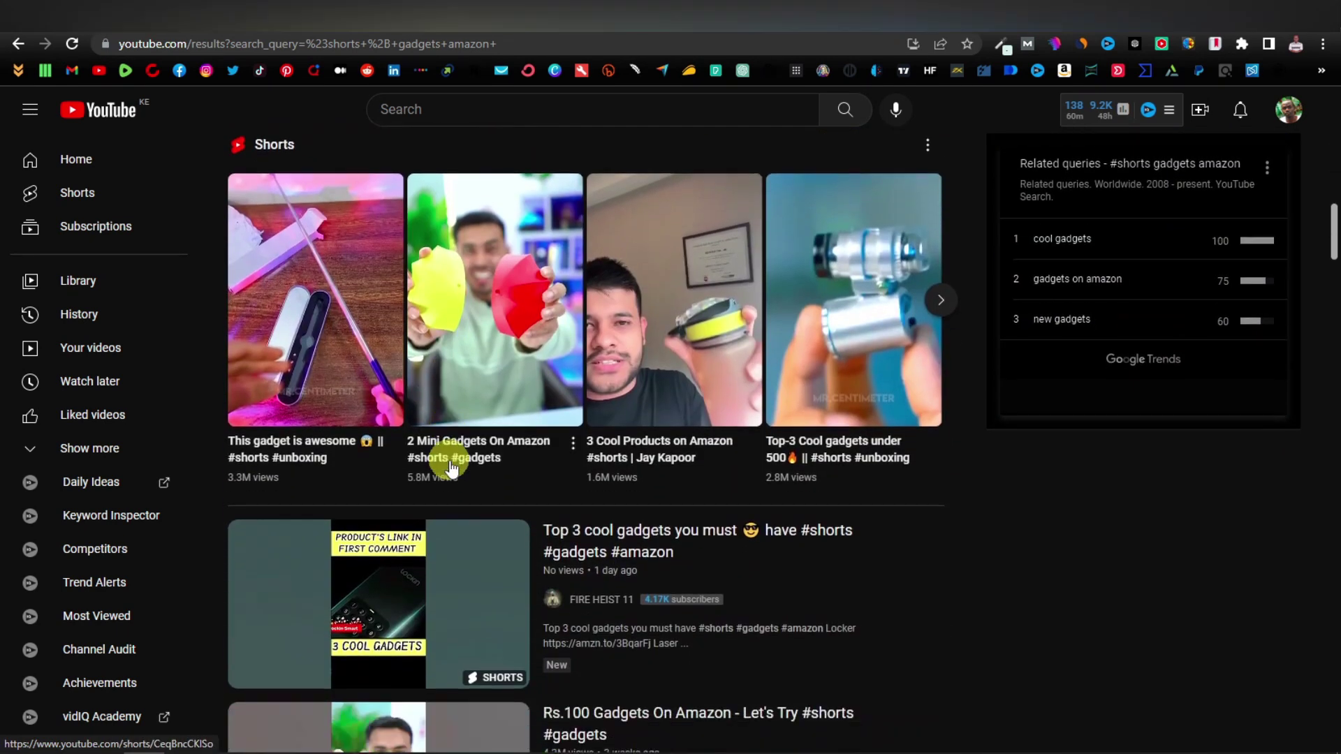
scroll(449, 460, down, 1)
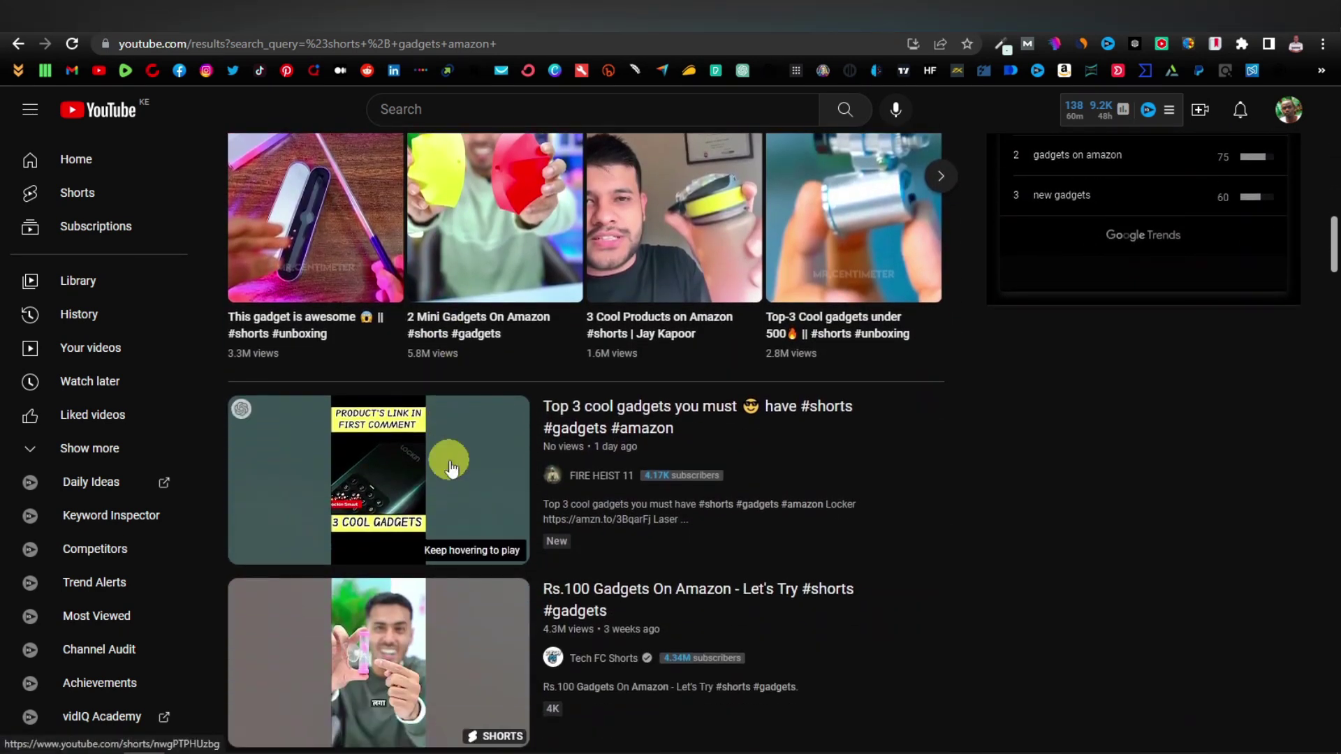
scroll(451, 466, down, 3)
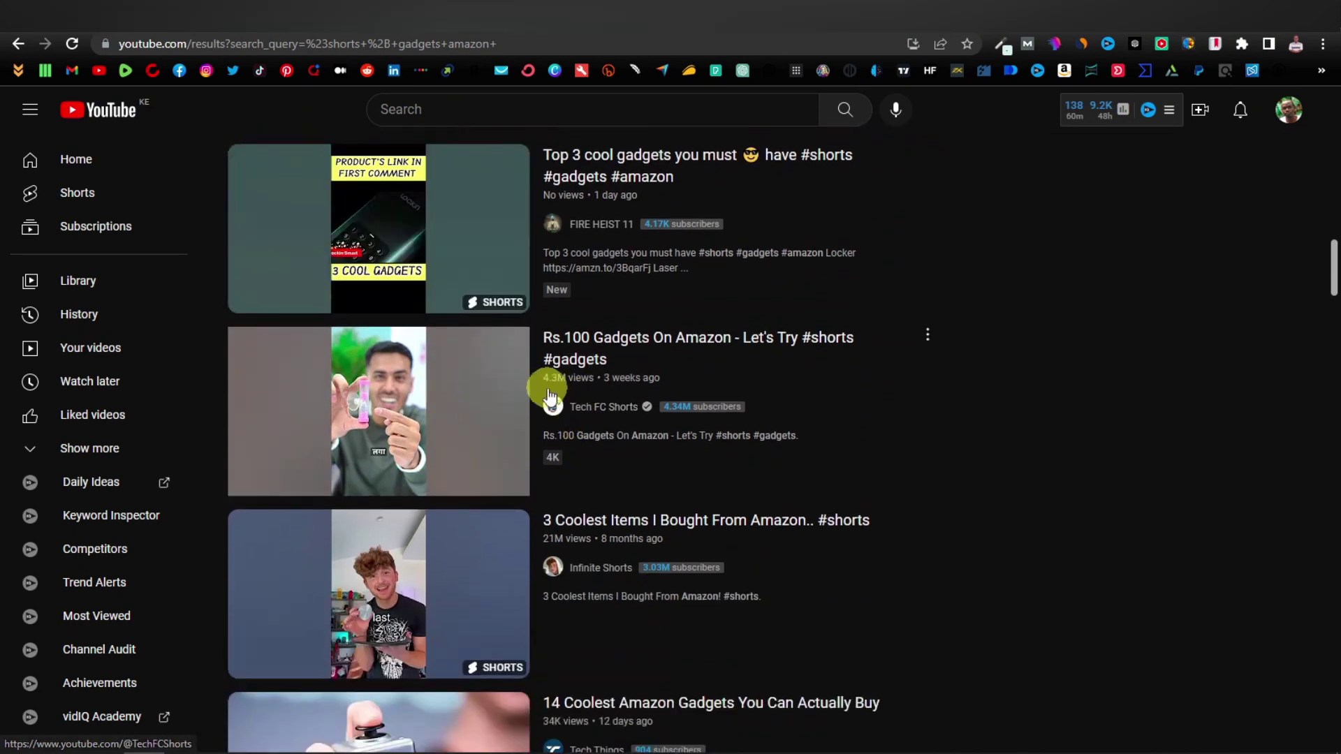
scroll(587, 419, down, 2)
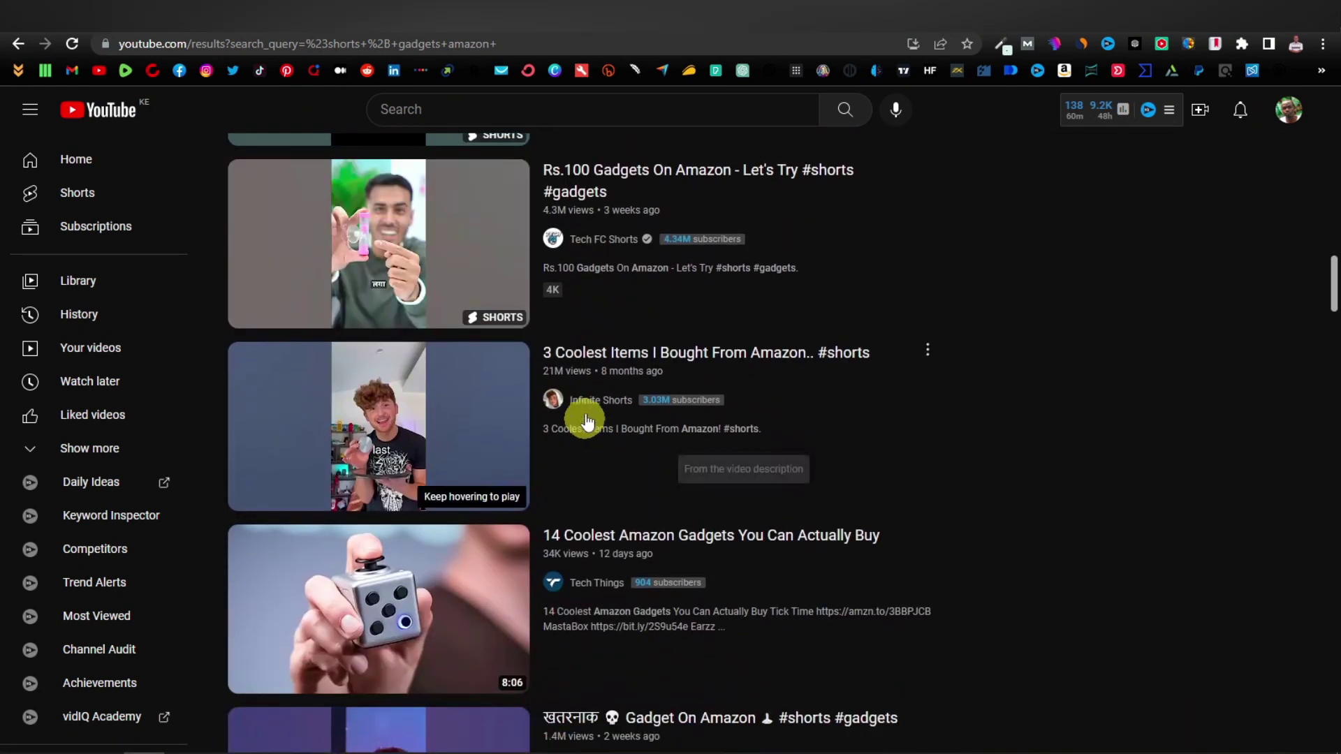
scroll(577, 392, down, 2)
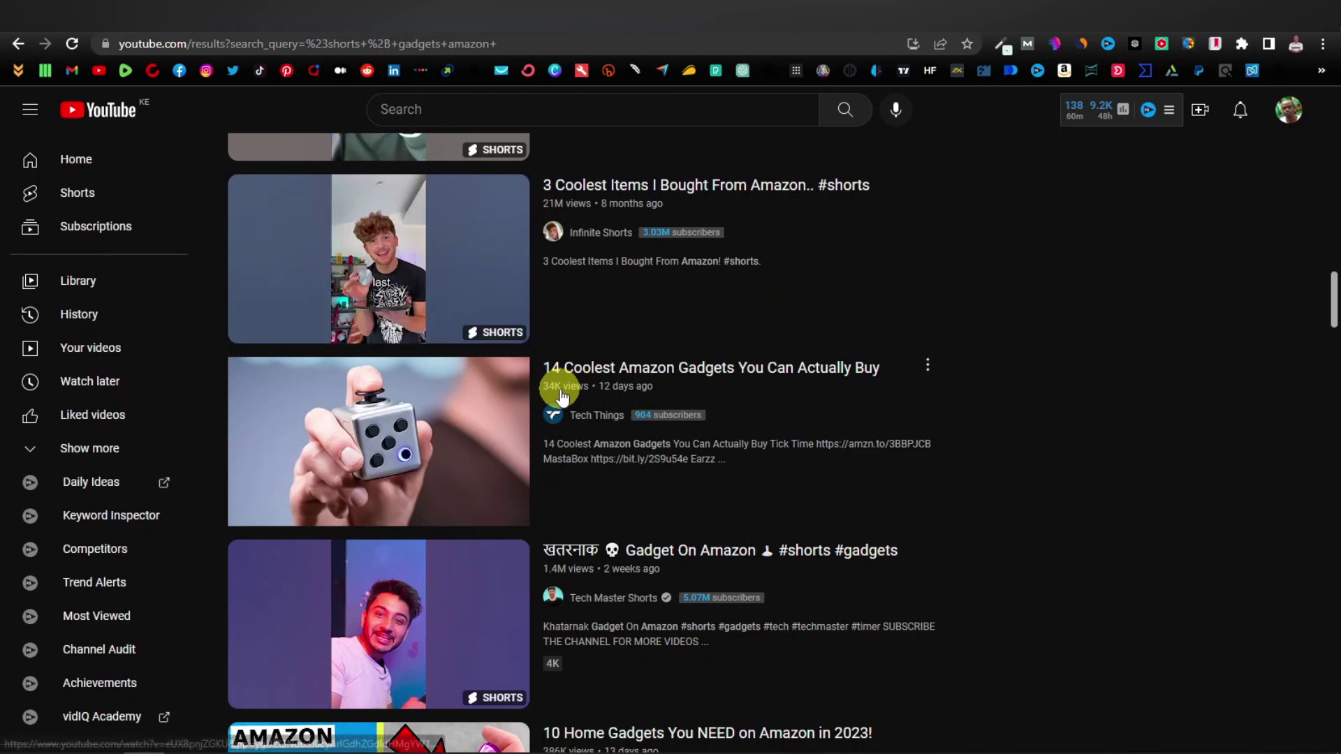
scroll(559, 405, down, 1)
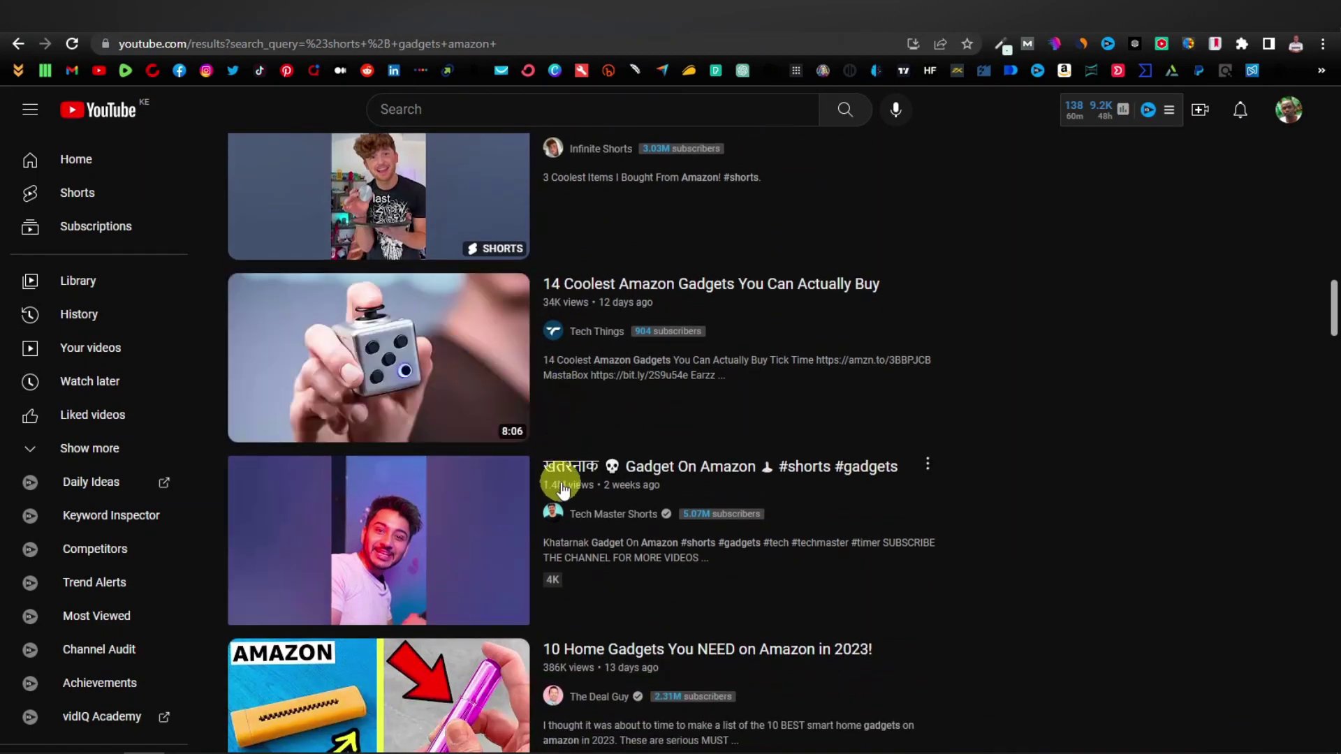
scroll(533, 486, down, 7)
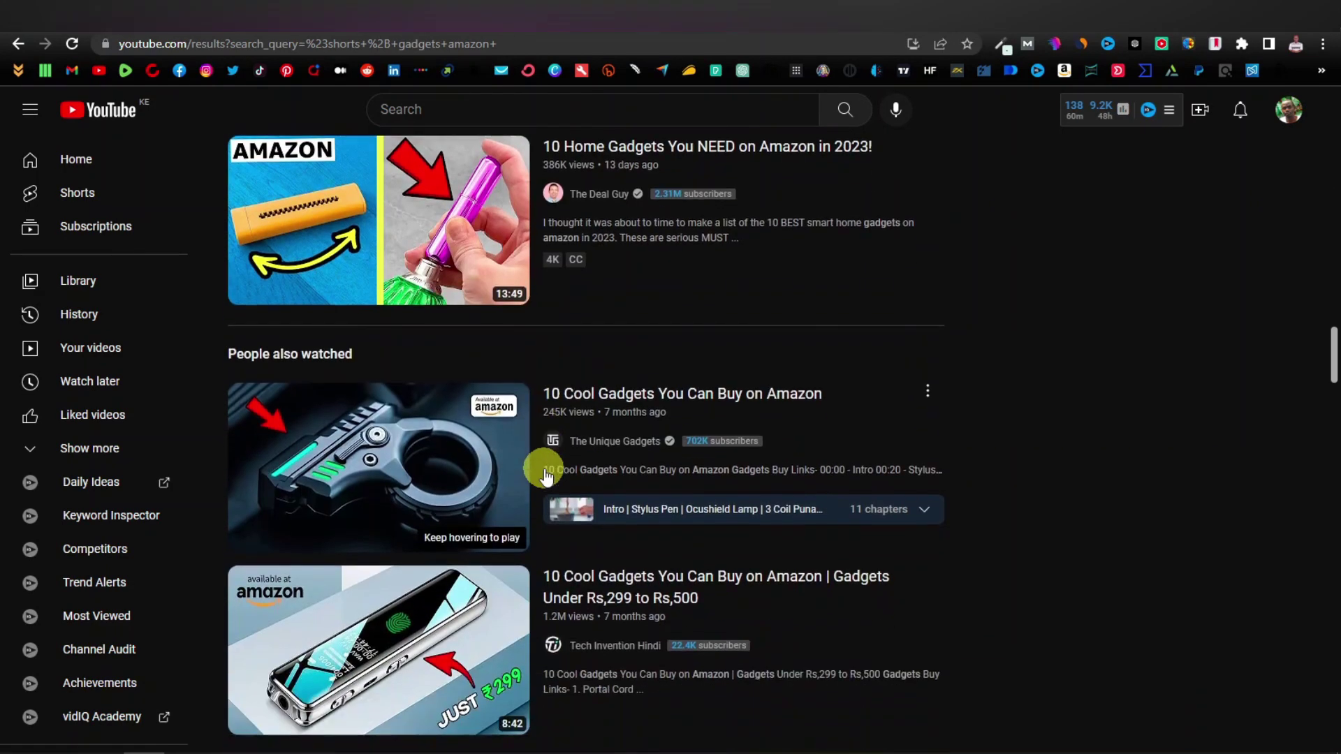
scroll(543, 468, down, 1)
scroll(545, 471, up, 4)
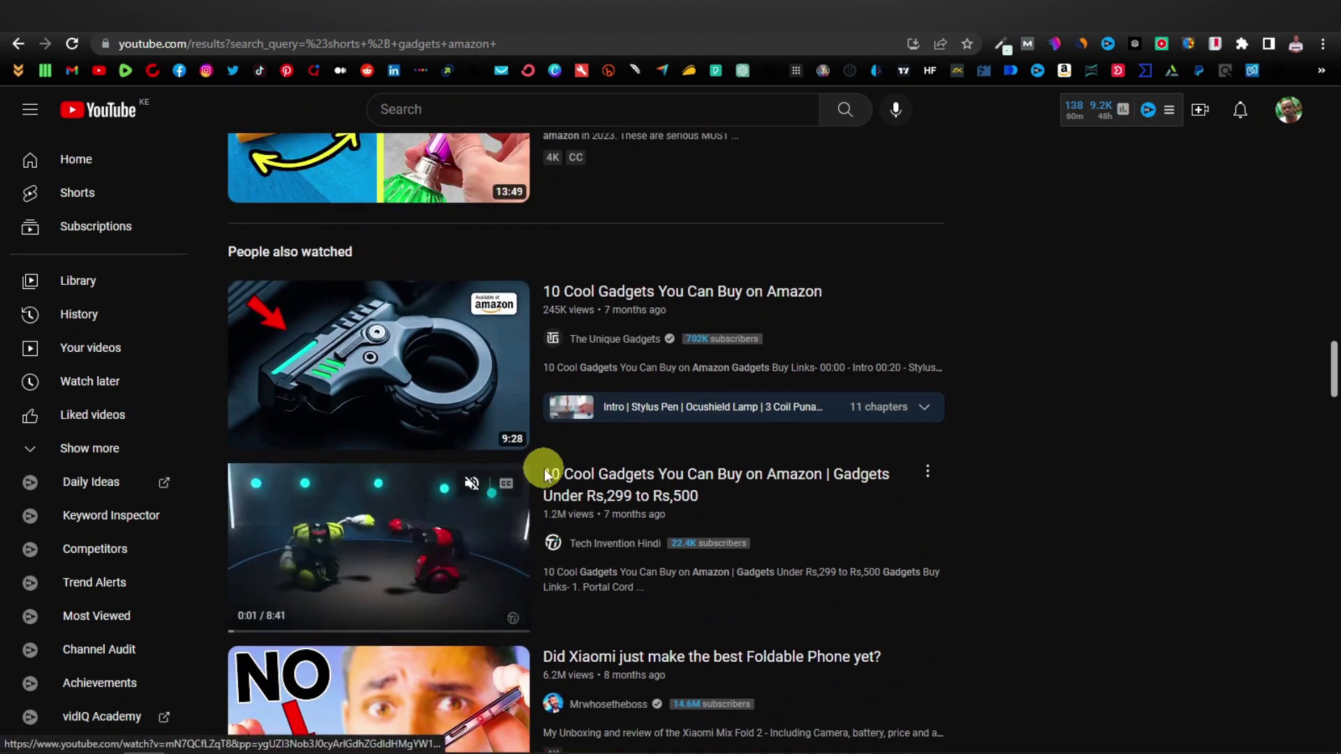
scroll(545, 475, up, 8)
scroll(546, 476, down, 2)
scroll(546, 473, up, 2)
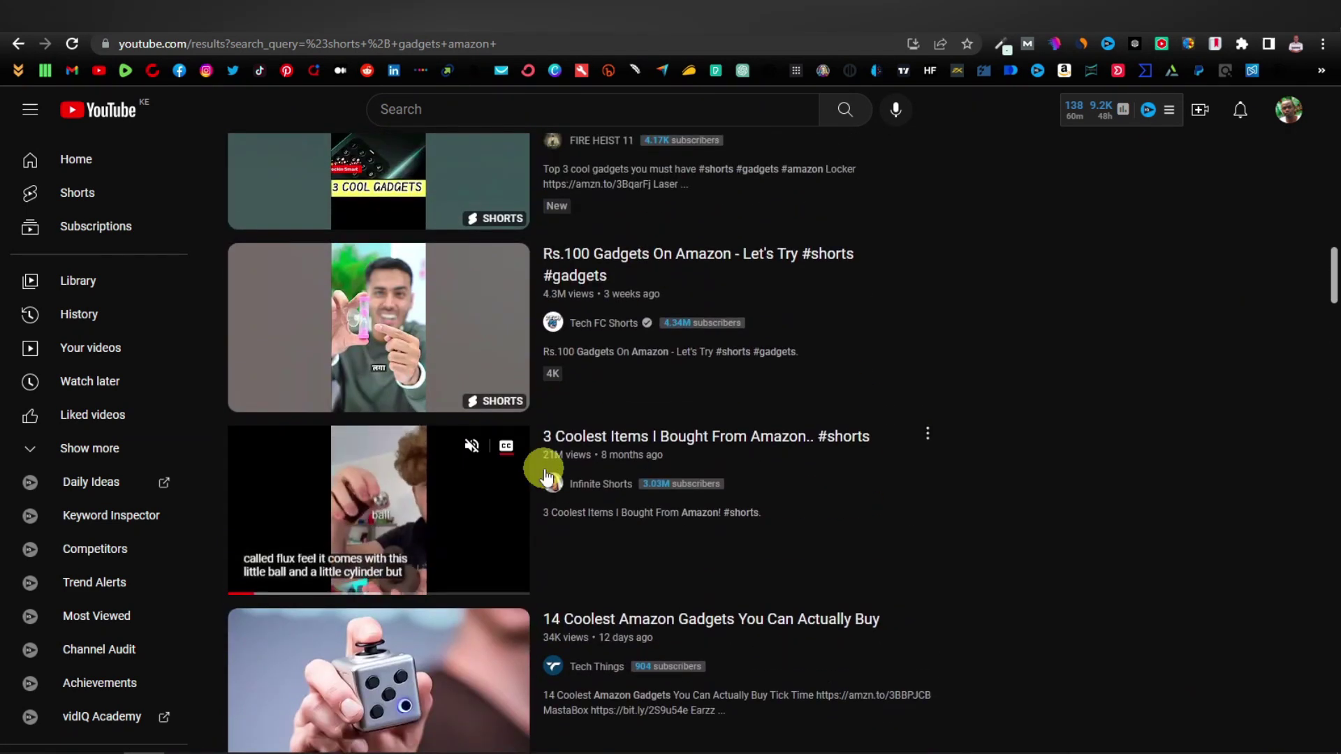
scroll(548, 475, up, 1)
scroll(543, 468, up, 2)
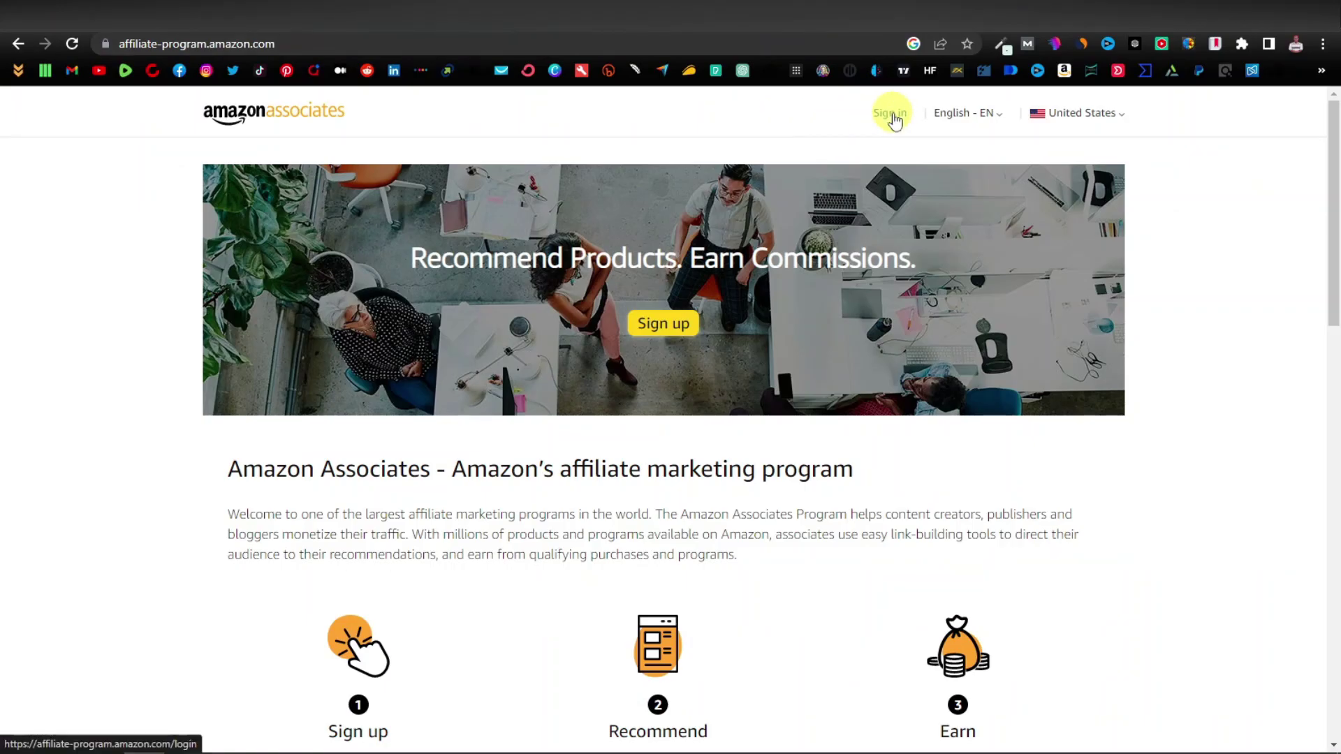
Open the sign-in page of the Amazon Associates program
click(891, 114)
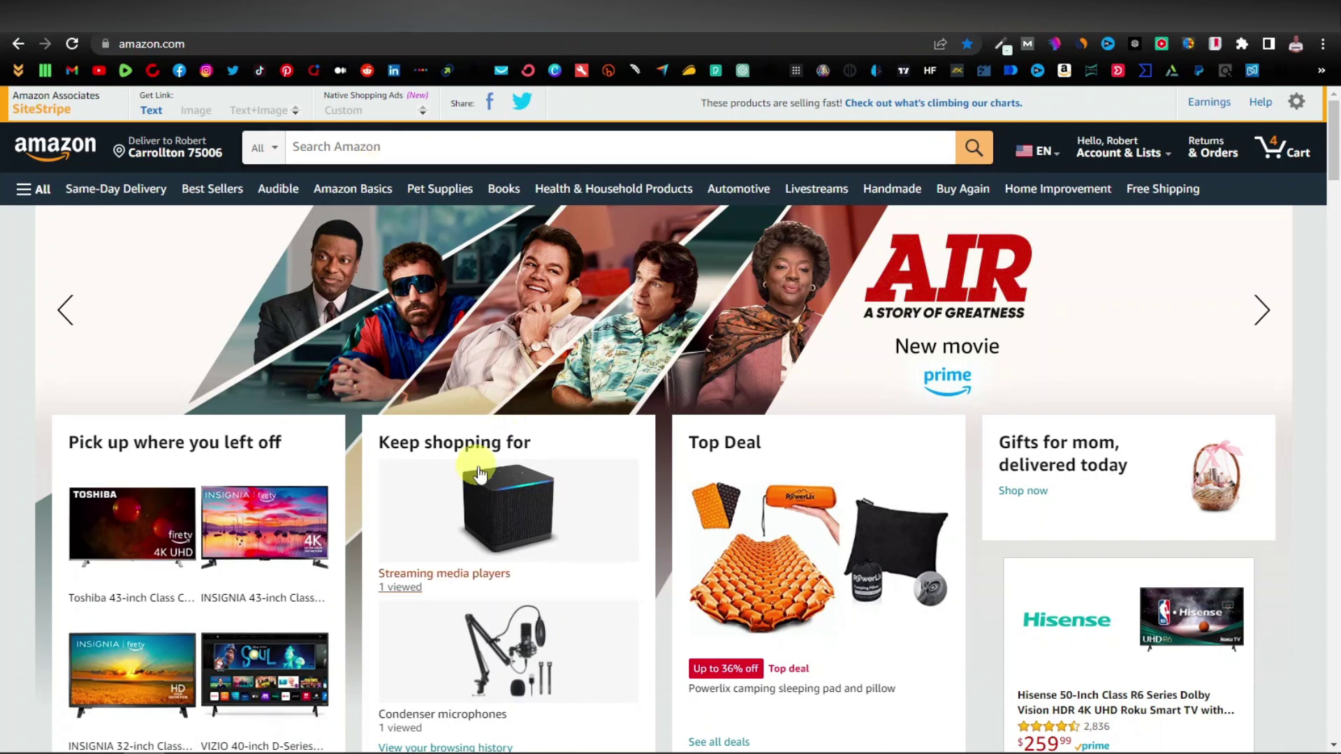
Open the Streaming media players page from Amazon's homepage and generate a short affiliate text link for it
click(518, 501)
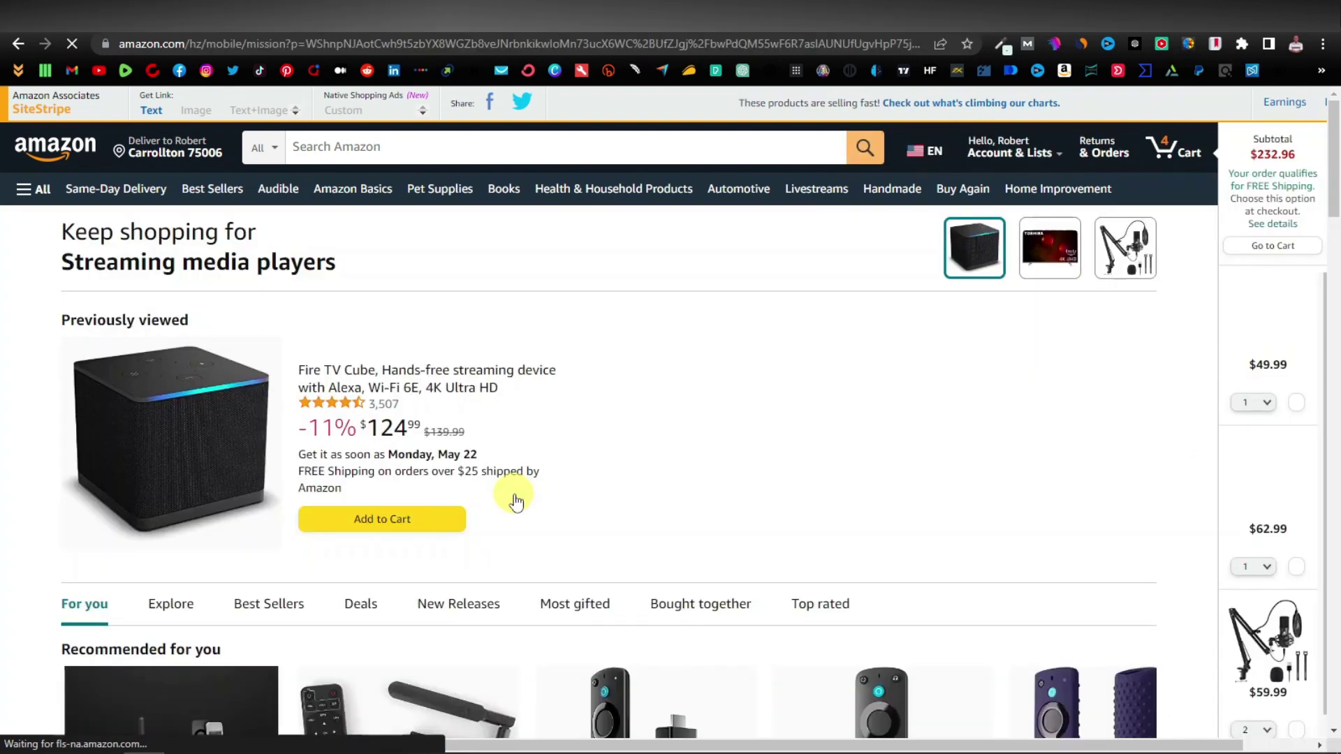
click(152, 111)
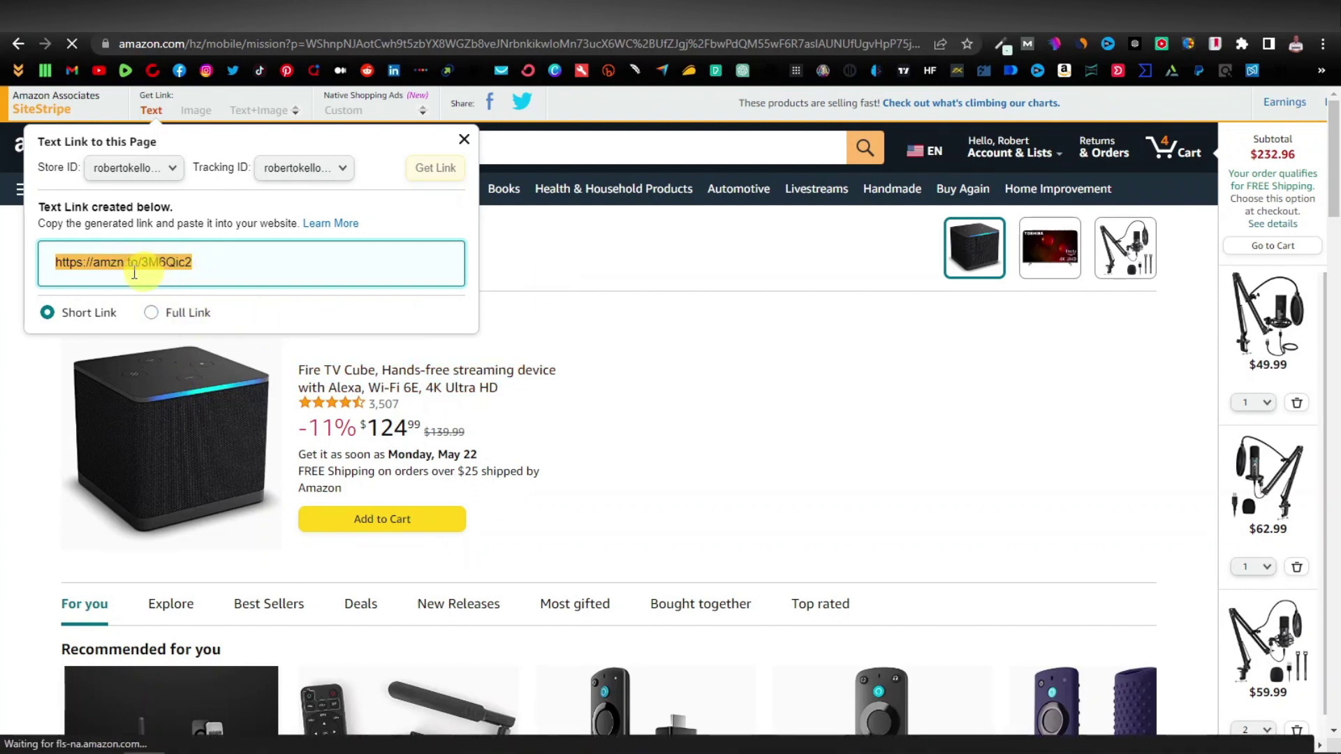
click(584, 241)
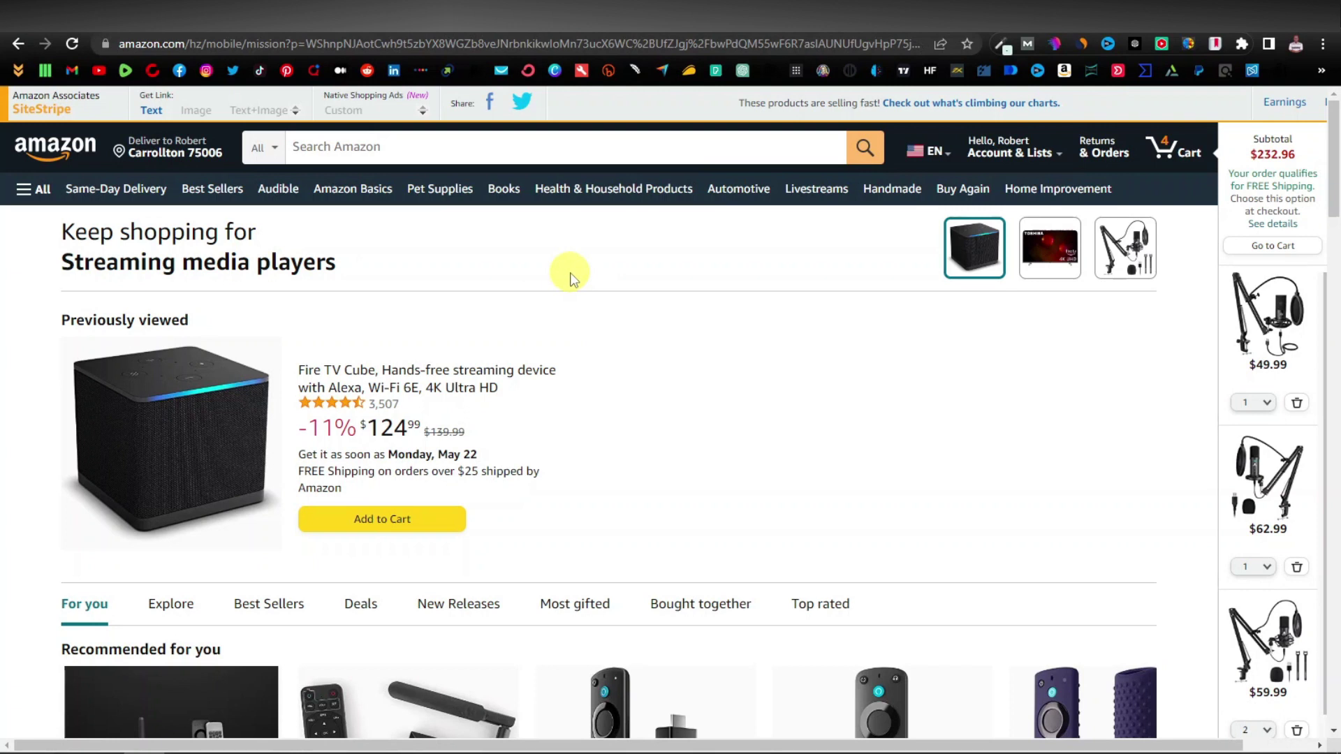
Open Amazon Best Sellers, look through the category sections, and open the full Electronics best-seller list
click(209, 190)
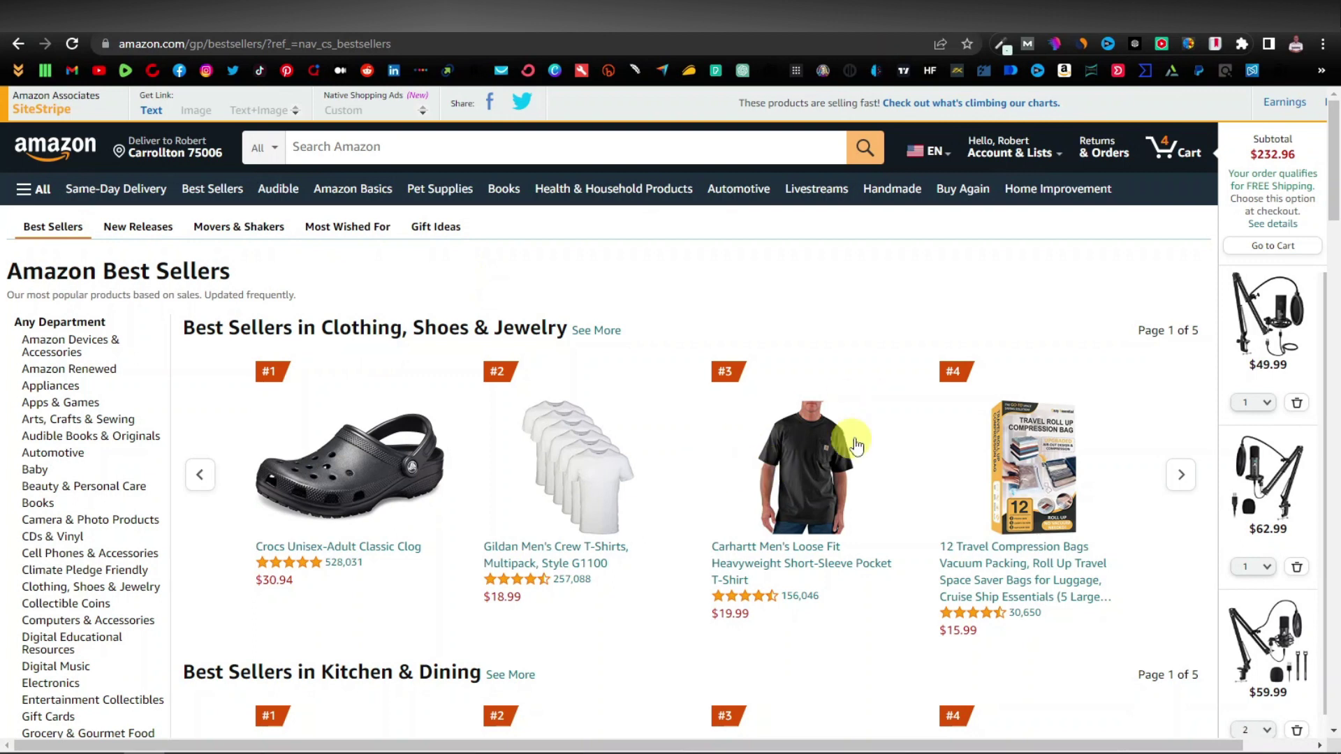
scroll(807, 473, down, 1)
scroll(807, 473, down, 6)
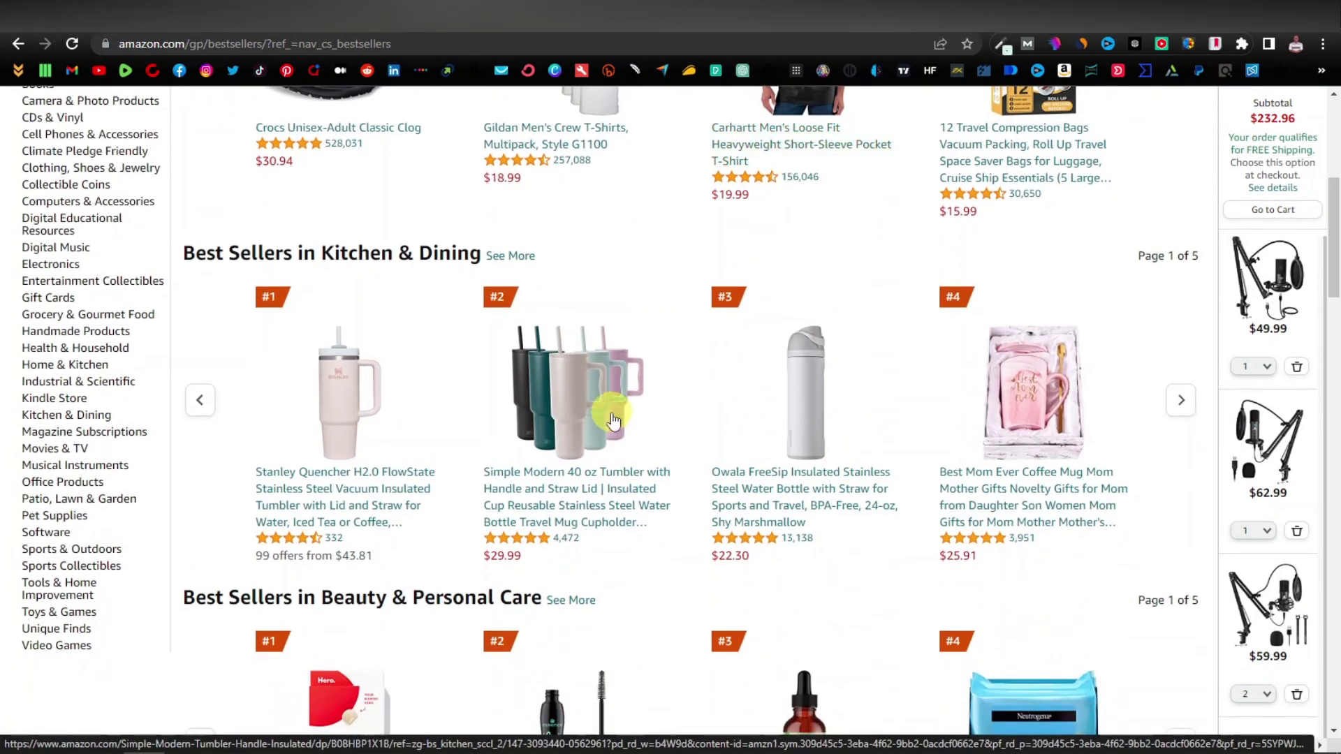
scroll(611, 419, down, 4)
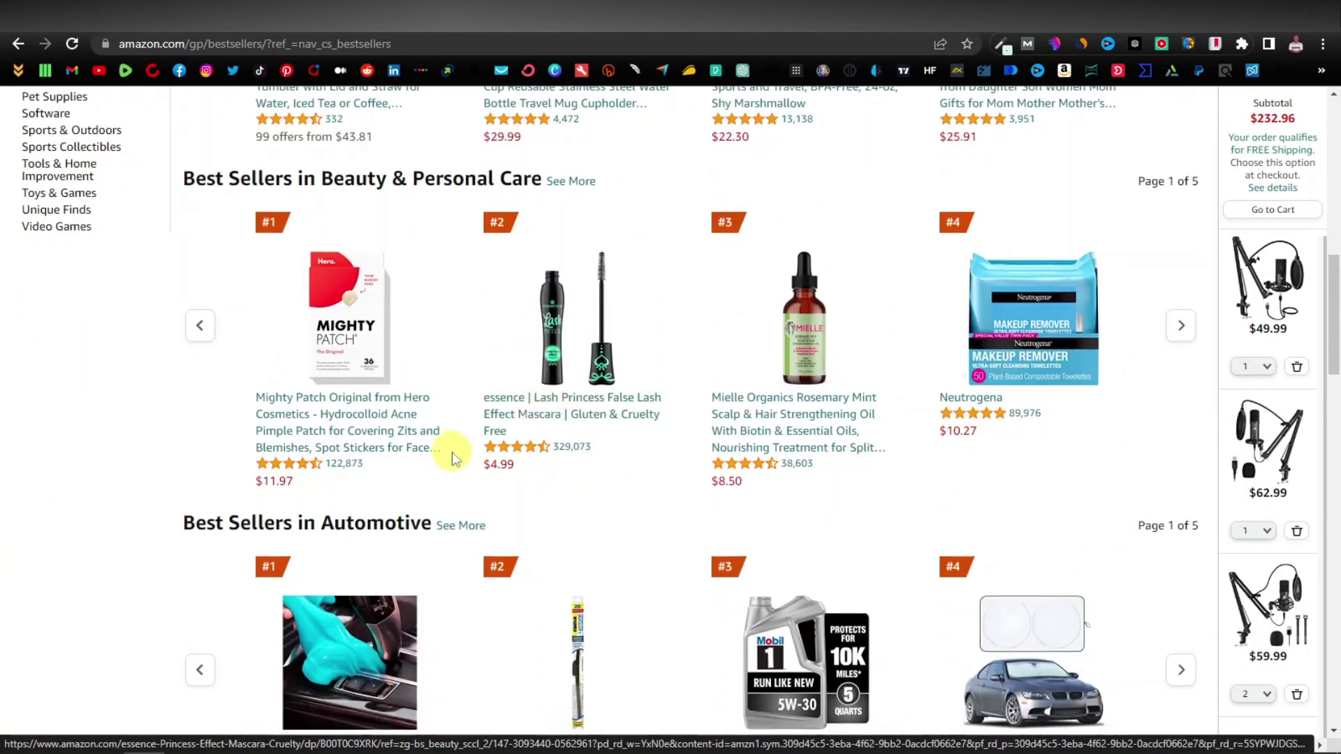
scroll(475, 473, down, 1)
scroll(513, 451, down, 1)
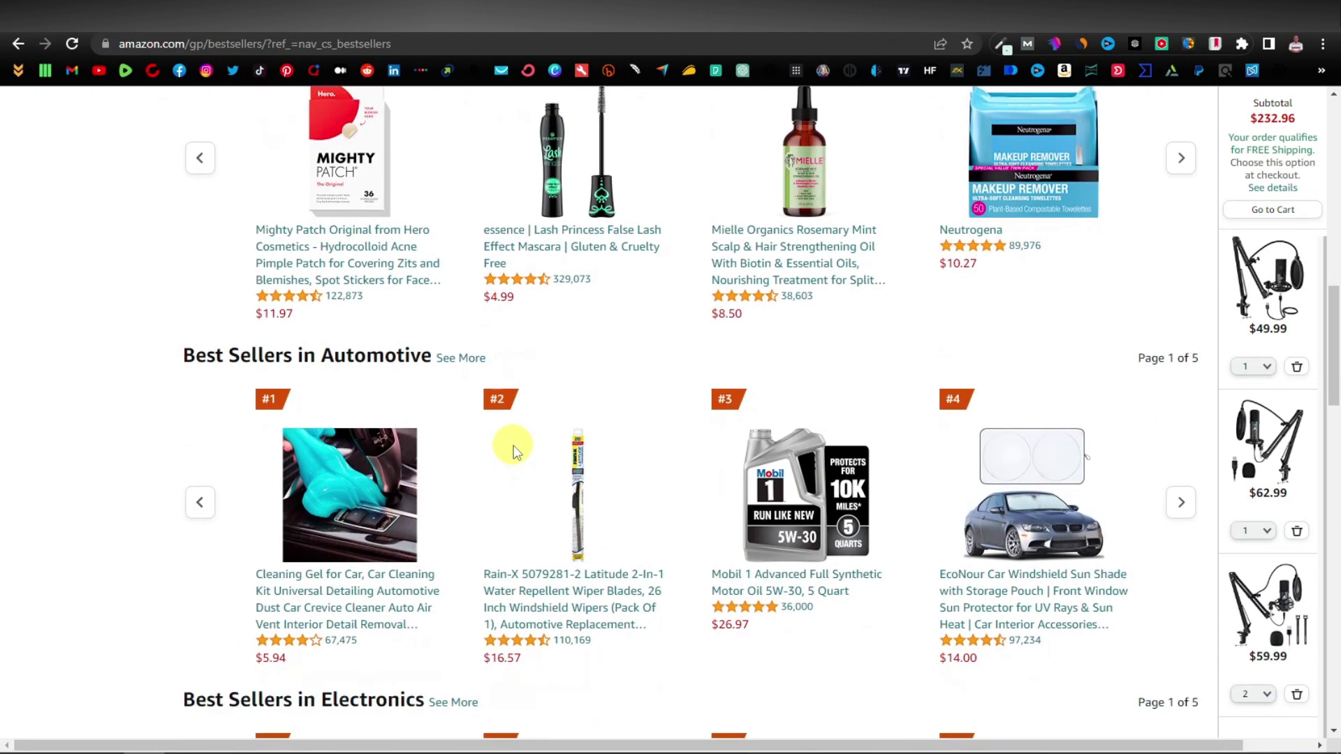
scroll(479, 455, up, 1)
scroll(479, 400, down, 2)
scroll(479, 400, down, 3)
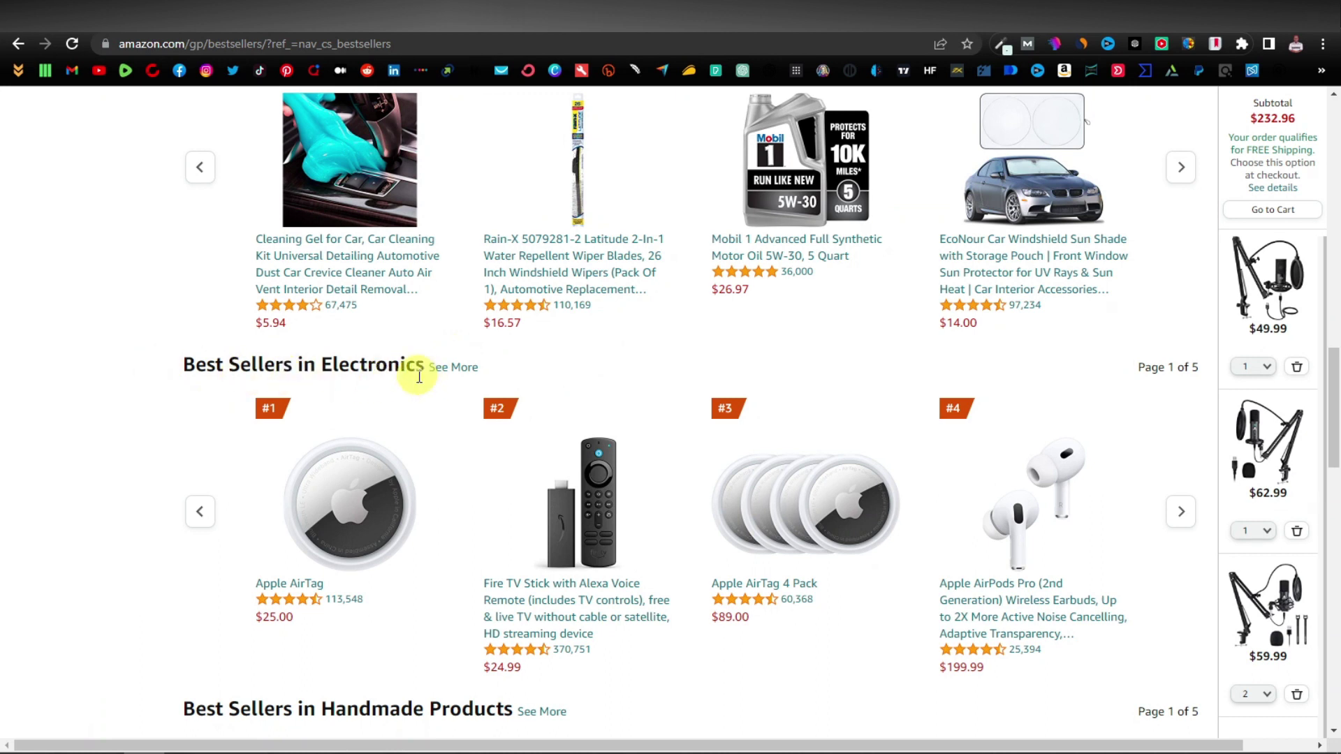
scroll(389, 426, down, 2)
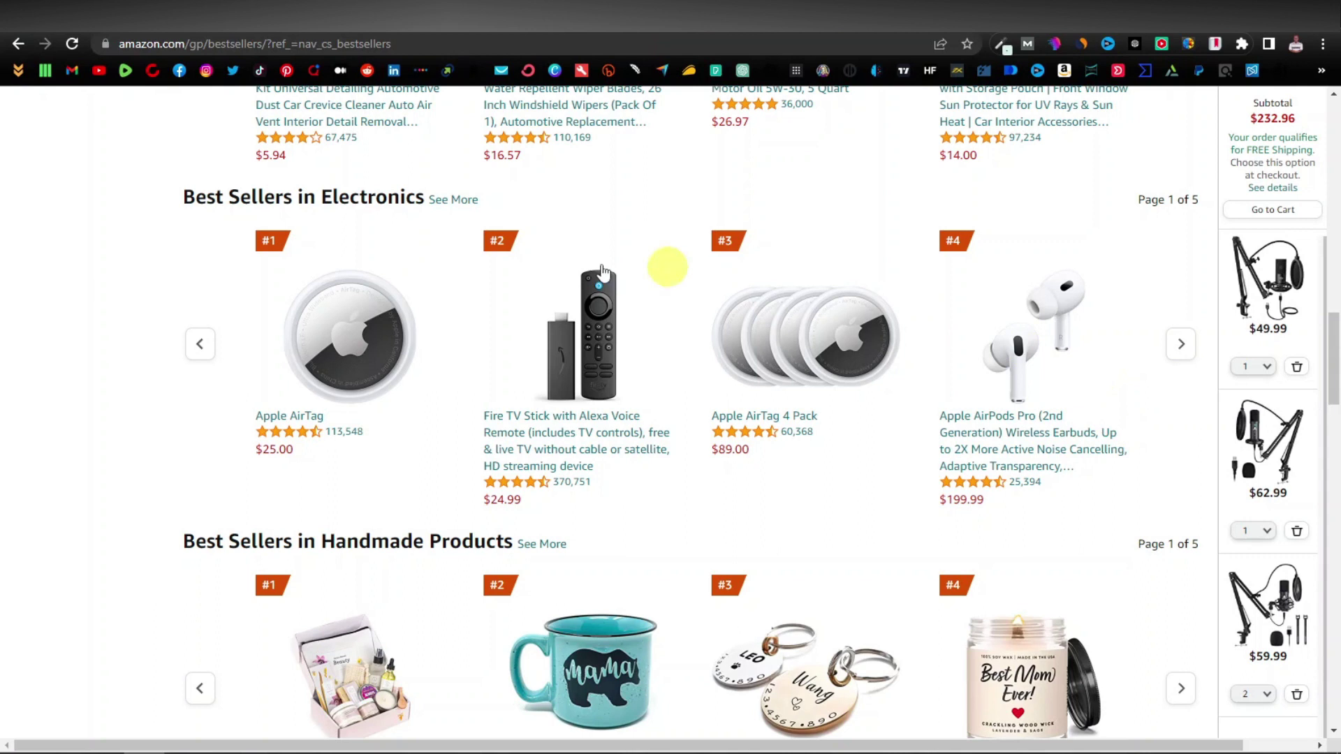
click(454, 200)
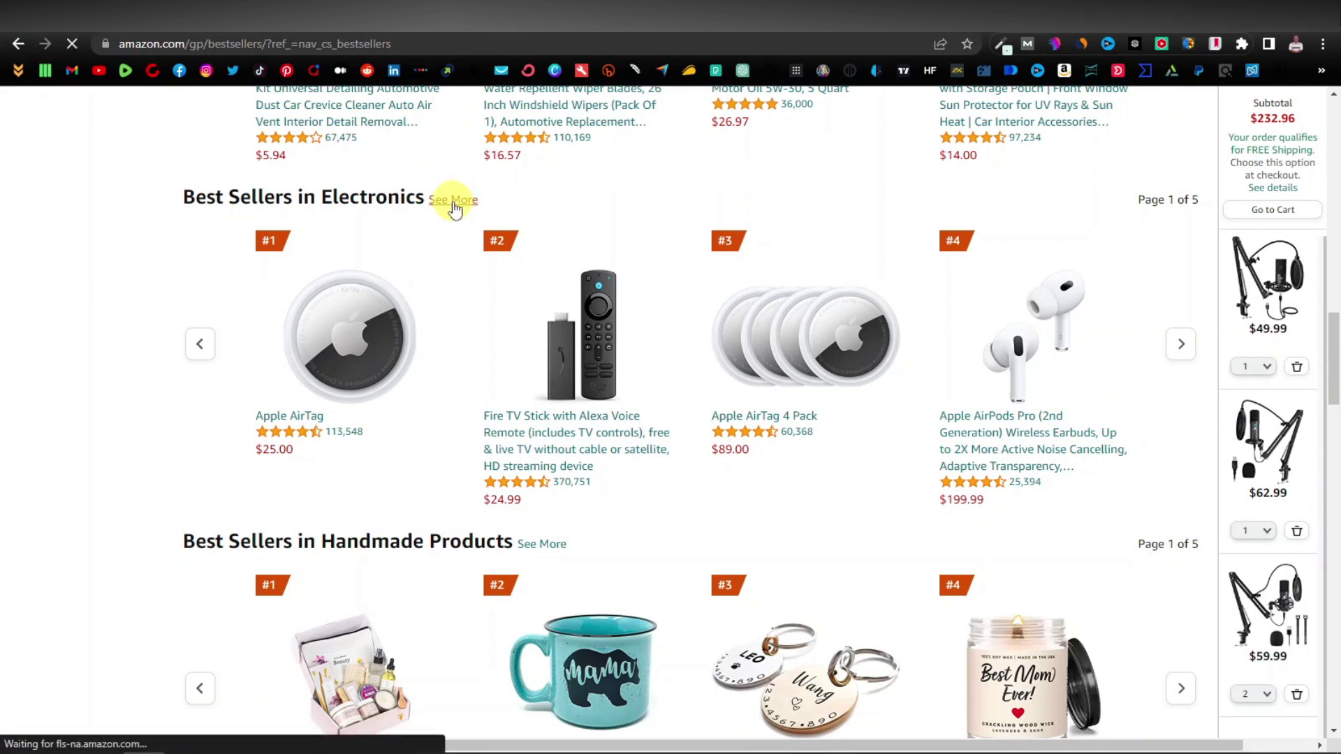
Look through the first page of the Electronics best-seller list down to its end and return to its start
scroll(663, 328, down, 20)
scroll(635, 334, down, 3)
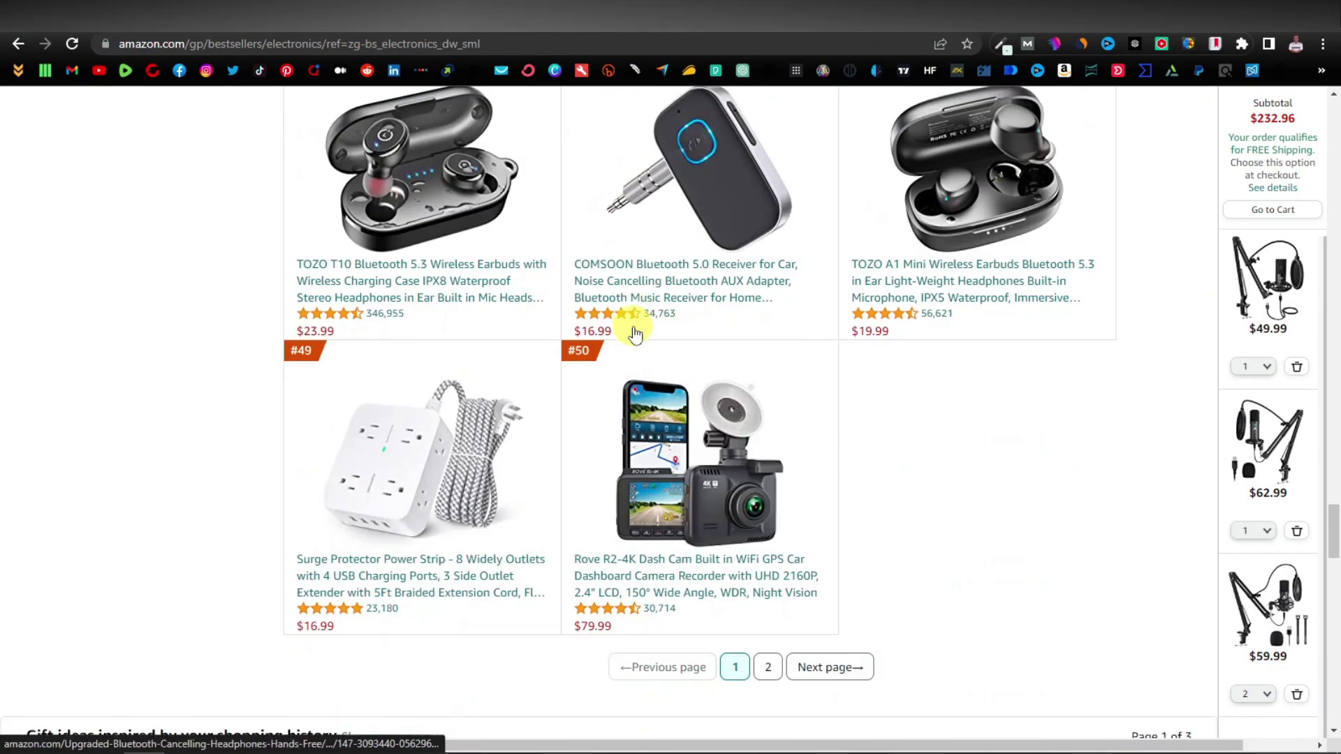
scroll(636, 334, up, 6)
scroll(634, 334, up, 20)
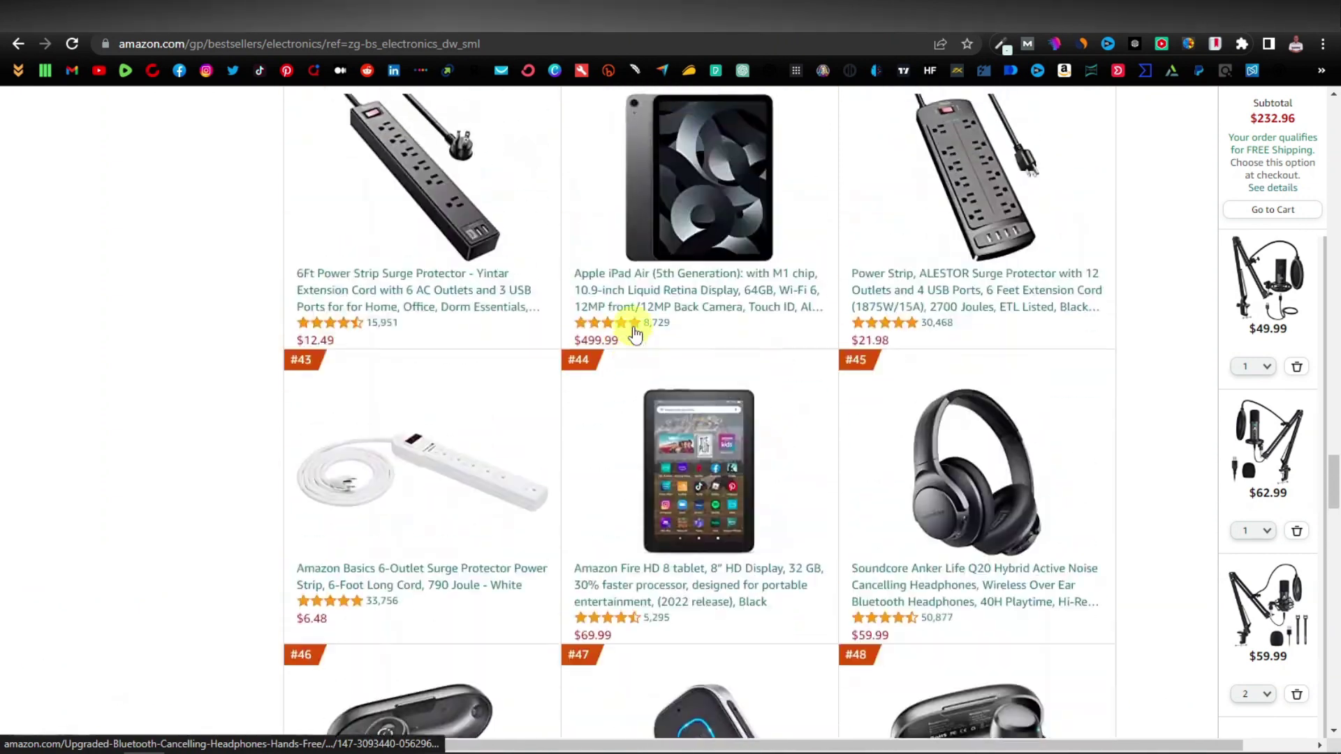
scroll(634, 334, up, 20)
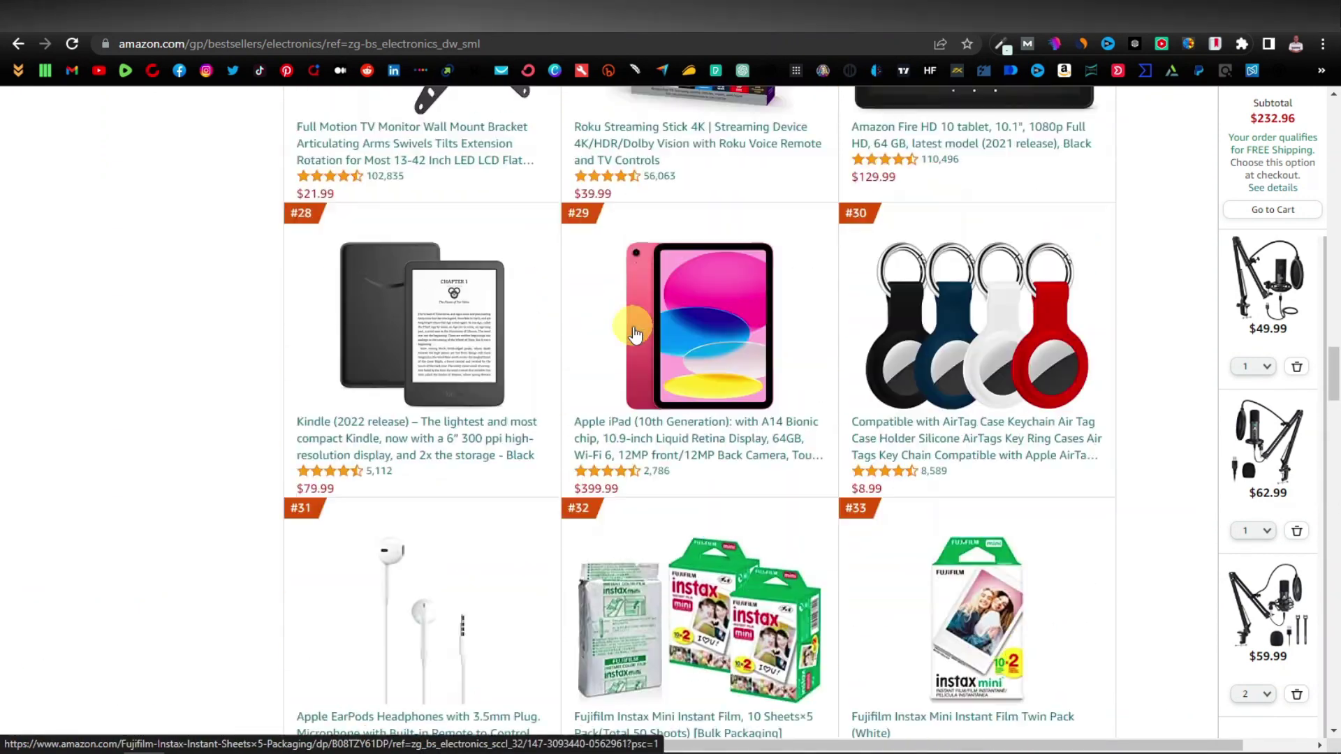
scroll(634, 334, up, 20)
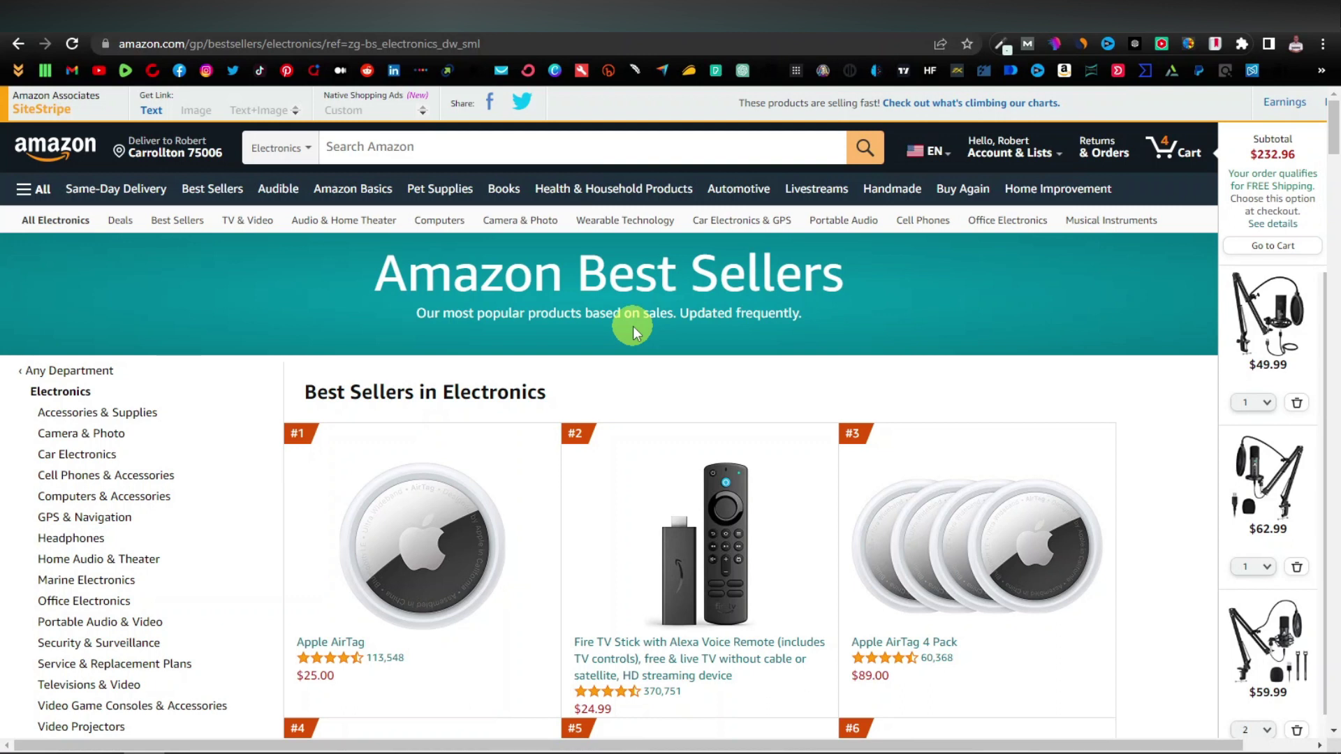
Search the Electronics department for the suggested phrase "new tech gadgets"
click(394, 144)
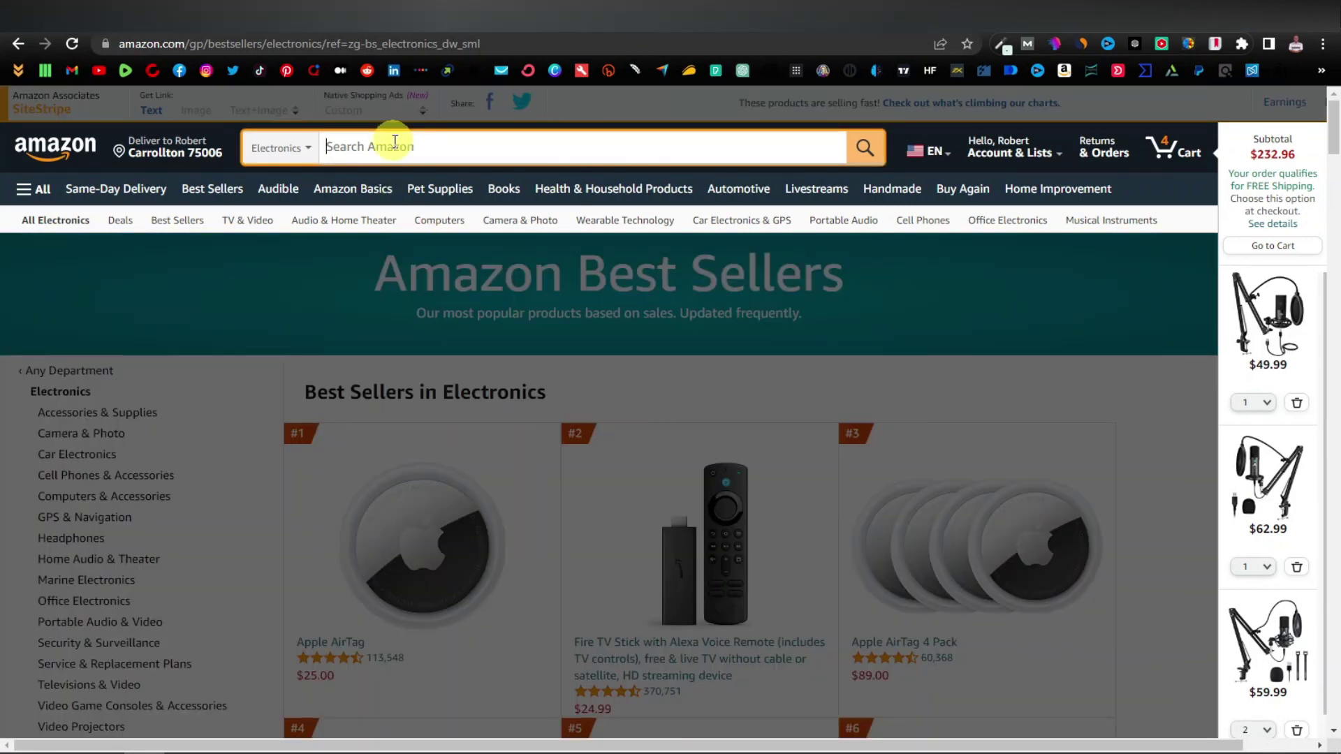
text(new tec)
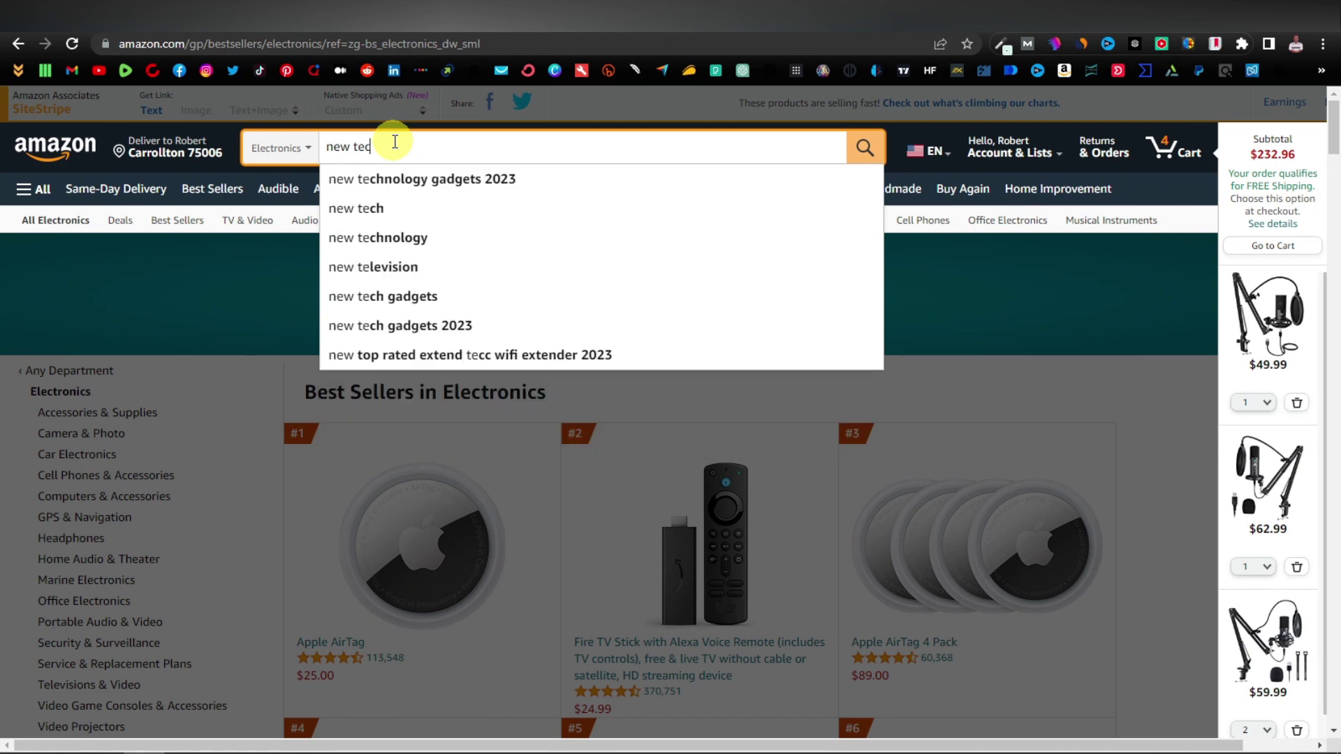
text(h)
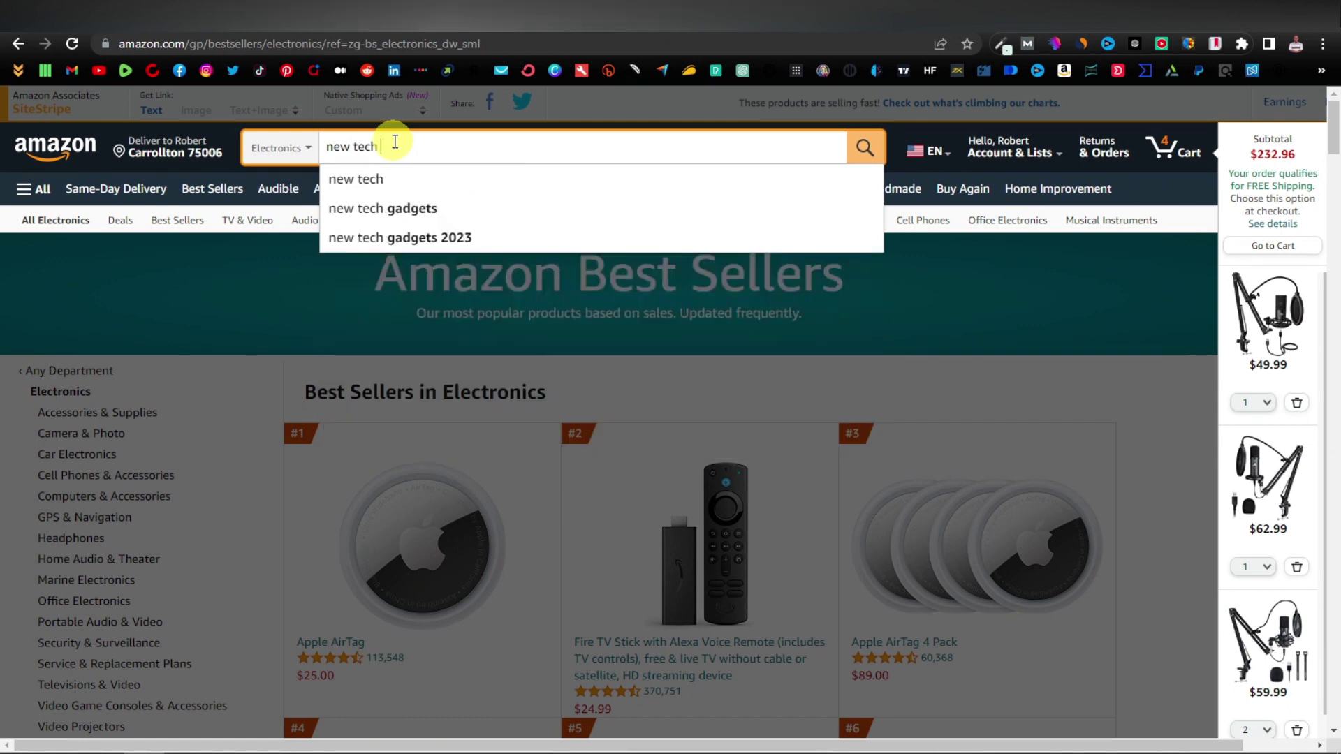
click(470, 209)
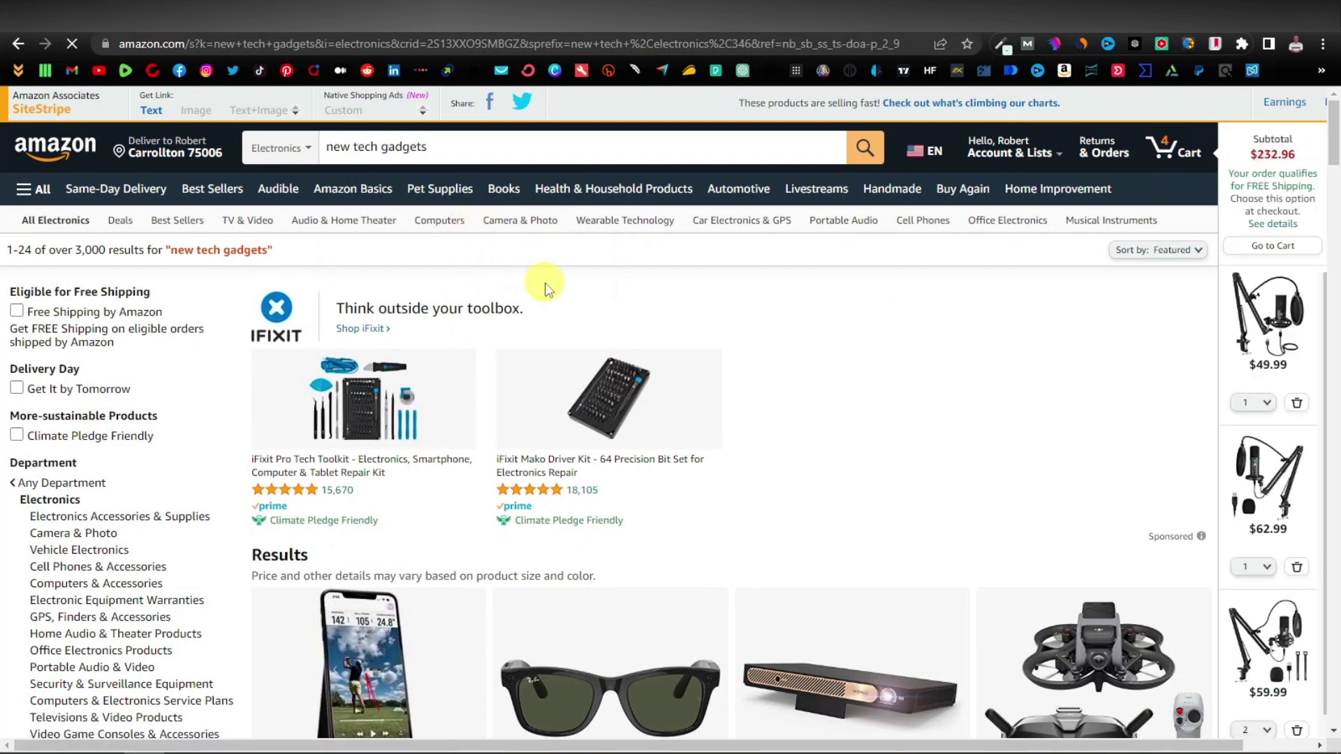
Examine the "new tech gadgets" results, comparing prices and ratings, including the rating breakdown of the FATORK Mini Projector
scroll(545, 300, down, 5)
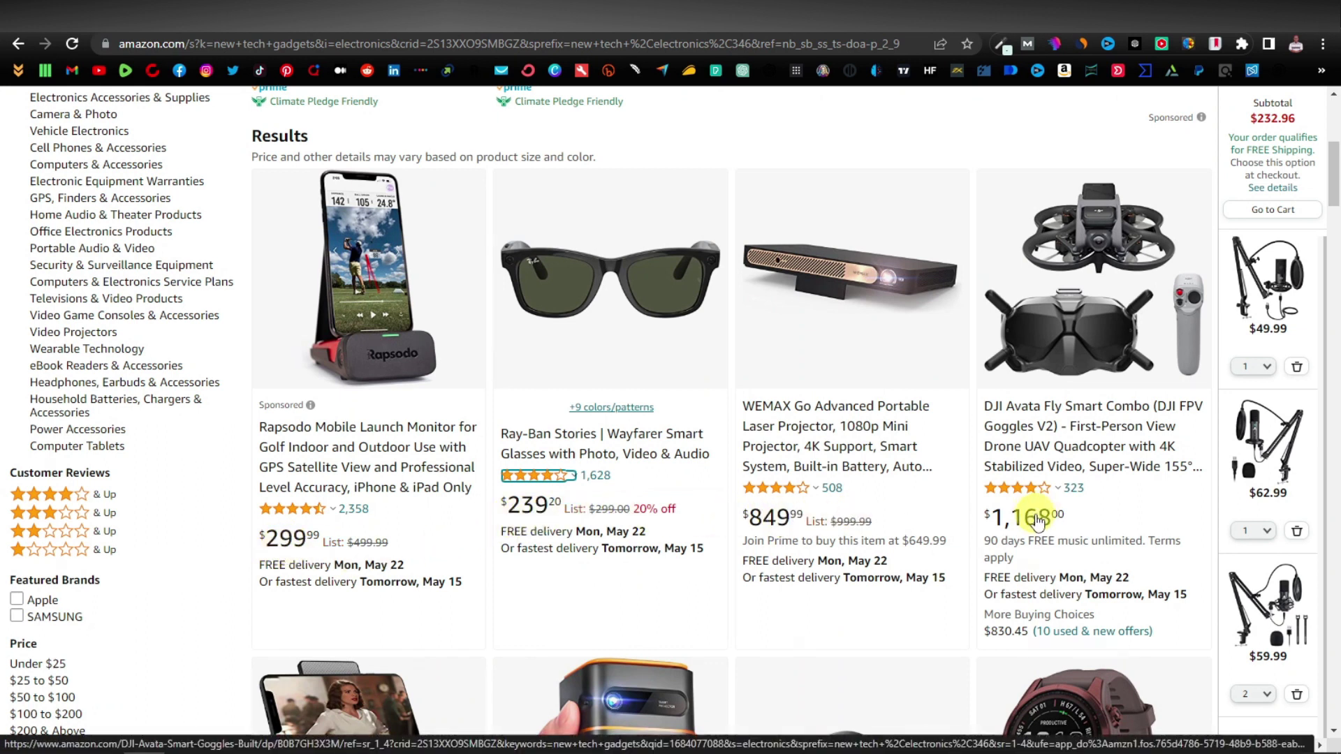
scroll(695, 510, down, 1)
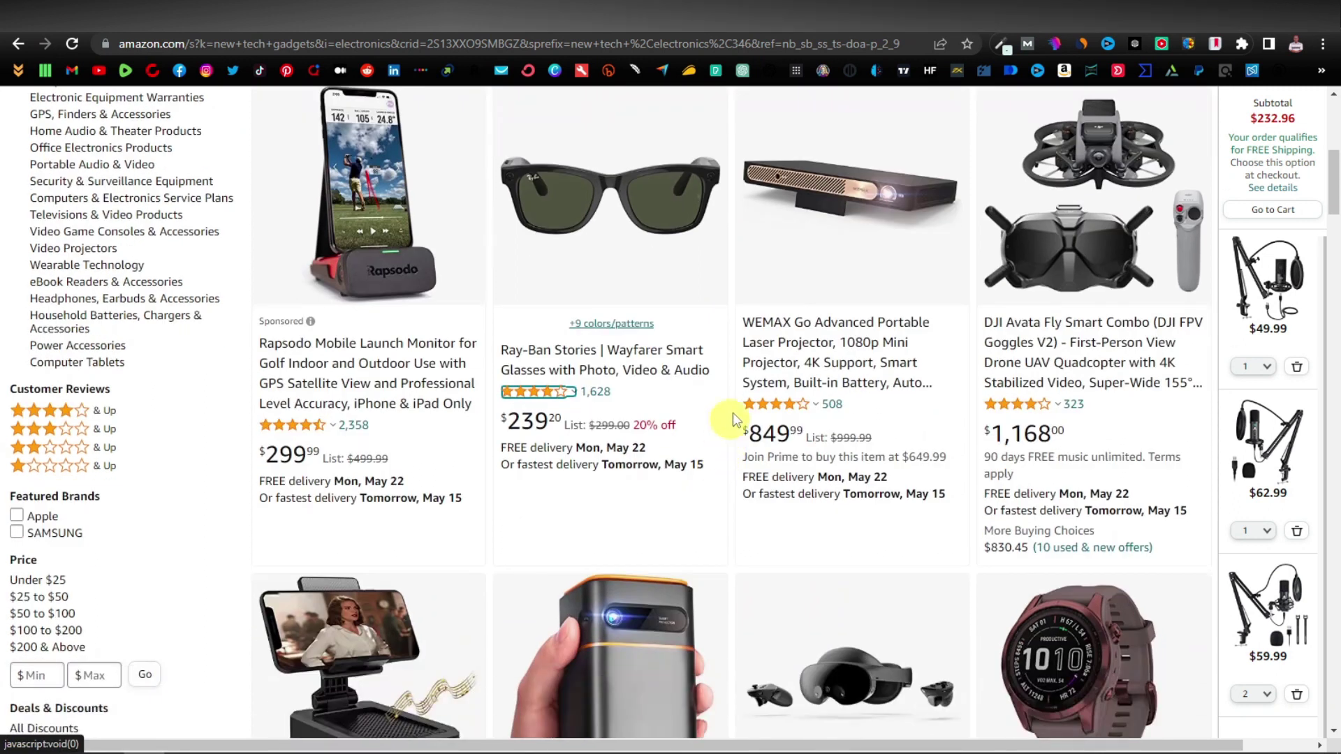
scroll(735, 419, down, 1)
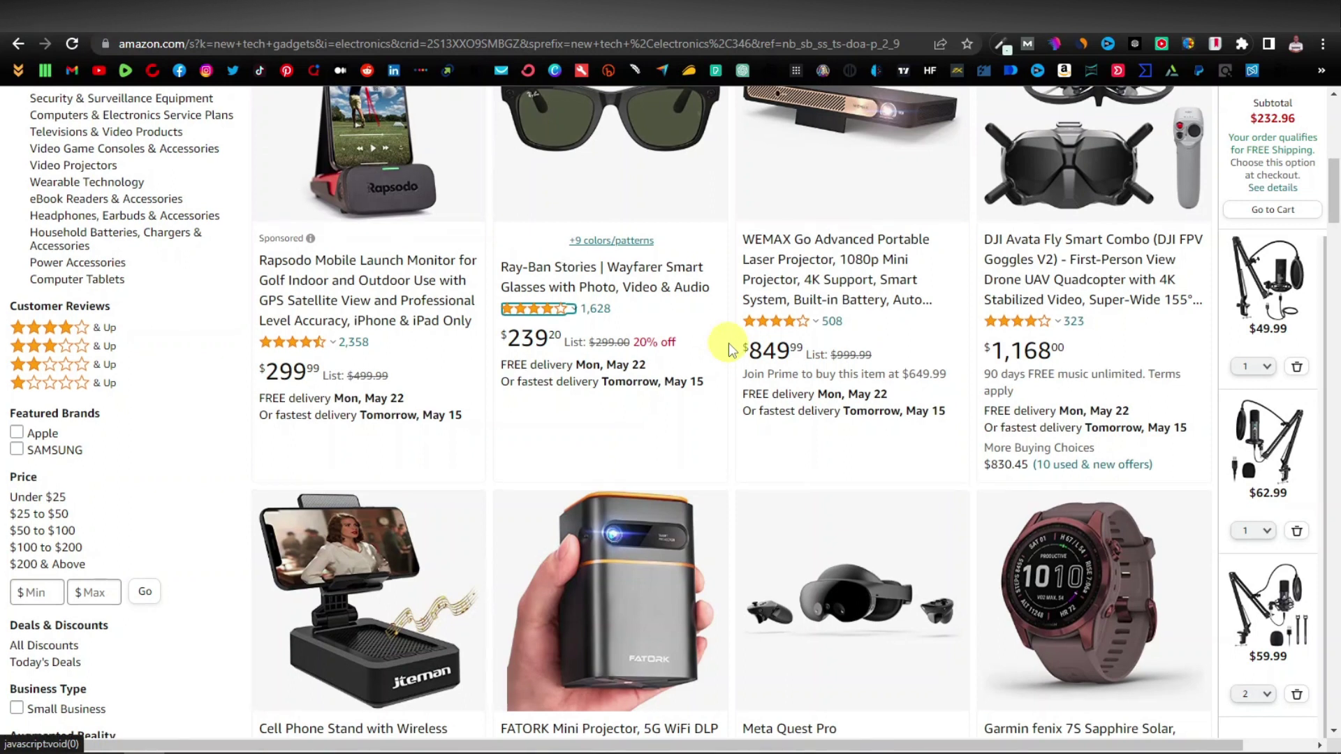
scroll(728, 349, up, 1)
scroll(455, 417, down, 1)
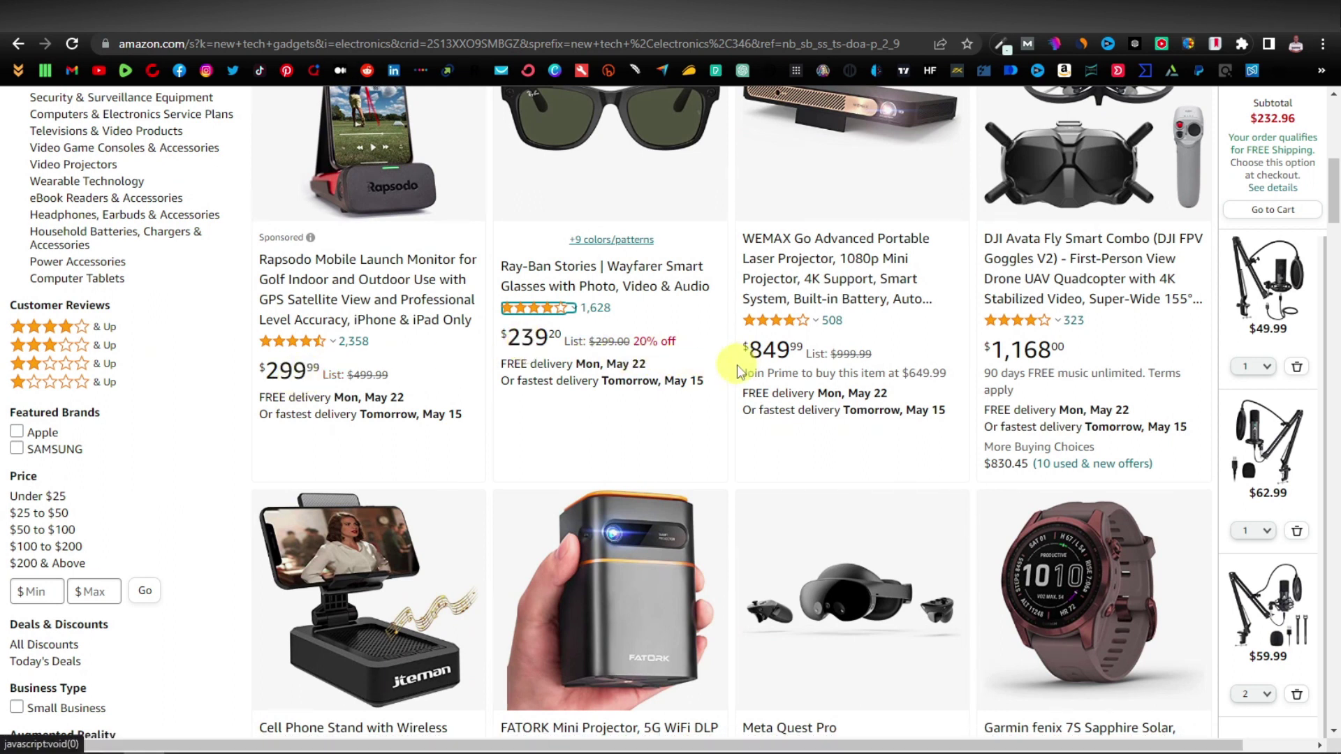
scroll(736, 367, down, 3)
scroll(739, 371, down, 1)
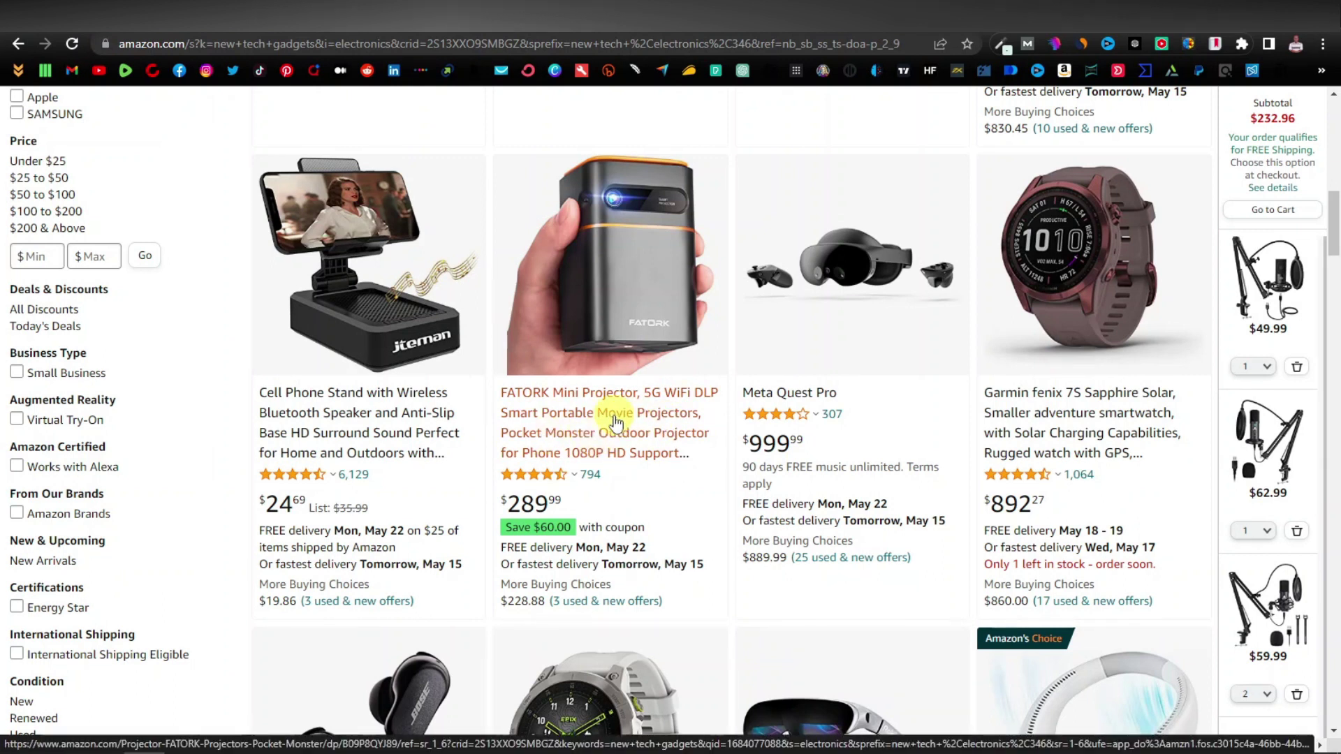
mouse_move(566, 480)
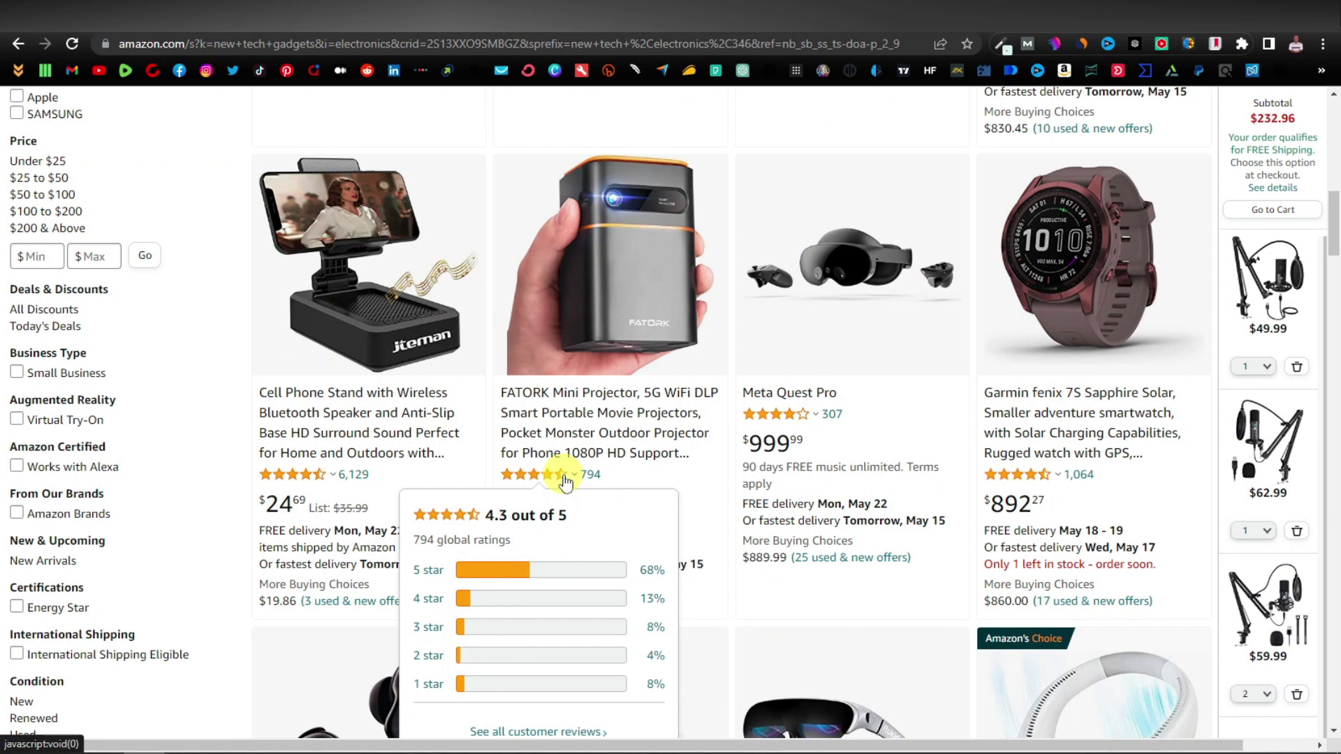
scroll(727, 444, down, 5)
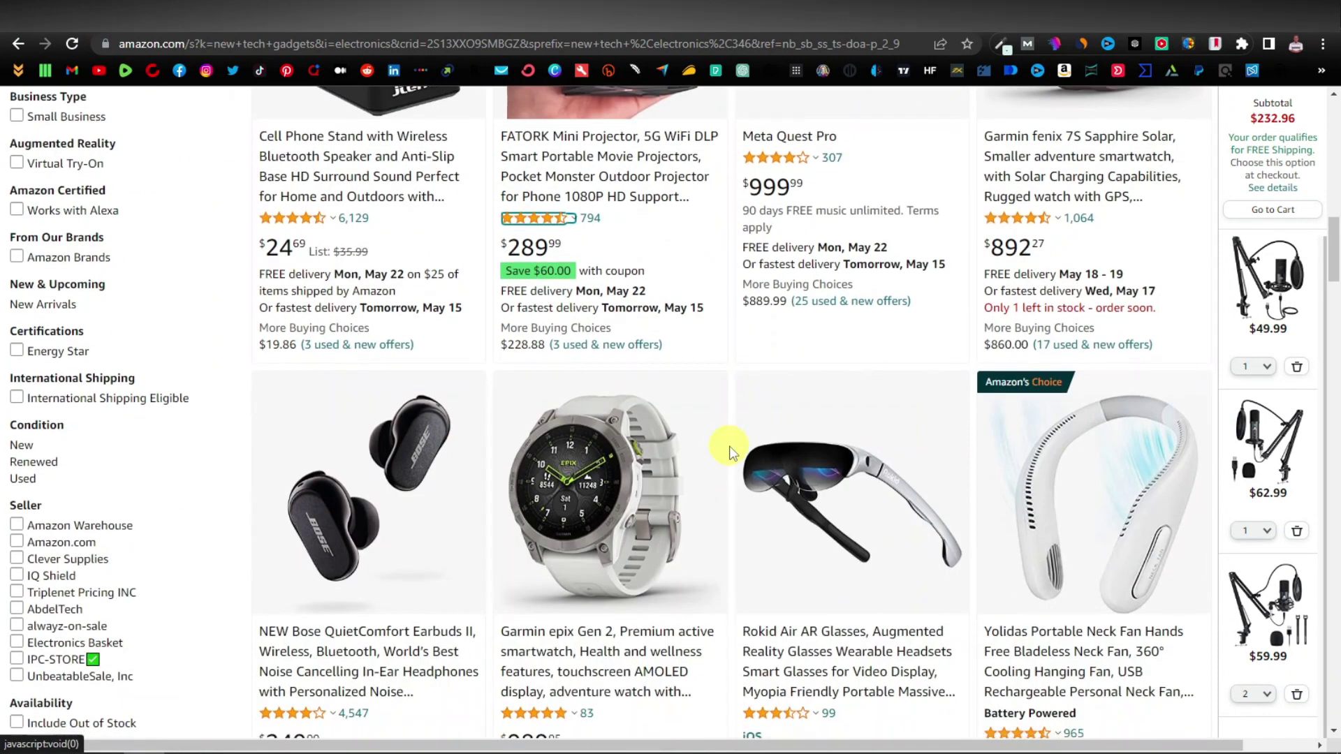
scroll(730, 453, down, 5)
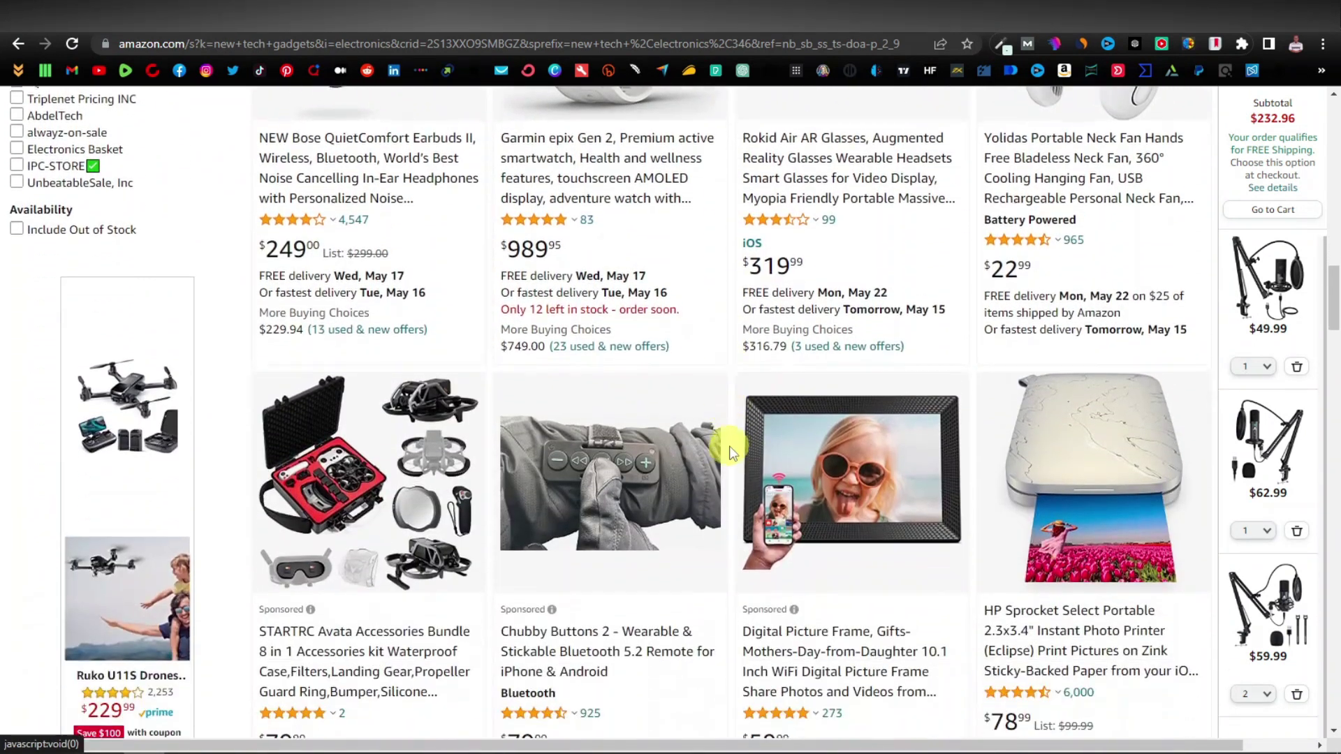
scroll(730, 453, down, 4)
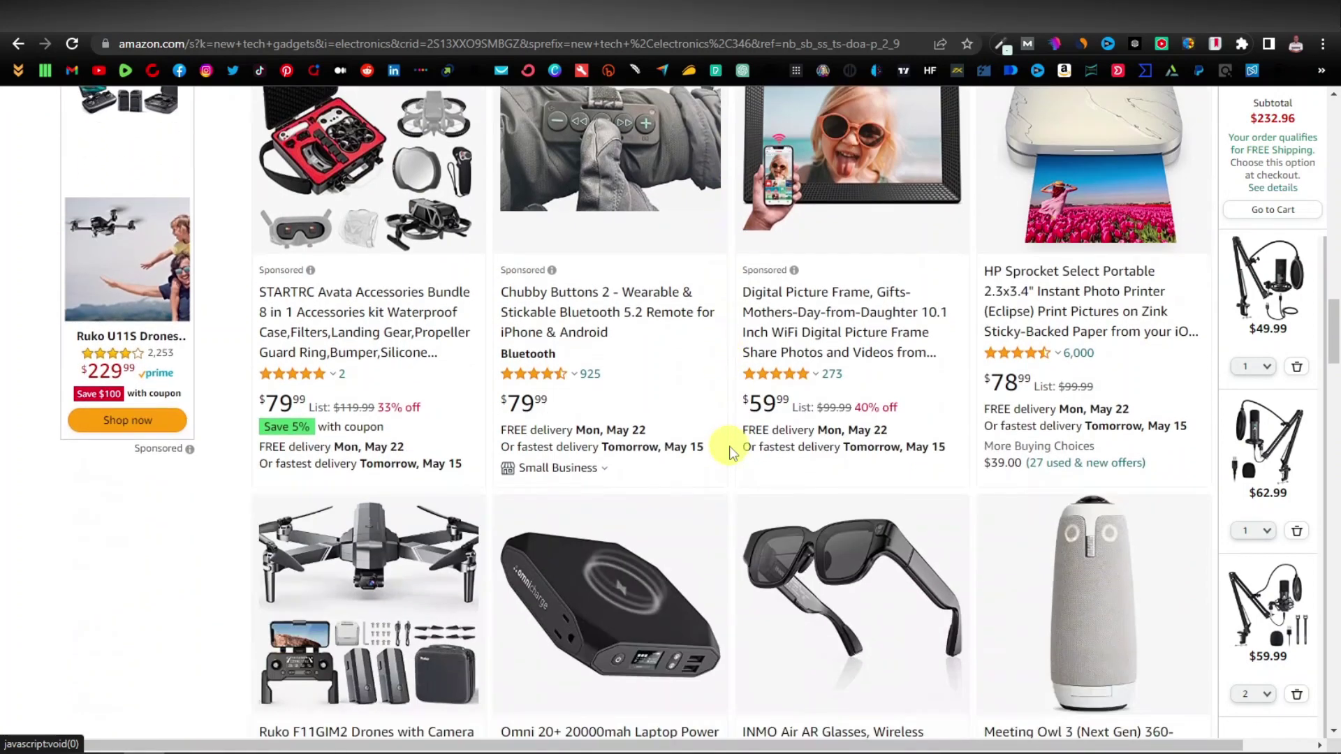
scroll(730, 452, up, 10)
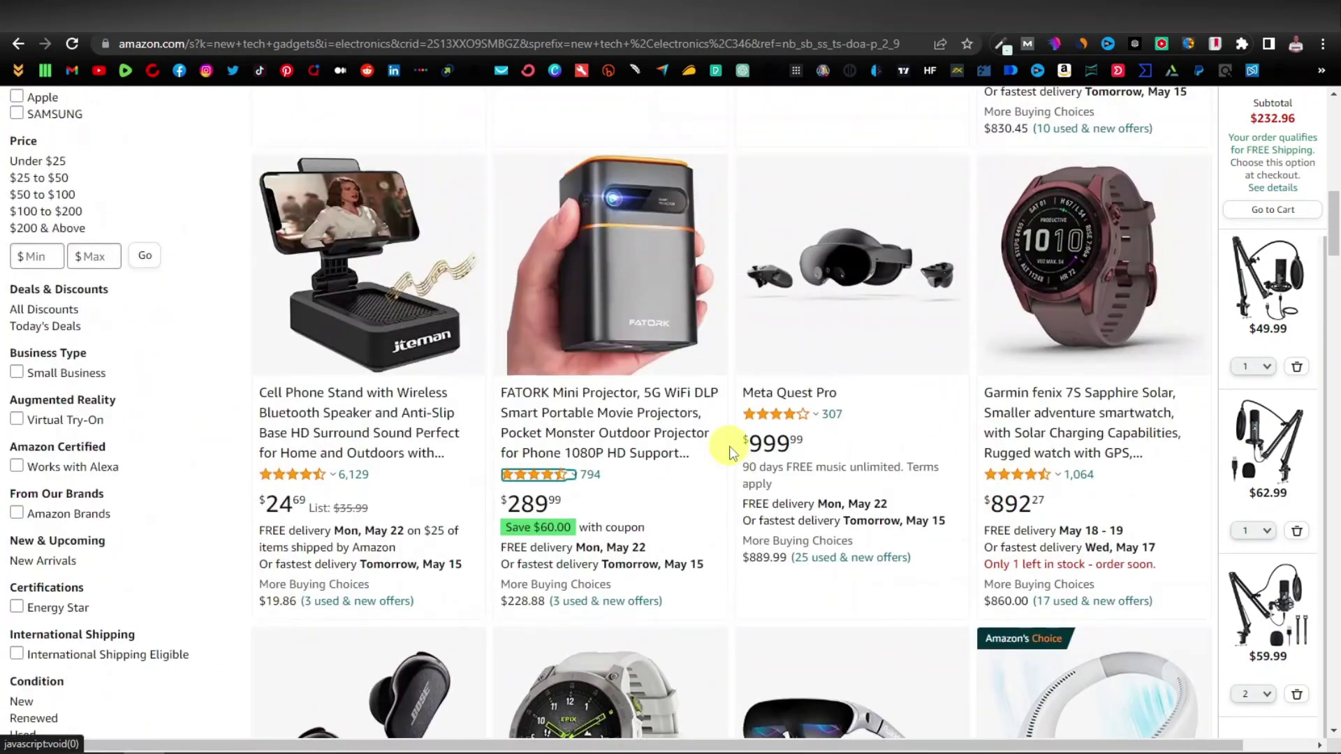
Open the FATORK Mini Projector product page and review its description and product video
click(637, 309)
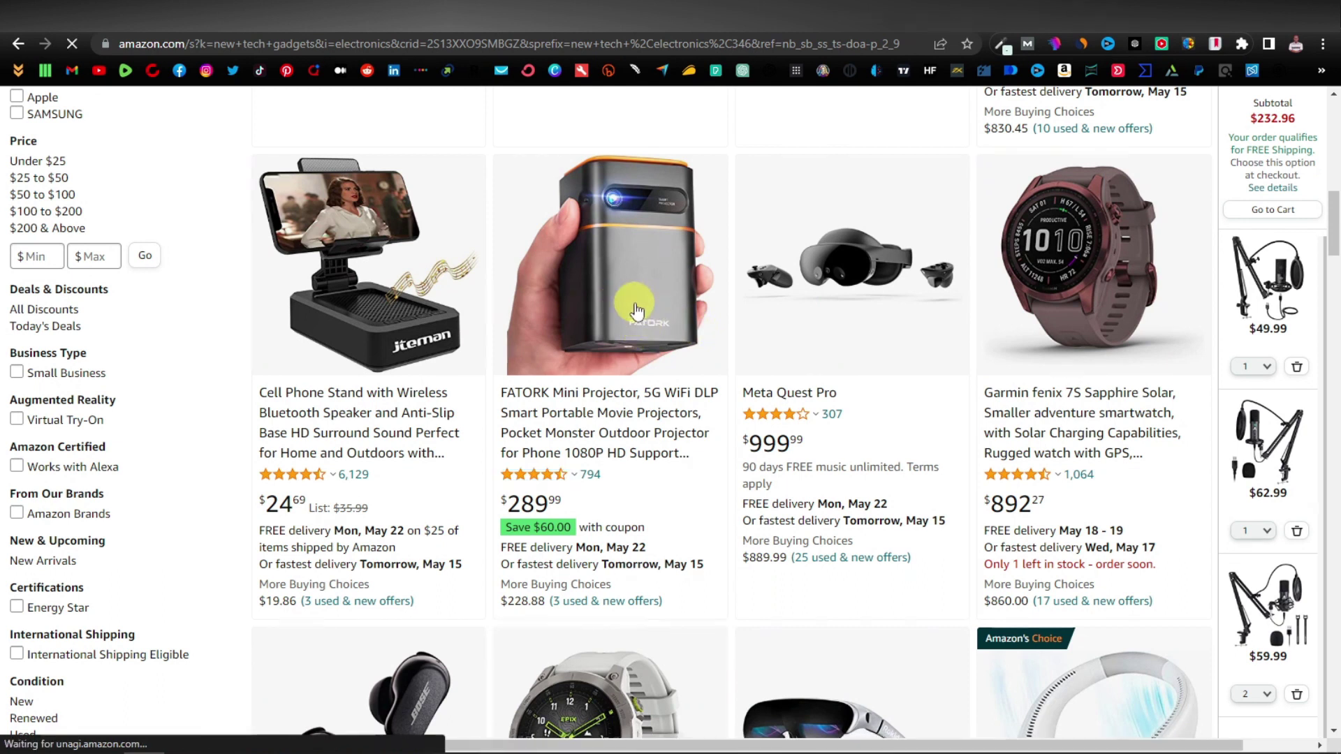
scroll(637, 482, down, 4)
scroll(637, 482, down, 8)
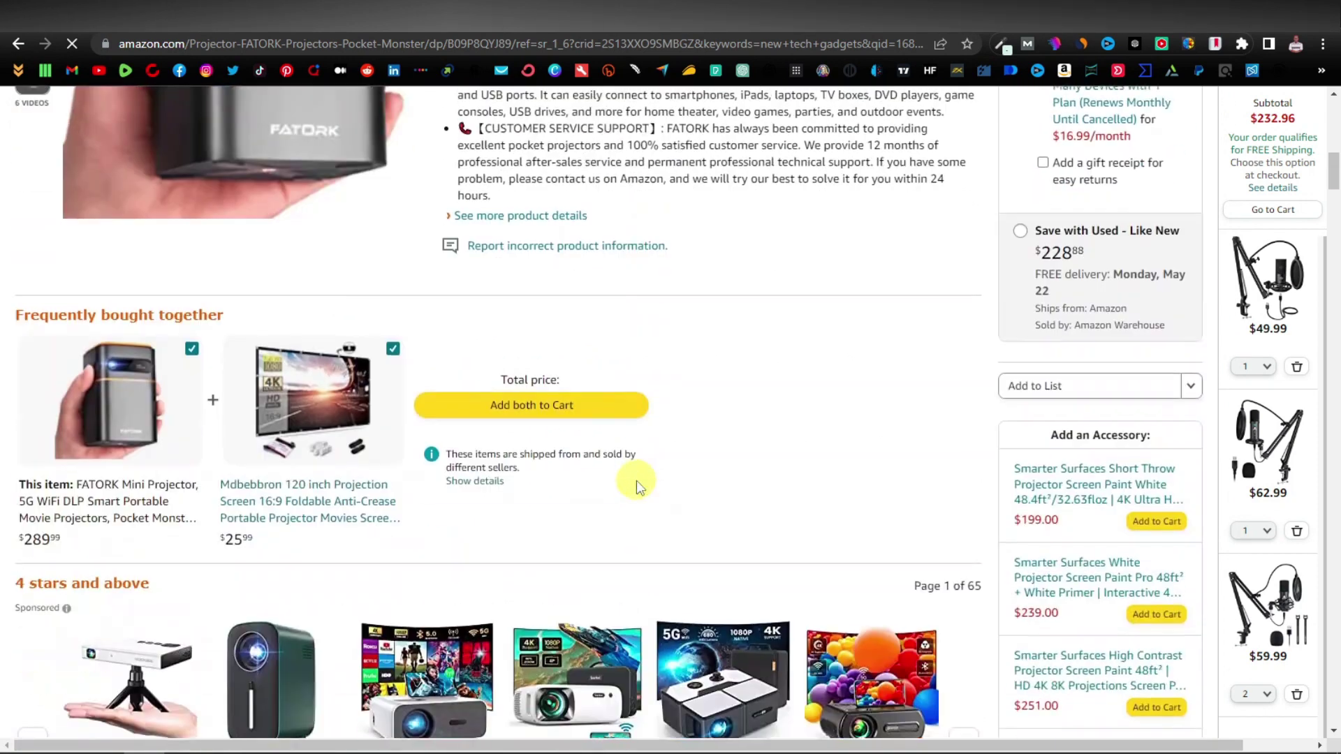
scroll(636, 480, down, 3)
scroll(755, 489, up, 6)
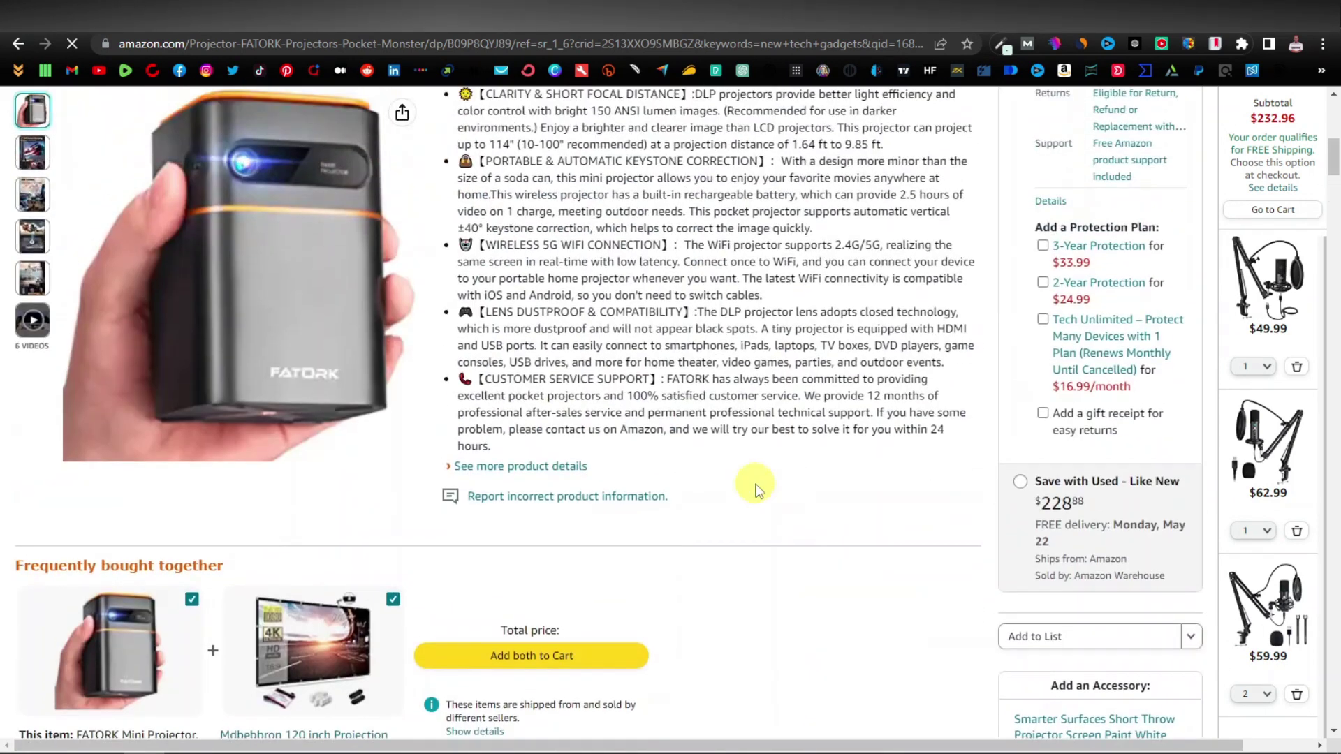
scroll(756, 489, up, 4)
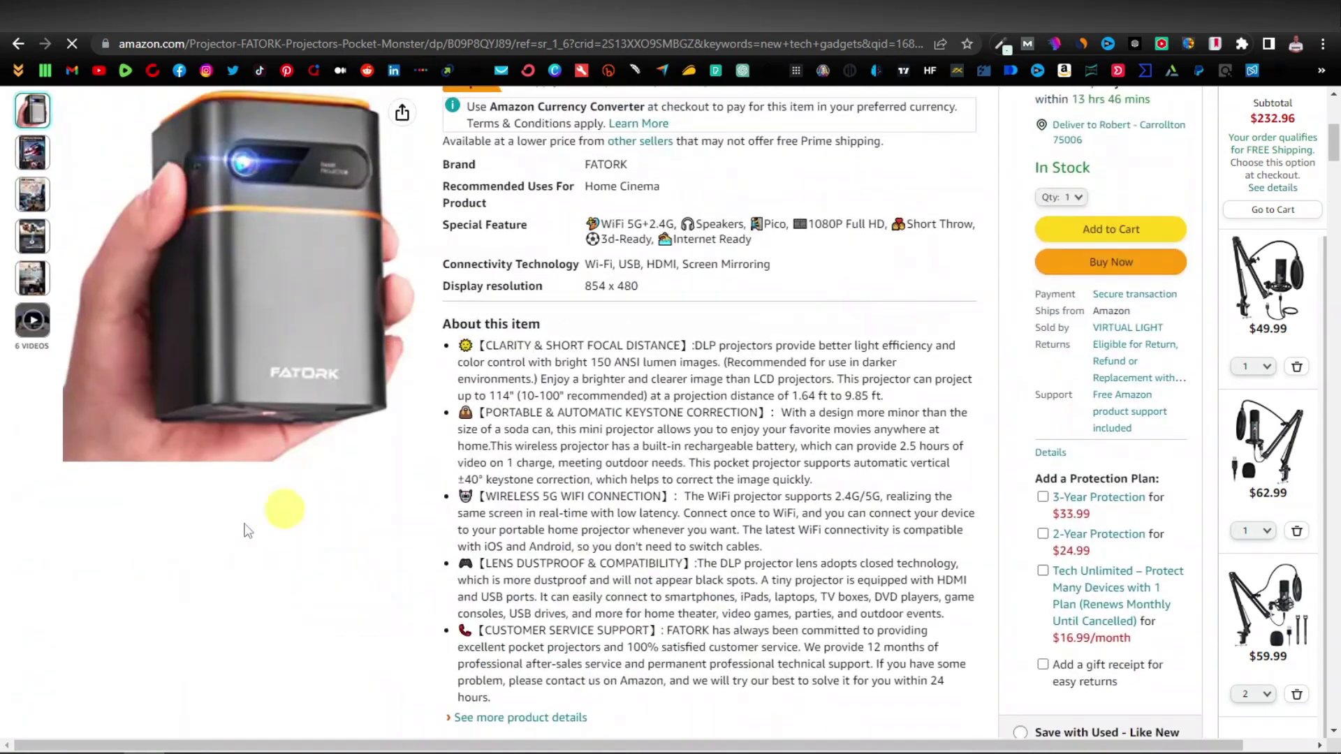
click(34, 322)
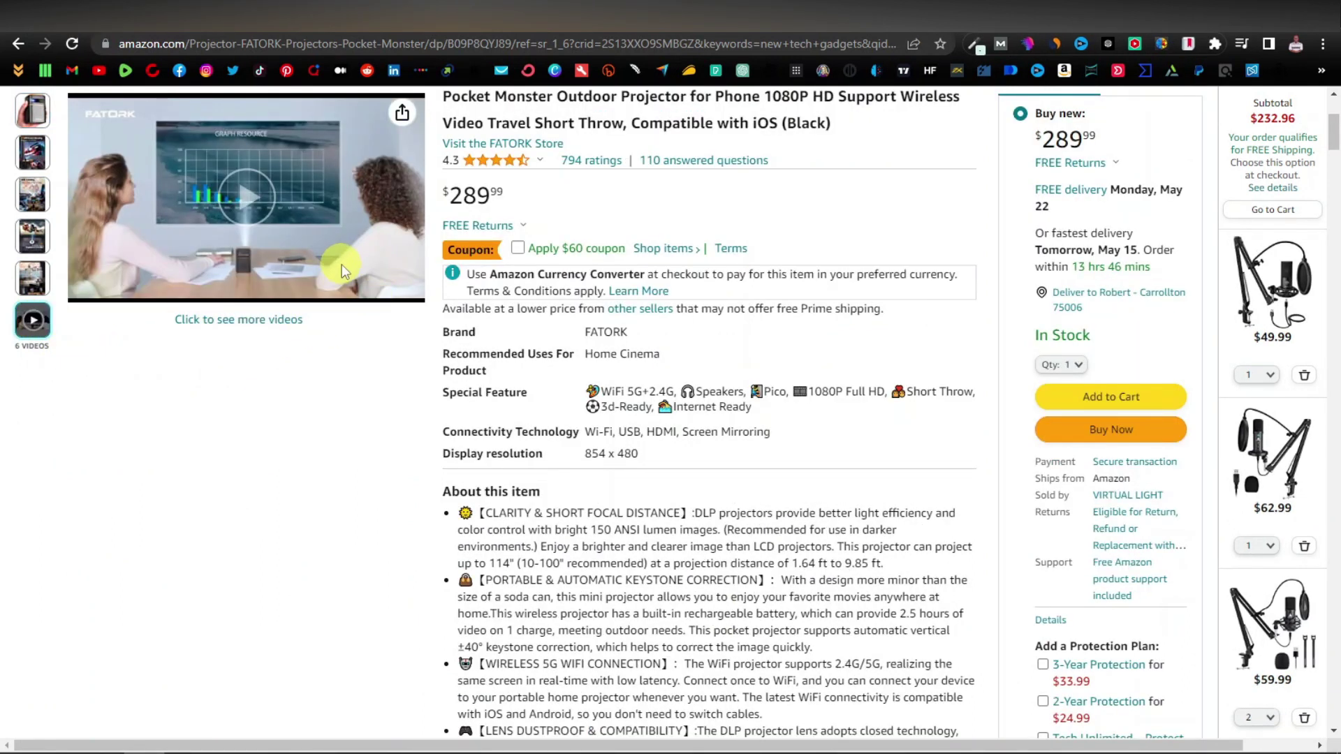
scroll(341, 275, up, 1)
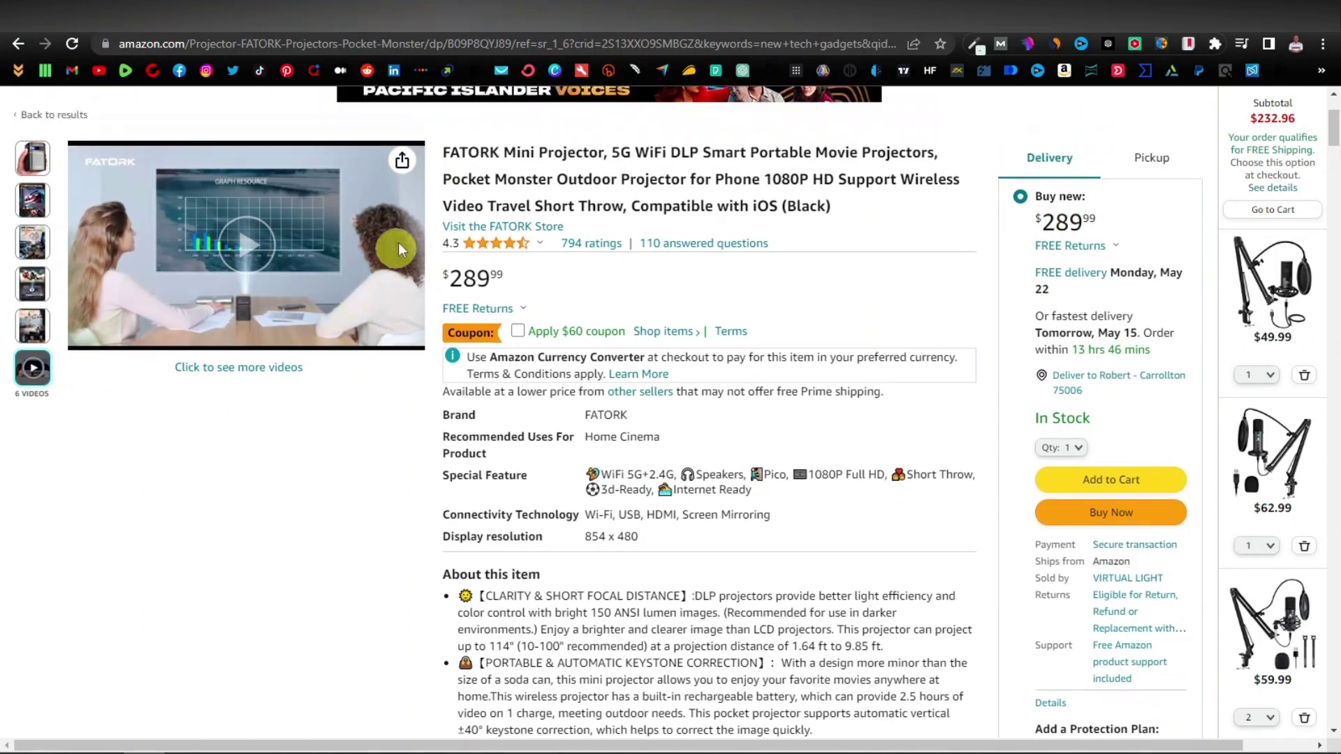
right_click(342, 279)
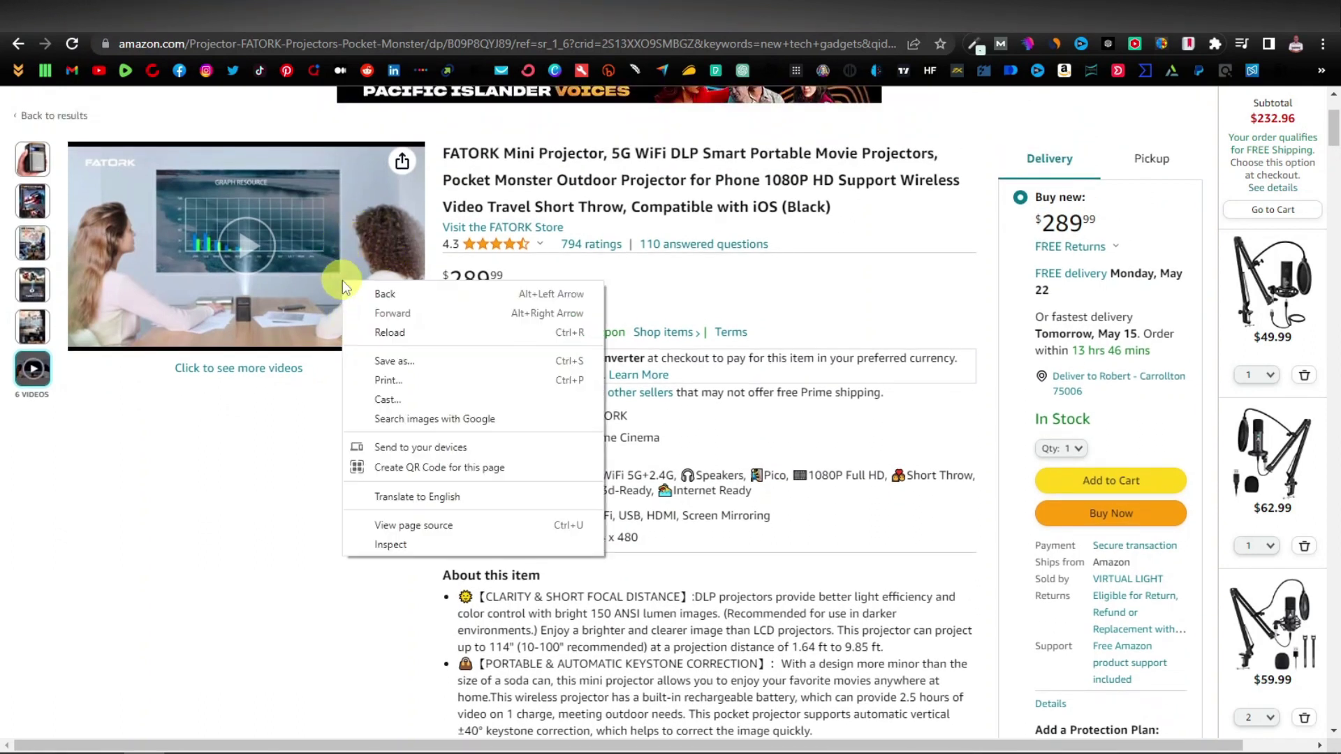
click(385, 362)
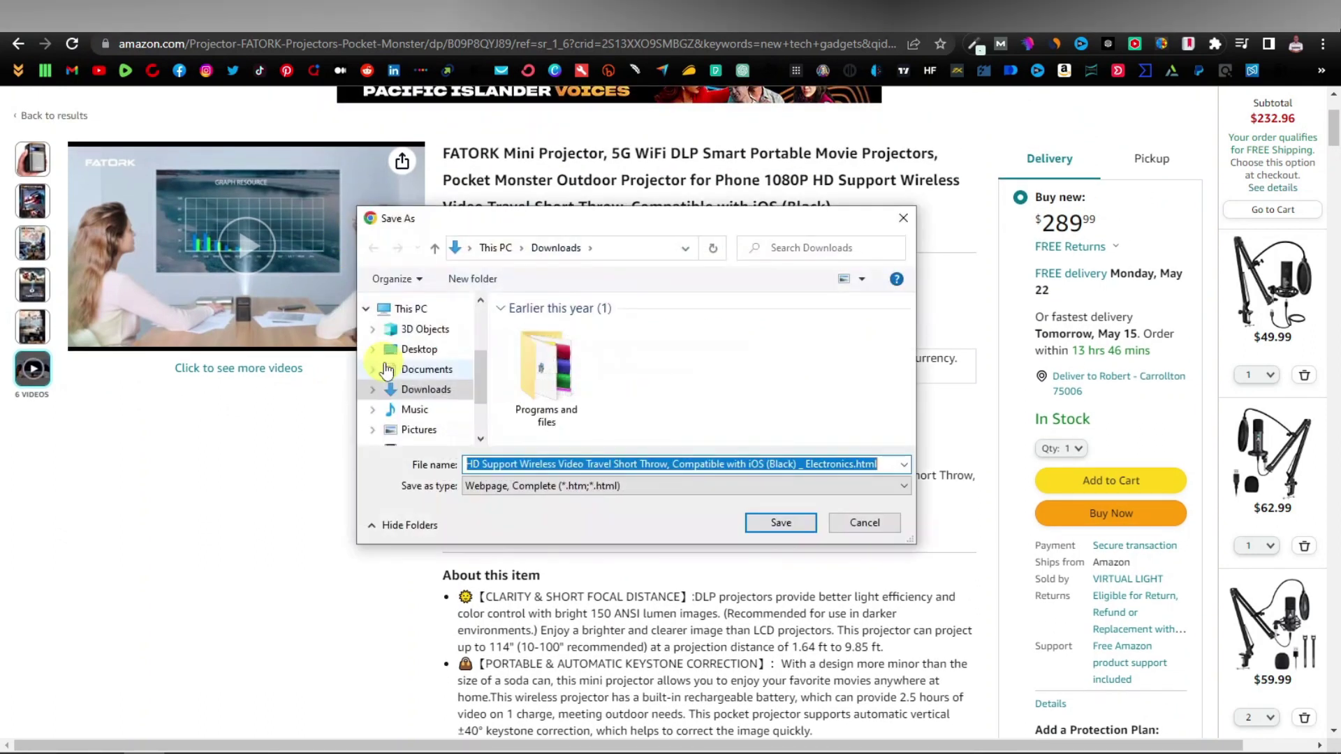
click(873, 527)
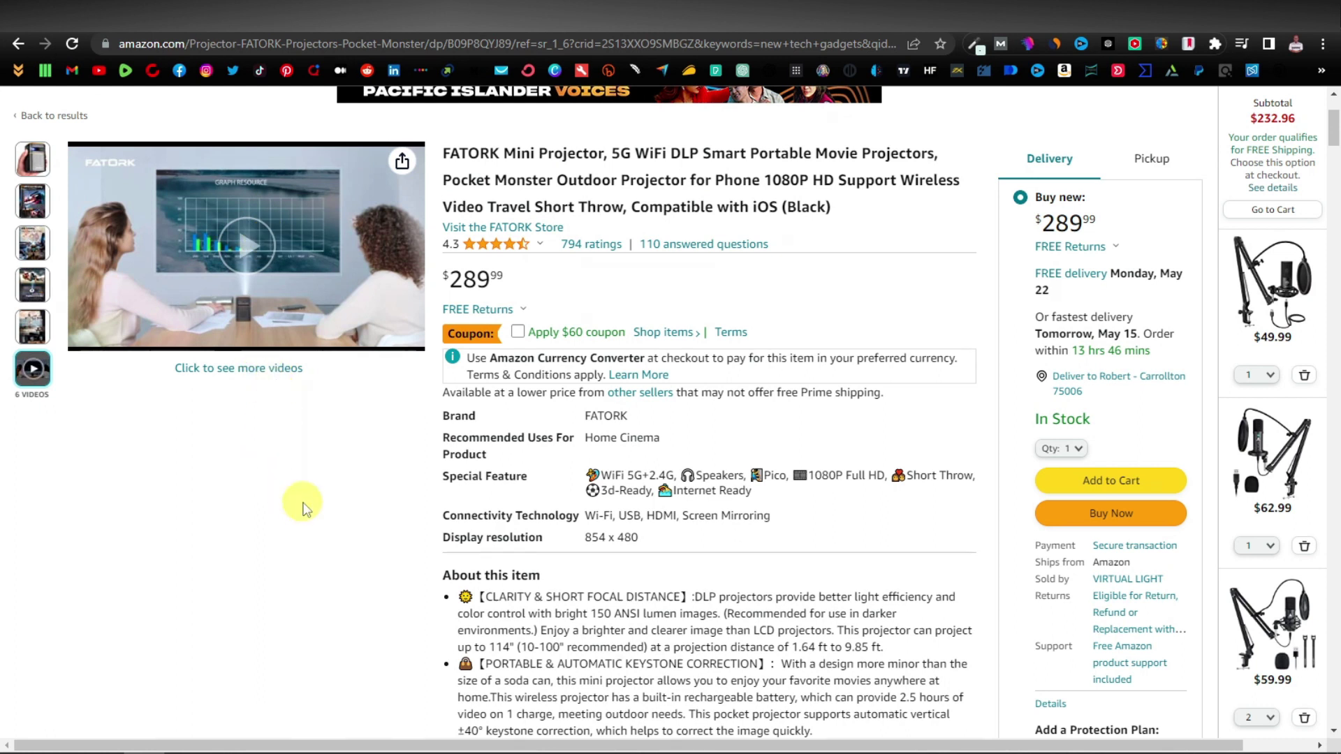
Go through the projector's product images one after another in the image gallery
mouse_move(40, 166)
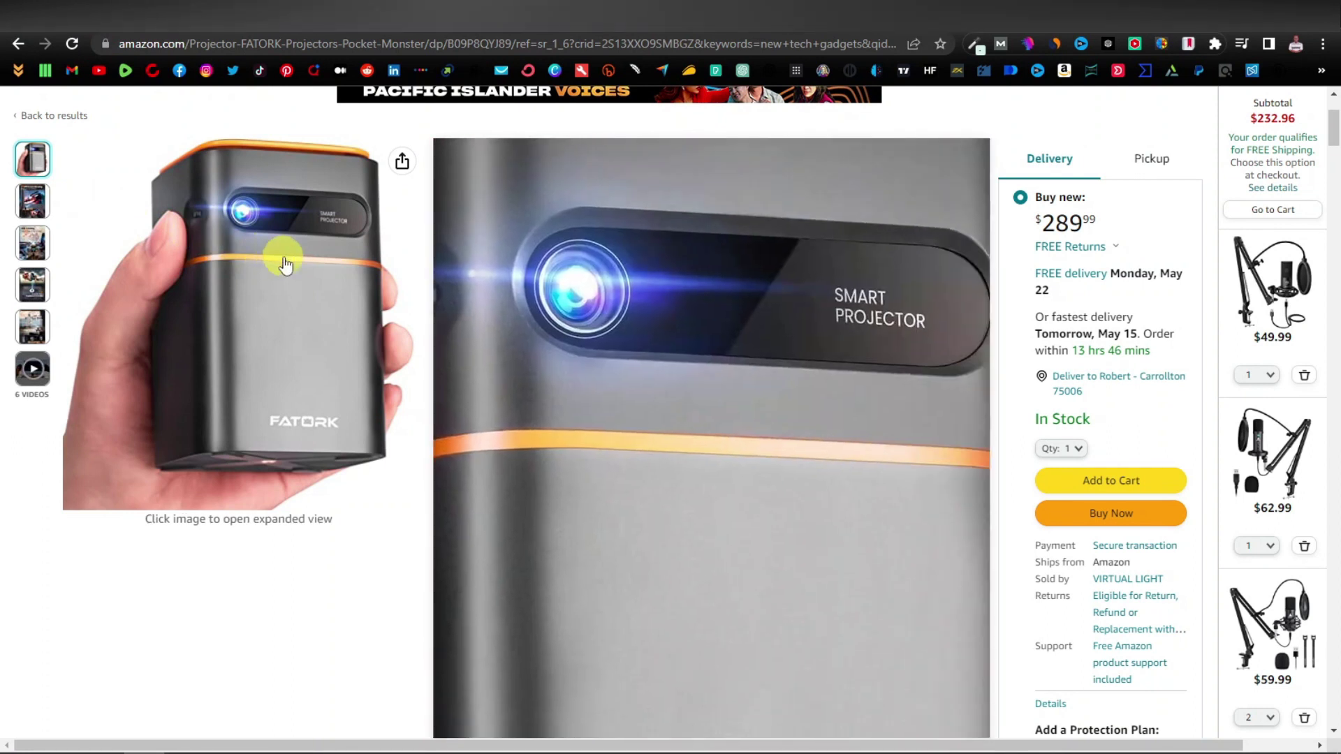
mouse_move(19, 200)
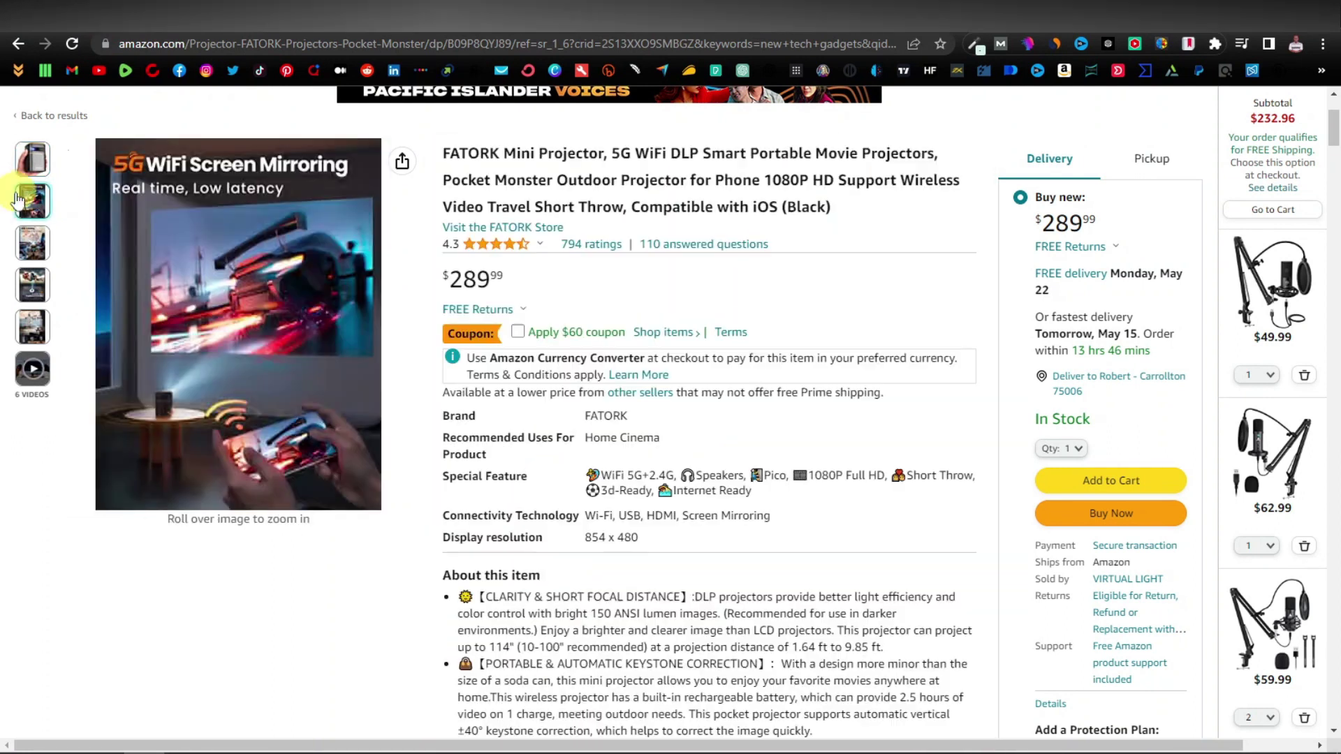
mouse_move(35, 255)
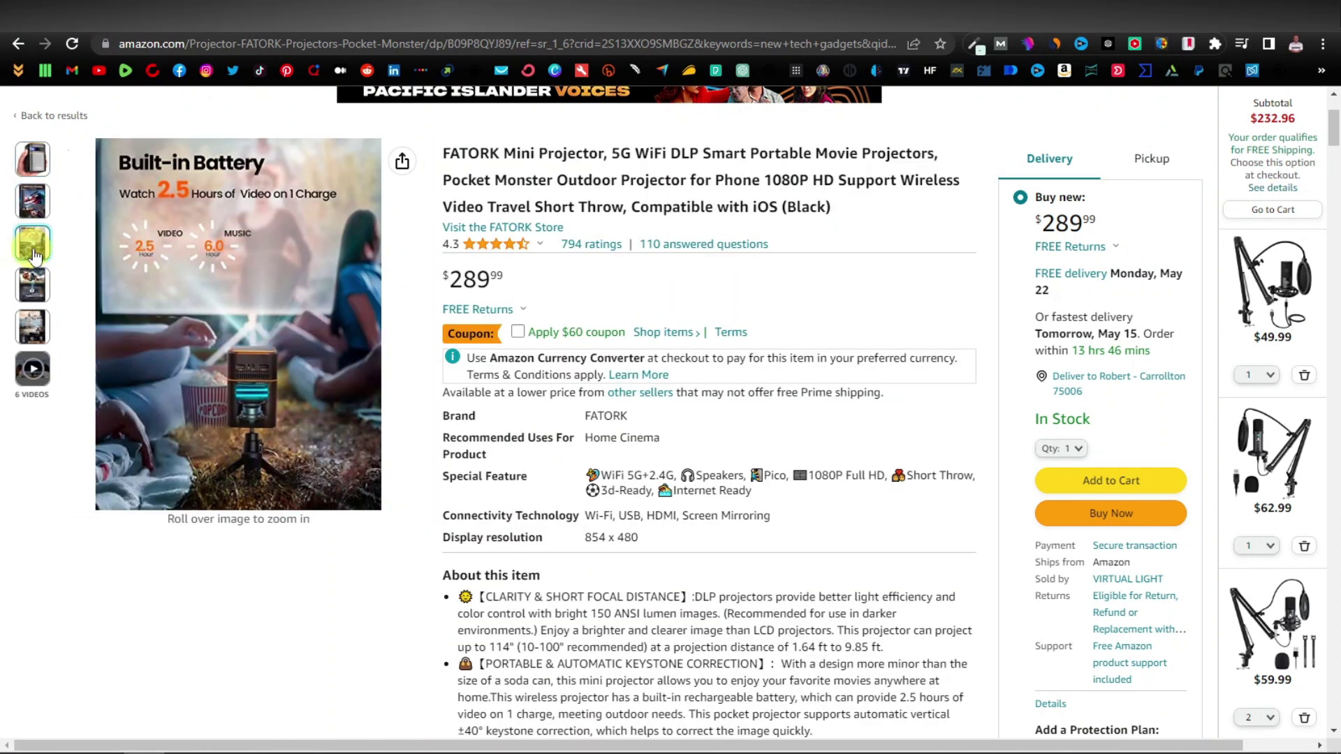
mouse_move(35, 286)
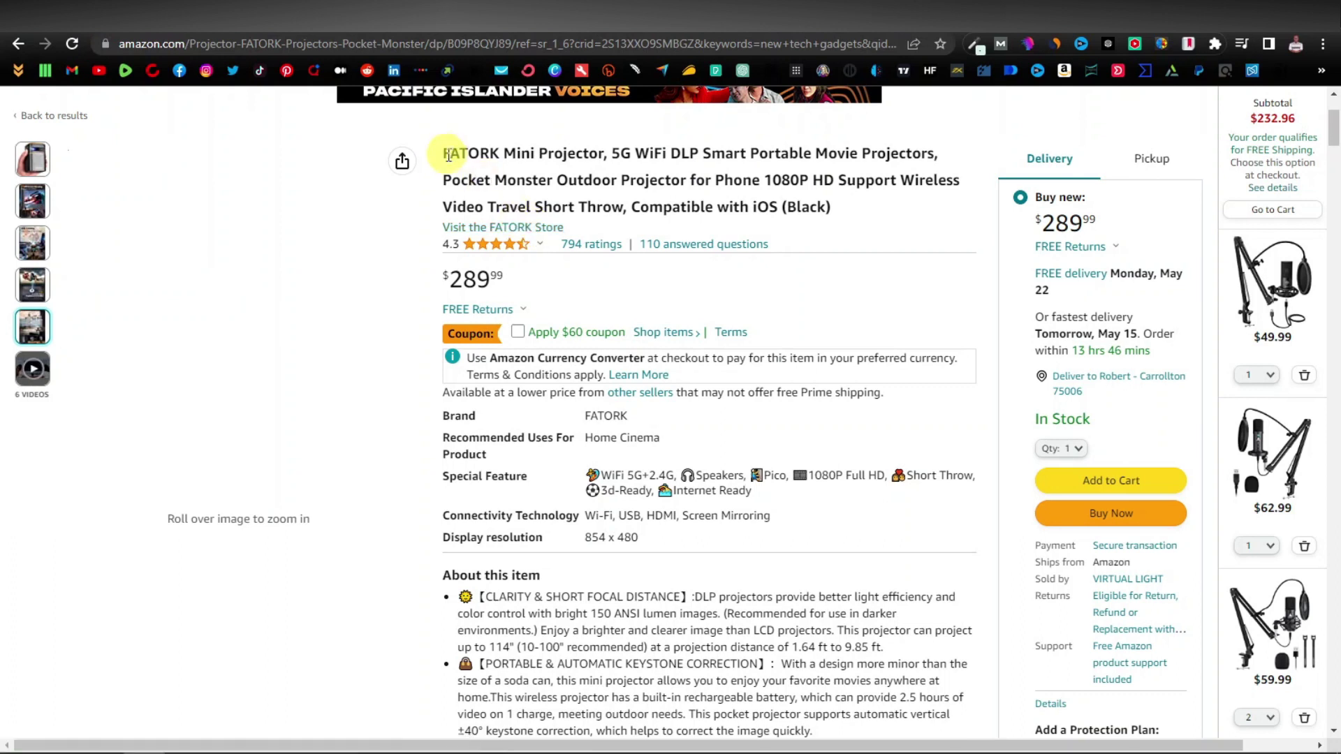
Copy "FATORK Mini Projector" from the product title, search Google for it in a new browser tab, and look through the results
drag(463, 157, 599, 158)
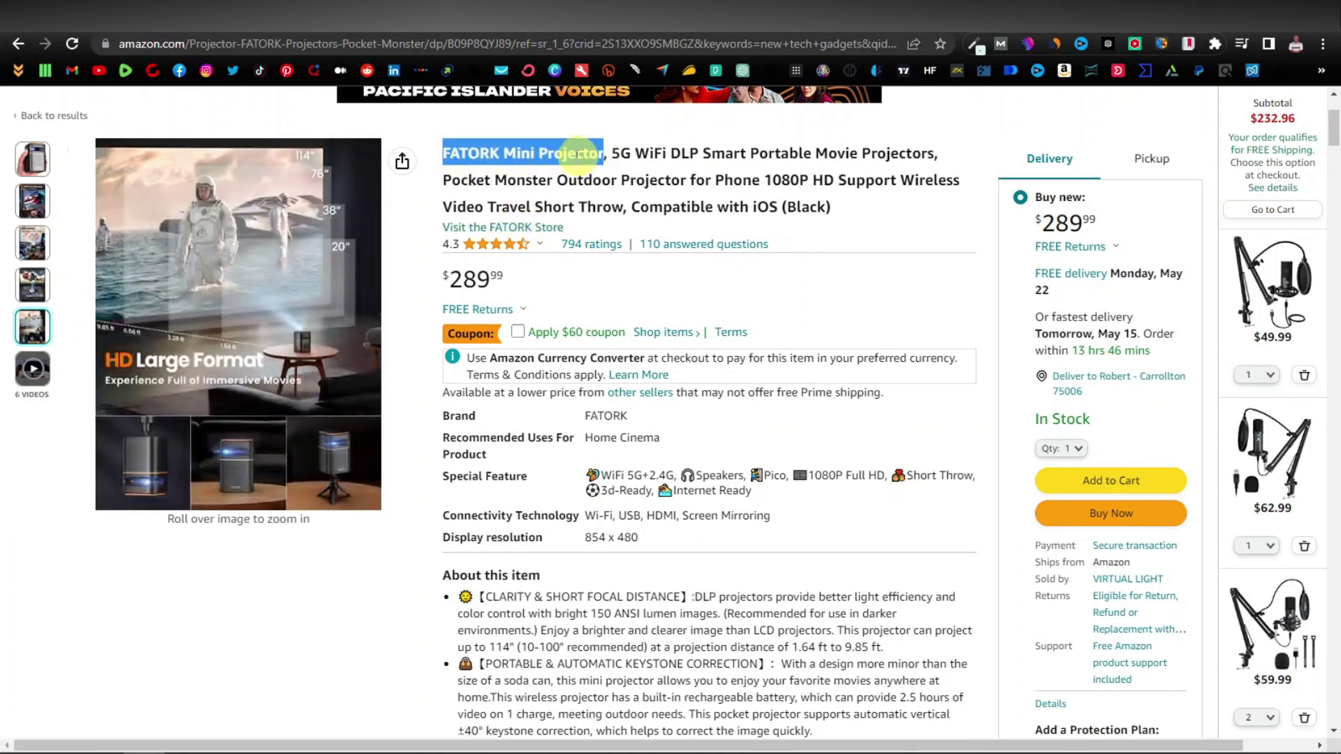
right_click(584, 161)
click(617, 170)
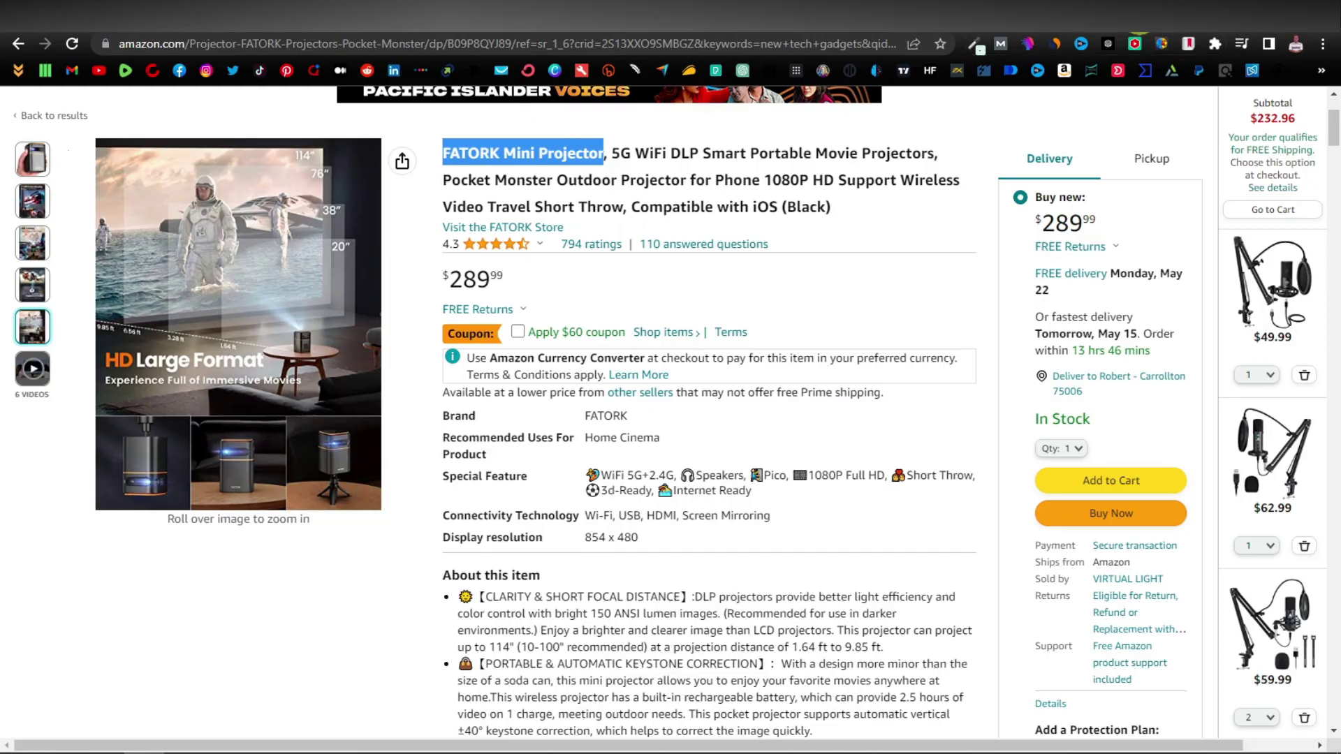
key(ctrl+t)
right_click(386, 43)
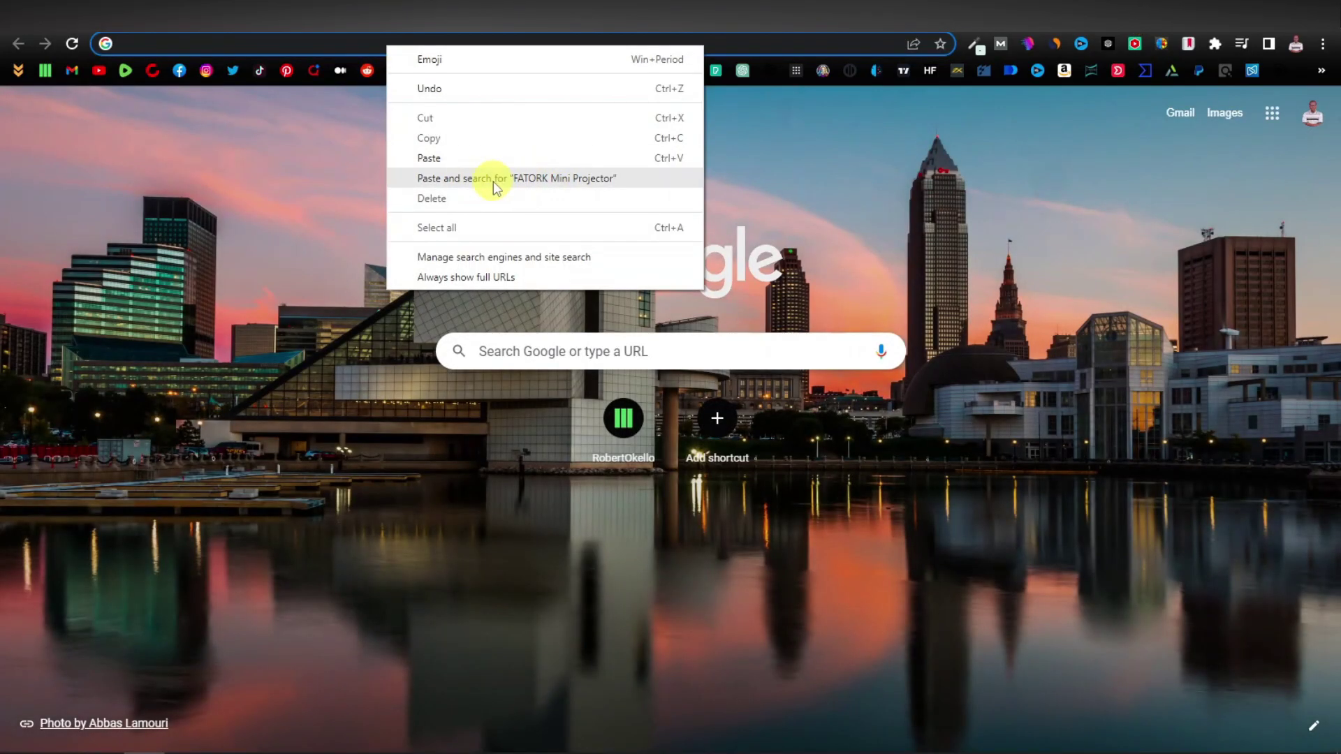
click(495, 180)
scroll(313, 371, down, 10)
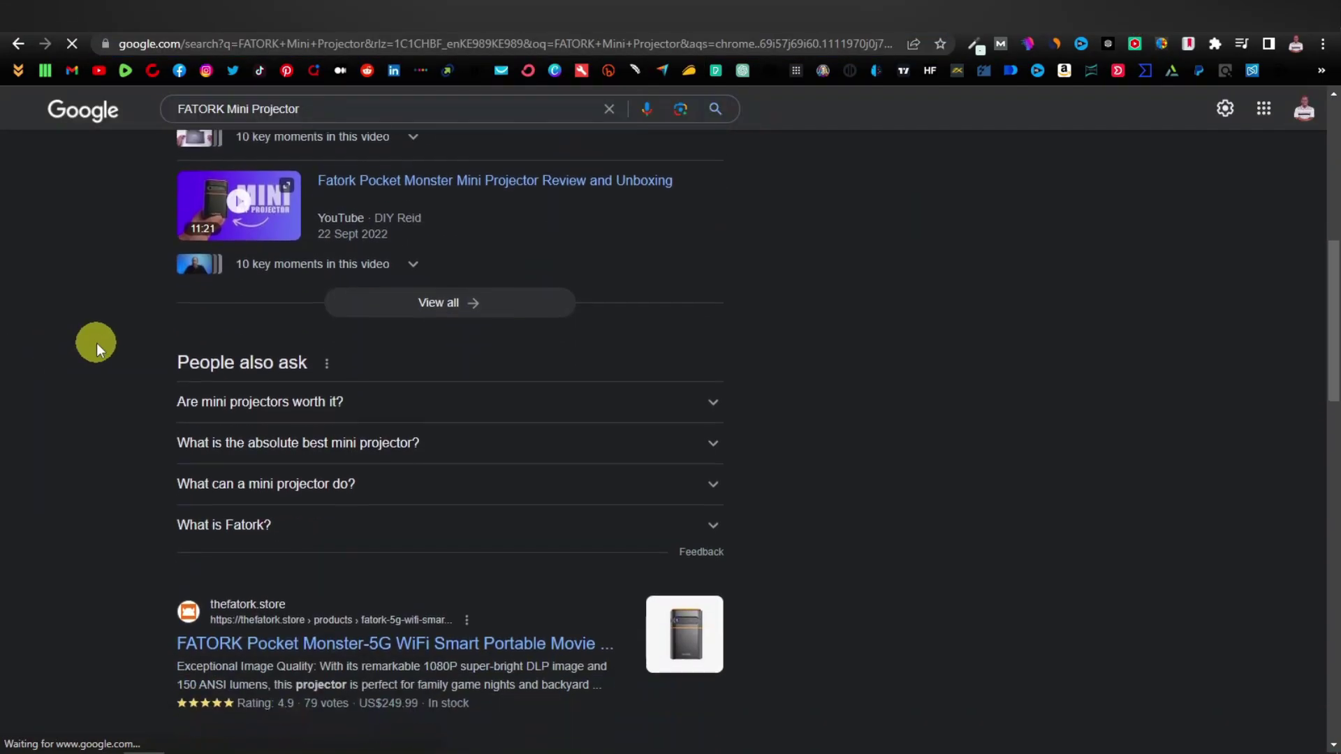
Open the FATORK Pocket Monster projector page on thefatork.store from the search results and review its feature graphics, description and customer reviews
scroll(96, 342, down, 4)
scroll(97, 342, down, 1)
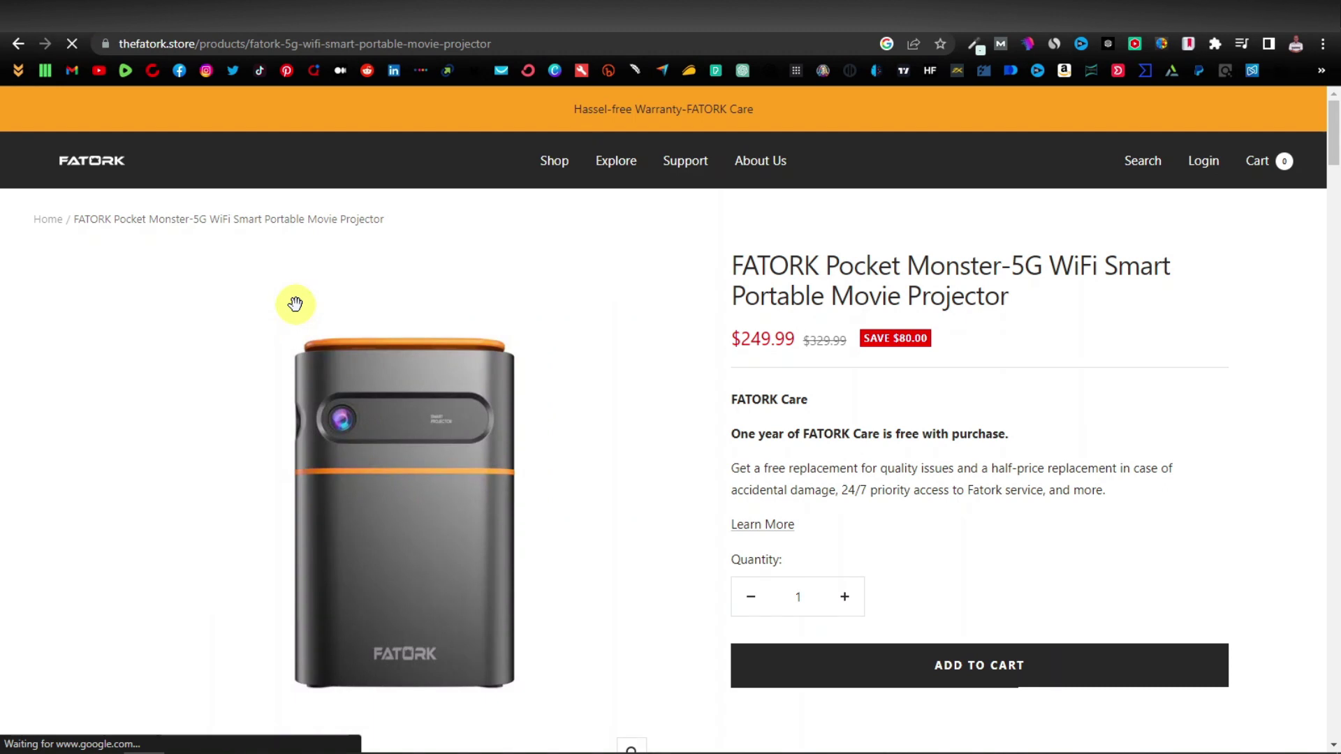
scroll(489, 405, down, 2)
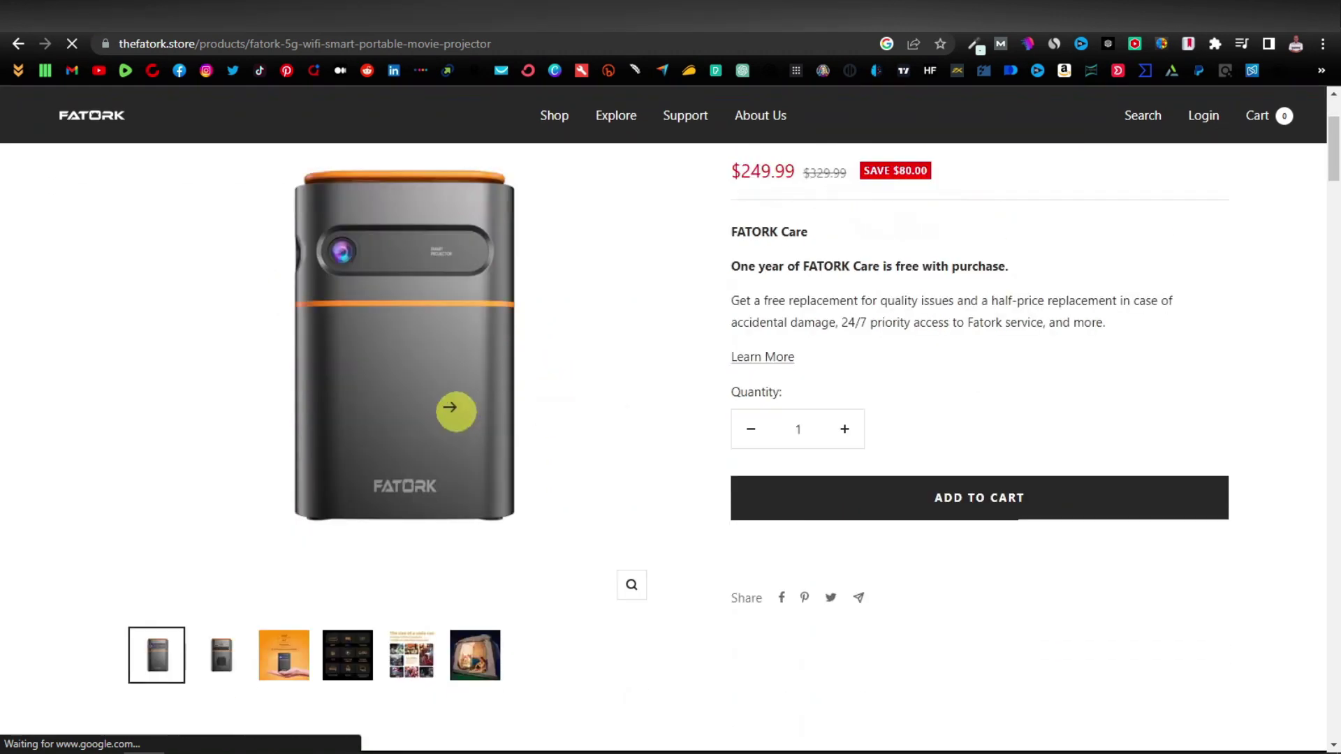
scroll(438, 415, down, 1)
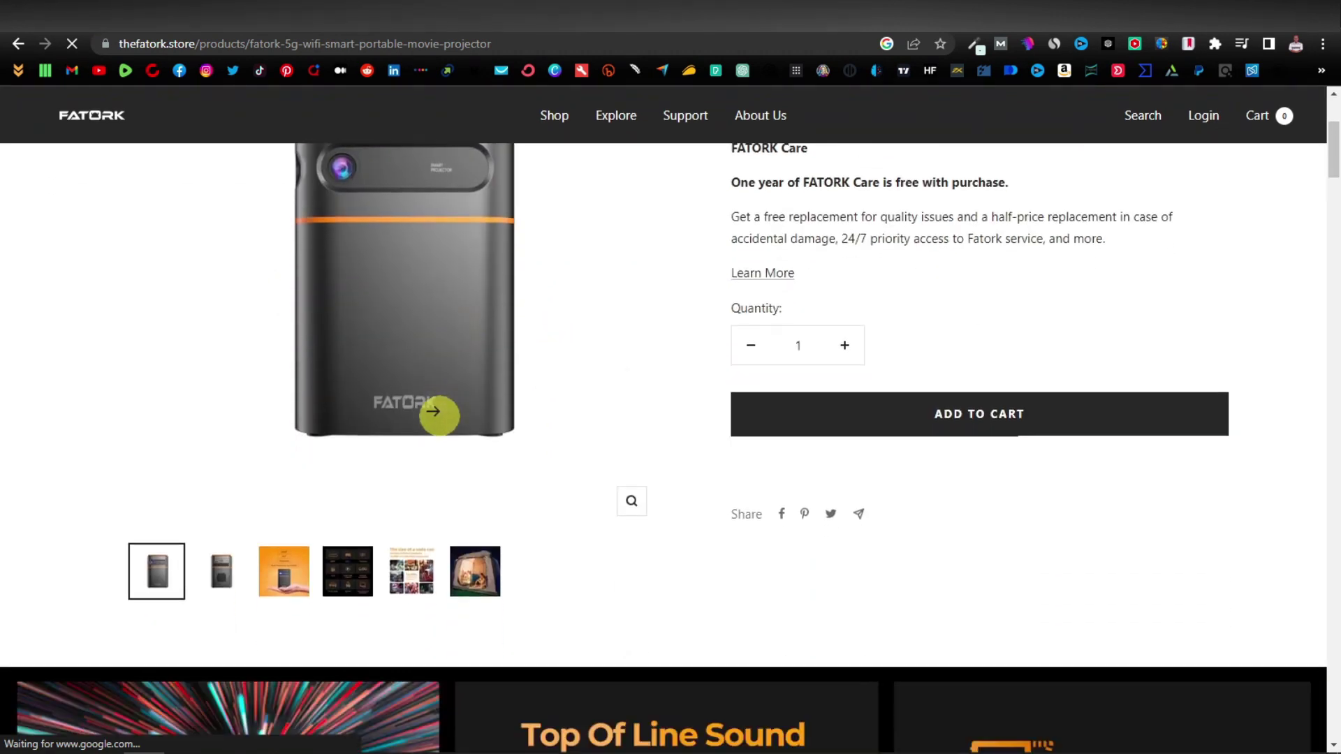
scroll(463, 500, down, 10)
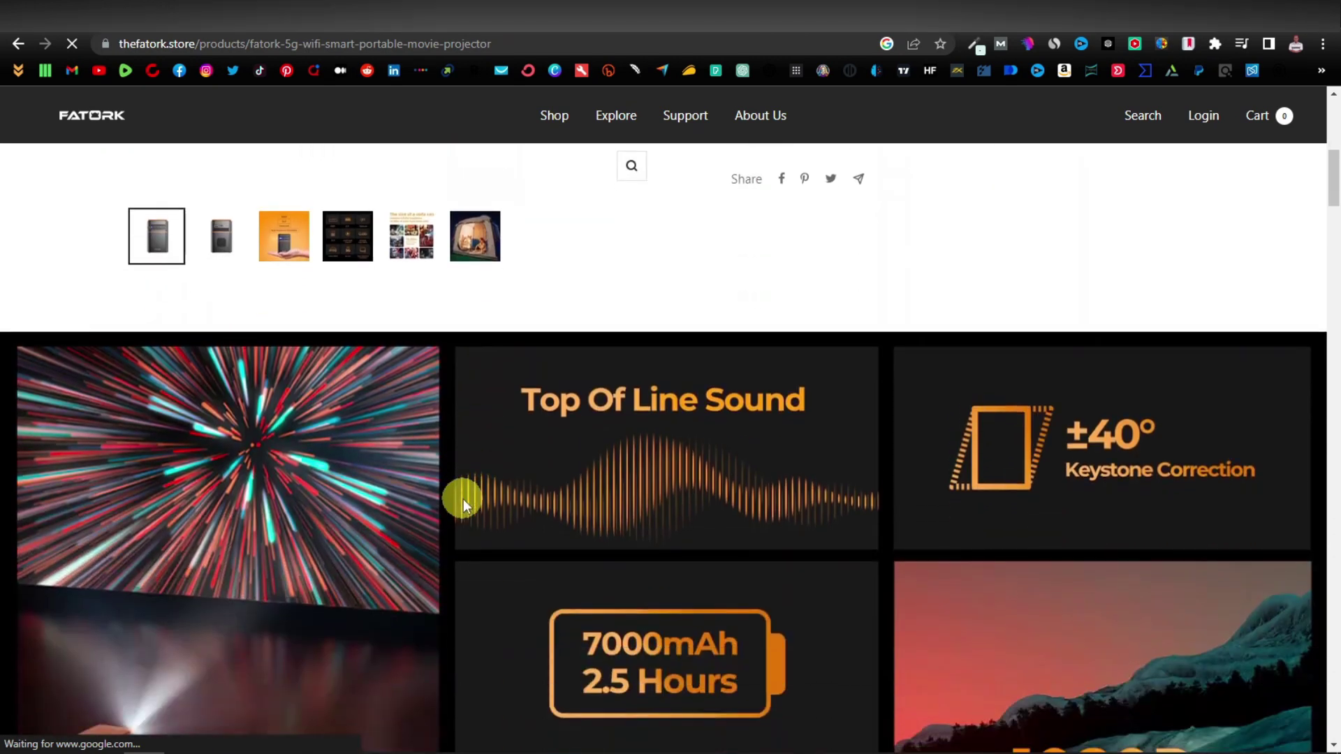
scroll(463, 499, down, 15)
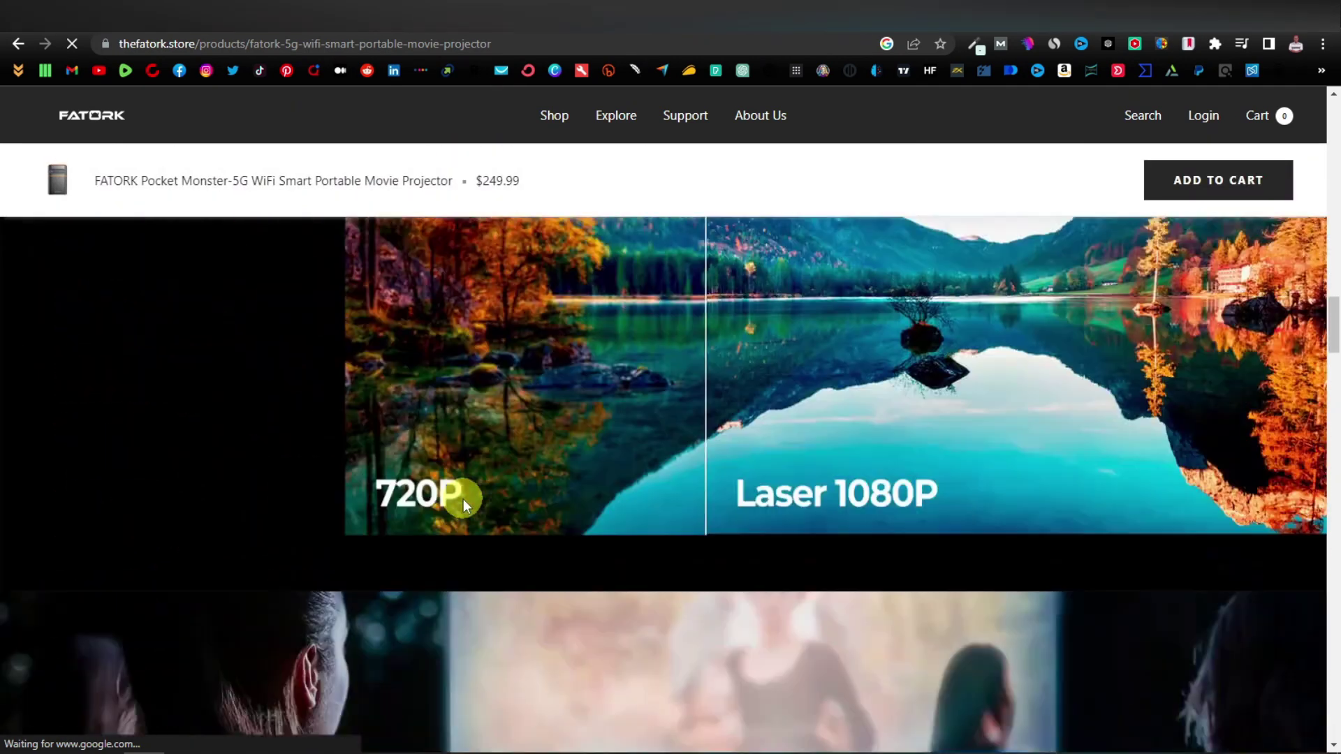
scroll(468, 497, down, 10)
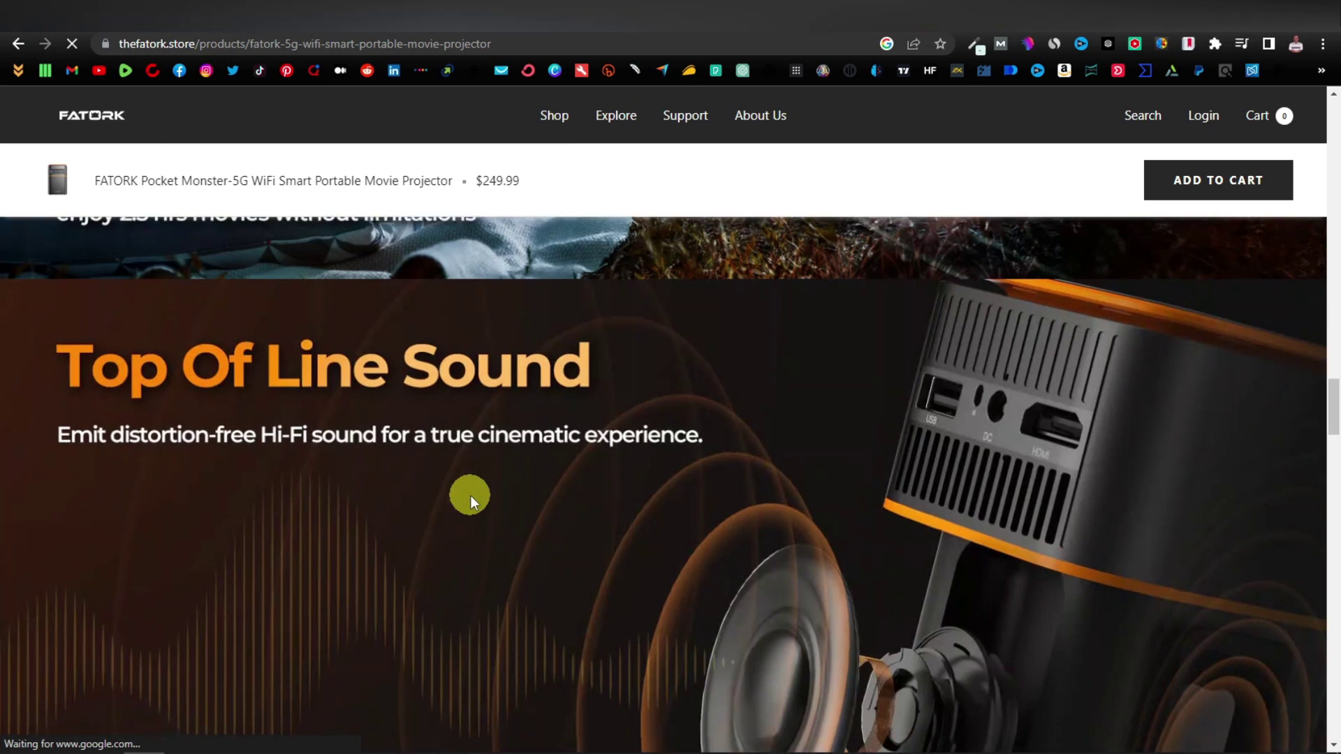
scroll(470, 500, down, 15)
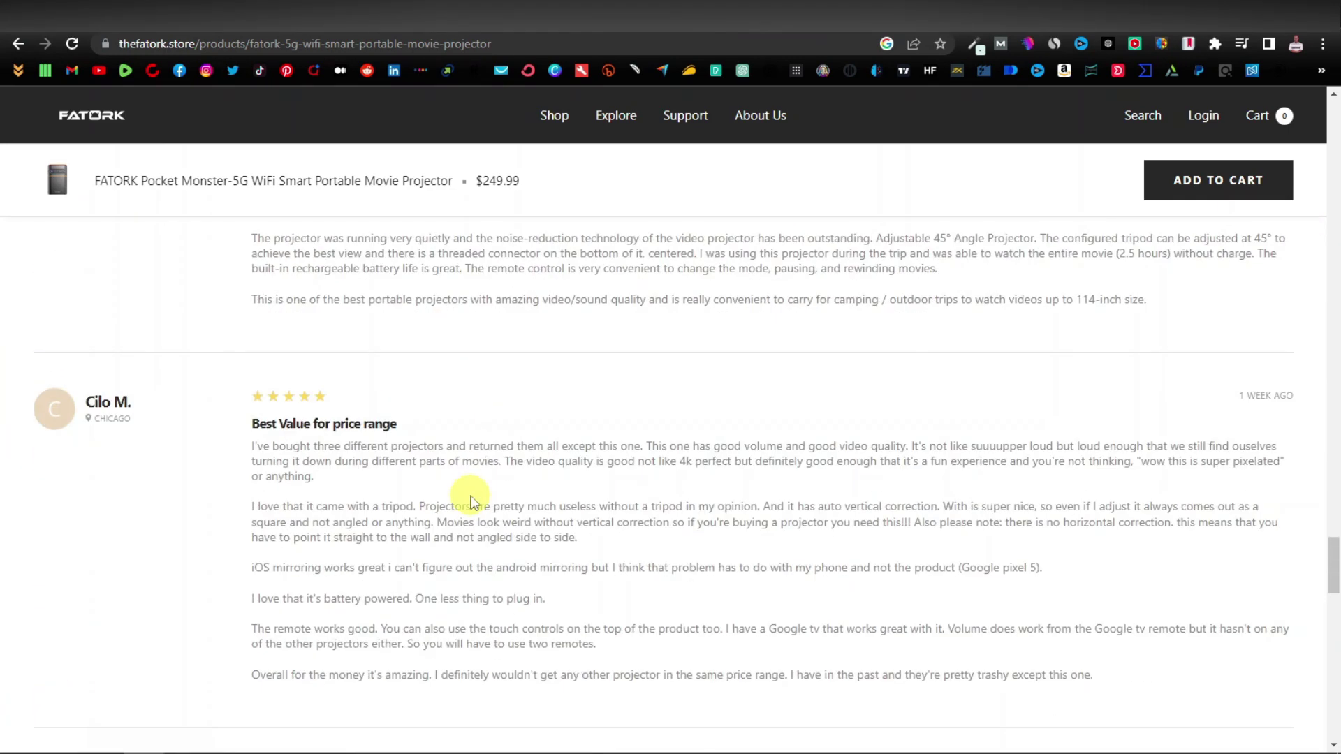
scroll(470, 501, up, 20)
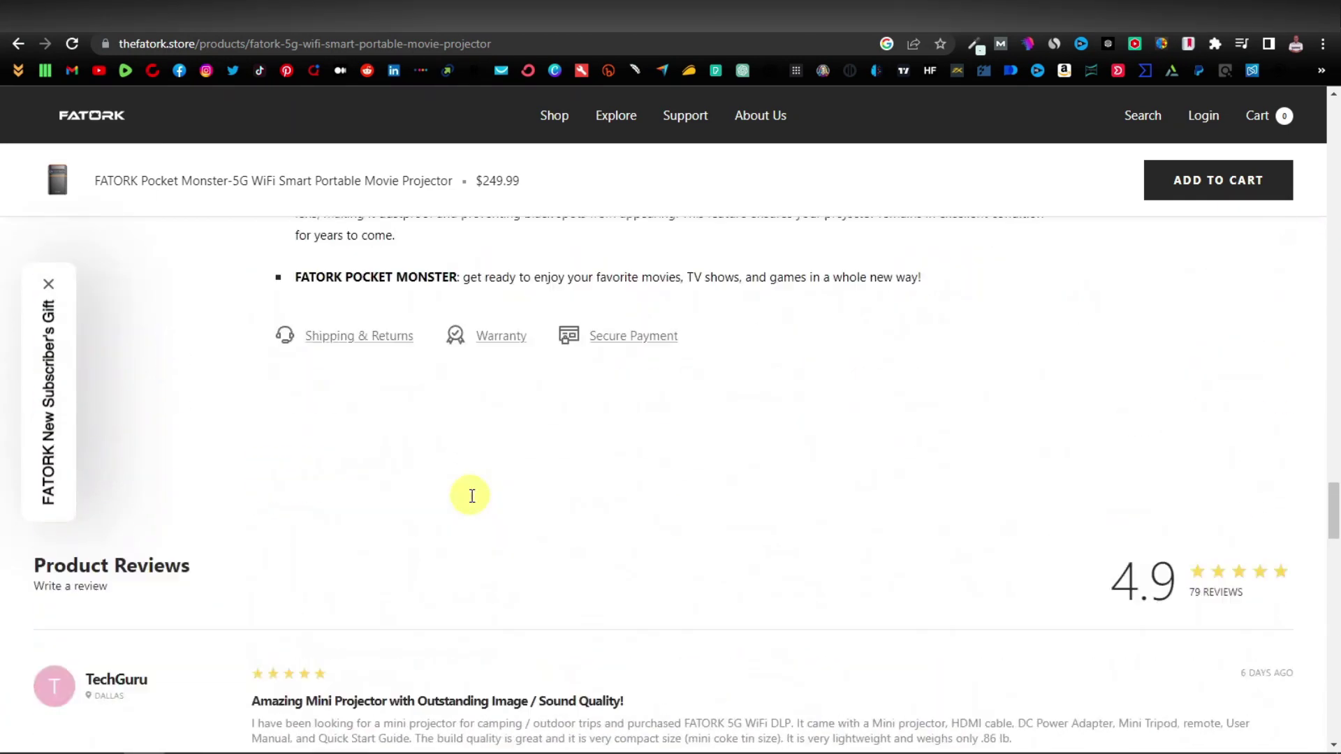
scroll(471, 496, up, 20)
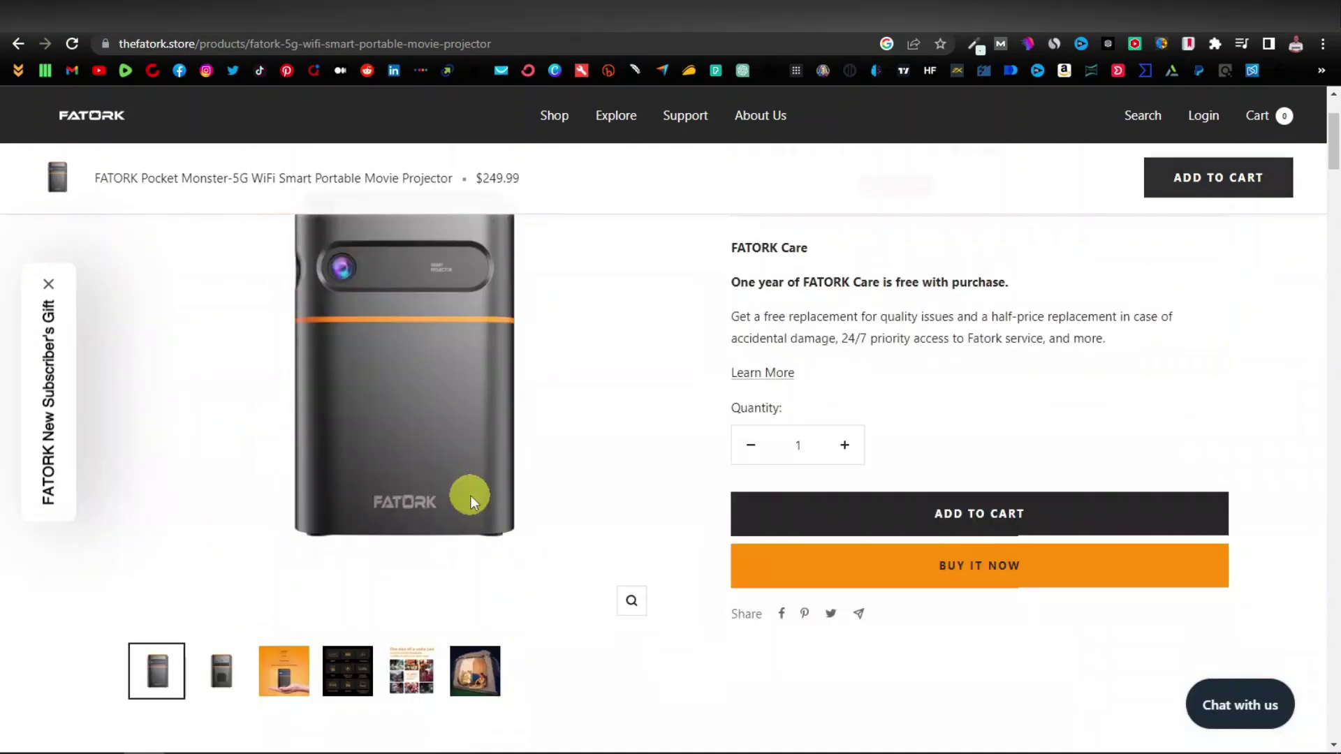
Go through all six projector images in the store page's gallery and return to the first one, the front view
scroll(471, 496, down, 3)
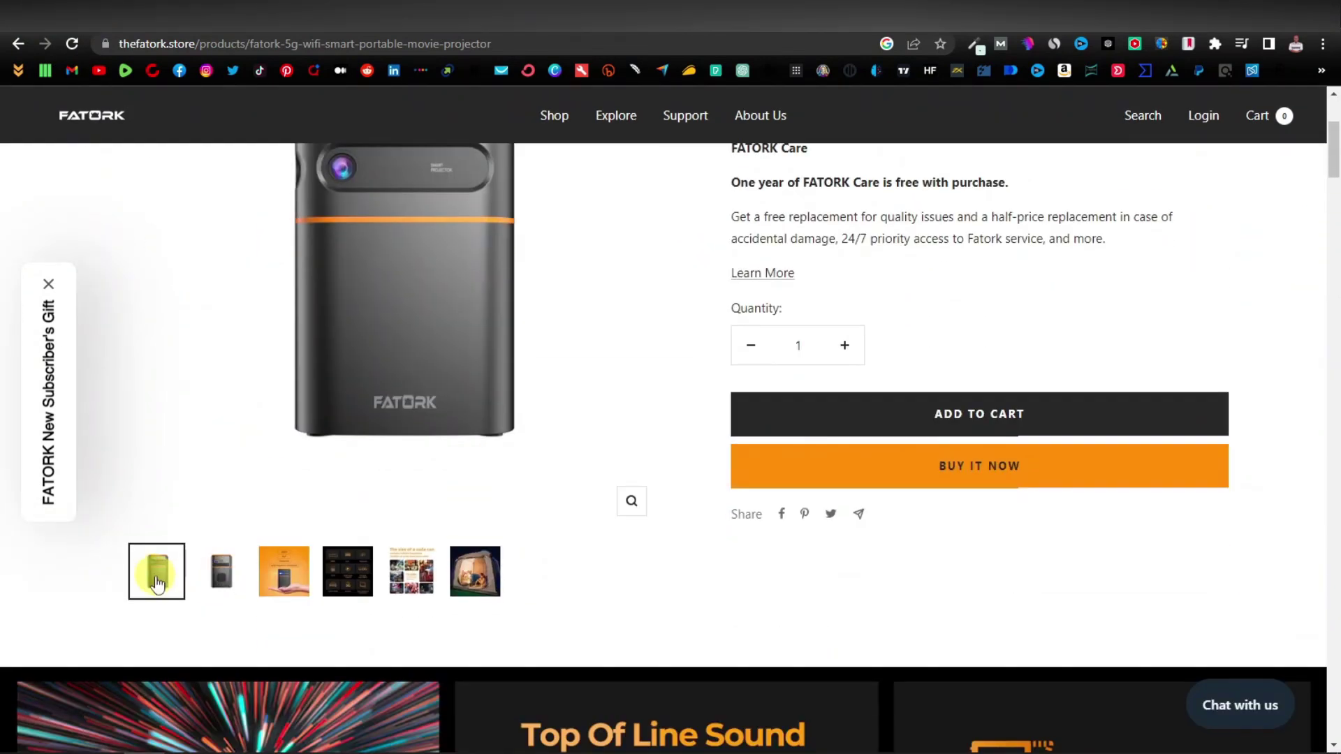
click(220, 576)
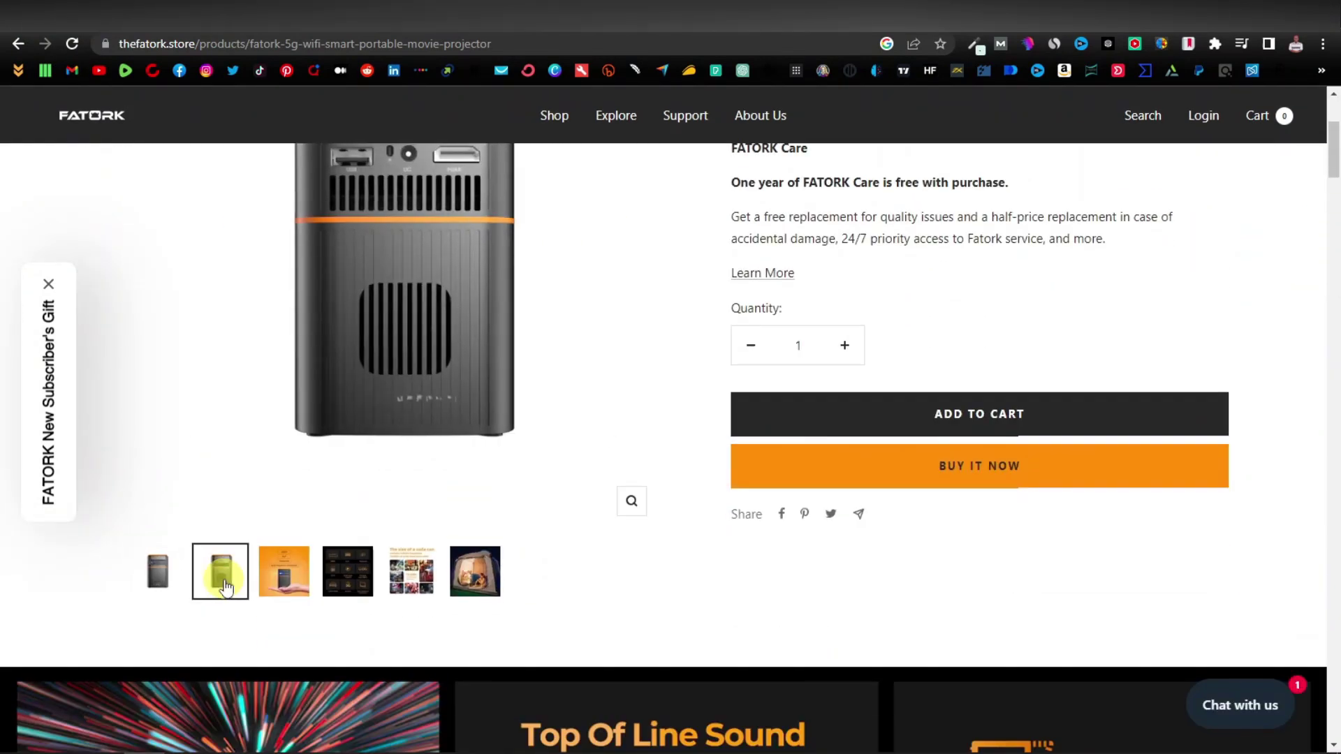
scroll(259, 599, up, 1)
click(284, 659)
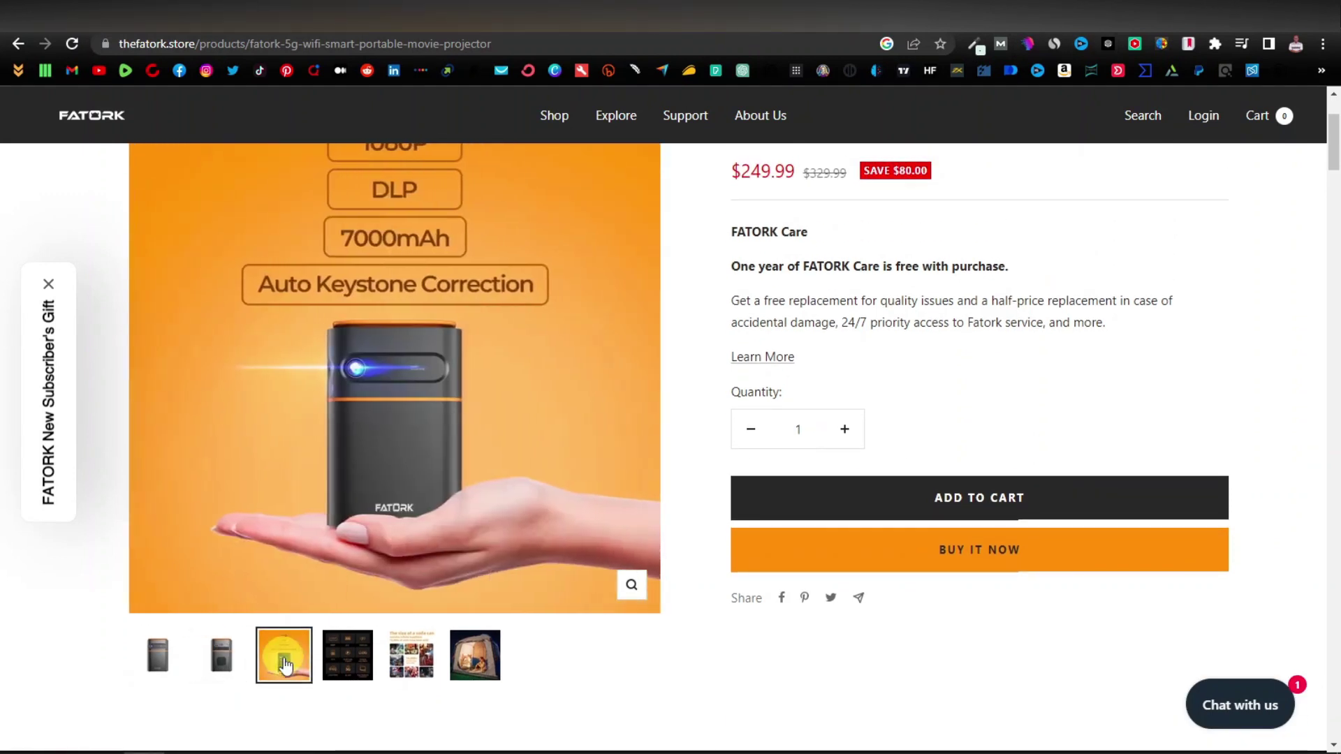
click(349, 660)
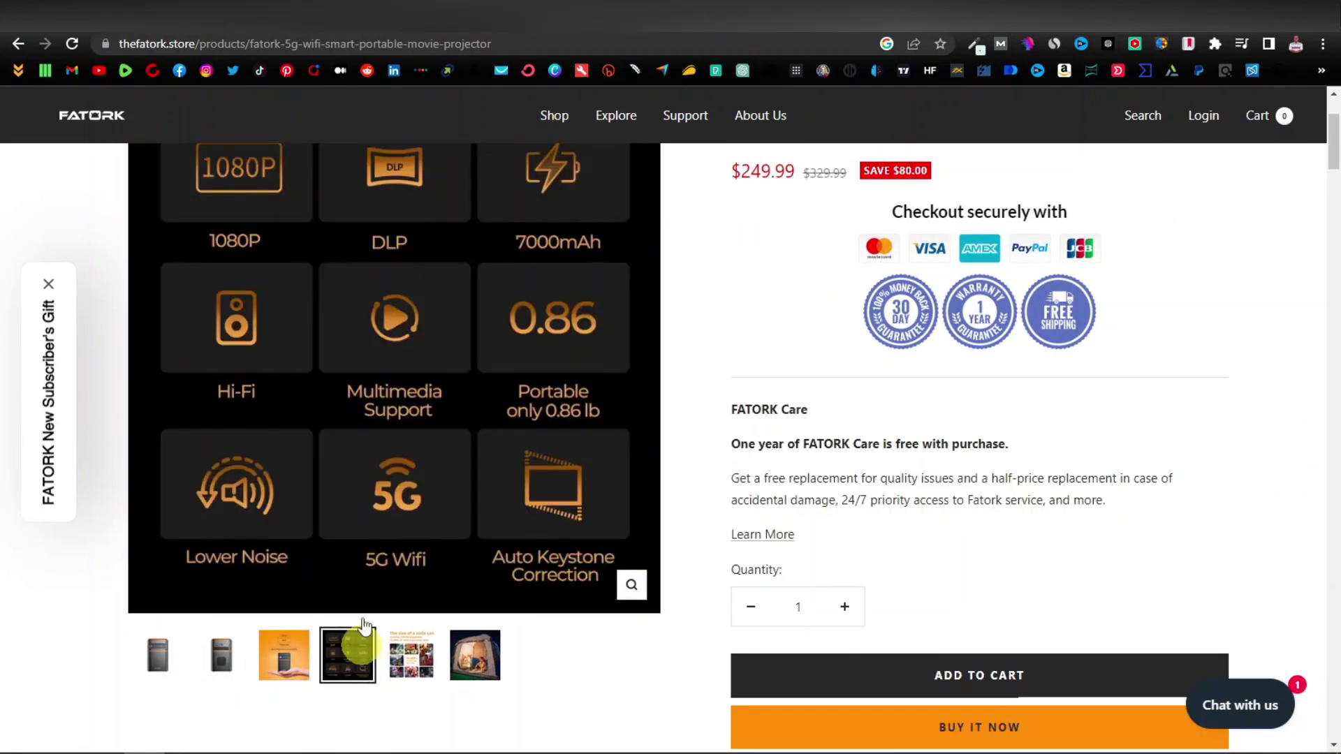
scroll(399, 500, up, 1)
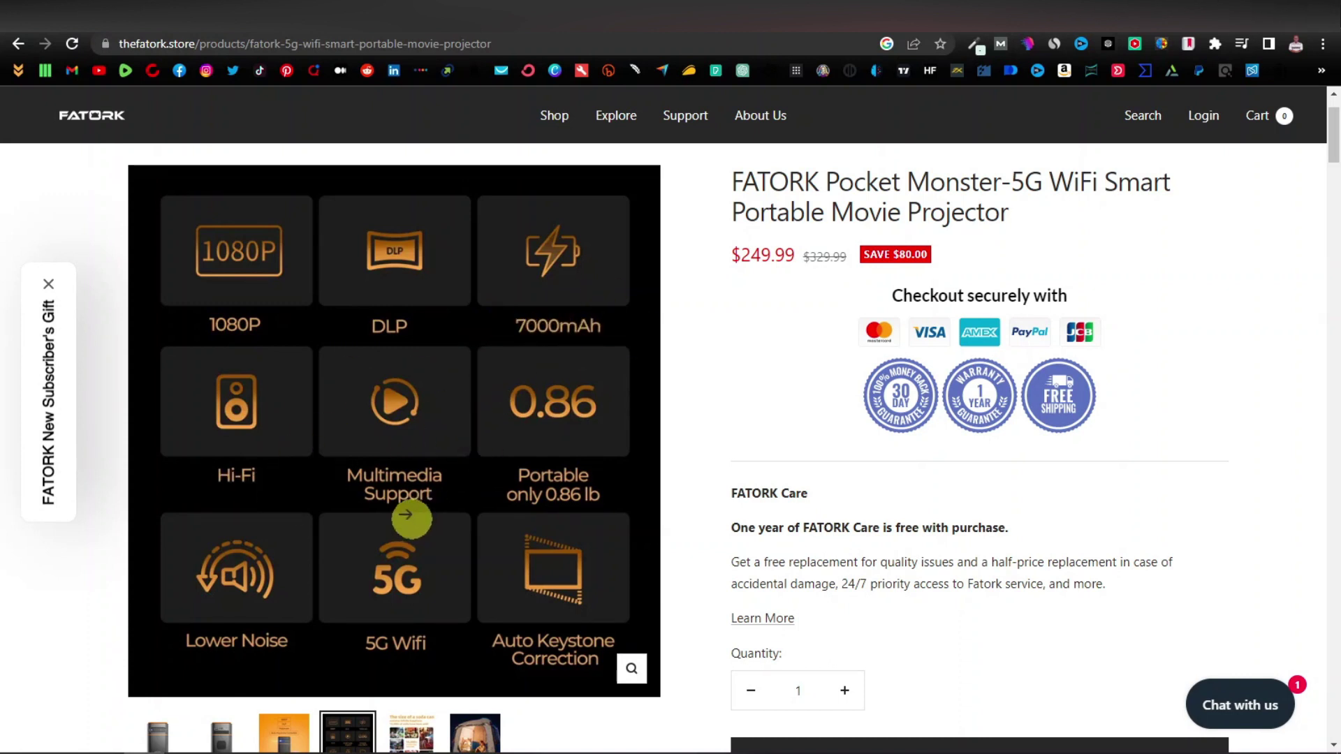
scroll(419, 503, down, 2)
click(413, 577)
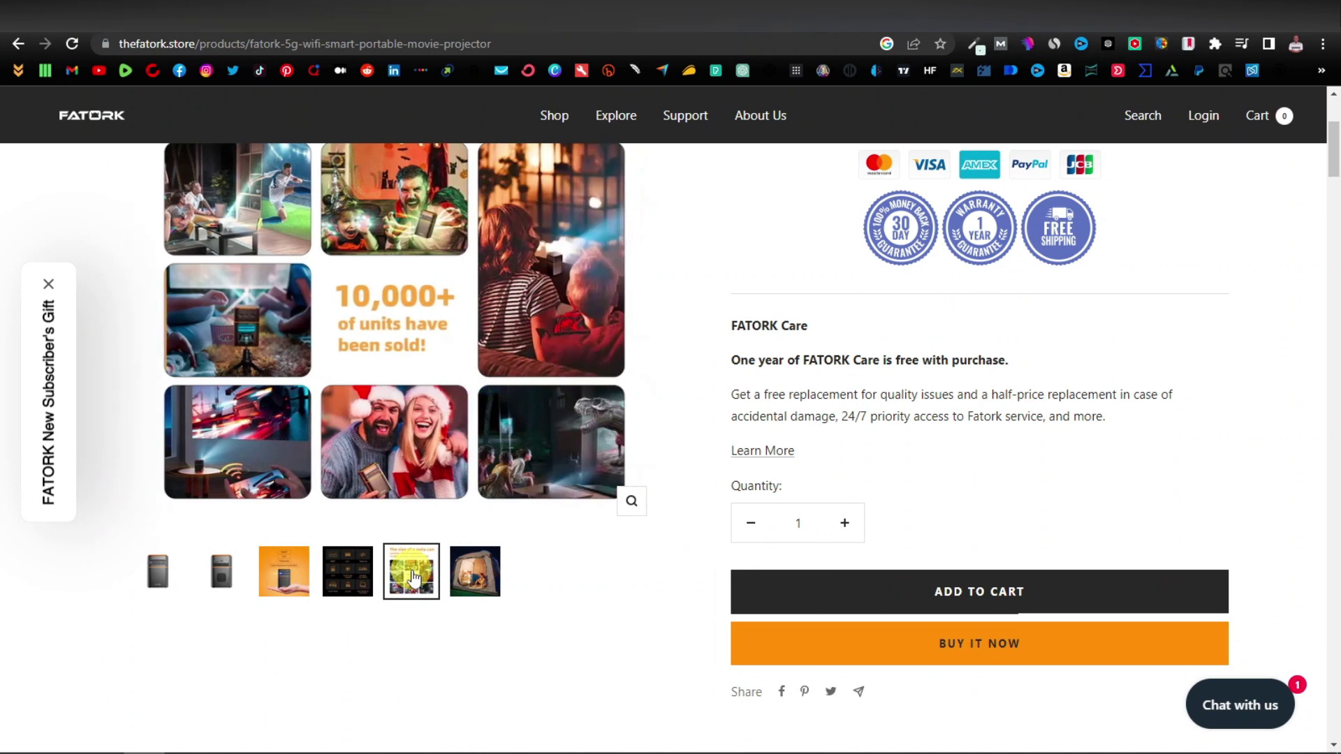
click(475, 571)
scroll(433, 370, up, 1)
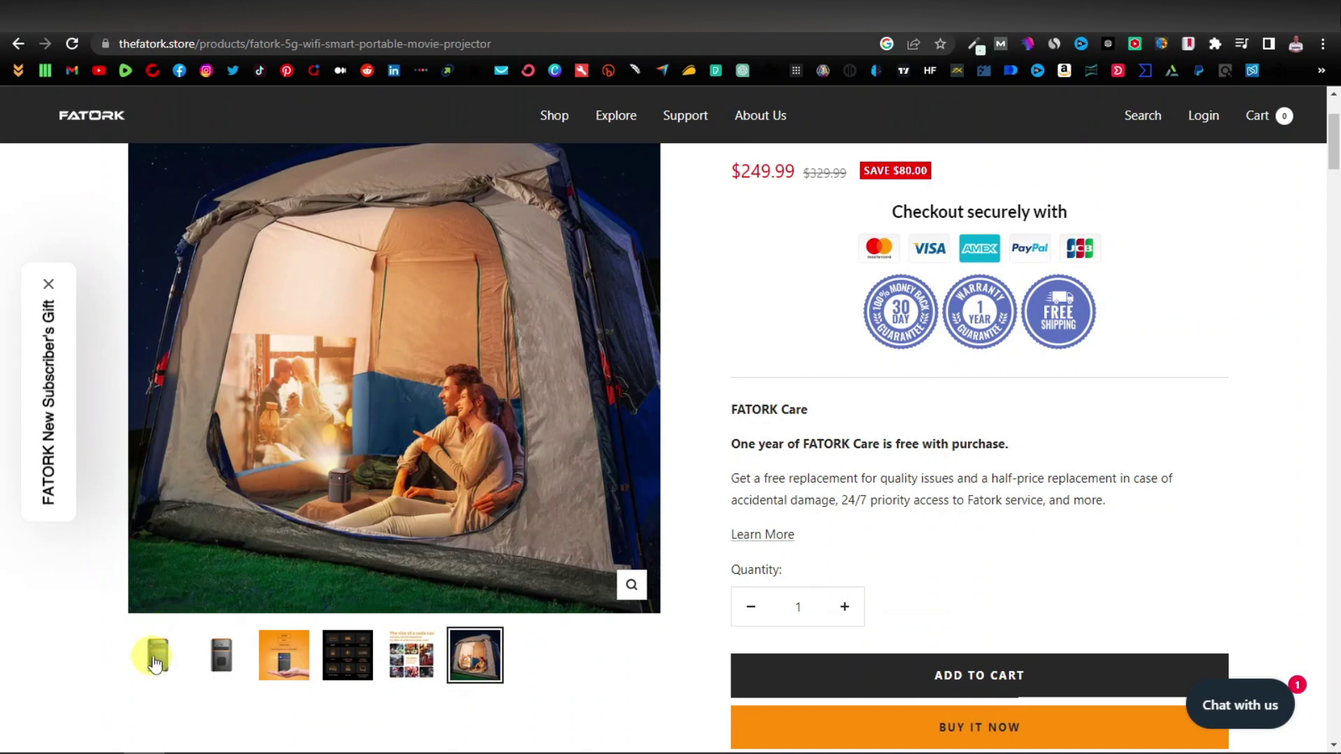
click(155, 660)
right_click(371, 343)
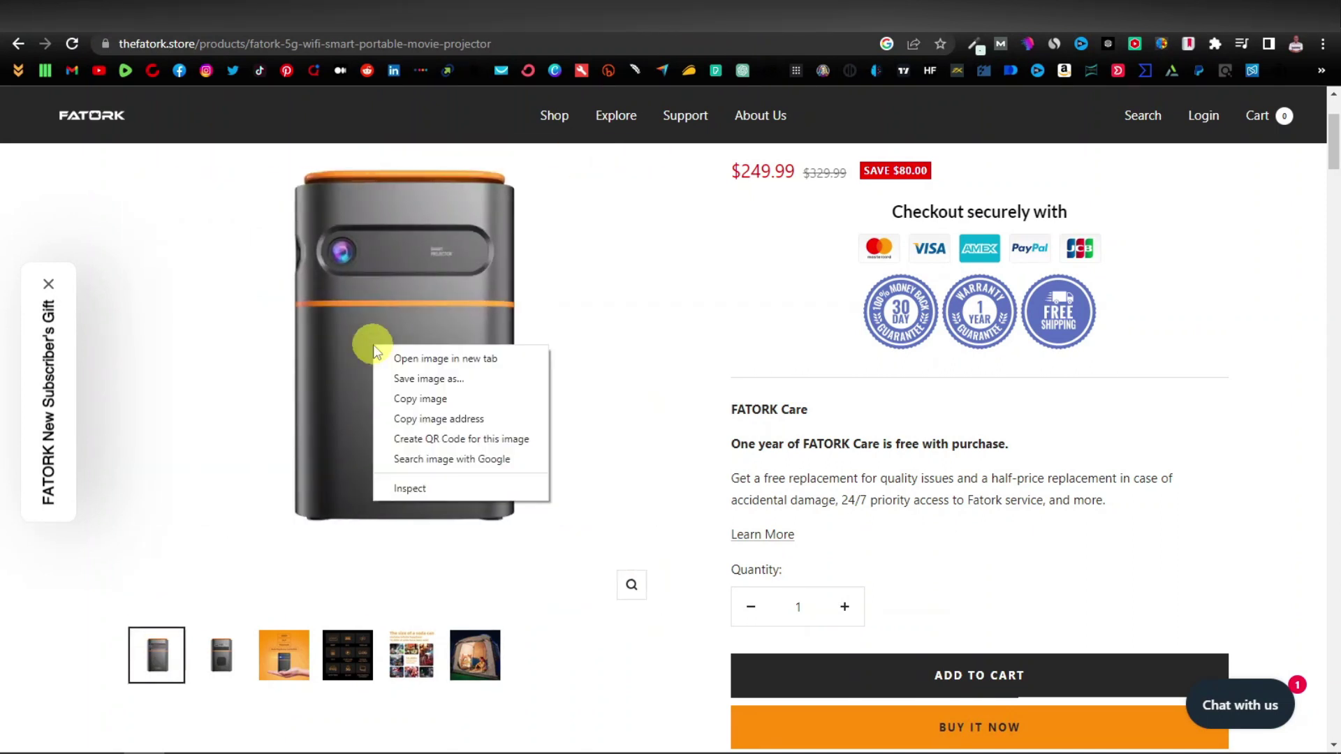
click(453, 379)
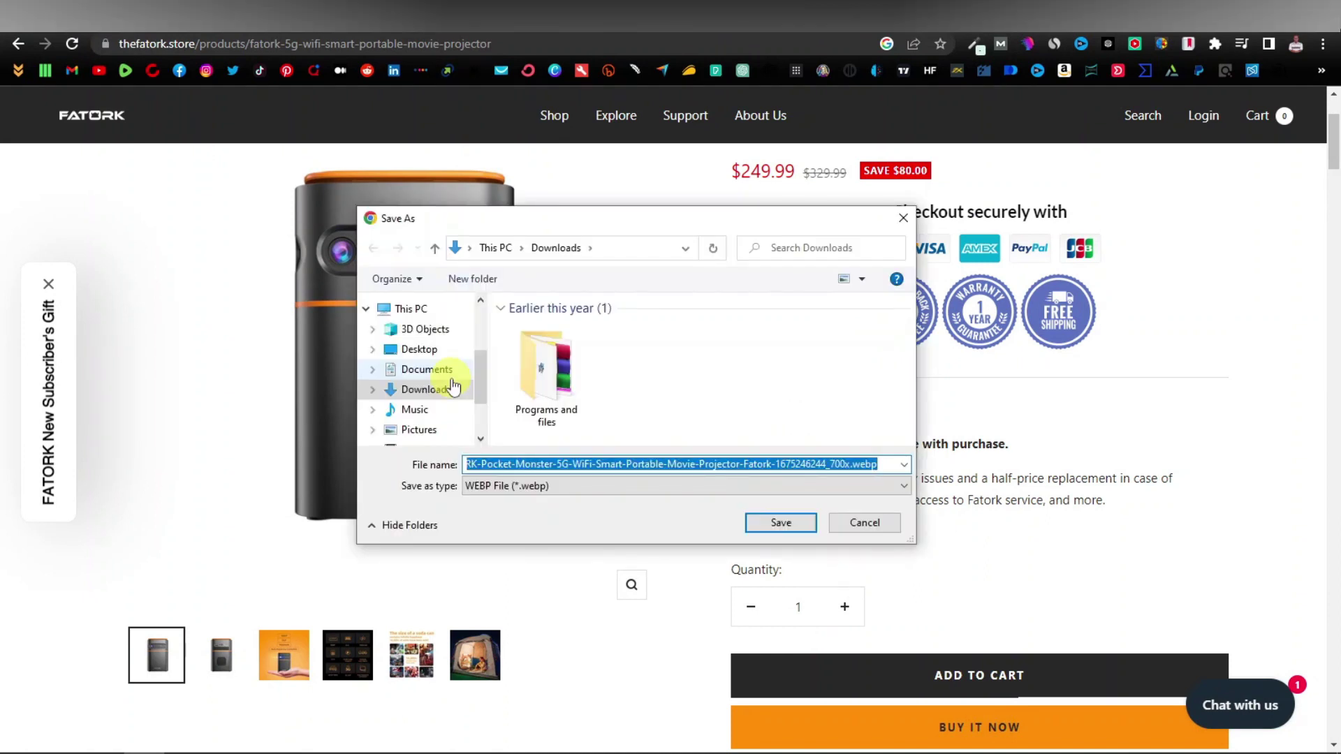
click(861, 524)
Open the projector's front-view image in a new tab, capture the projector with Snipping Tool, and close the image tab
right_click(418, 374)
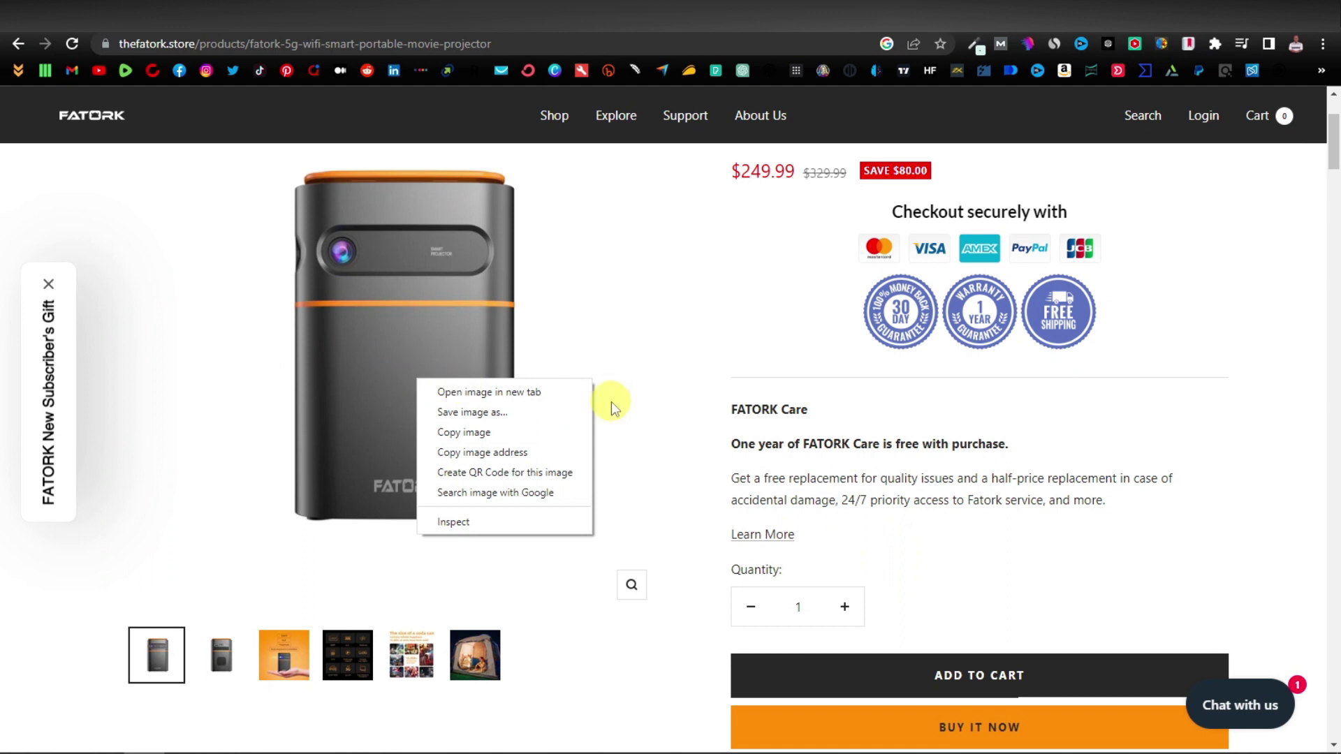
click(525, 393)
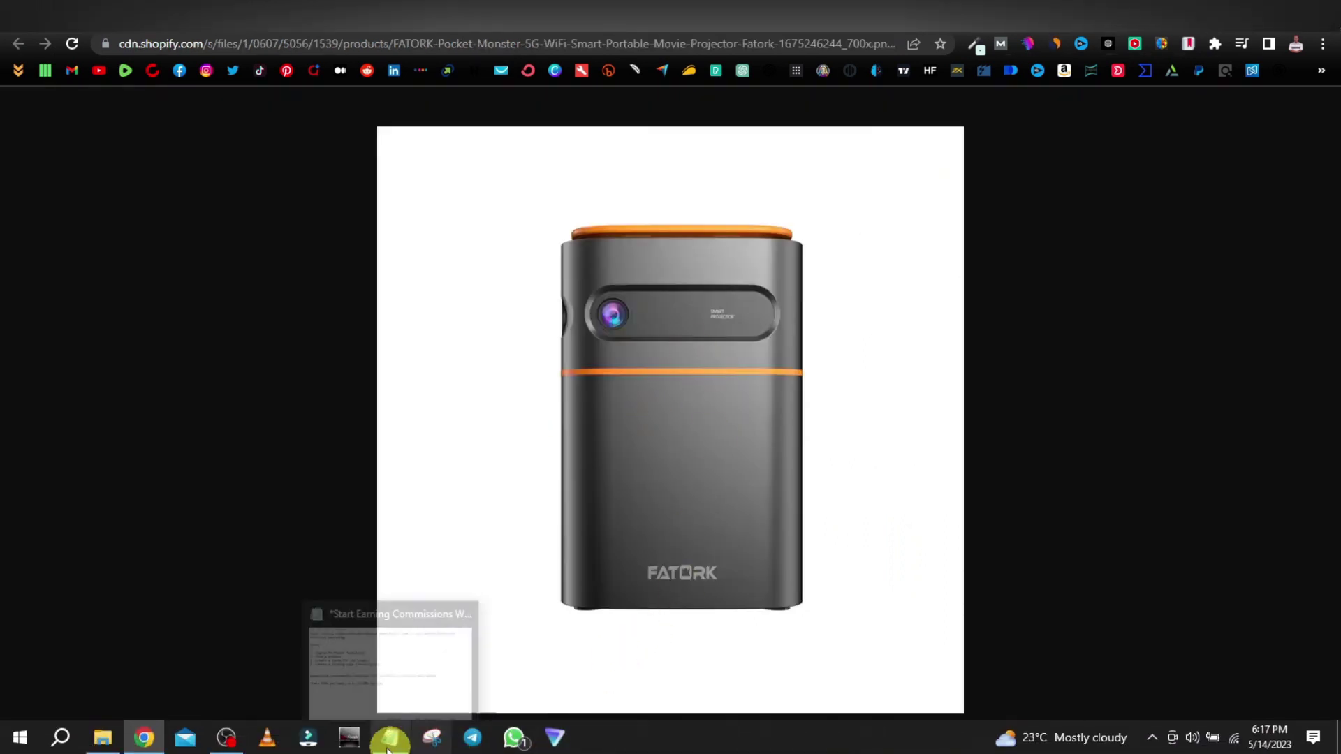
click(428, 735)
click(951, 201)
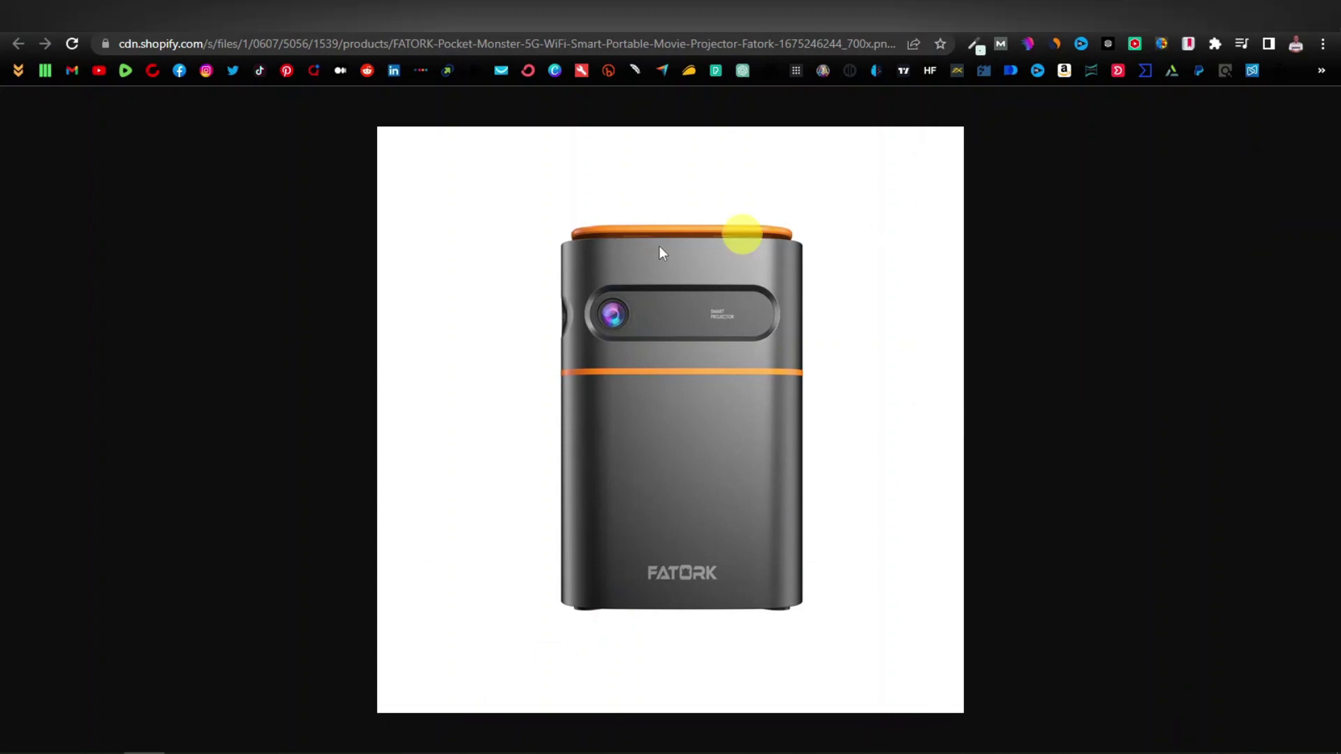
drag(543, 211, 825, 630)
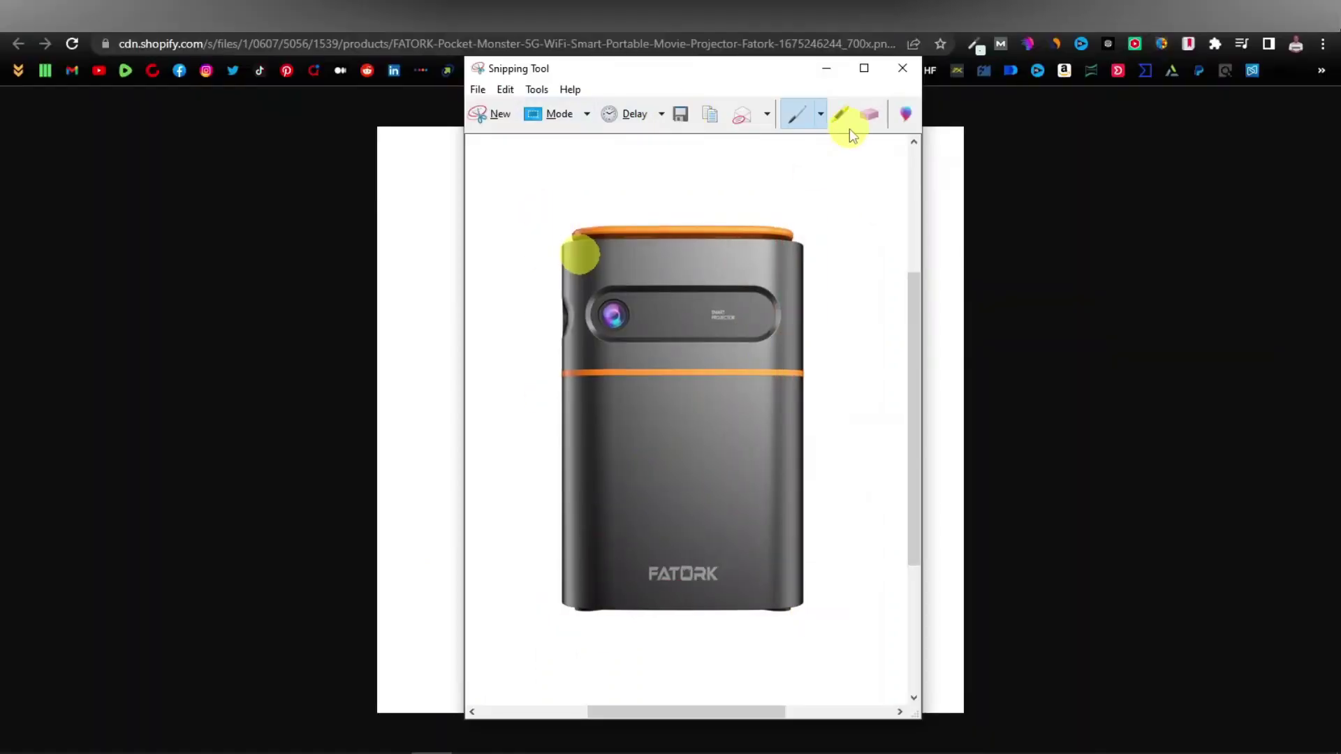
click(828, 77)
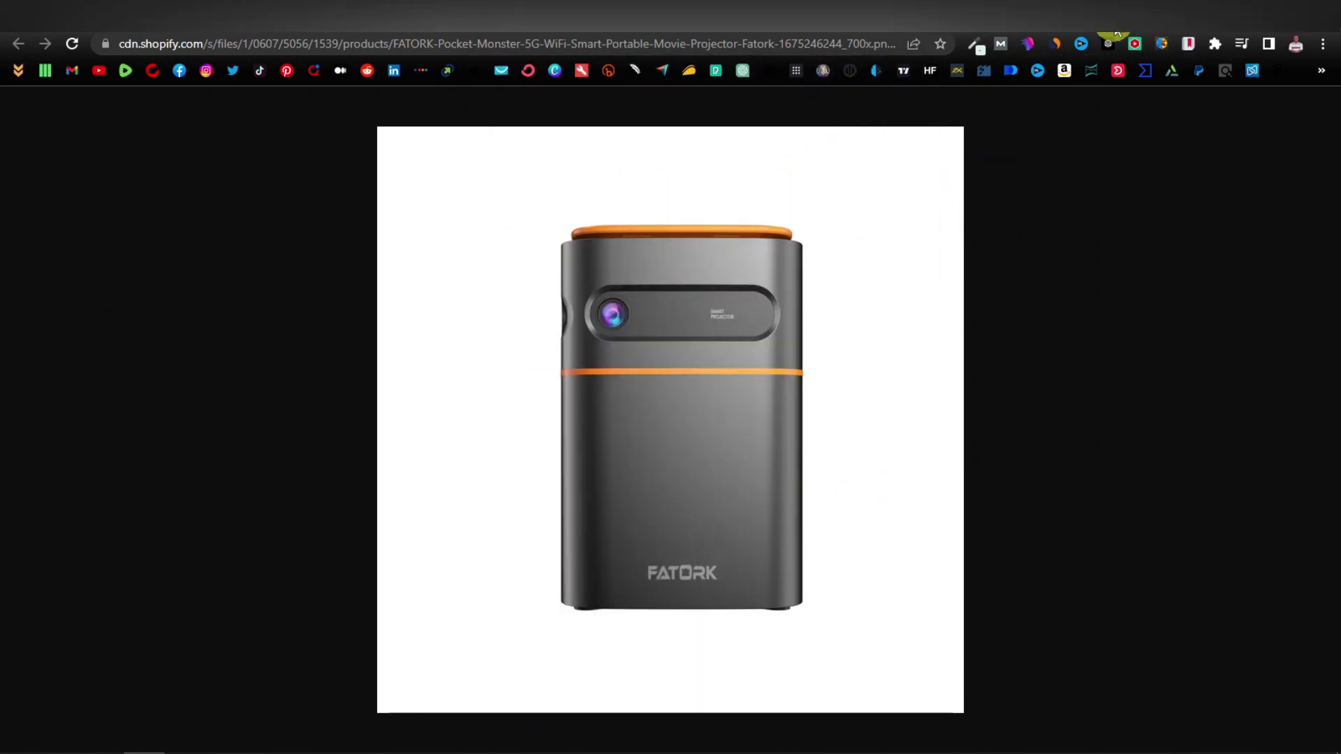
key(ctrl+w)
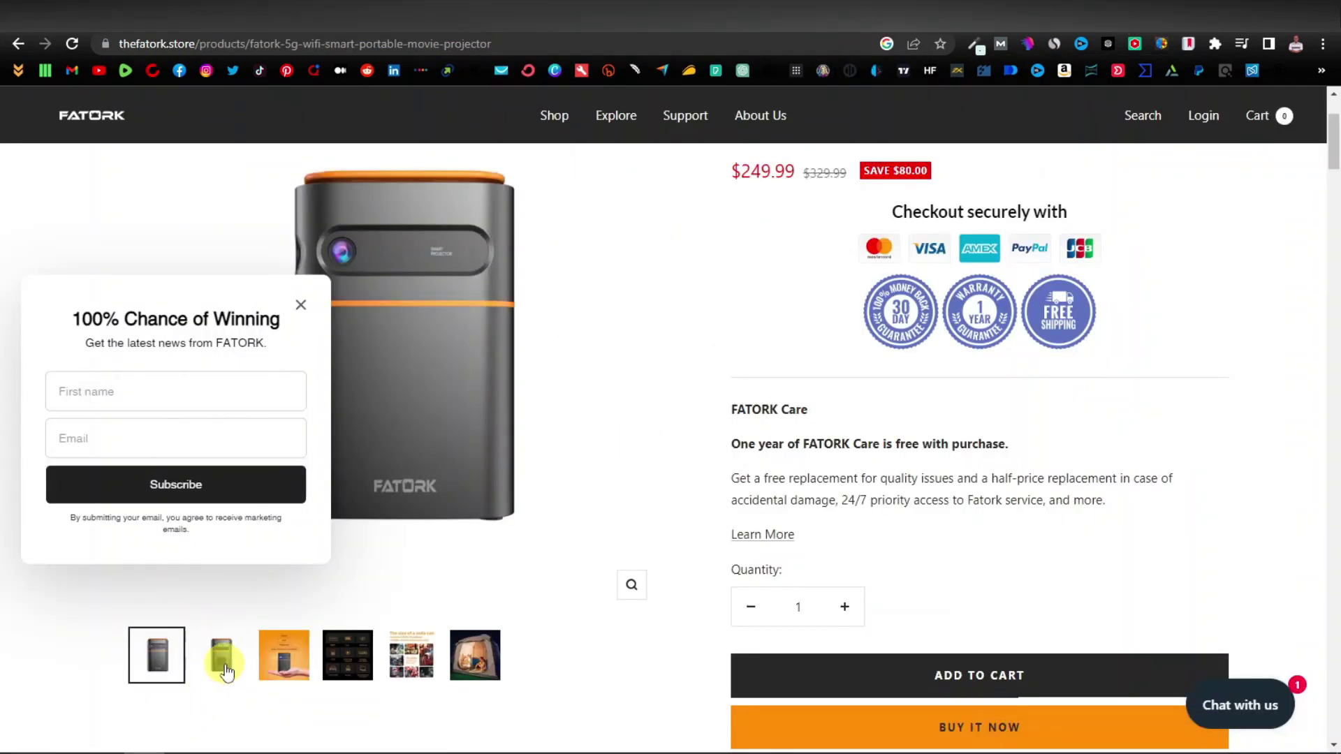
Dismiss the subscriber pop-up, open the projector's rear-view image in a new tab, and capture the projector with Snipping Tool
click(225, 669)
click(300, 305)
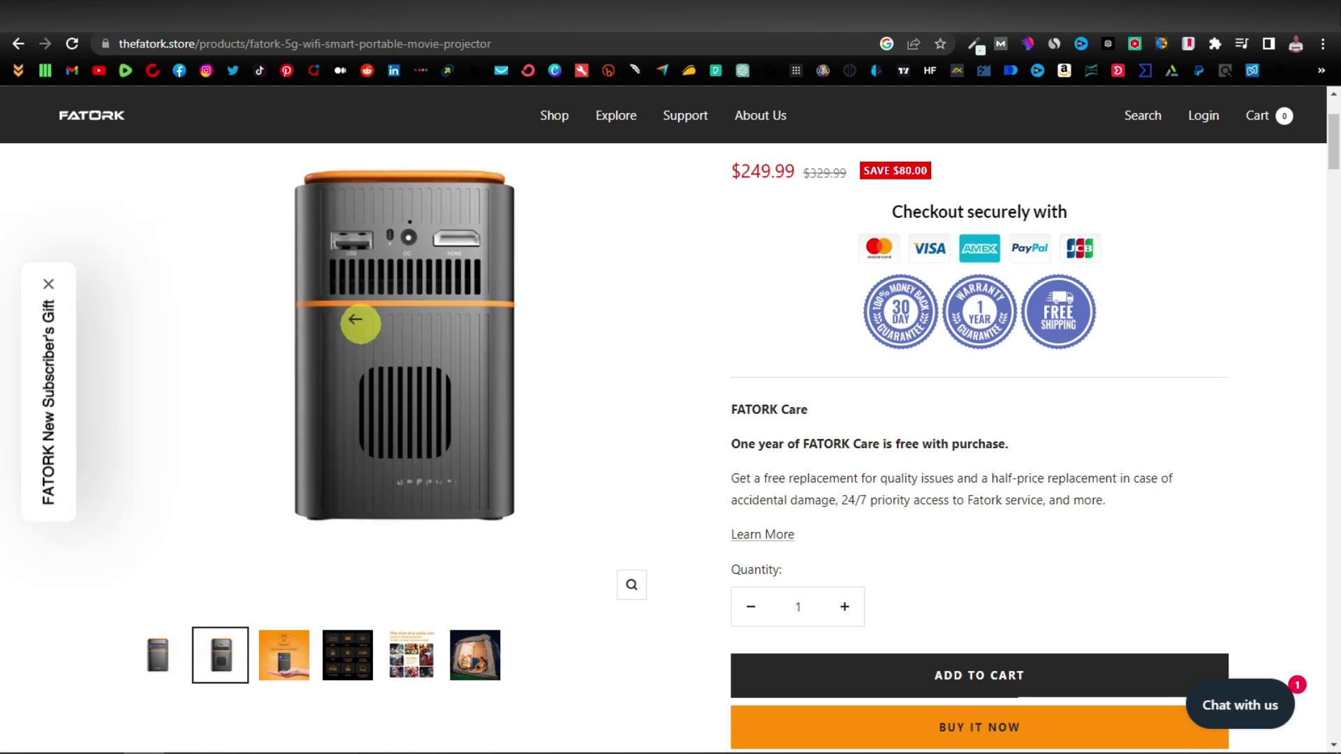
right_click(391, 338)
click(504, 348)
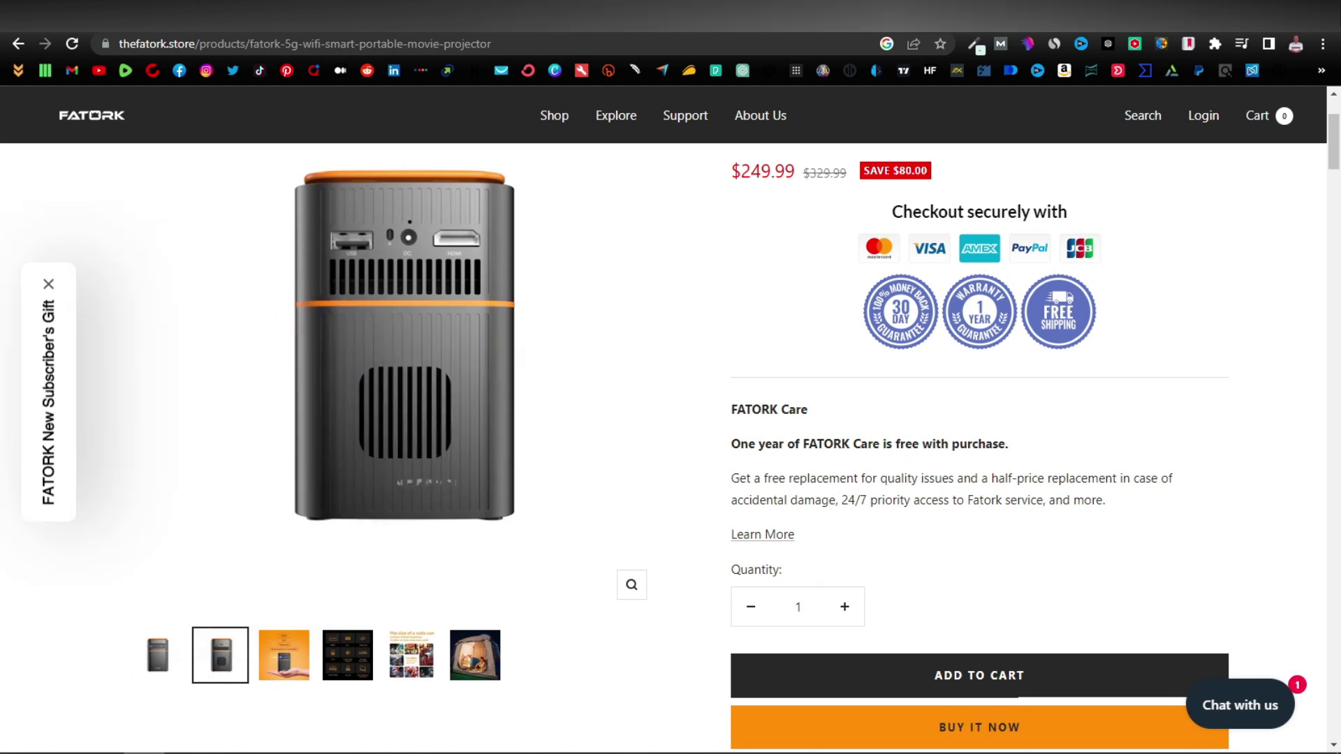
key(ctrl+Tab)
click(433, 745)
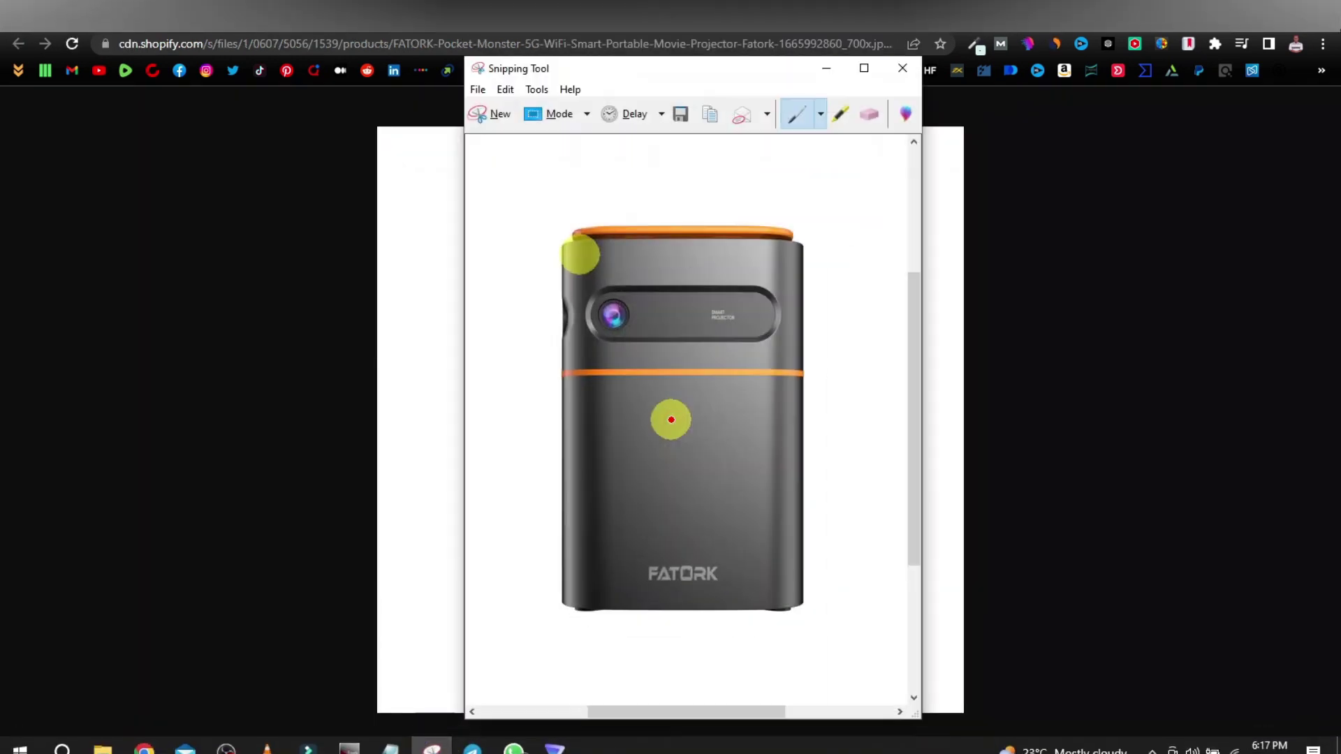
click(496, 114)
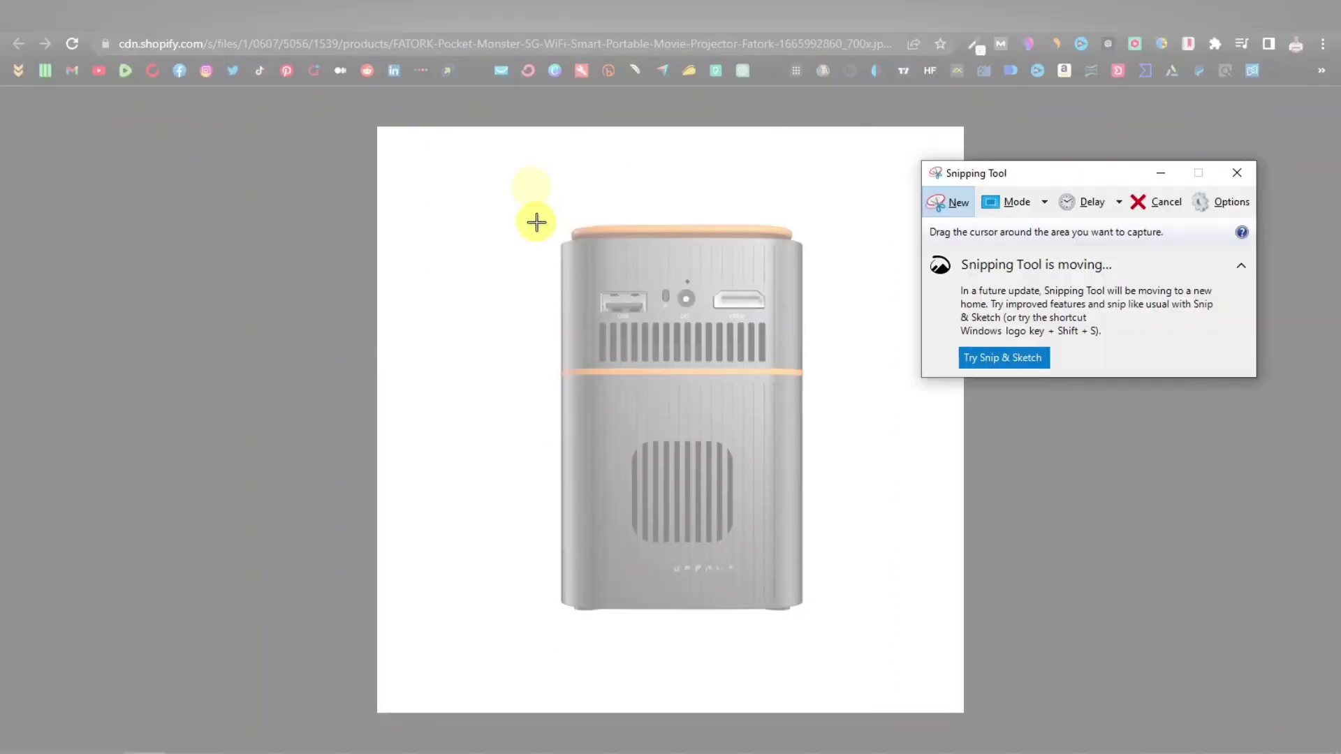
drag(549, 214, 814, 625)
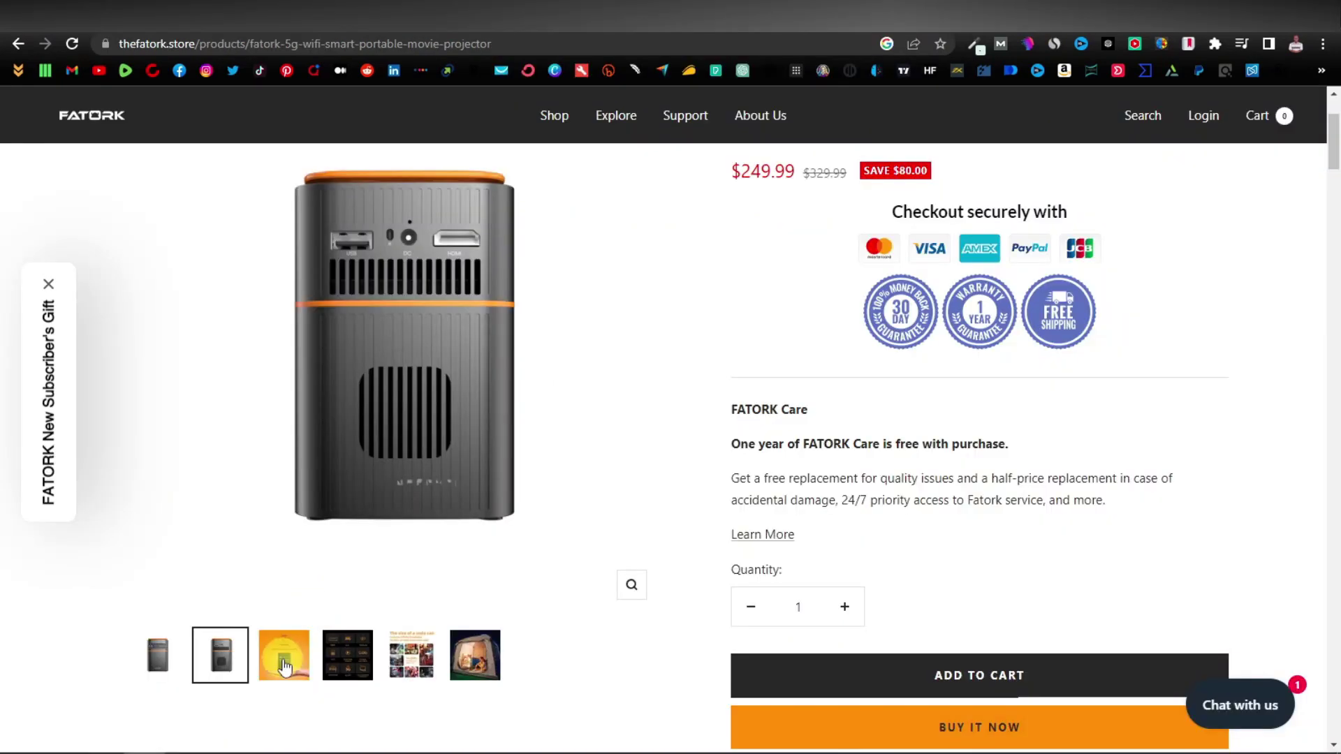
Open the orange gallery image of the projector held in a hand in a new tab and snip its central area
click(283, 656)
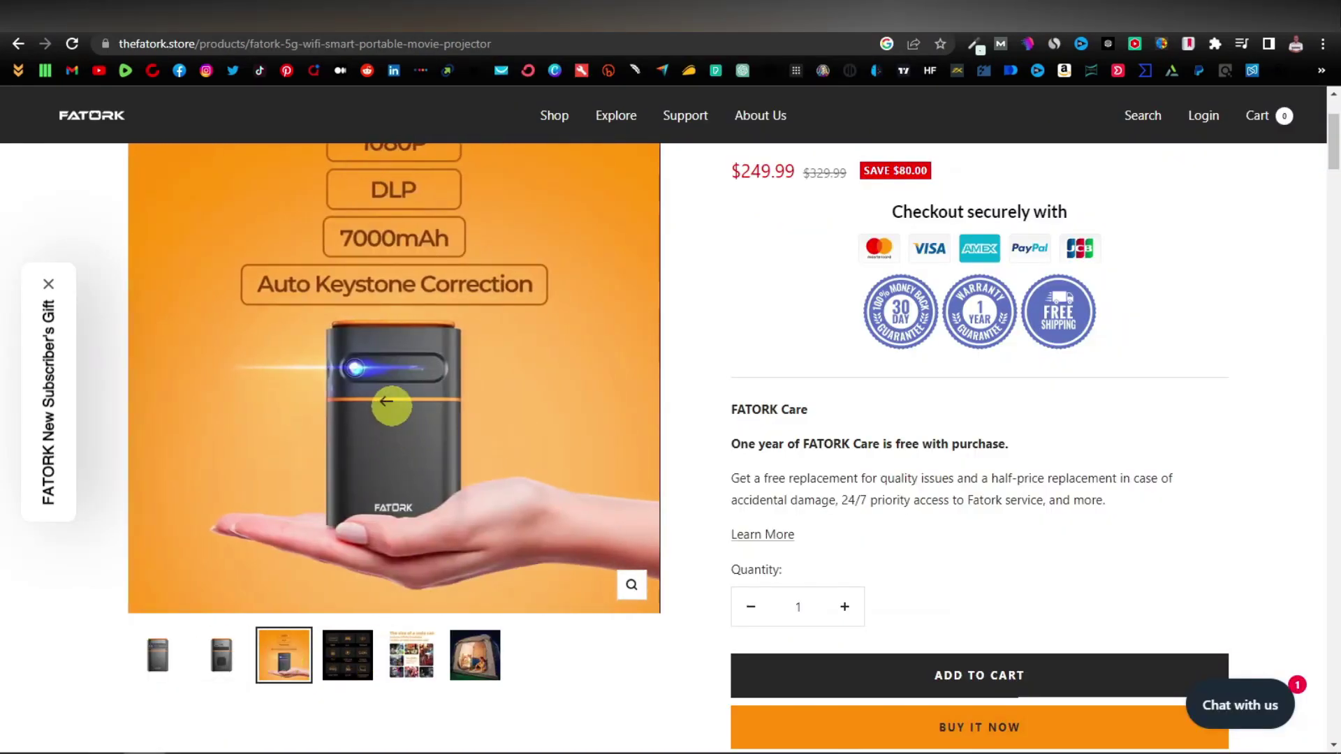
right_click(450, 440)
click(494, 488)
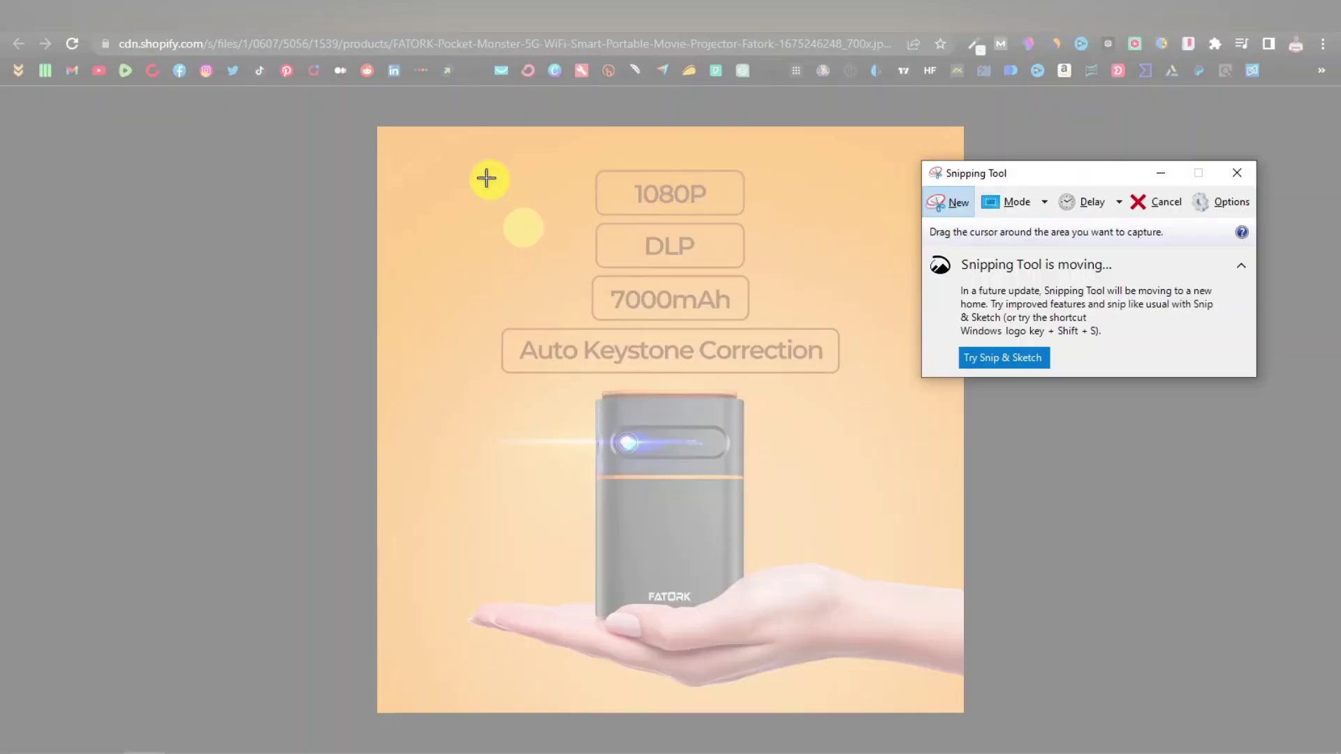
drag(474, 144, 847, 662)
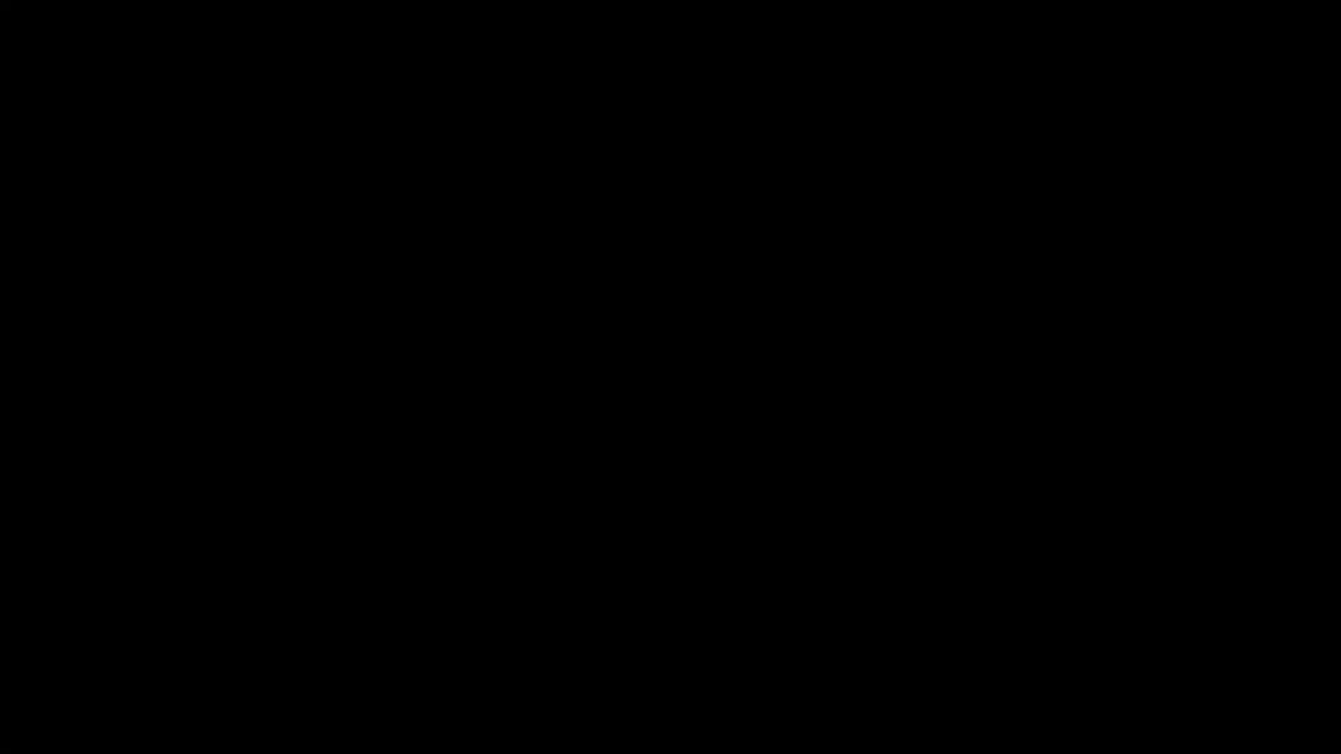
Examine the feature graphics below the image gallery on the projector's store page for more usable visuals
scroll(691, 404, down, 6)
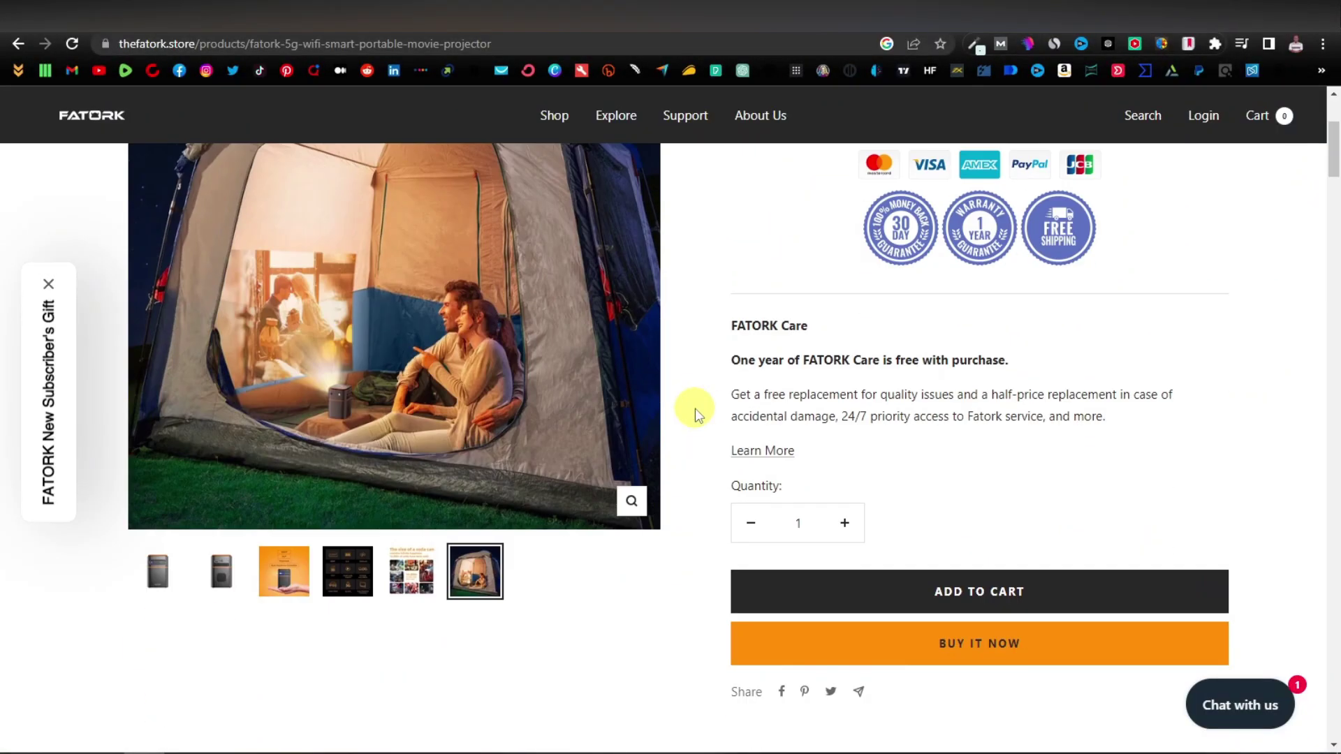
scroll(672, 434, down, 10)
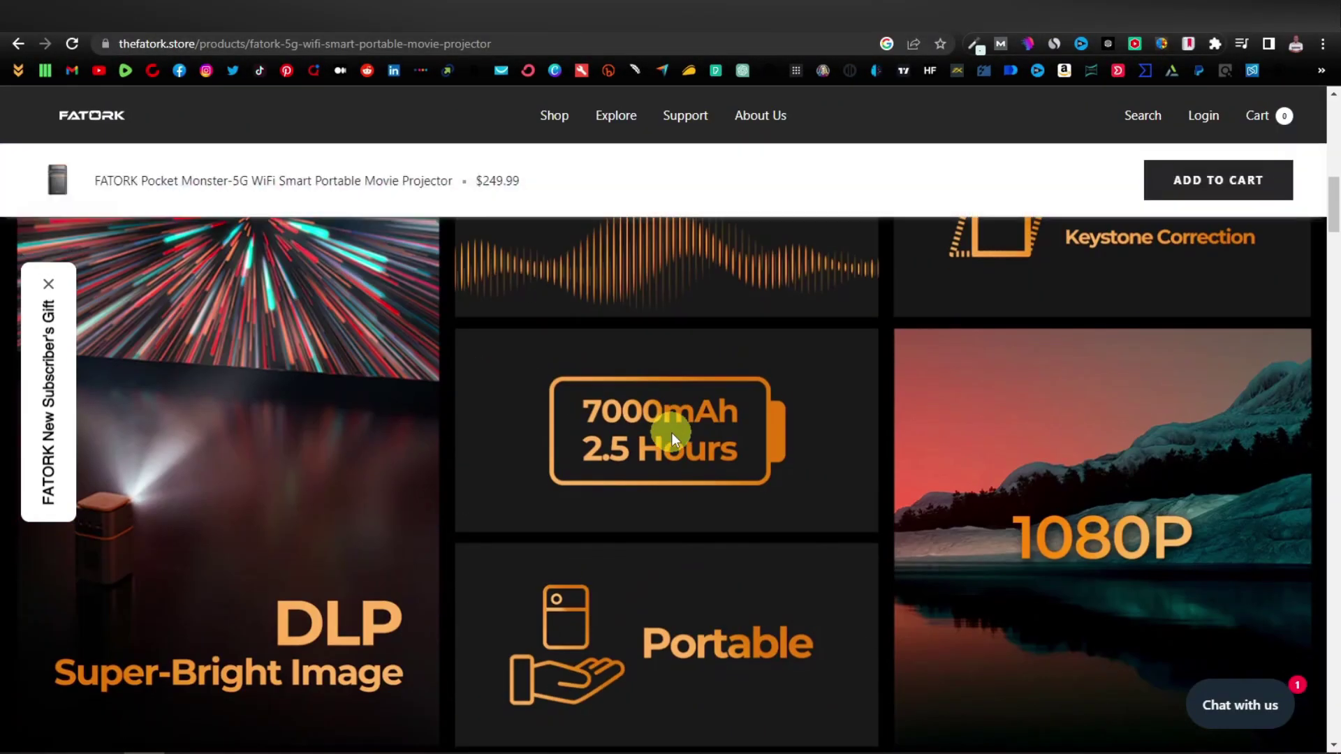
scroll(672, 433, down, 6)
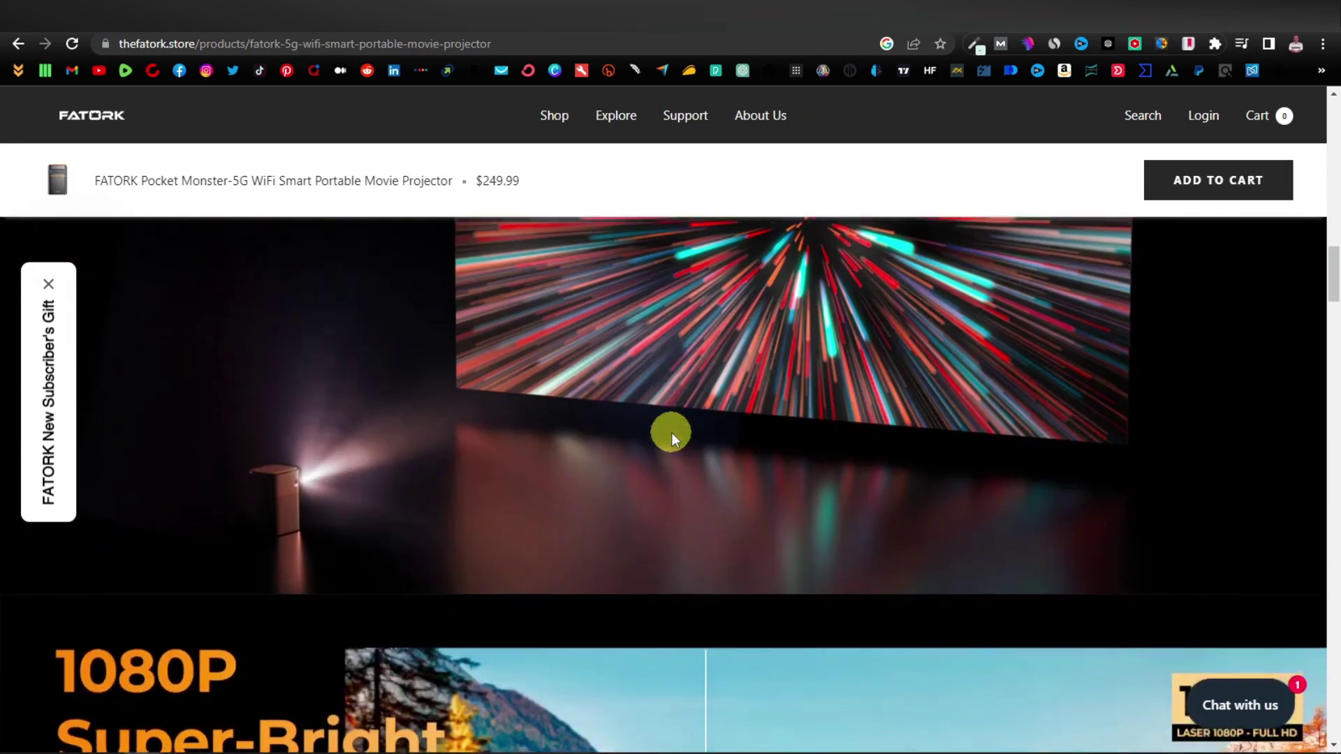
Look through the remaining feature sections on the projector's store page, including the long play time graphic
scroll(690, 389, up, 2)
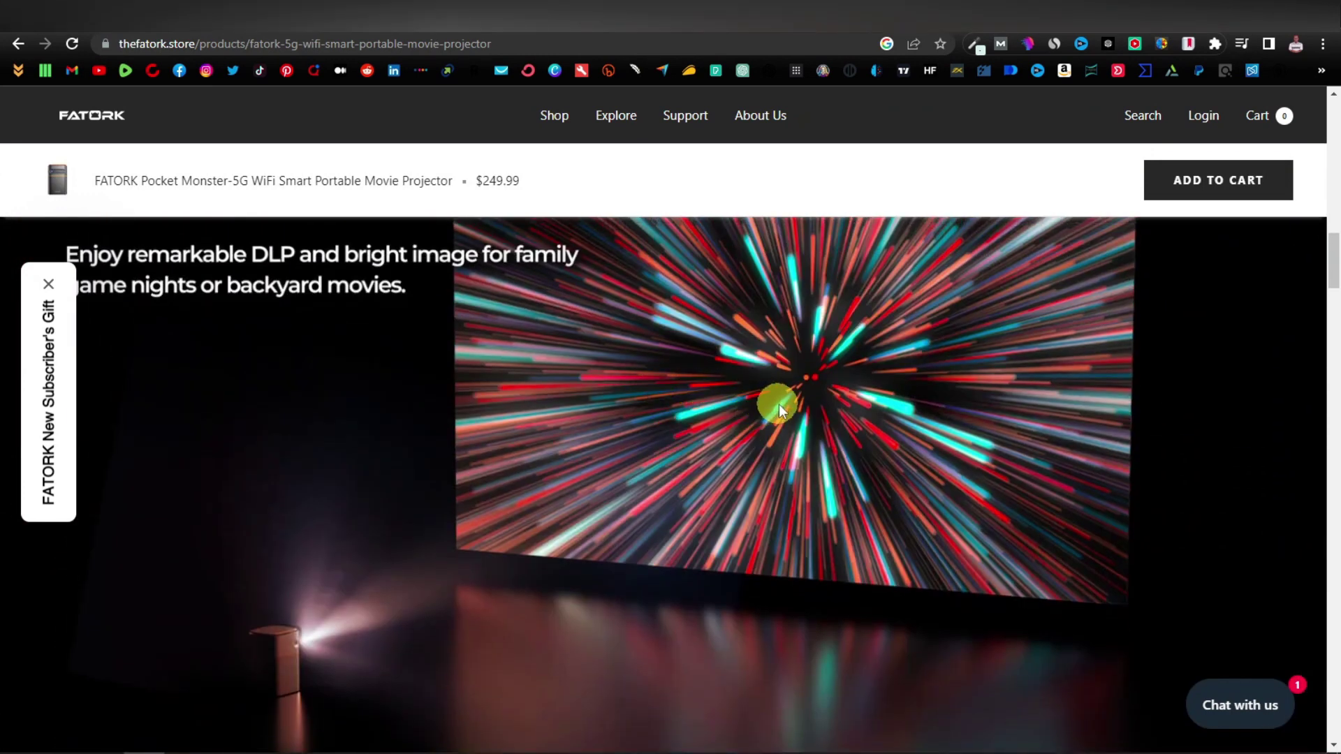
scroll(778, 404, down, 20)
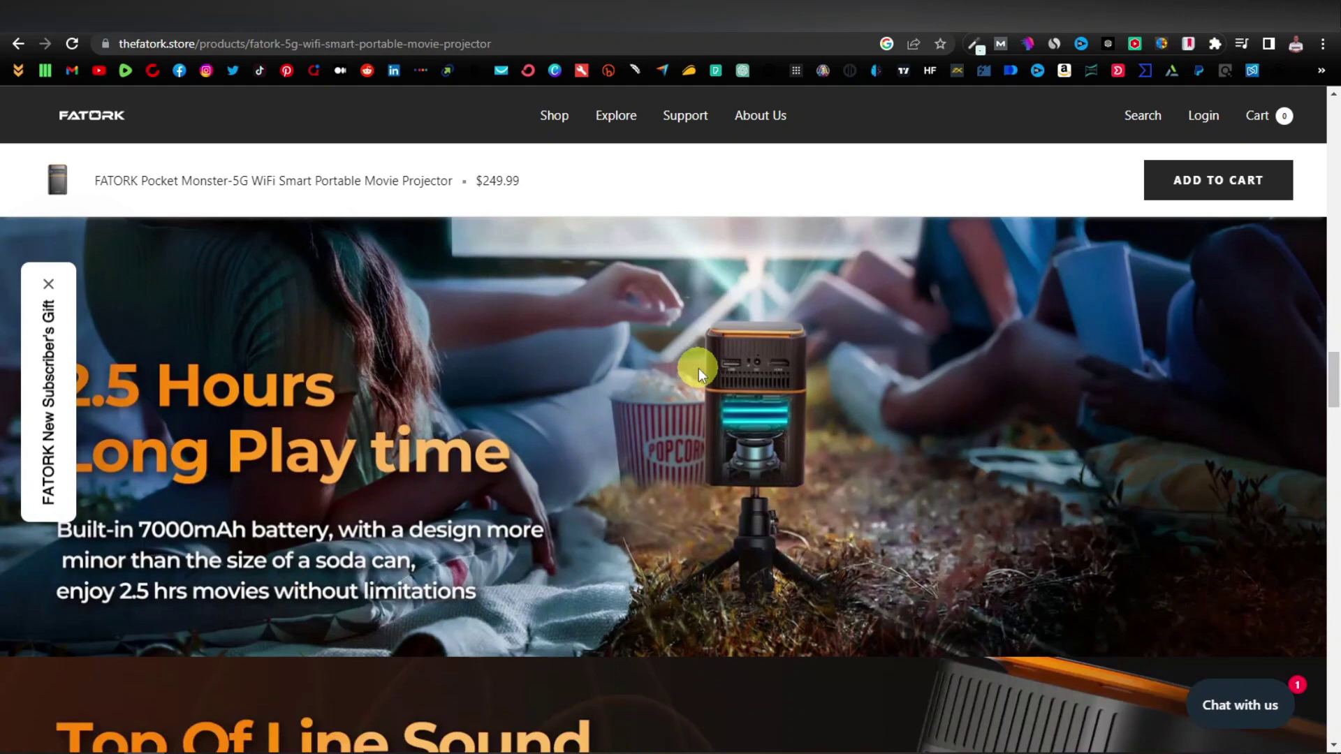
scroll(698, 367, down, 5)
scroll(699, 368, up, 6)
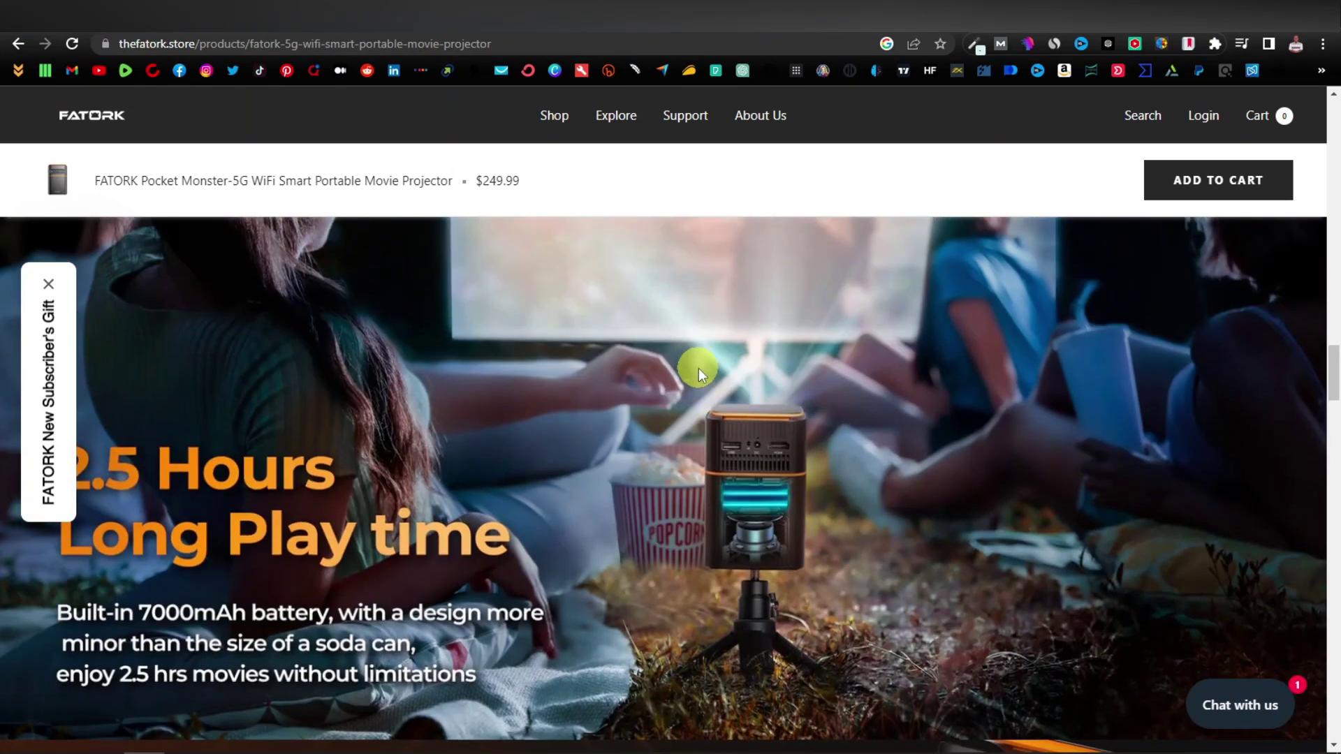
scroll(699, 367, up, 20)
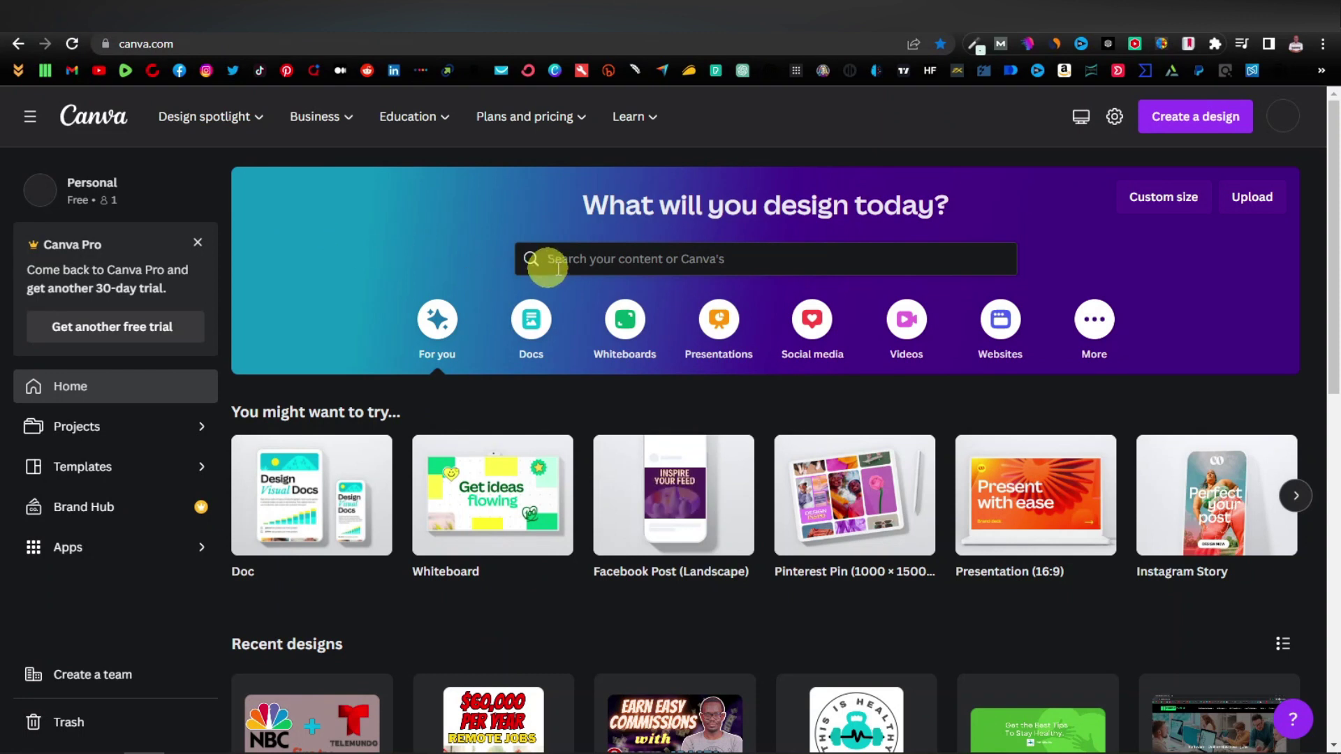
Switch to Canva, search for the "mobile video" design type, and create a blank Mobile Video design
click(632, 260)
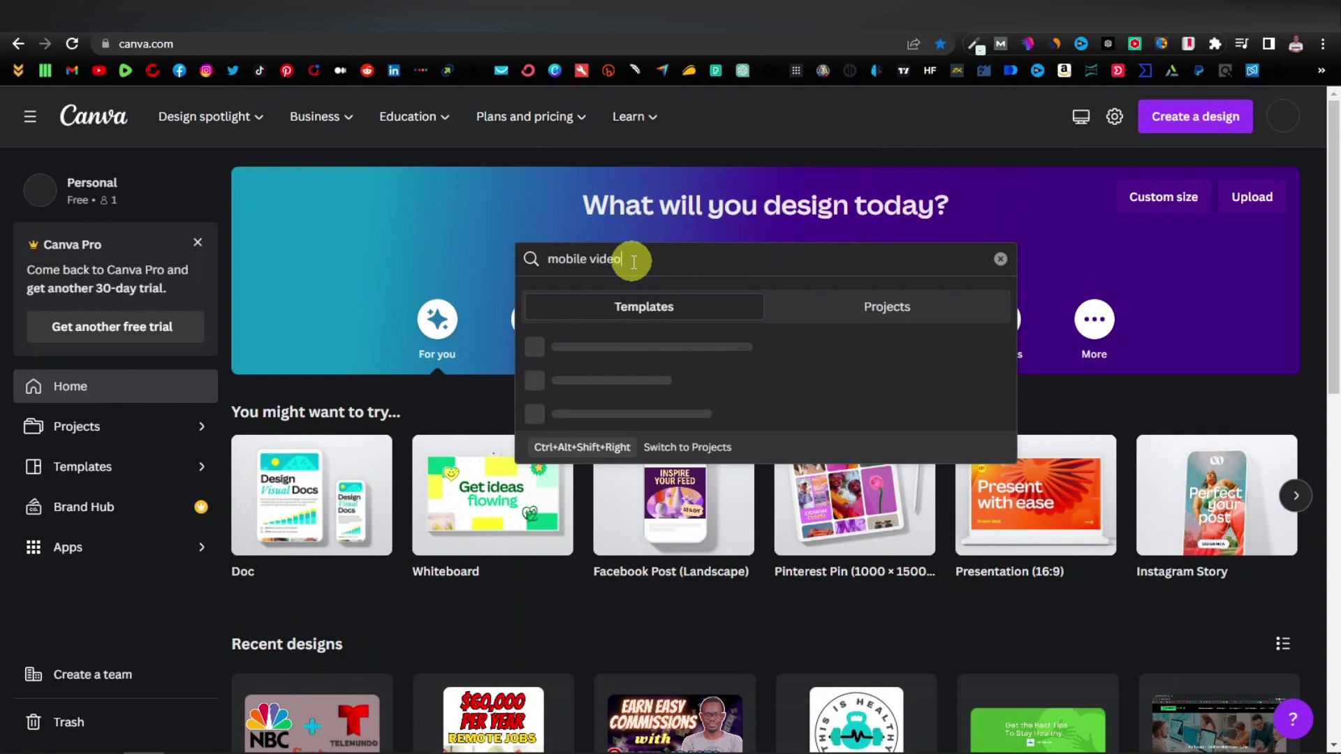
click(607, 451)
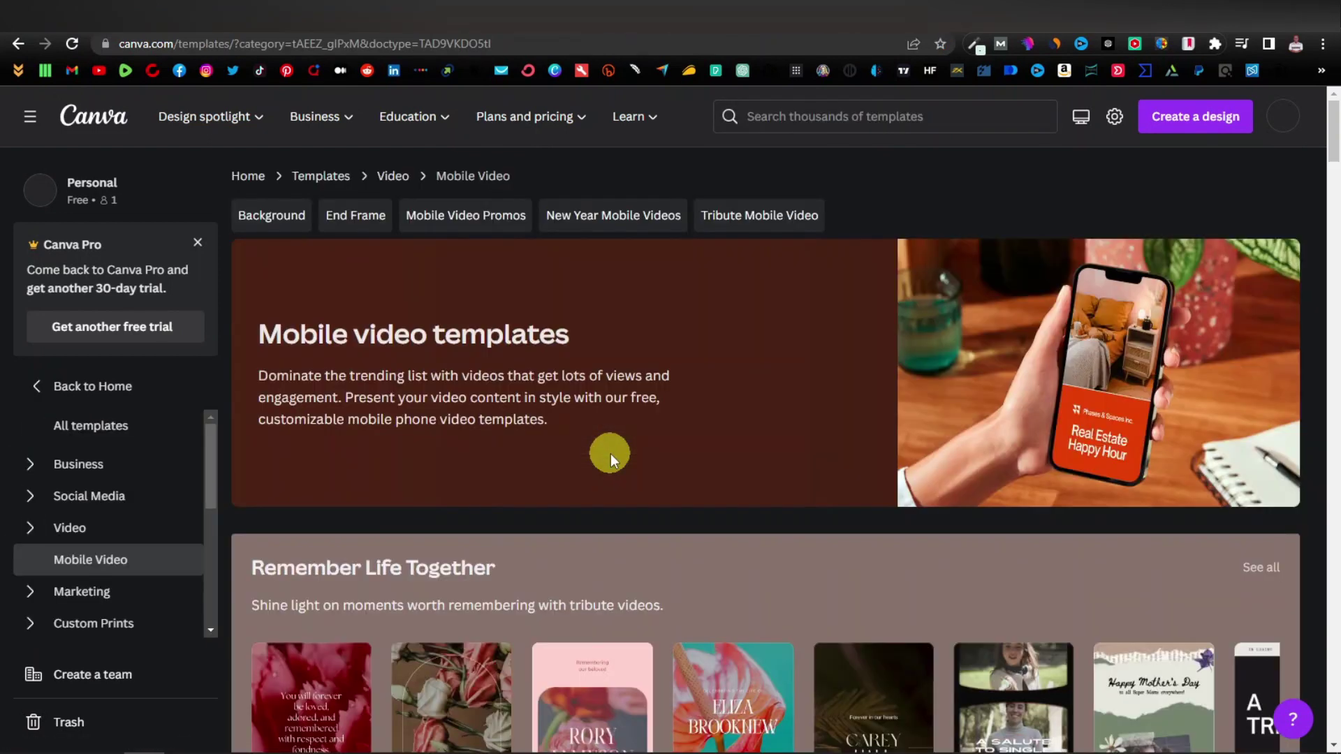
scroll(610, 454, down, 8)
click(308, 471)
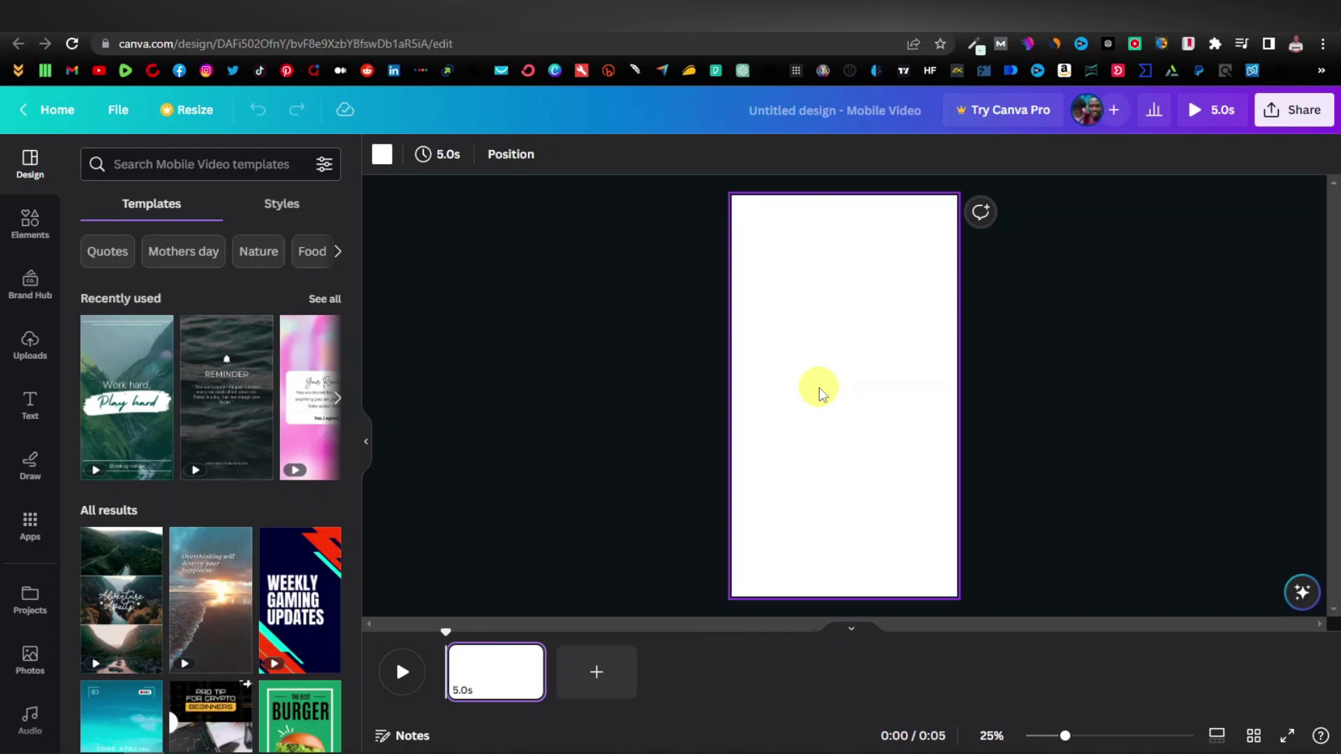
Upload the captured projector images, Capture.JPG through Capture4.JPG, from the Downloads folder to the design's uploads
click(103, 738)
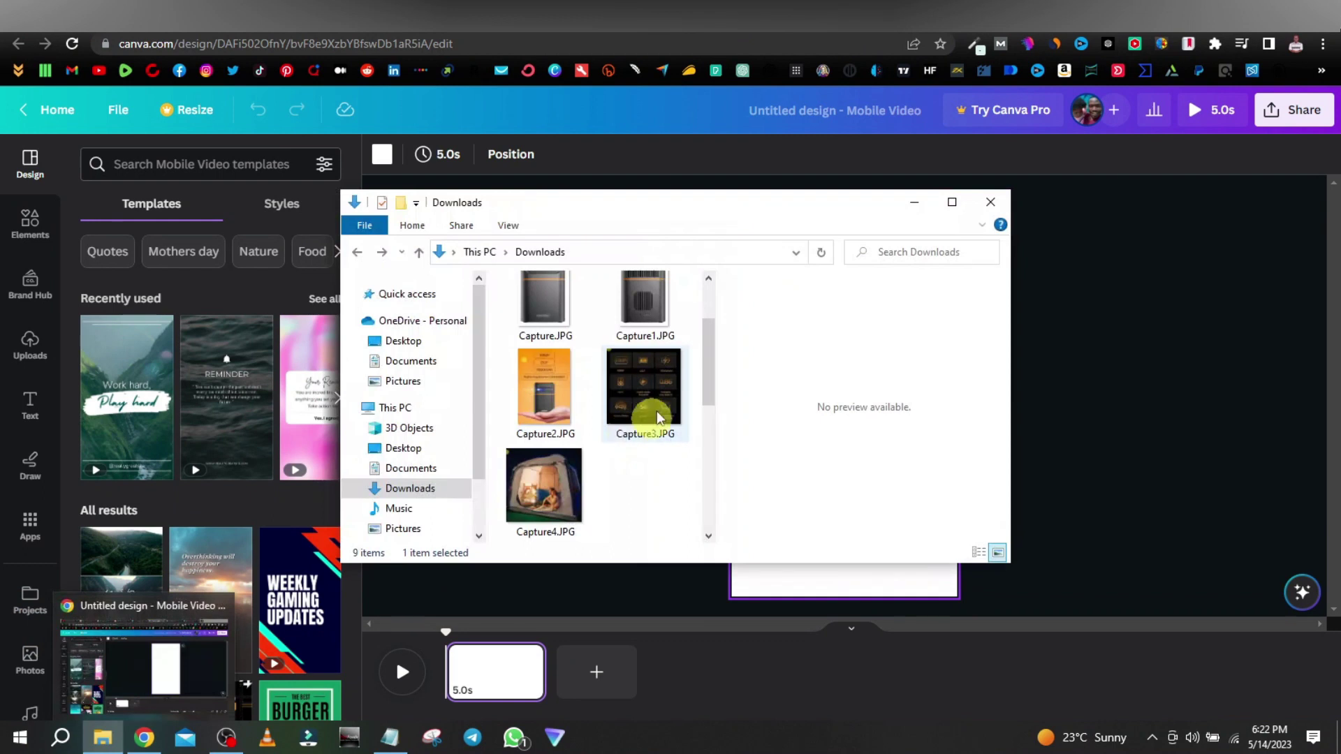
drag(497, 279, 658, 535)
drag(510, 333, 198, 449)
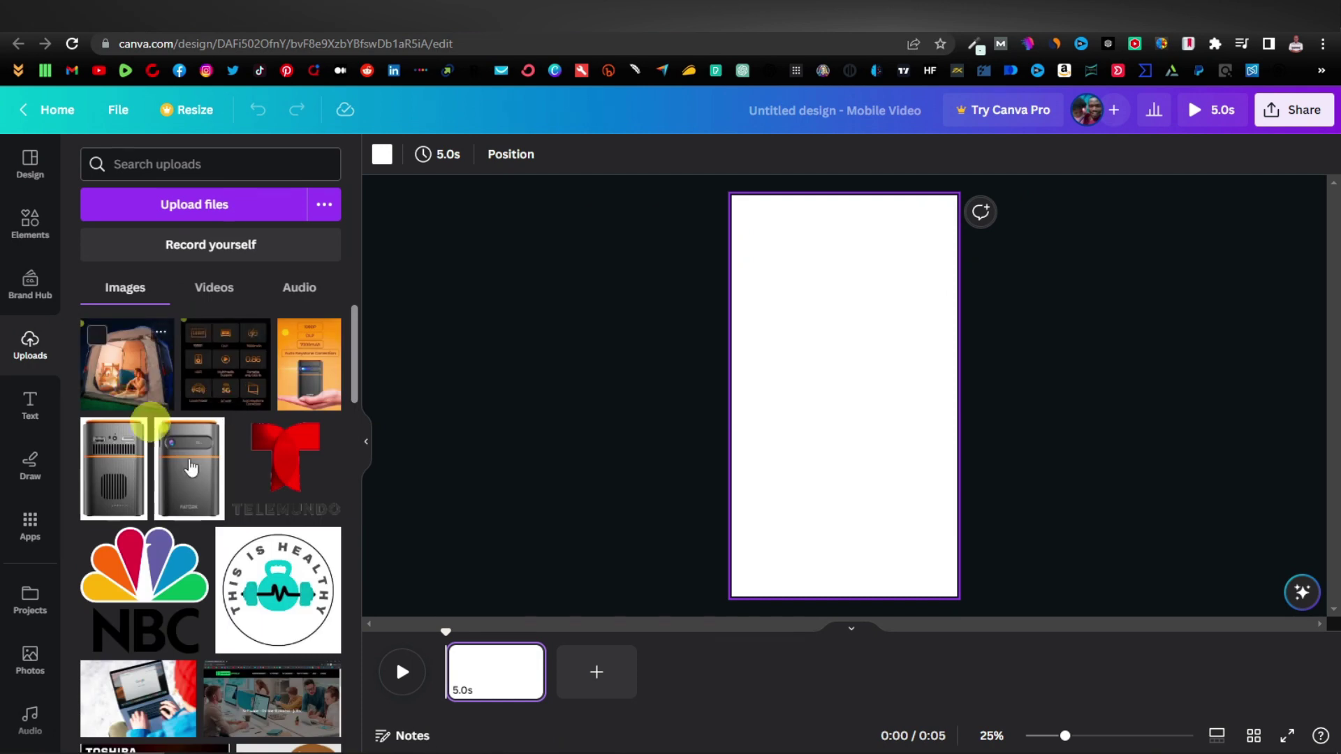
Place the projector's front-view image on the first page, enlarge it, centre it horizontally, and play the clip
click(192, 479)
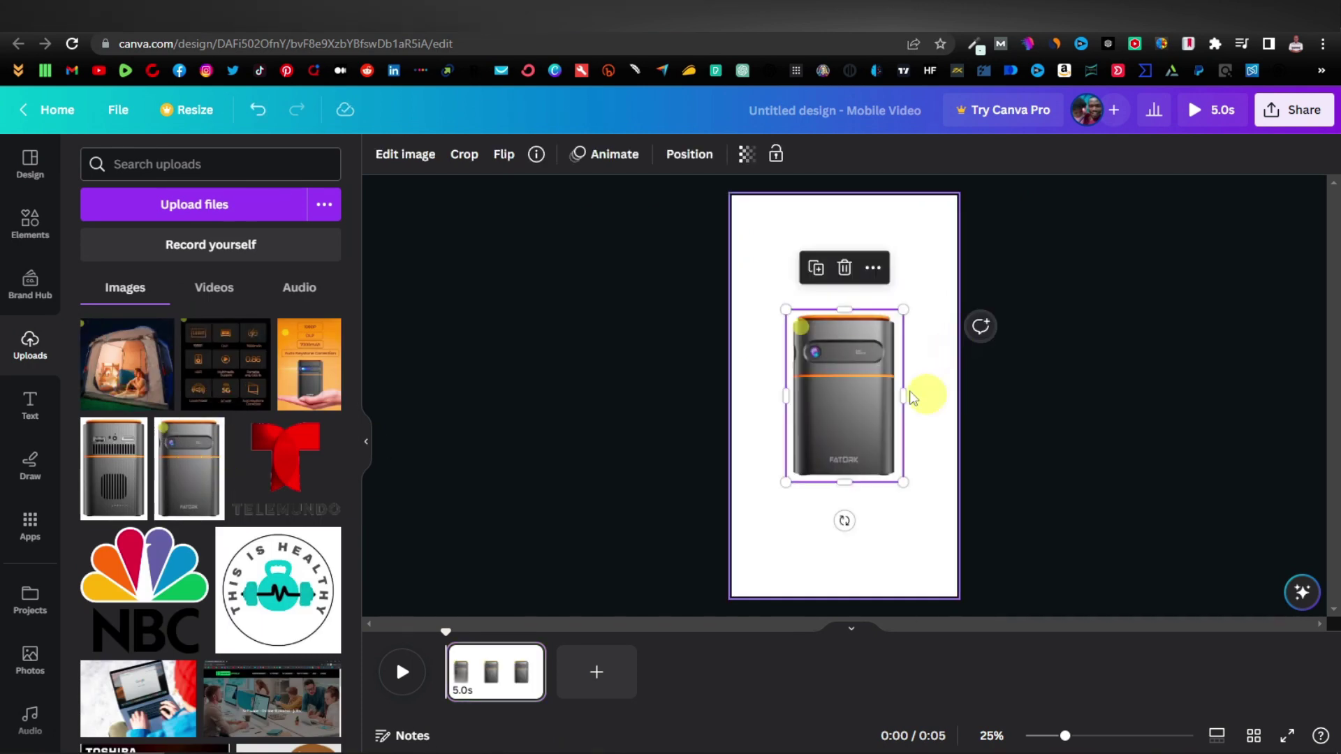
drag(904, 312, 968, 228)
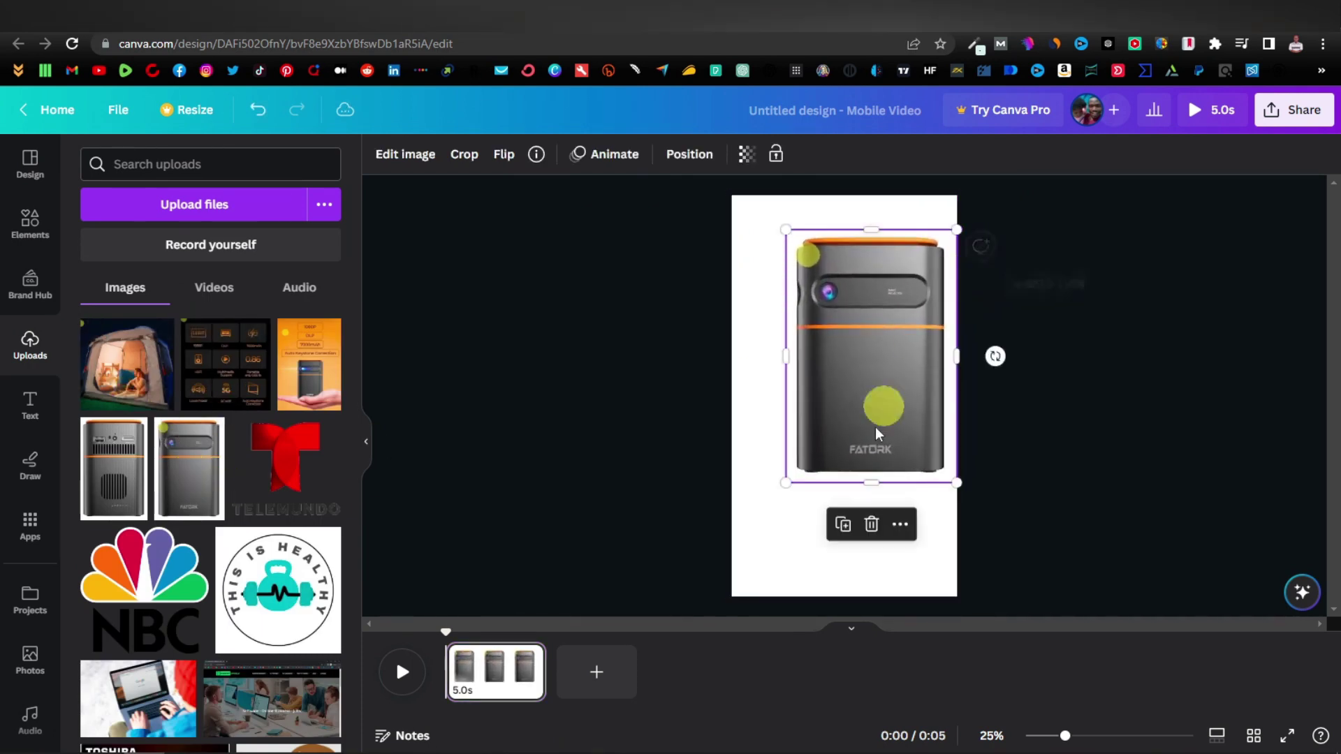
drag(774, 494, 739, 552)
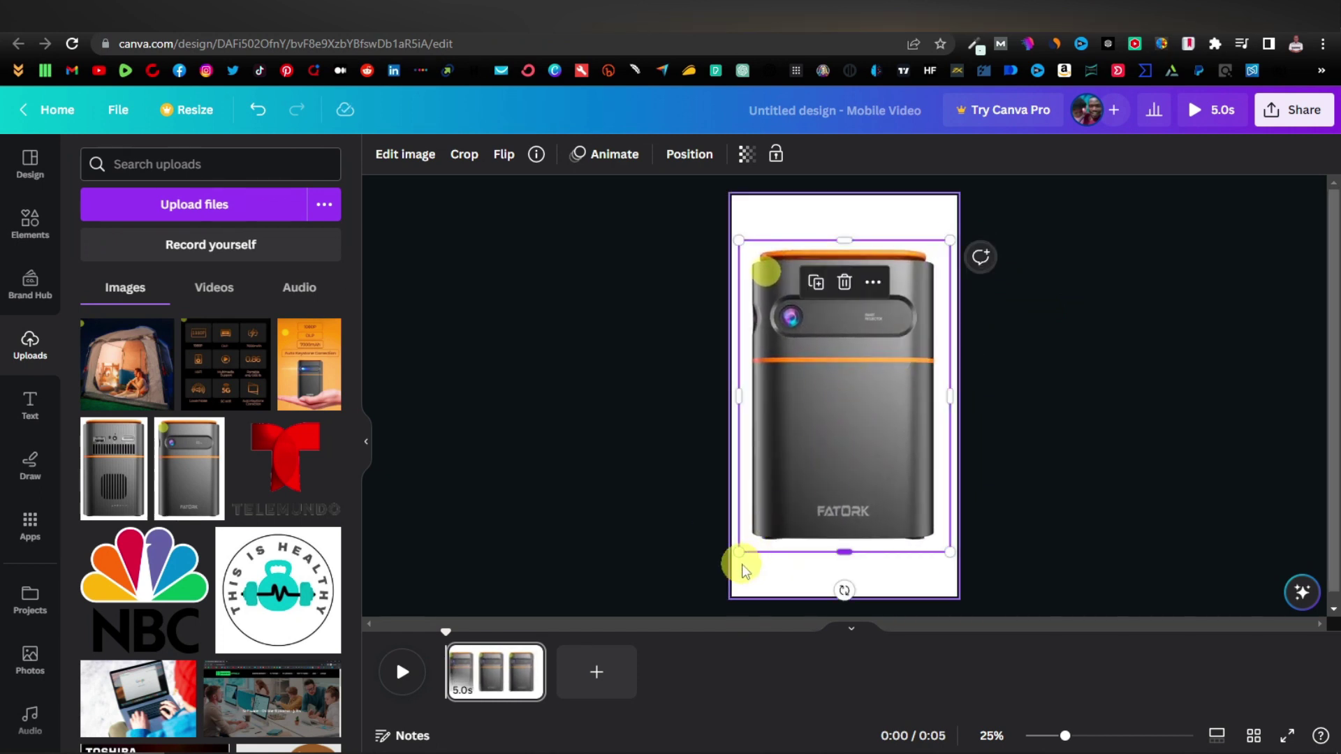
click(259, 110)
click(260, 112)
drag(871, 336, 848, 359)
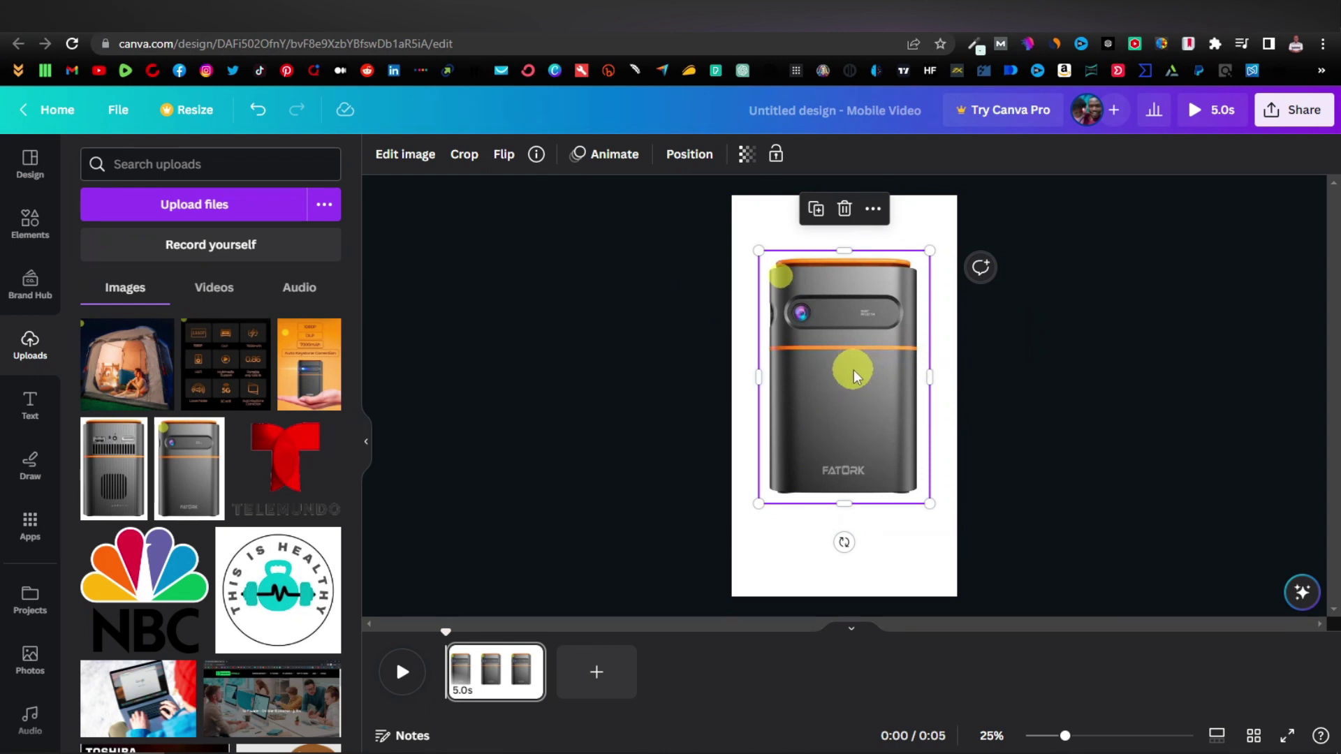
click(405, 672)
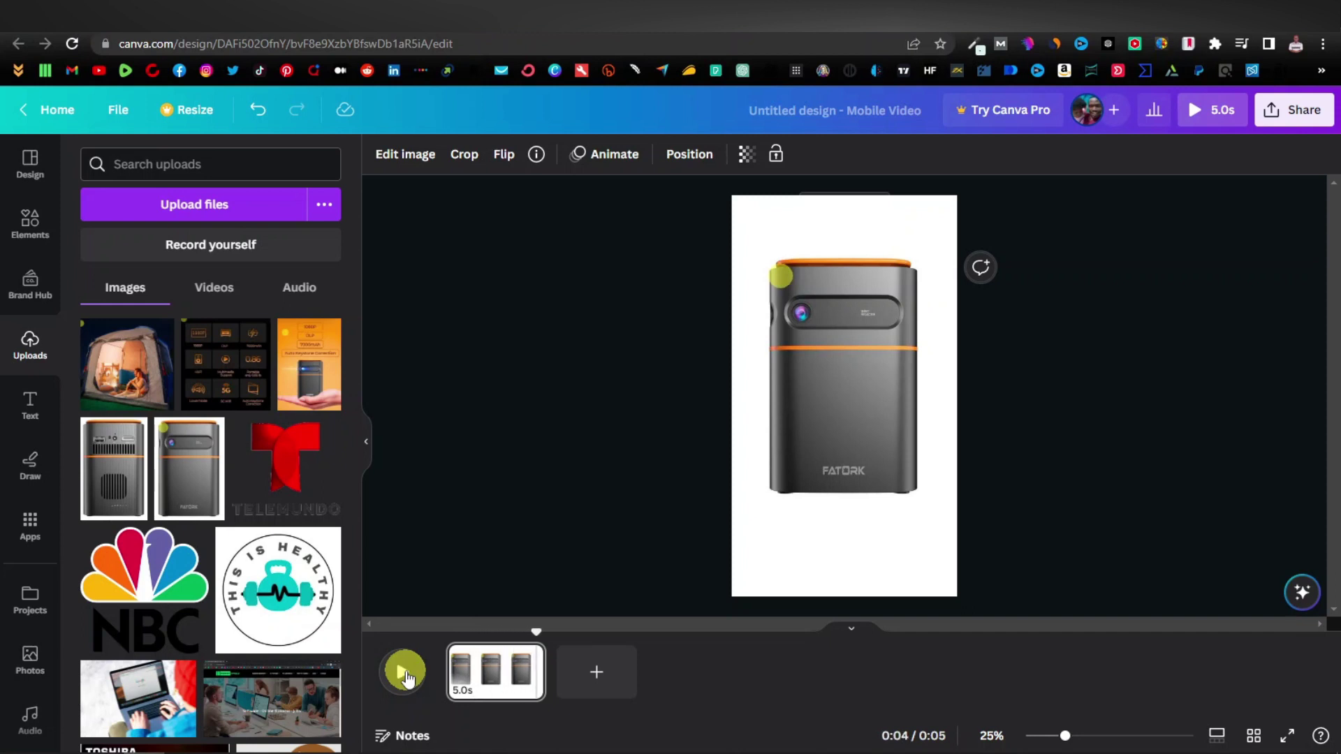
Add a second page with the projector's rear-view image, enlarged and centred horizontally
click(599, 672)
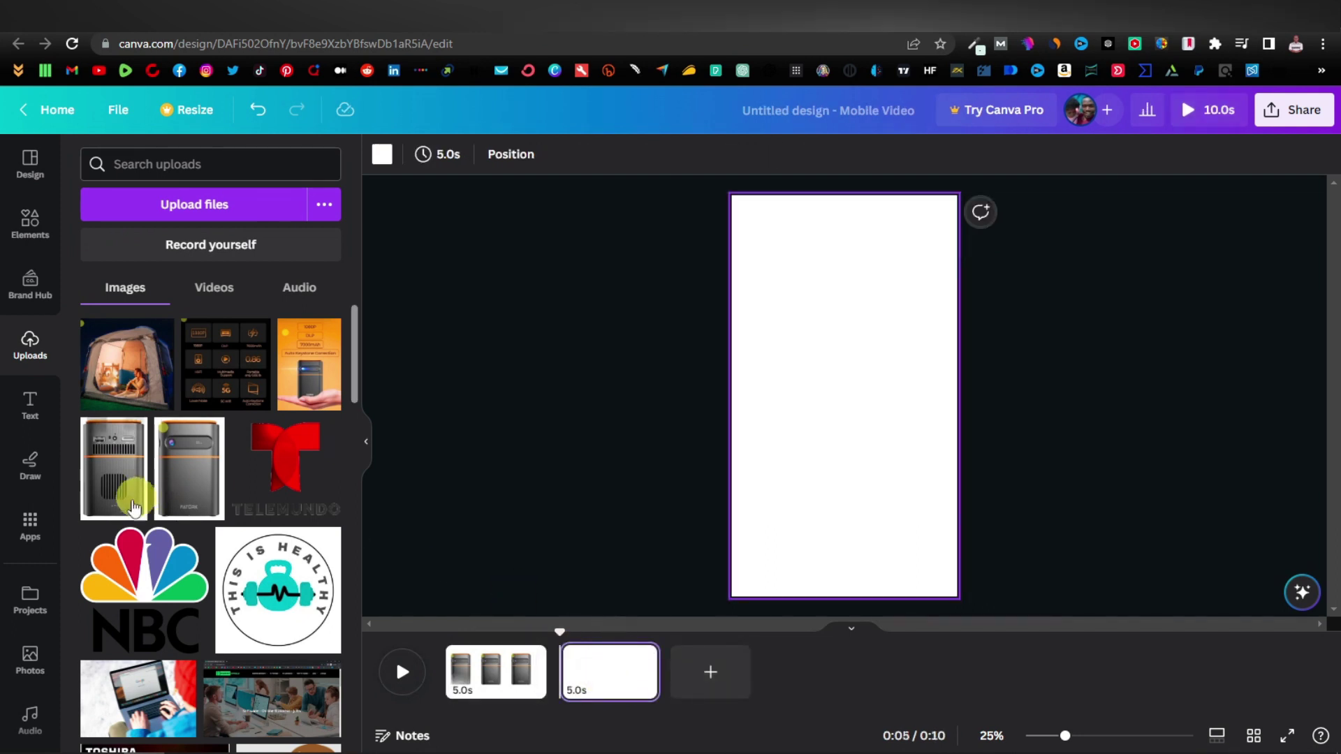
click(119, 484)
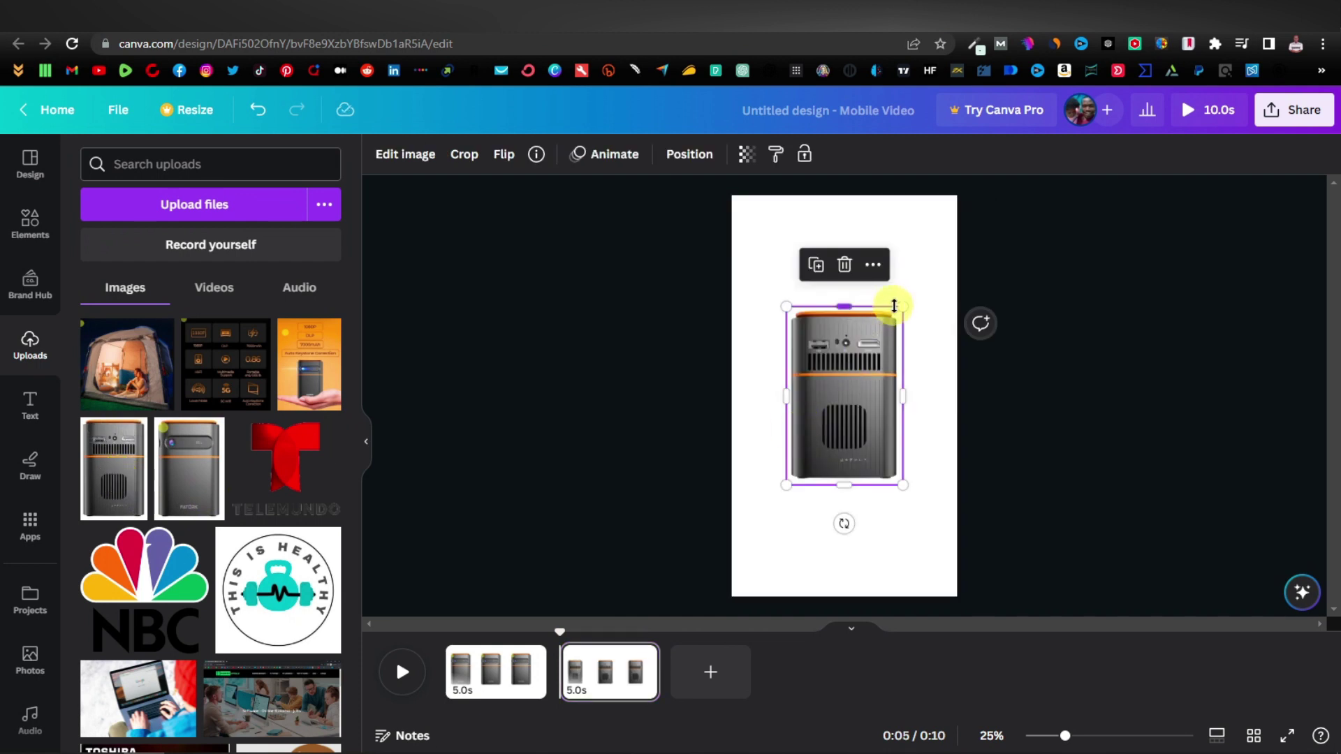
drag(901, 308, 936, 255)
drag(884, 334, 868, 332)
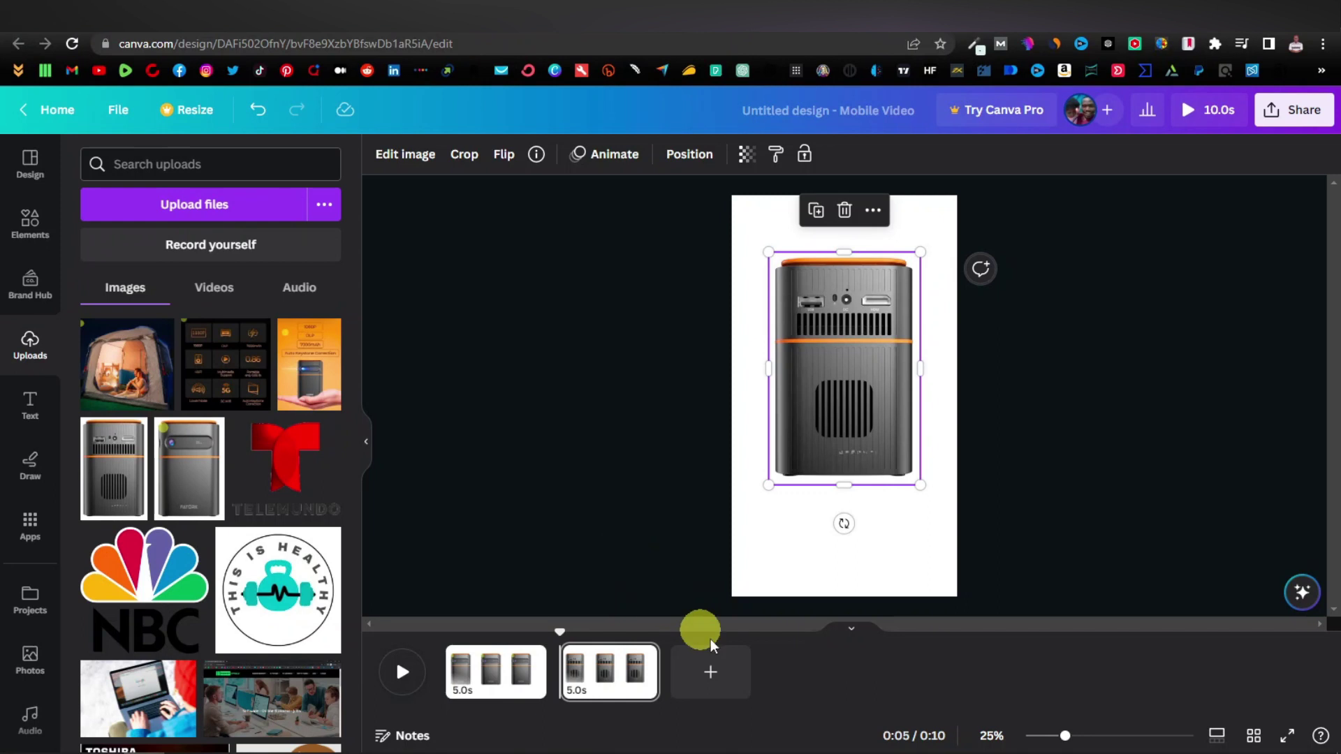
Add a third page with the orange image of the projector in a hand, enlarged and aligned to the page's upper edge
click(711, 667)
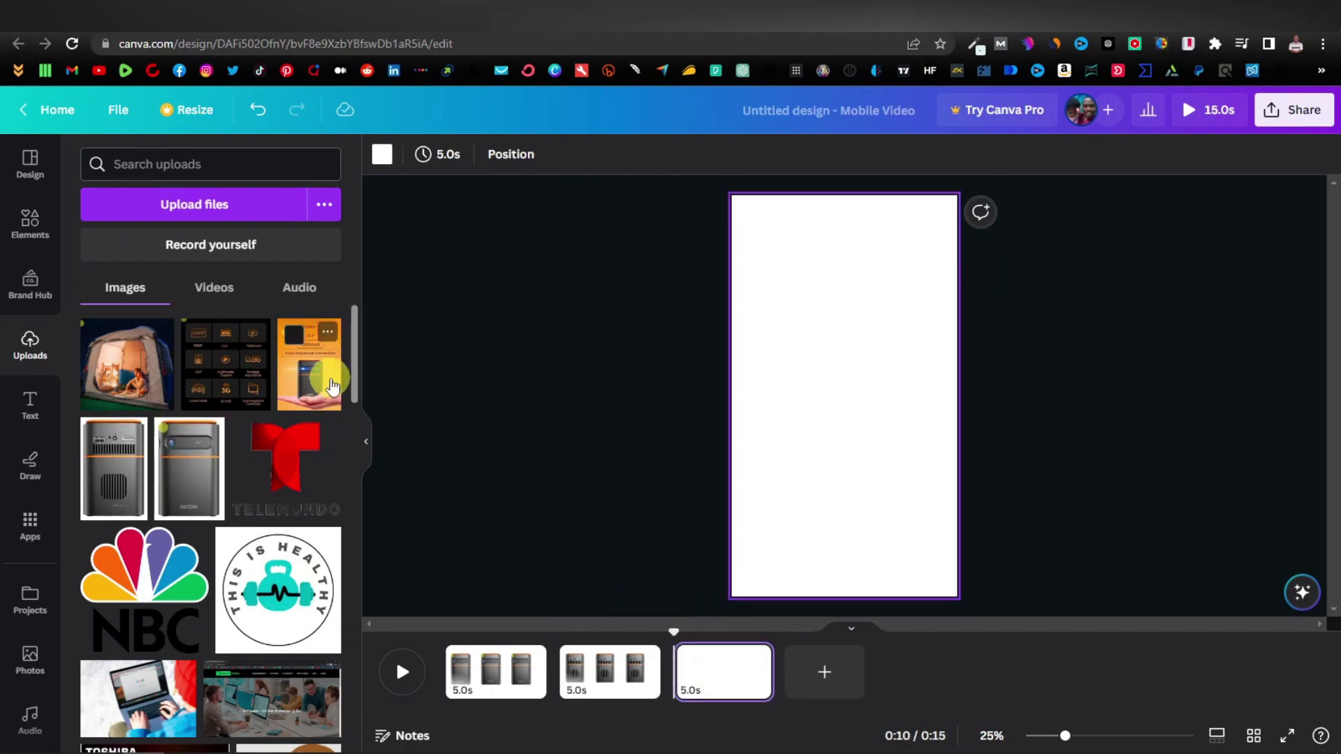
click(324, 373)
drag(908, 302, 944, 252)
drag(786, 489, 754, 525)
drag(848, 433, 845, 376)
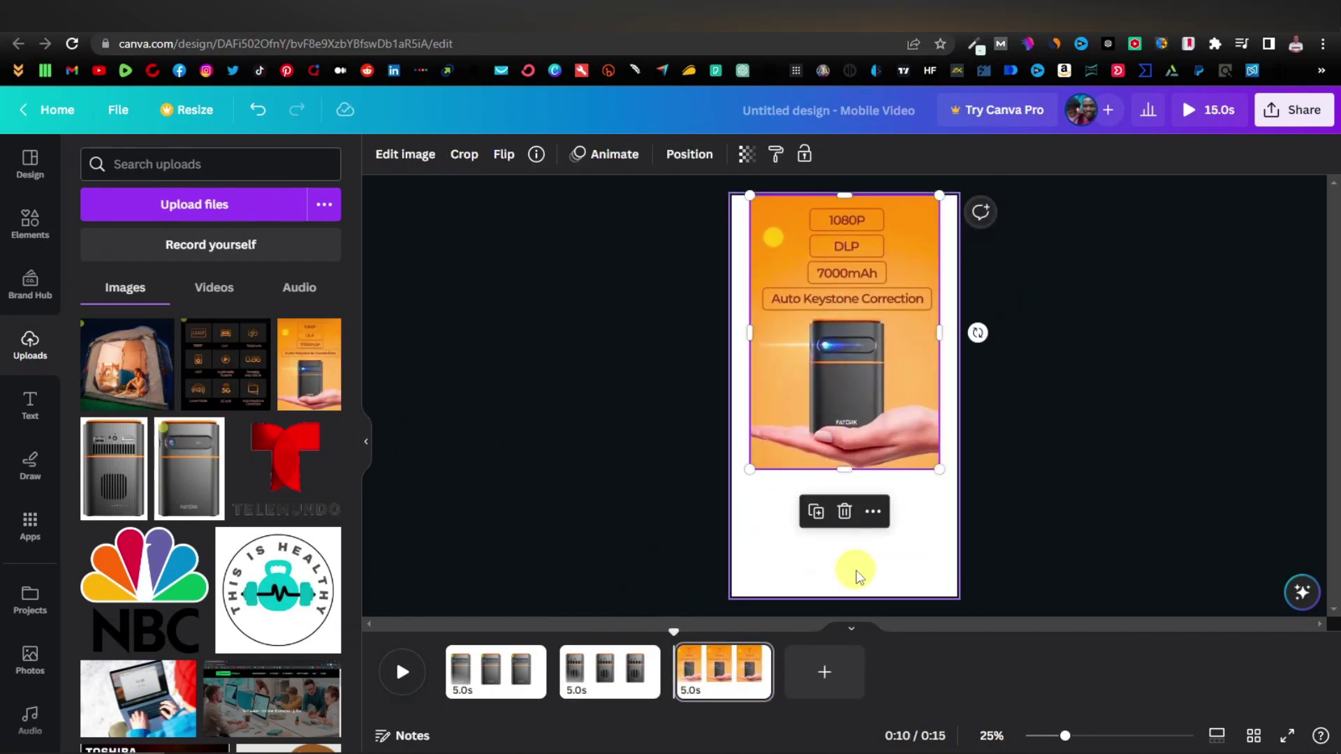
Add a fourth page with the black feature-icon grid image, enlarged to nearly the full page width
click(830, 671)
click(217, 377)
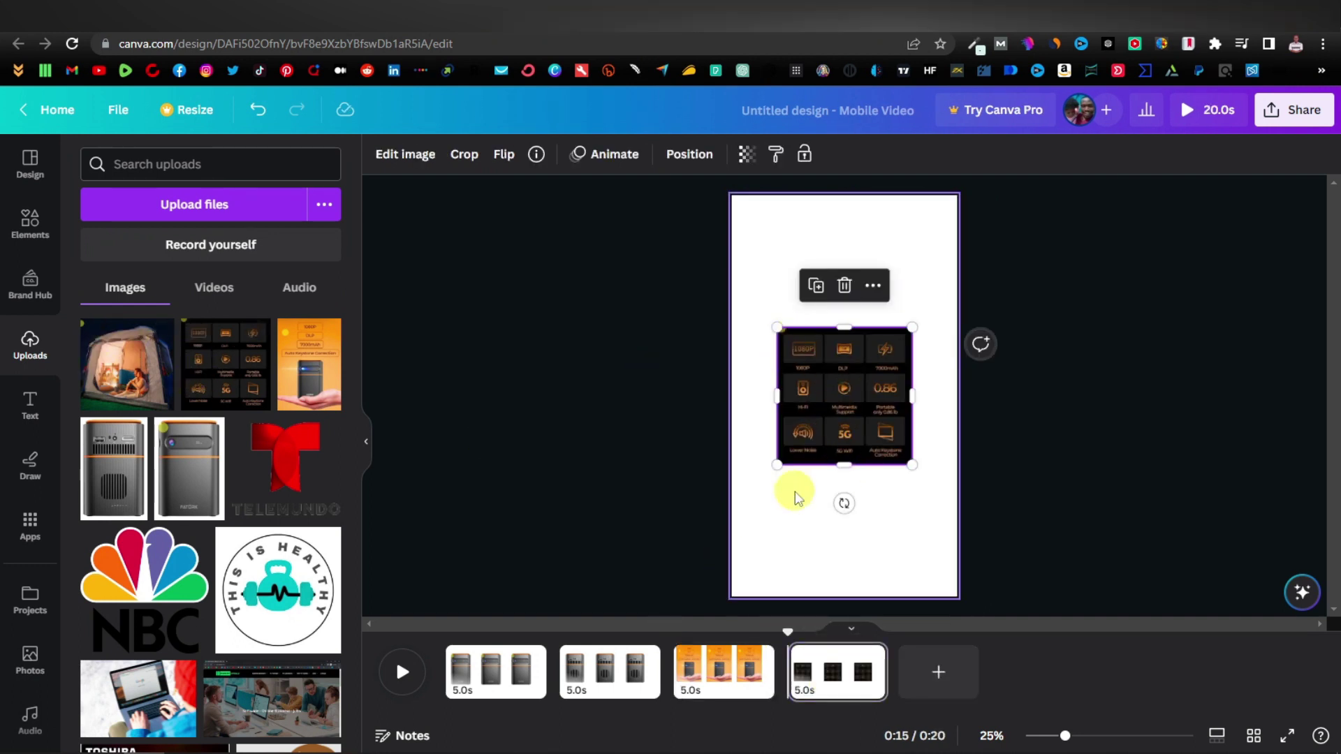
drag(775, 465, 722, 517)
drag(914, 323, 952, 287)
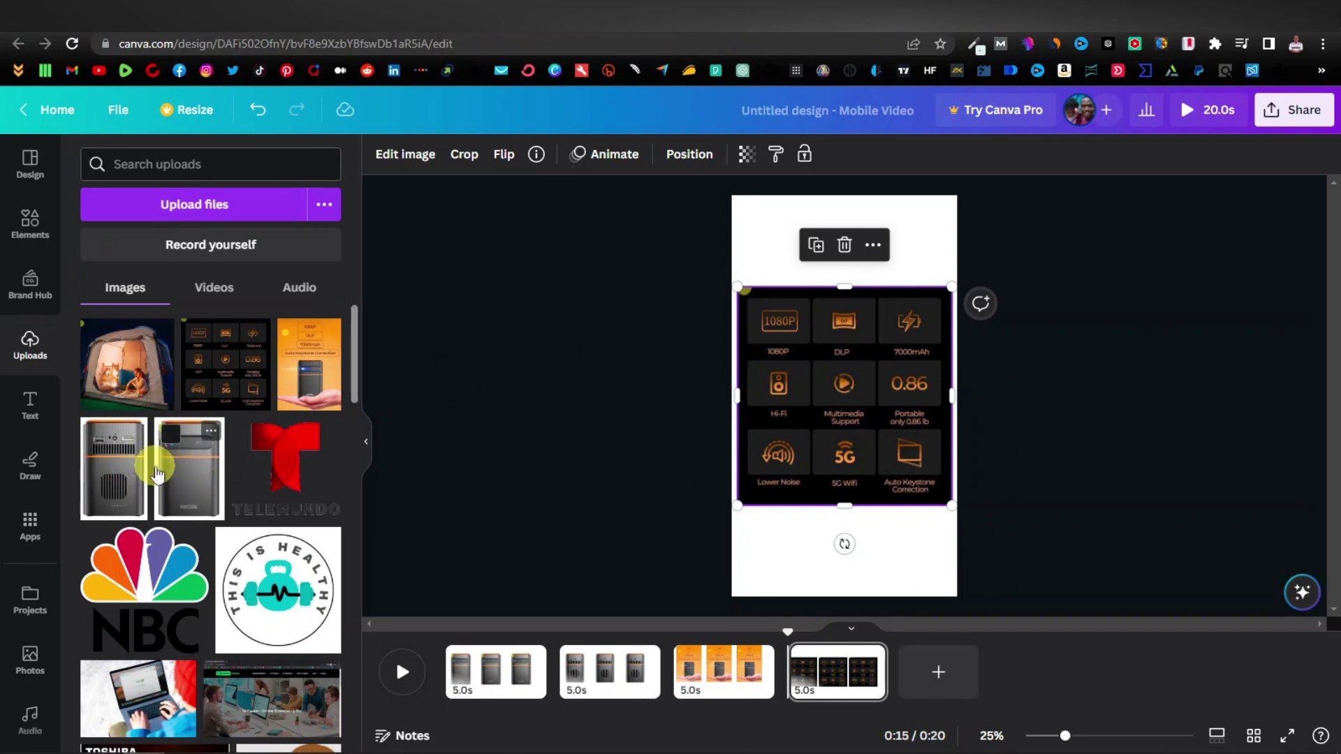
Switch to the projector's Amazon listing and examine its comparison, brand and product description sections for another usable image
click(373, 17)
click(238, 624)
scroll(665, 589, down, 15)
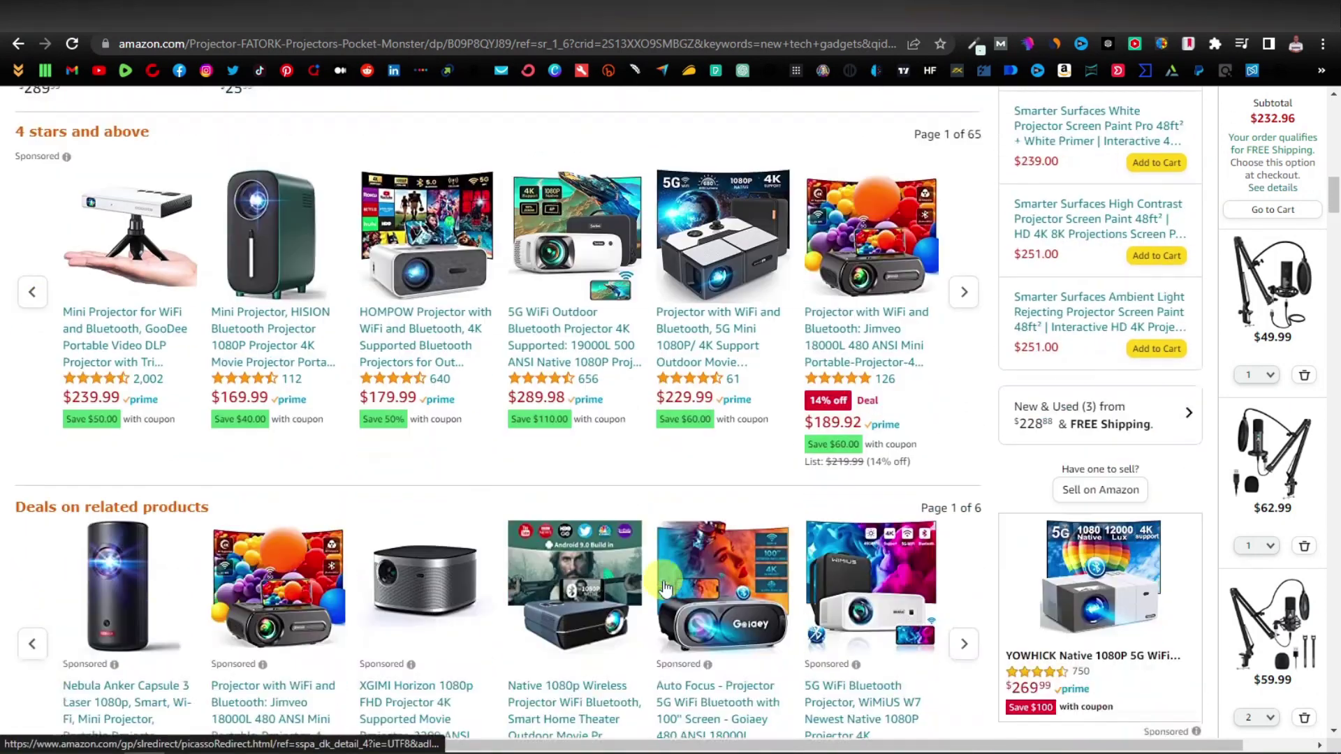
scroll(665, 588, down, 10)
scroll(665, 587, up, 5)
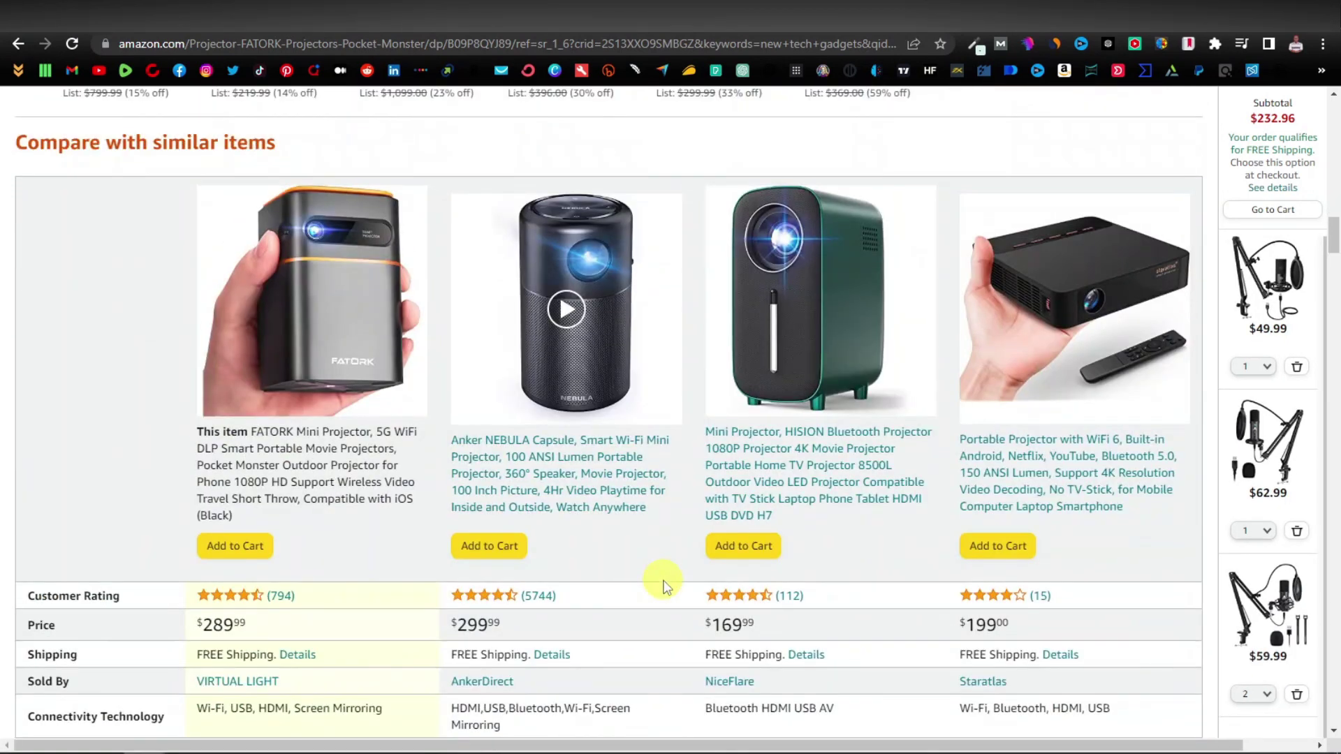
scroll(663, 586, down, 10)
scroll(664, 585, up, 5)
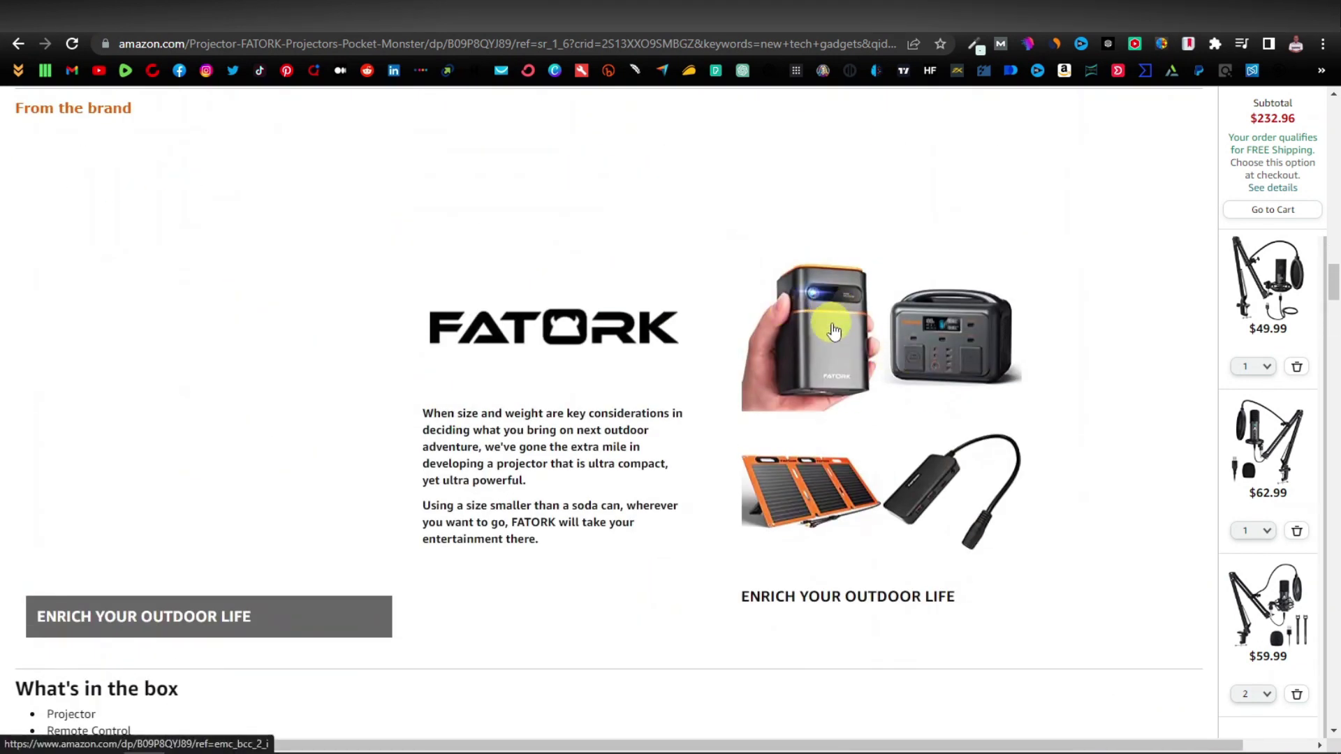
scroll(833, 331, down, 15)
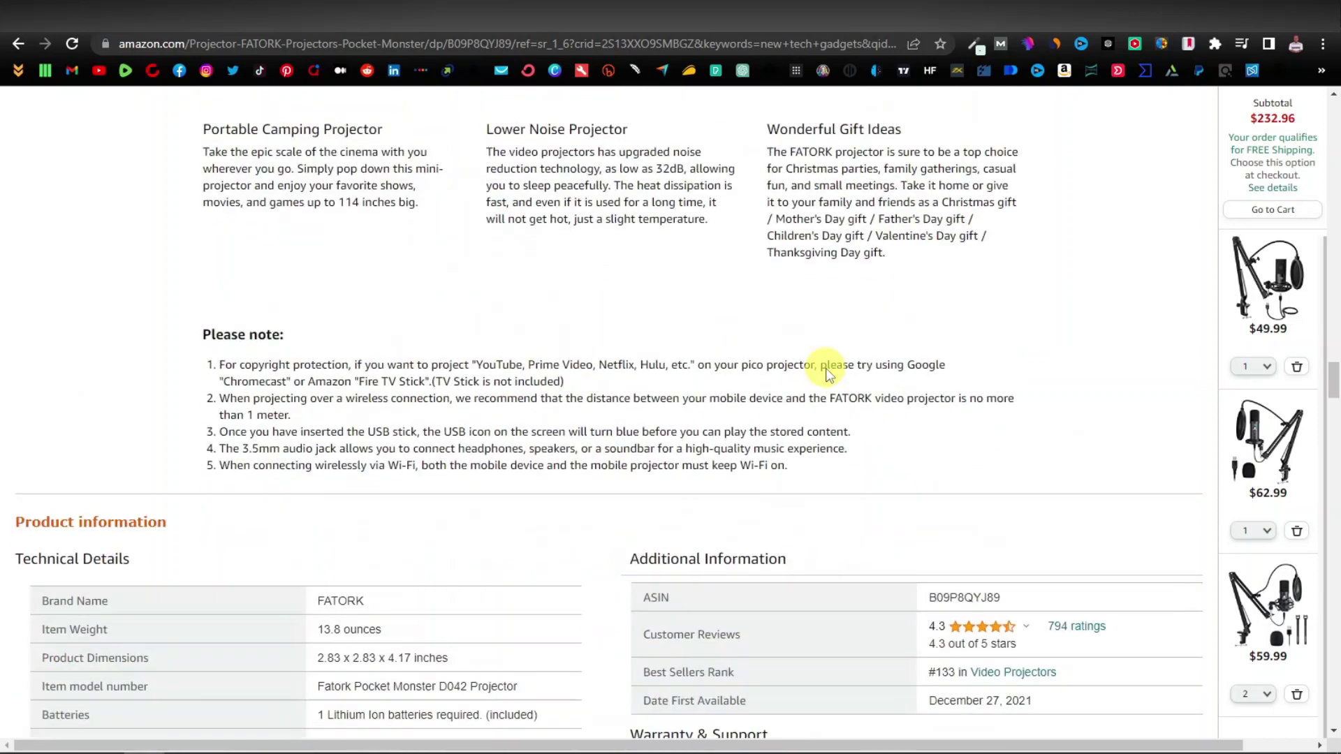
Open the listing's main image of the projector held in a hand, snip it with Snipping Tool, save the capture, and close the image viewer
drag(1334, 378, 1334, 98)
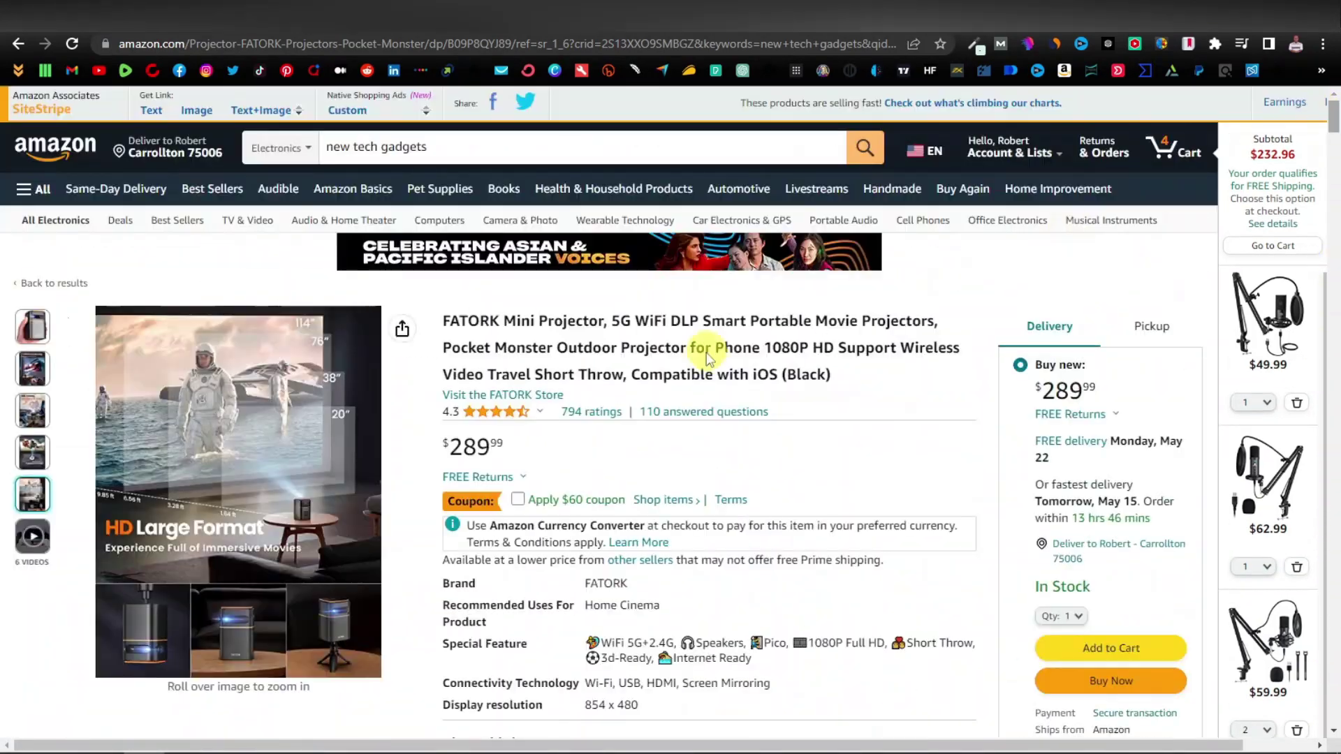
scroll(698, 384, down, 1)
mouse_move(39, 252)
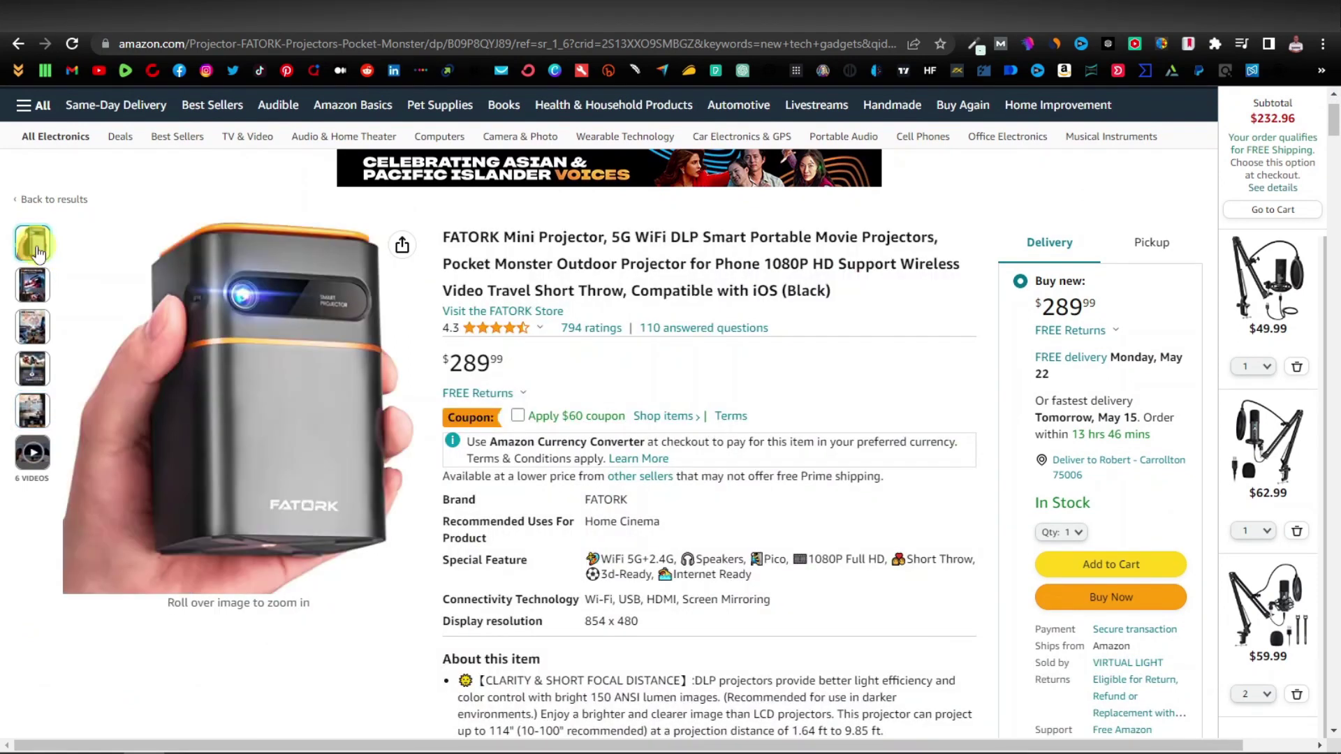
click(238, 349)
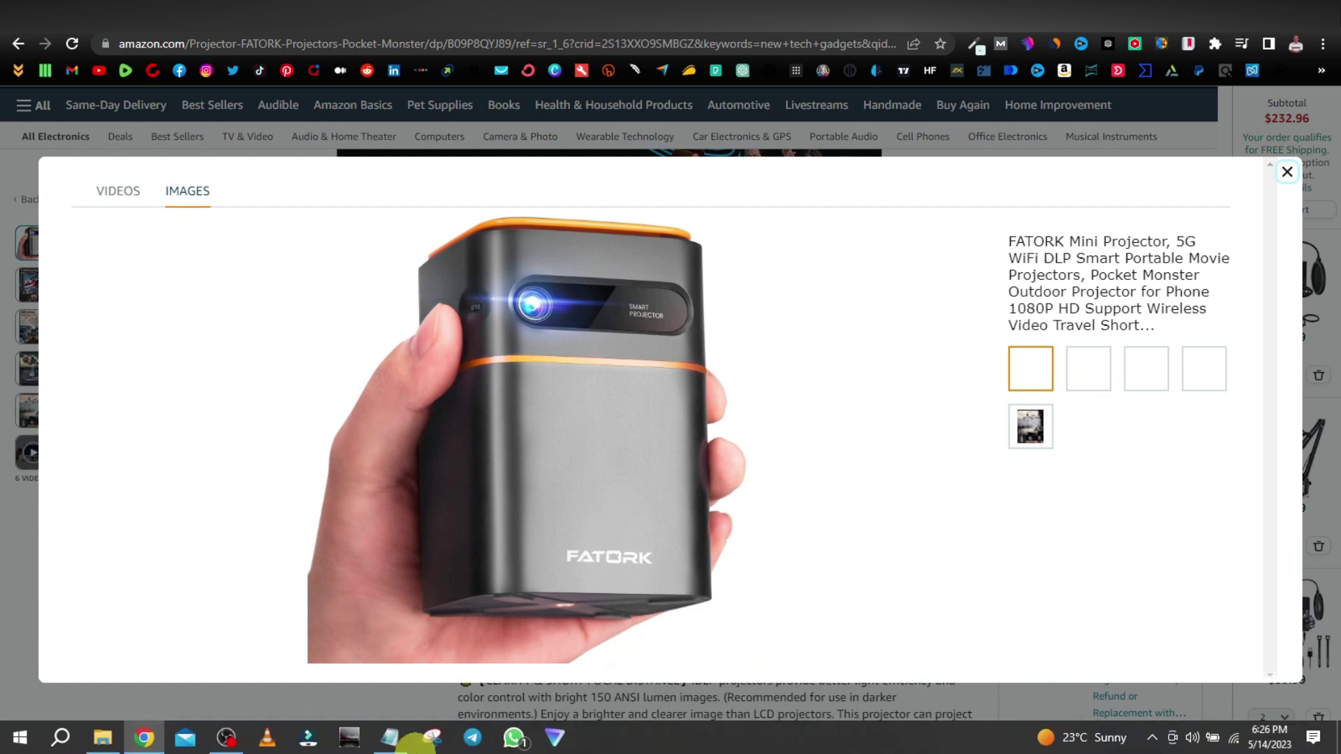
click(379, 741)
drag(303, 202, 750, 669)
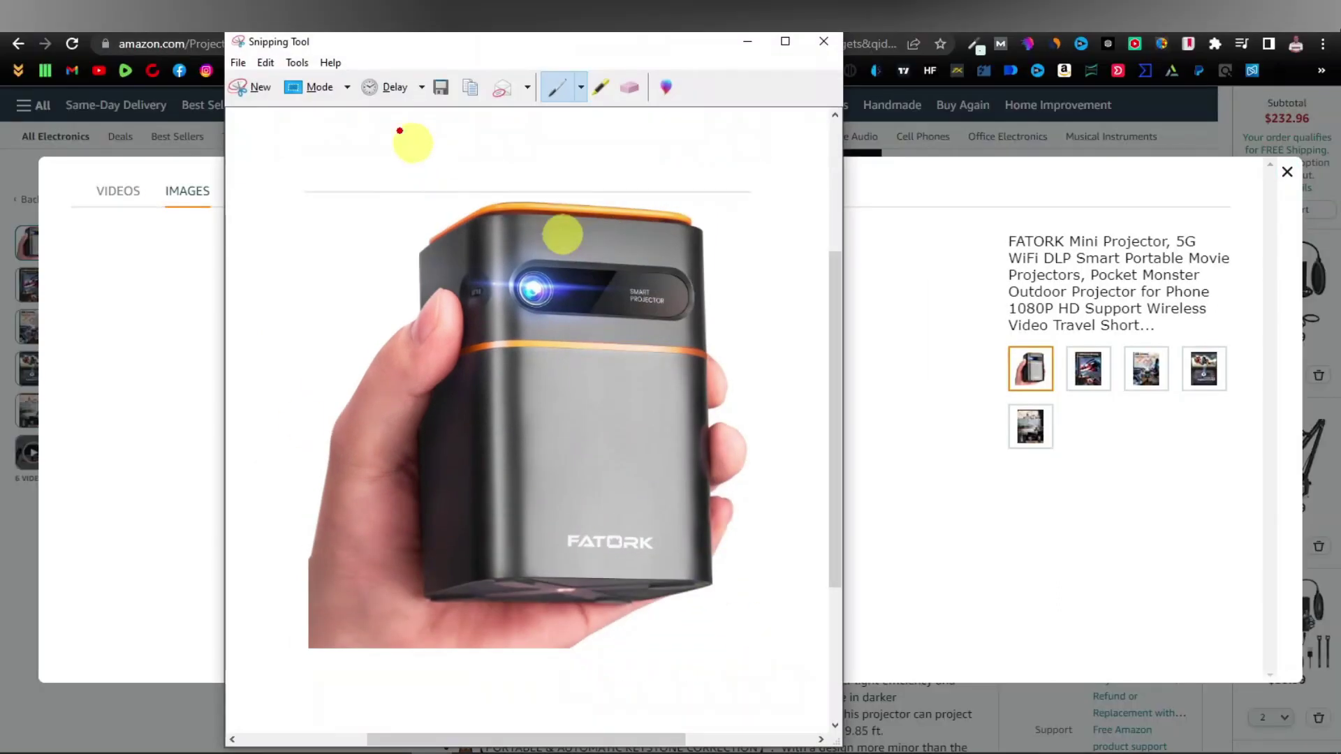
click(437, 87)
click(1155, 110)
click(1287, 175)
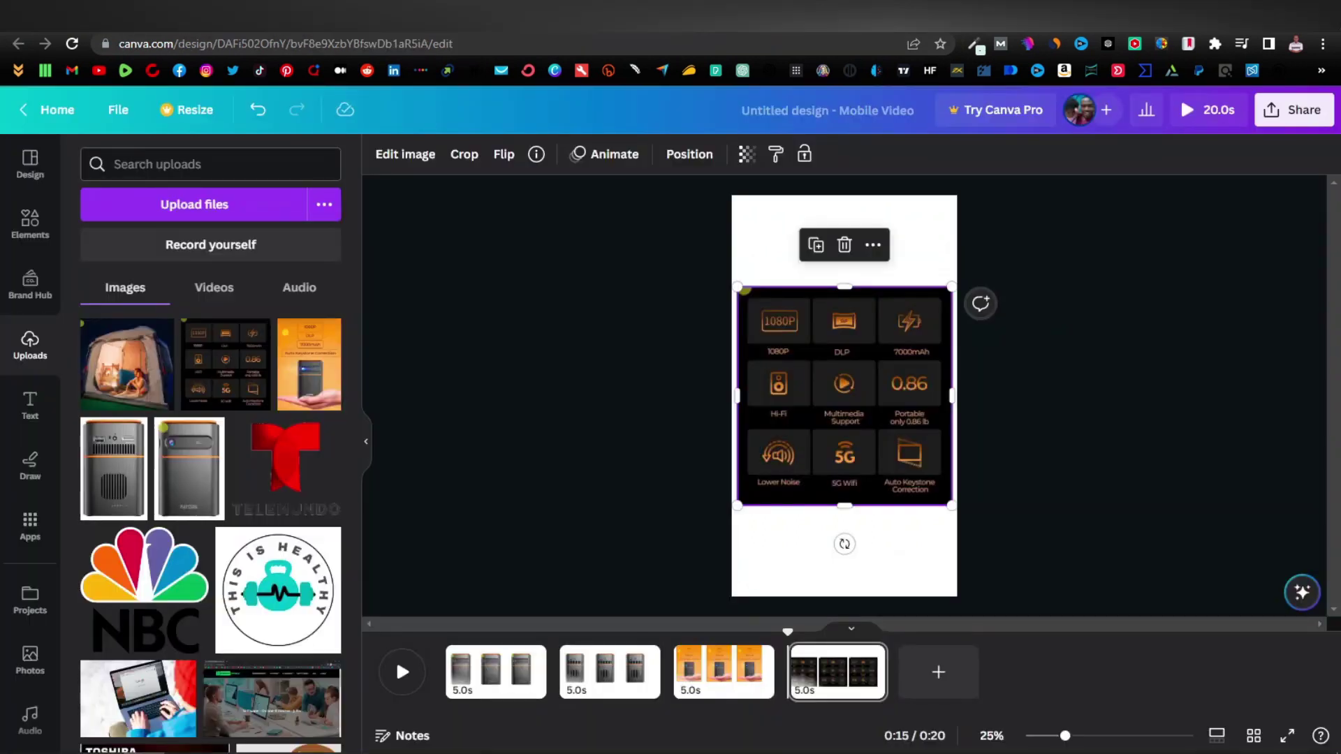
Replace the feature-icon grid on the fourth Canva page with the newly captured hand-held projector image, uploaded from Downloads
click(844, 245)
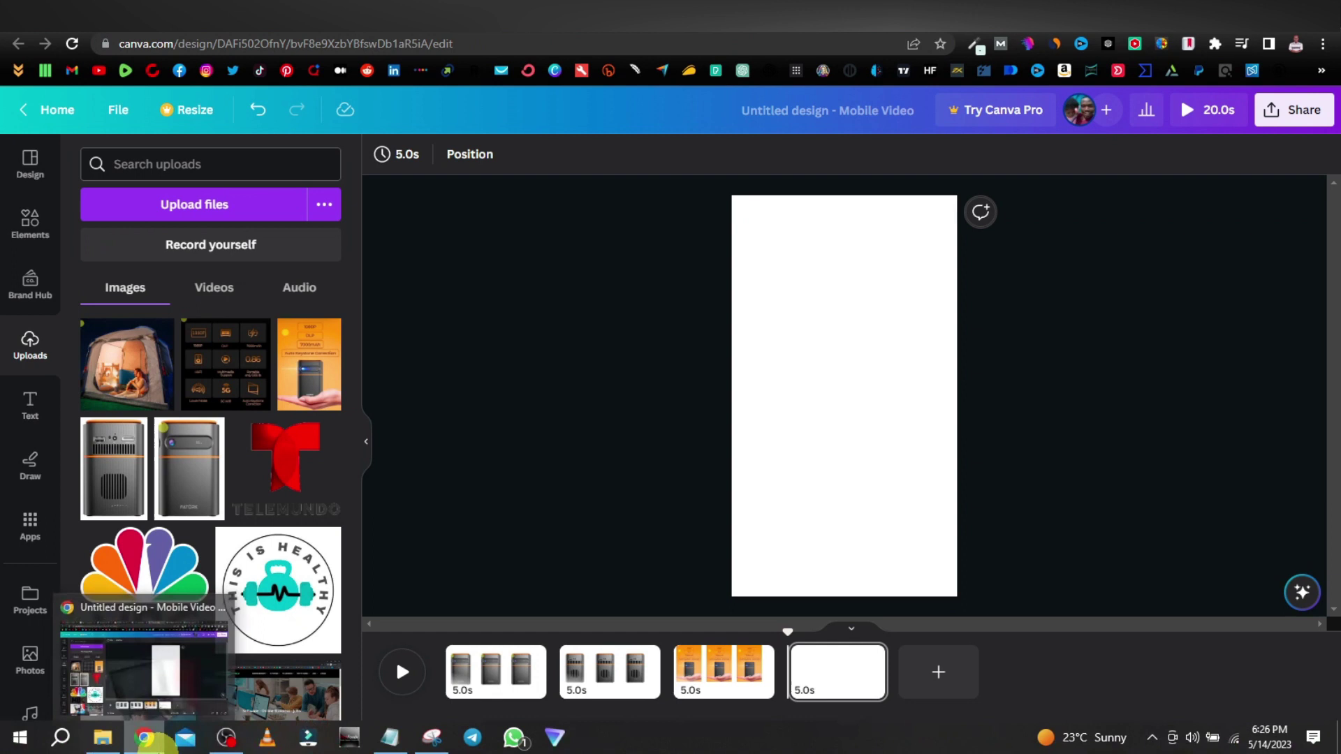
click(105, 739)
drag(644, 488, 294, 454)
click(120, 359)
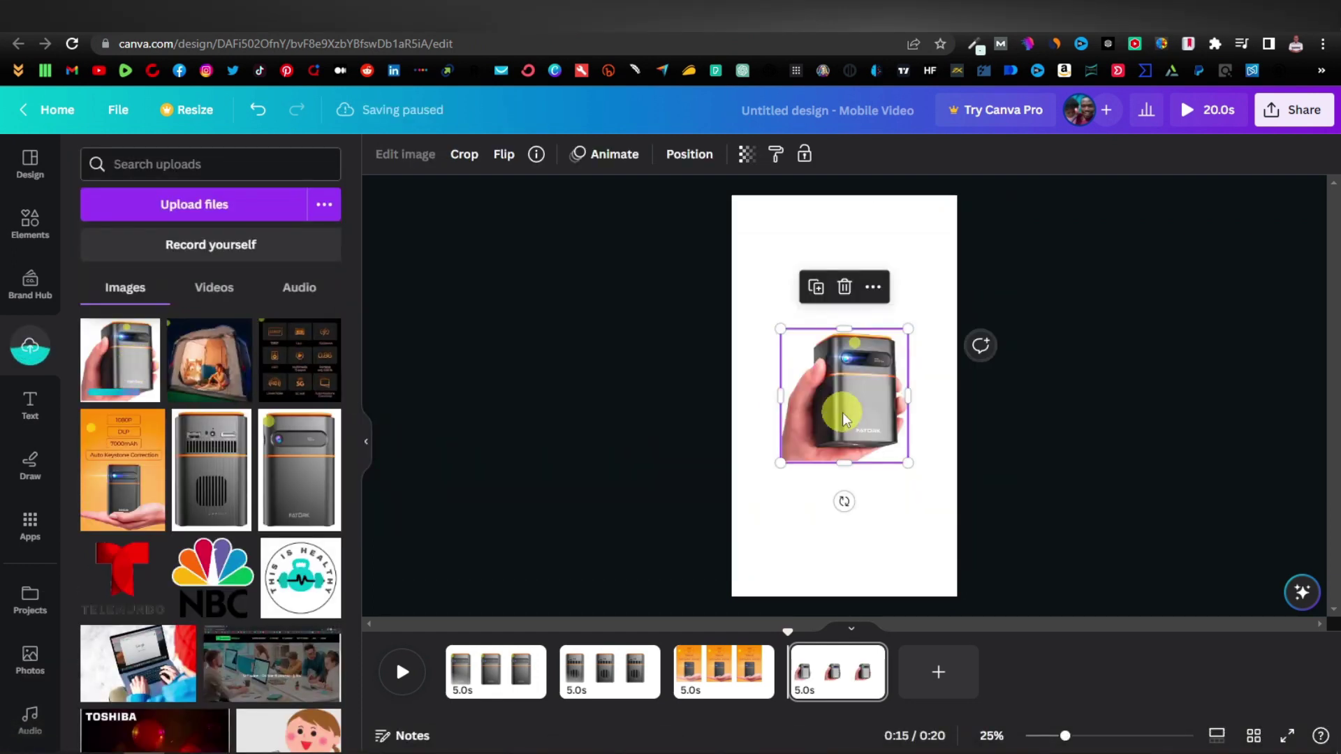
Enlarge the hand-held projector image to nearly the page width and move it into the page's upper half
drag(906, 331, 944, 292)
drag(773, 464, 746, 492)
drag(853, 398, 855, 338)
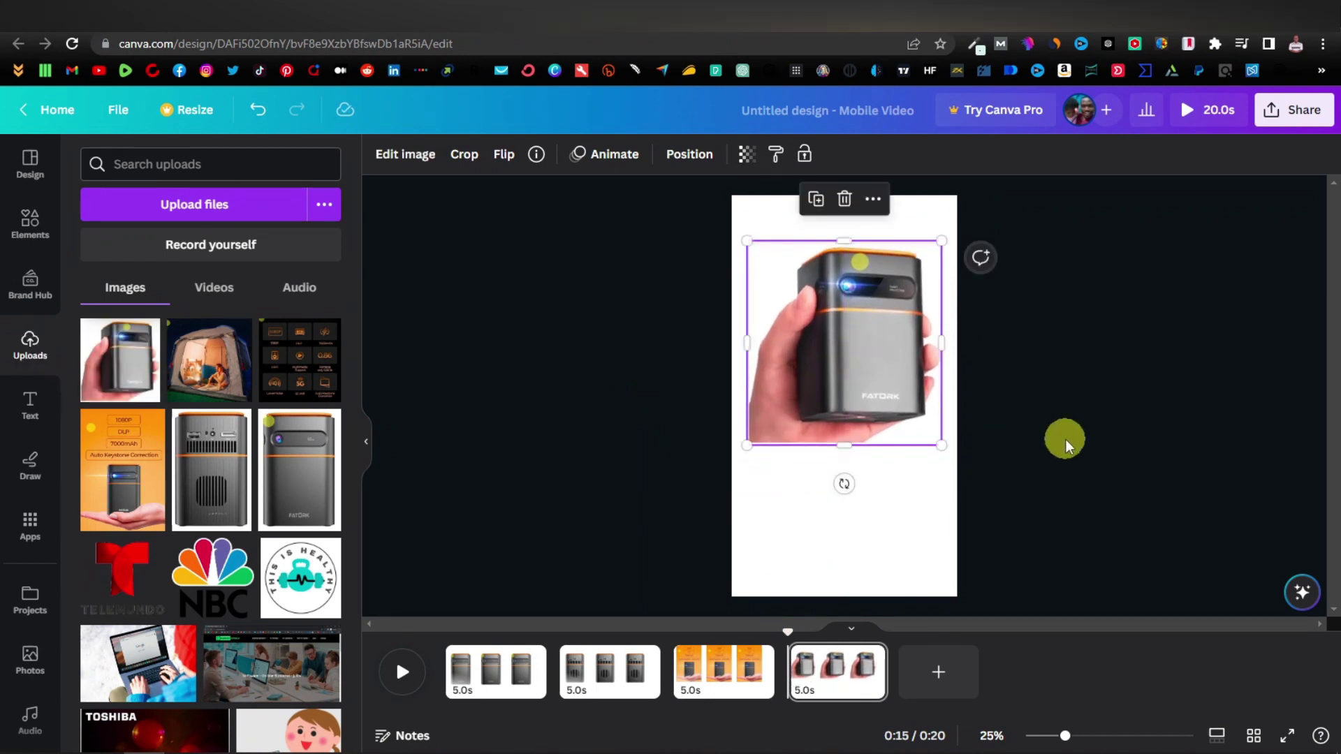
Add a fifth page with the uploaded tent image, enlarge it to nearly the page width, and center it in the upper half
click(942, 676)
click(203, 356)
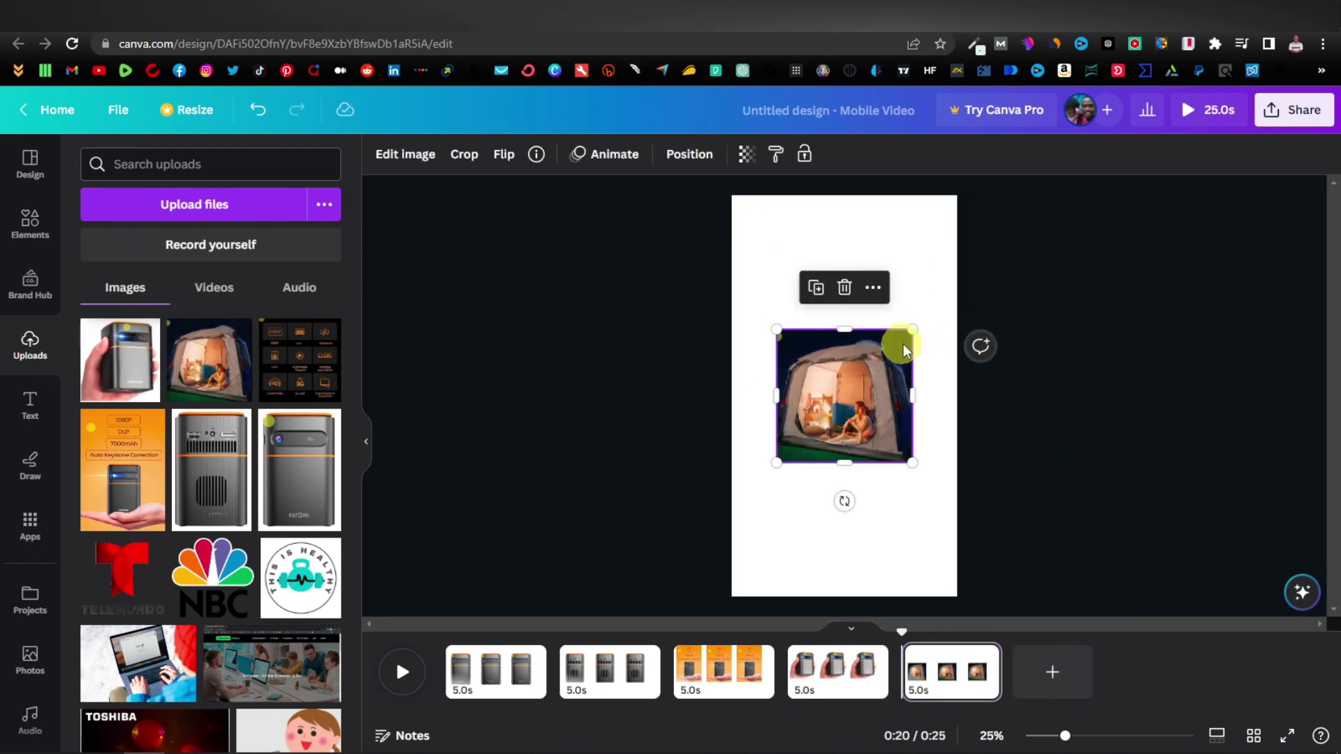
drag(915, 331, 960, 282)
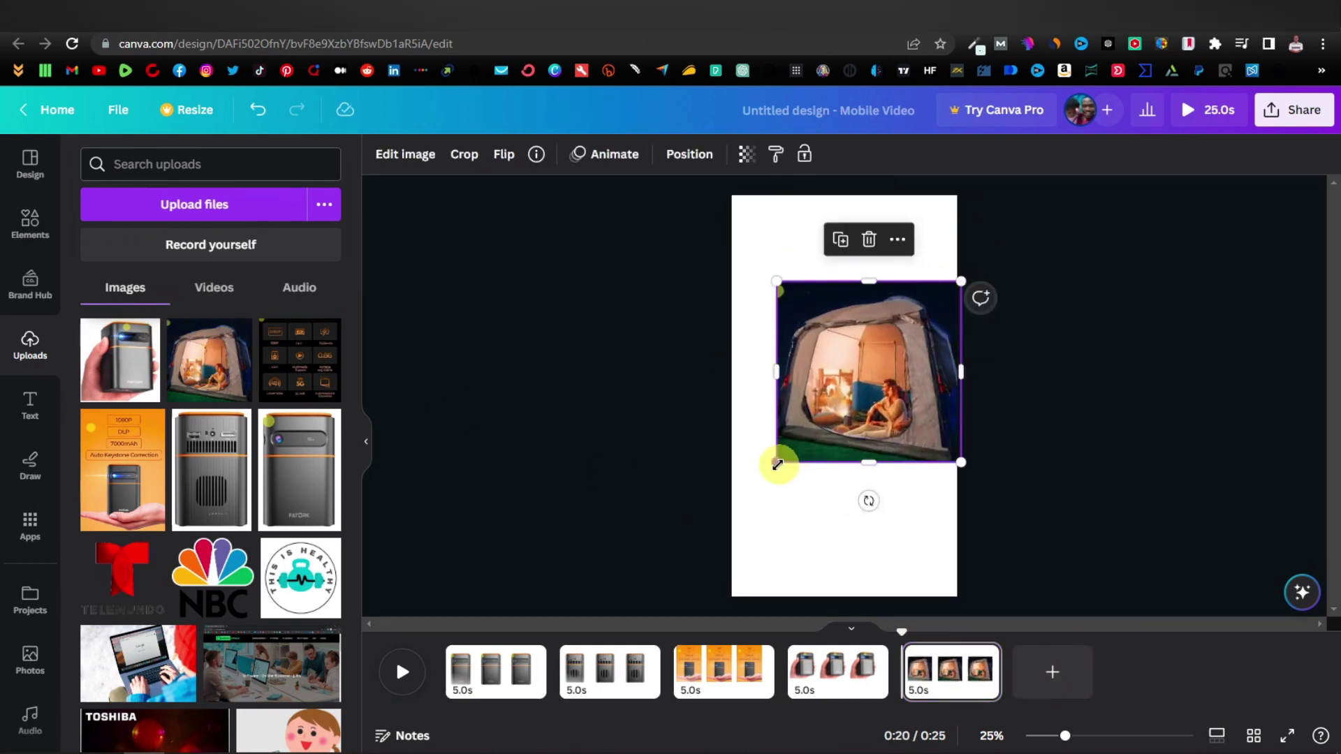
drag(777, 464, 754, 484)
drag(808, 428, 795, 406)
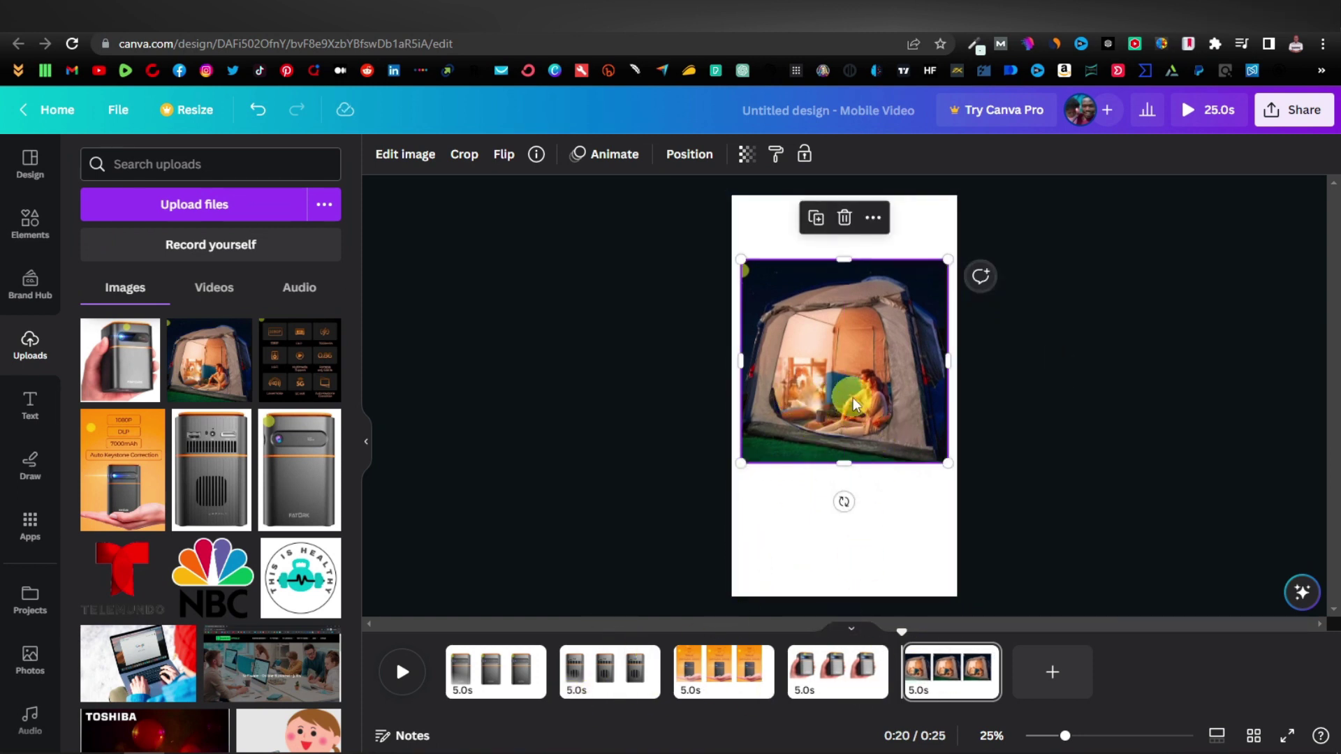
Apply the Party page animation to the first page and the Rise page animation to the second page
click(511, 687)
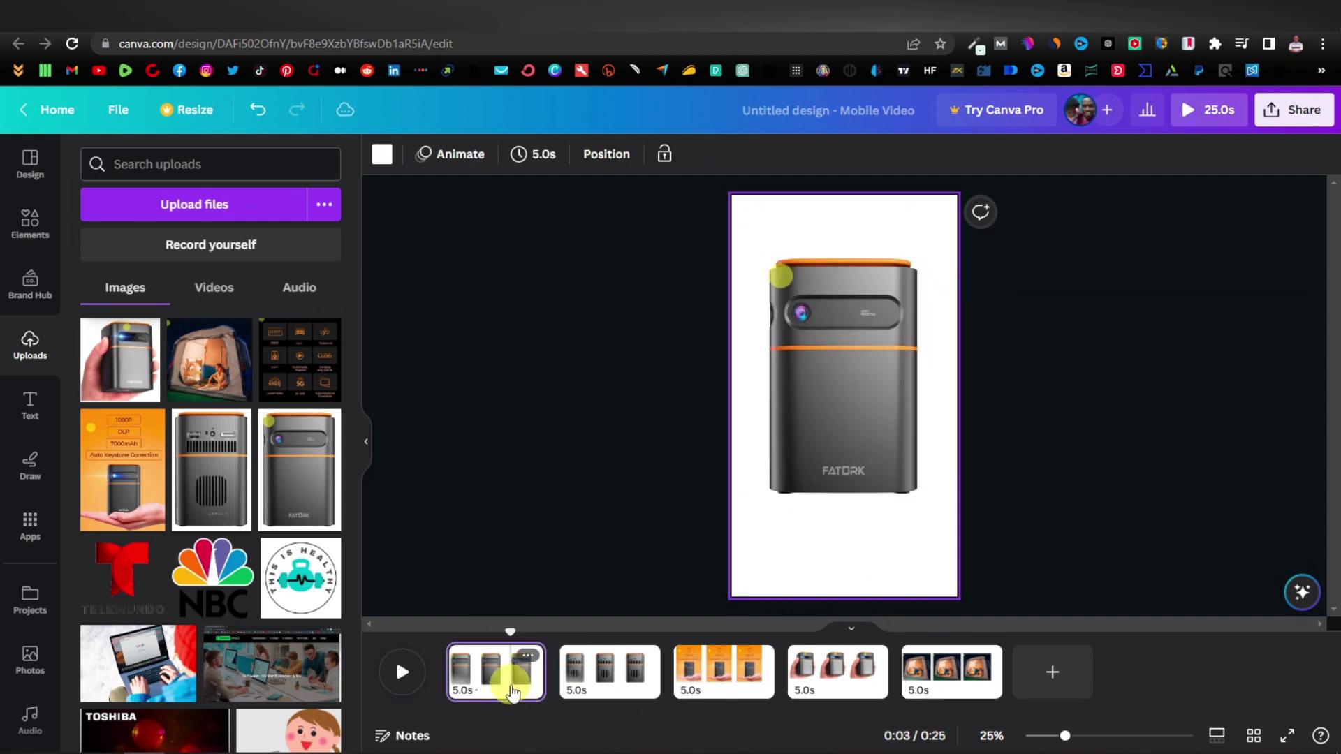
click(463, 169)
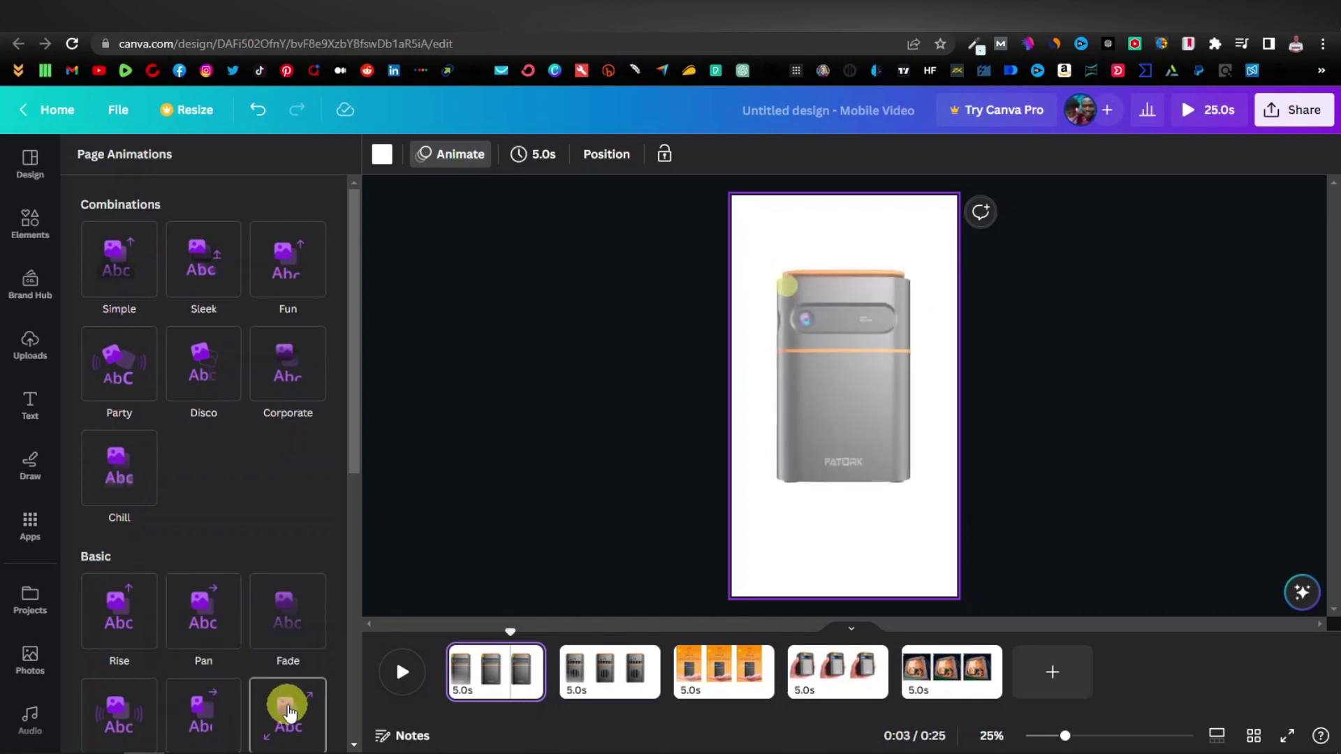
click(117, 372)
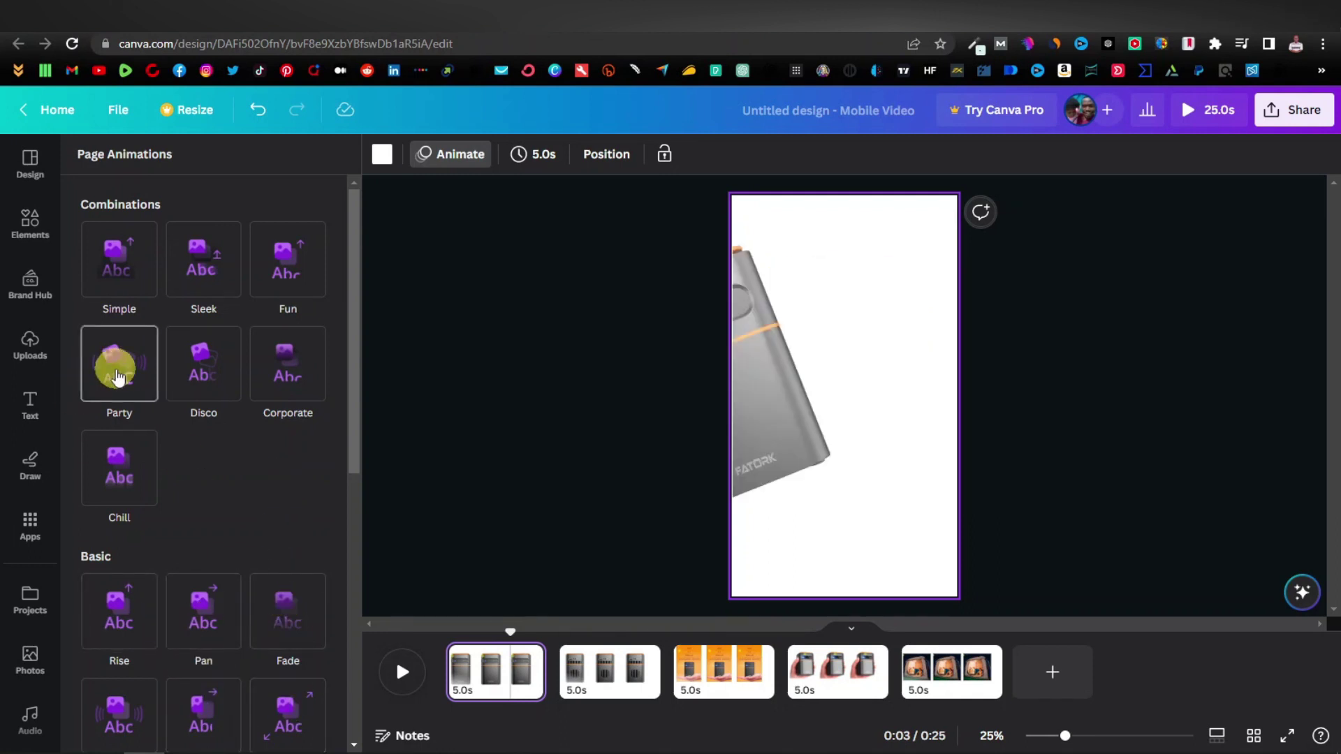
click(622, 660)
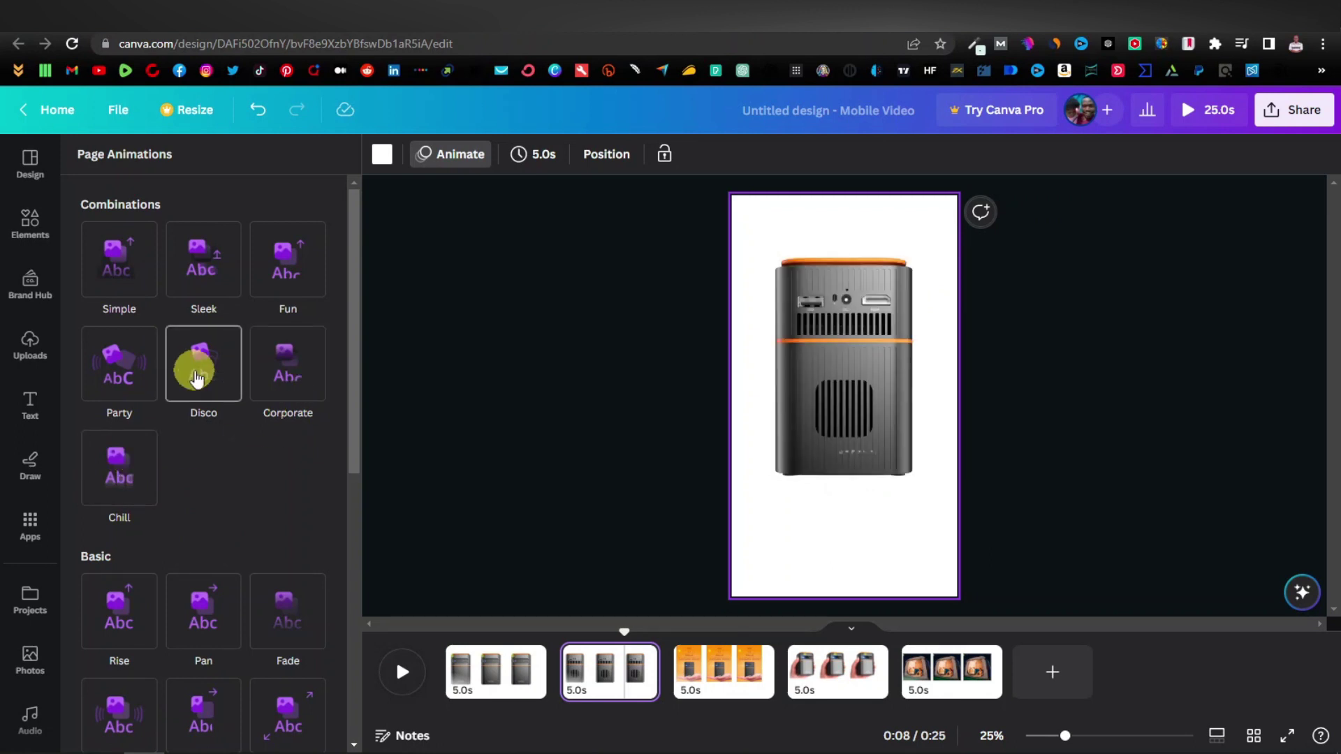
scroll(209, 461, down, 2)
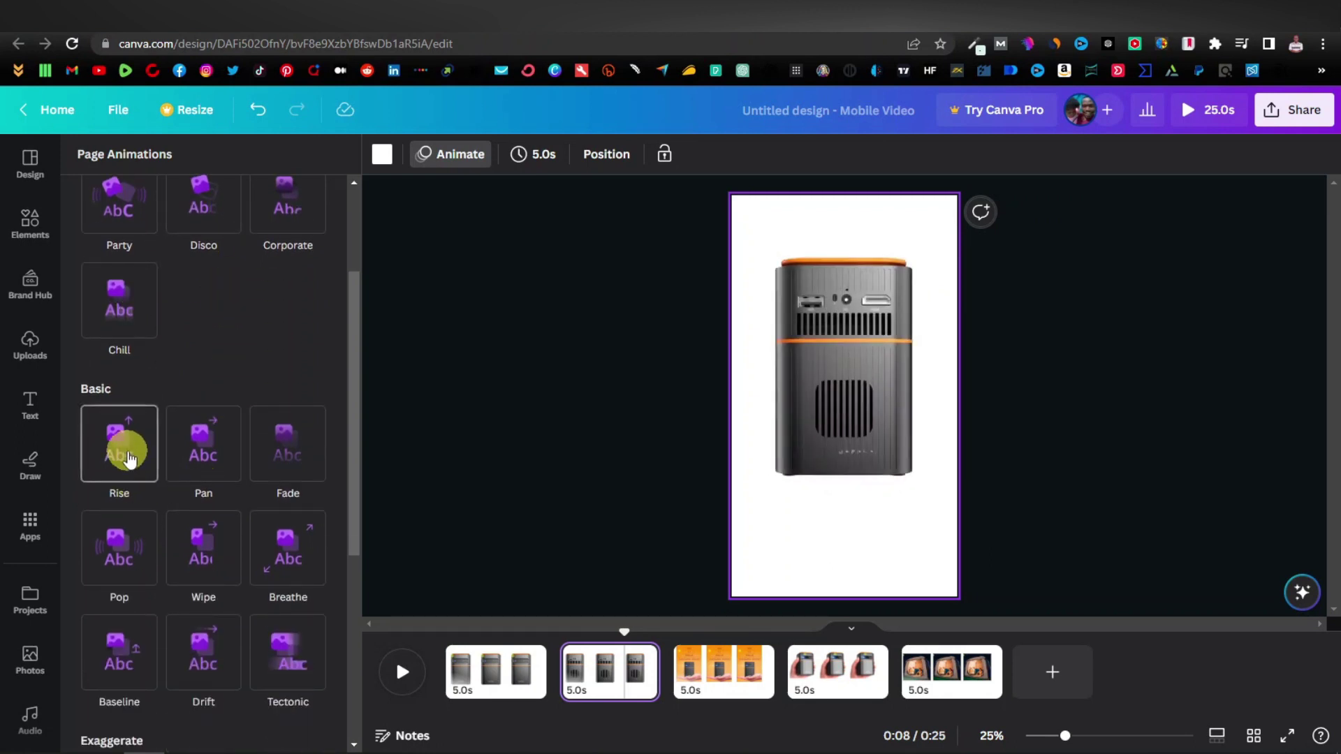
click(130, 451)
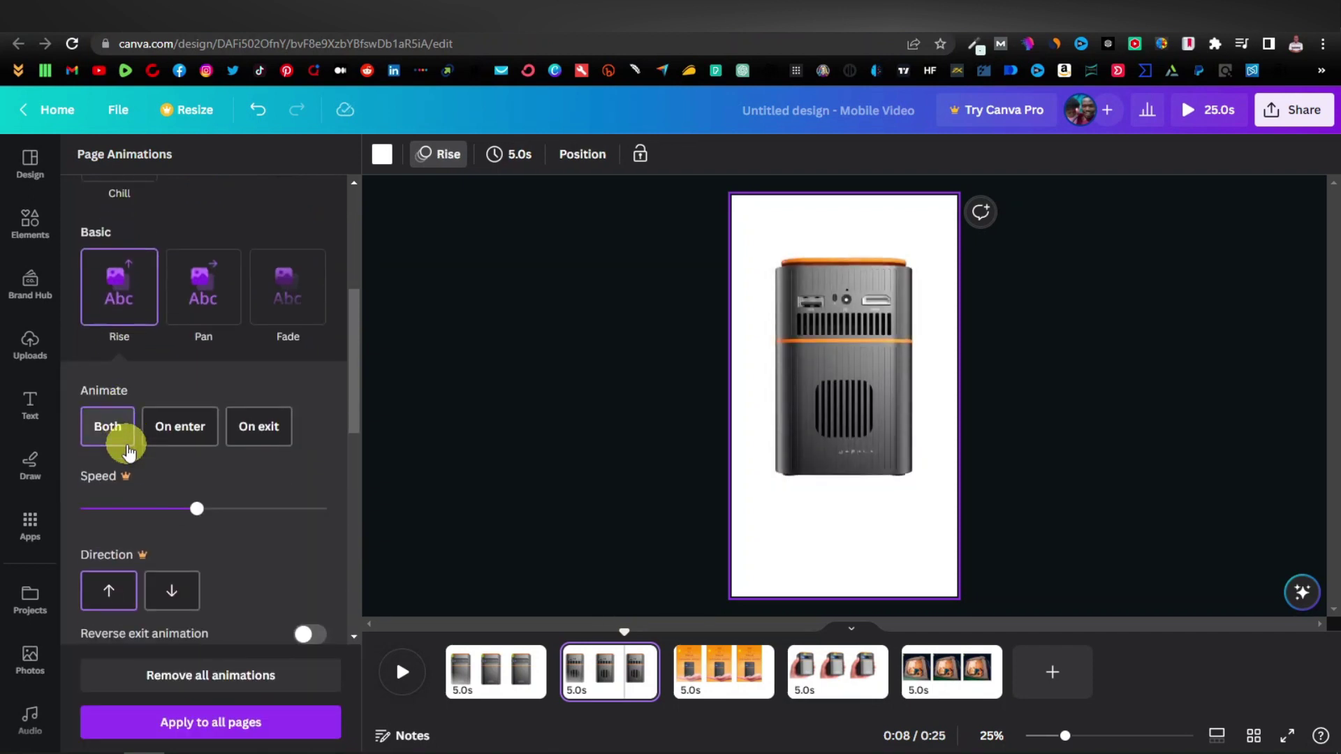
Apply the Fade page animation to the third page and the Sleek page animation to the fourth page
click(719, 667)
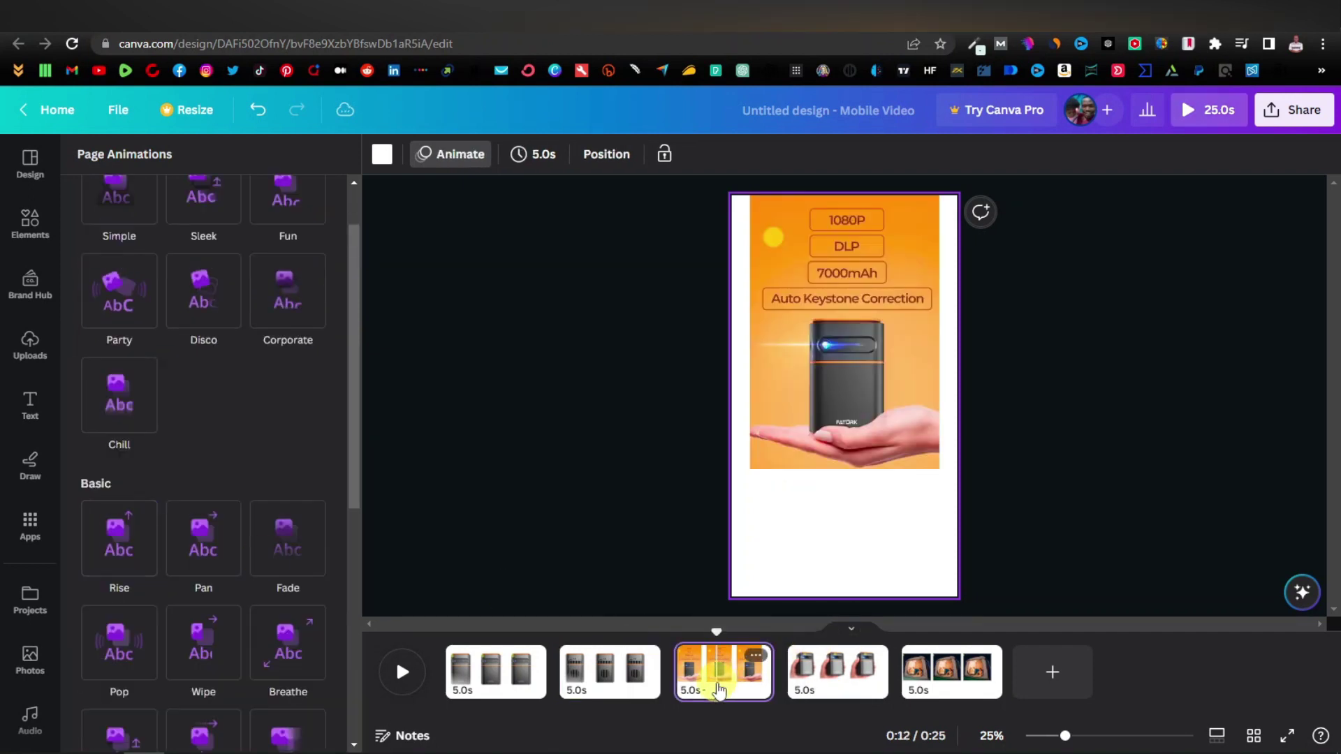
scroll(284, 629, up, 1)
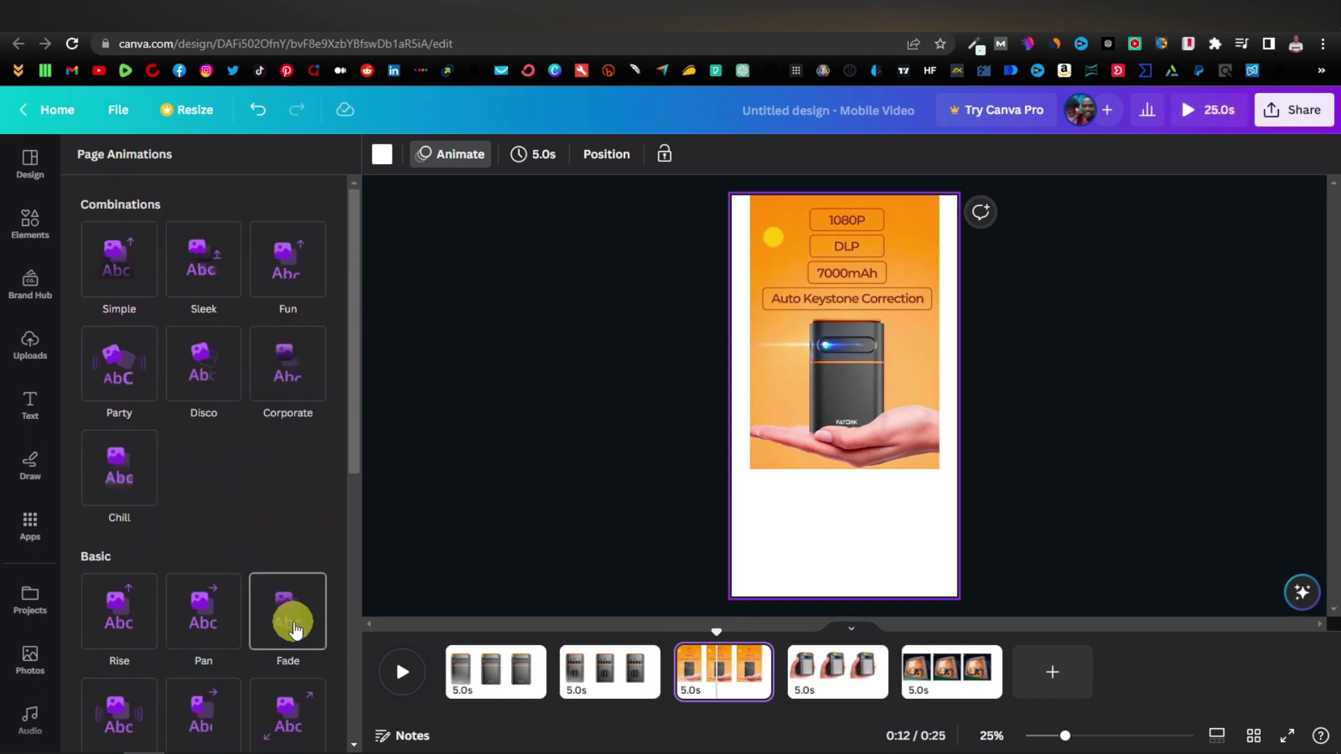
click(295, 624)
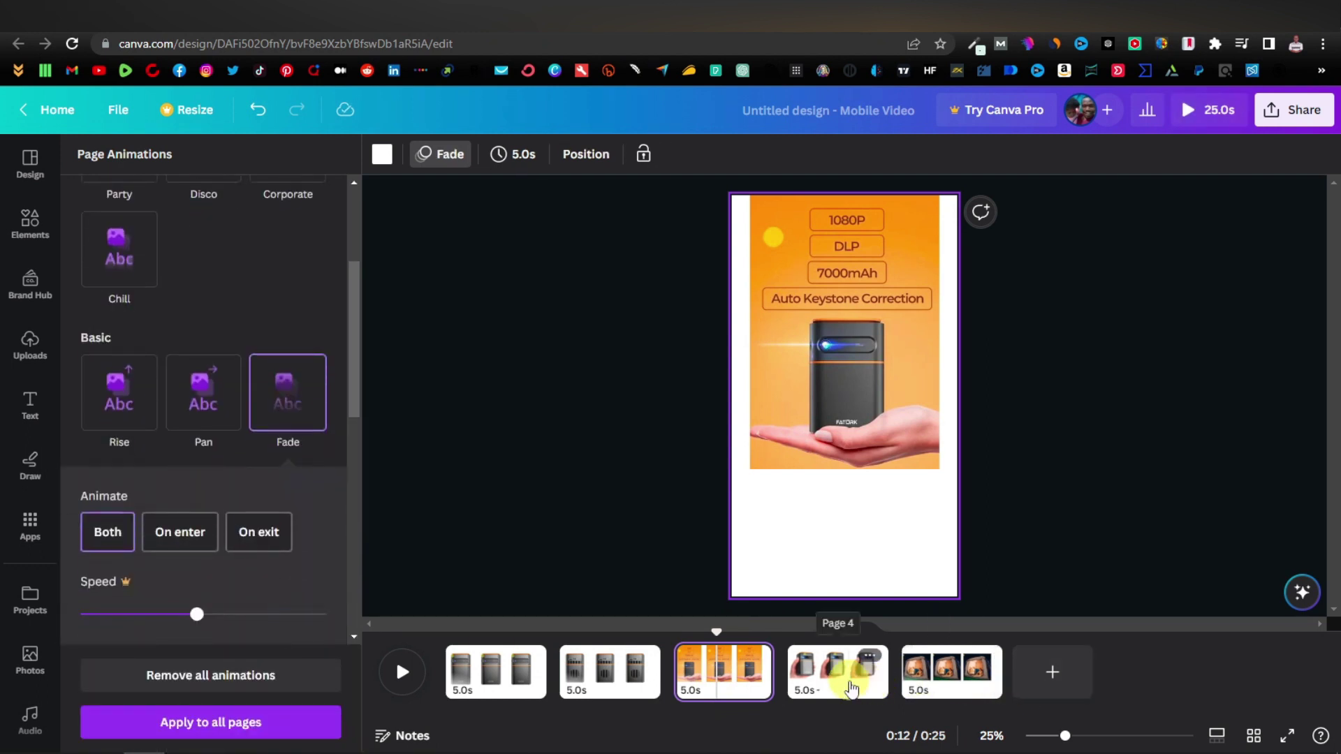
click(851, 688)
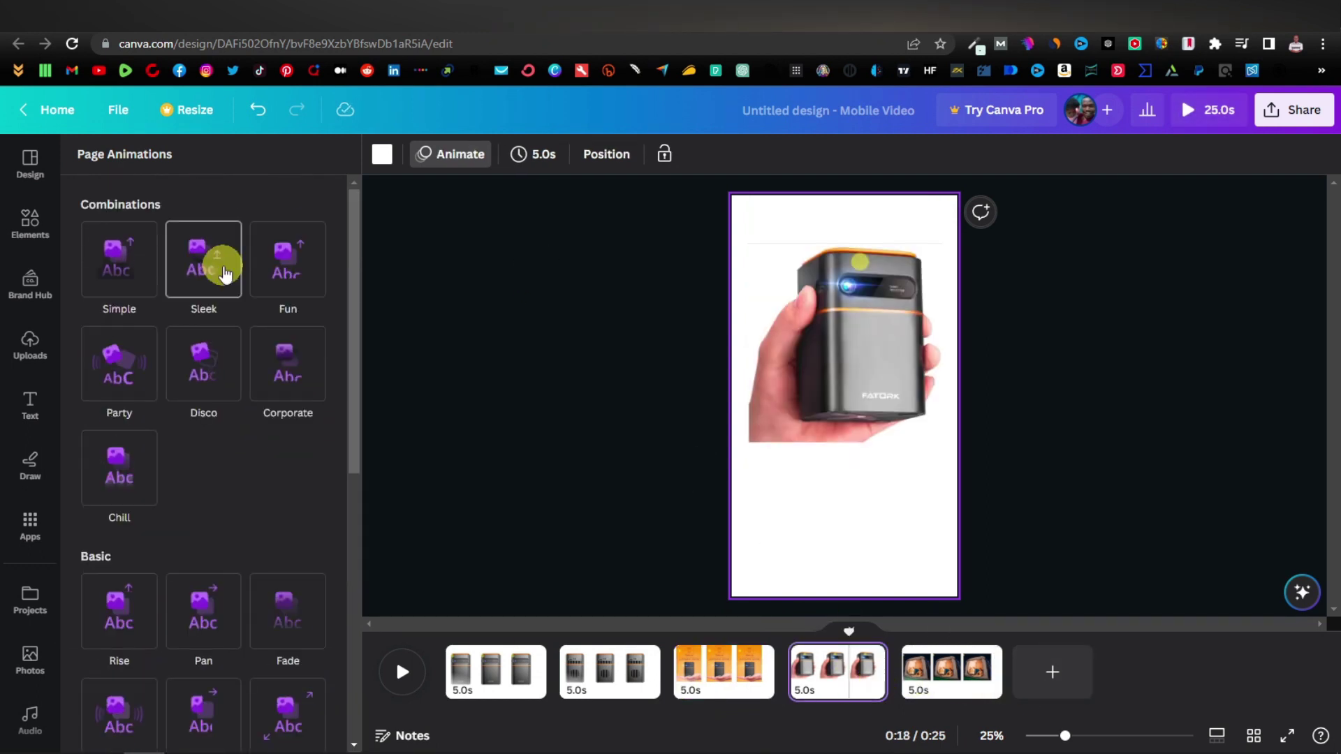
click(221, 272)
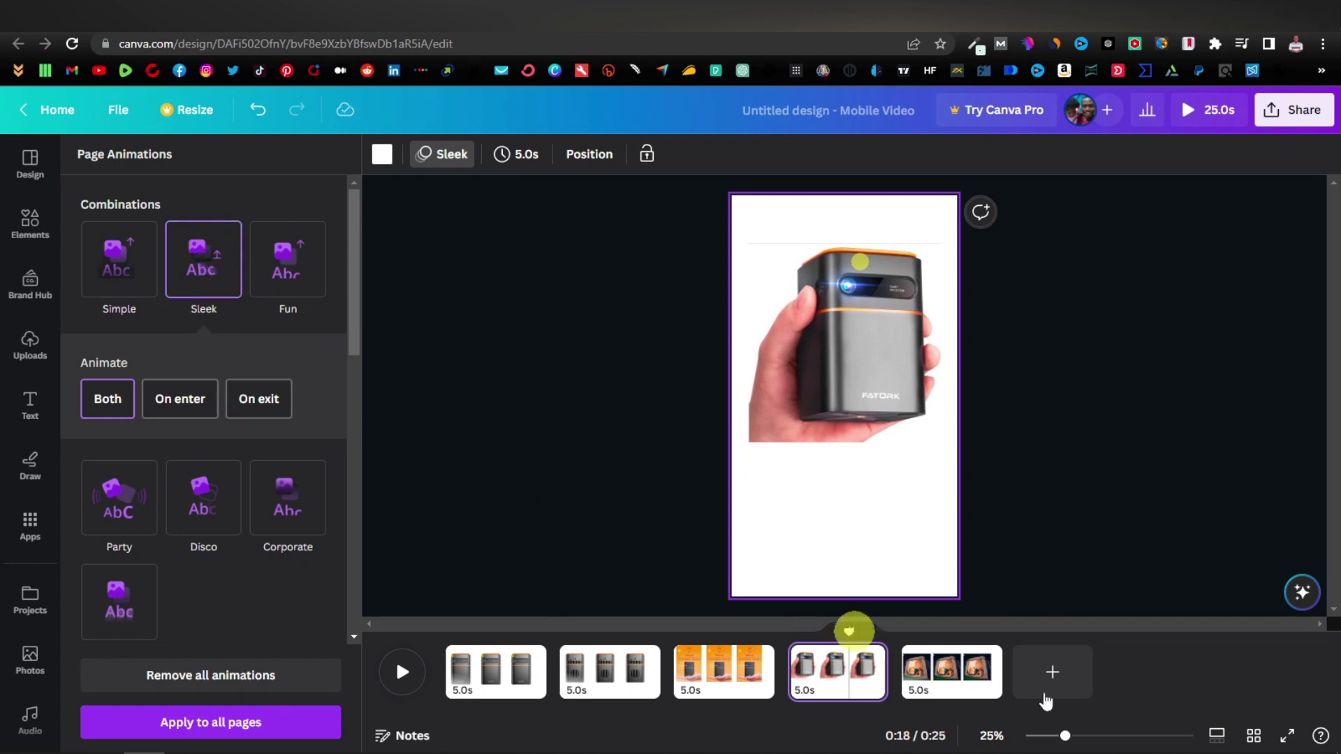
Apply the Simple page animation to the fifth page with the tent image
click(947, 673)
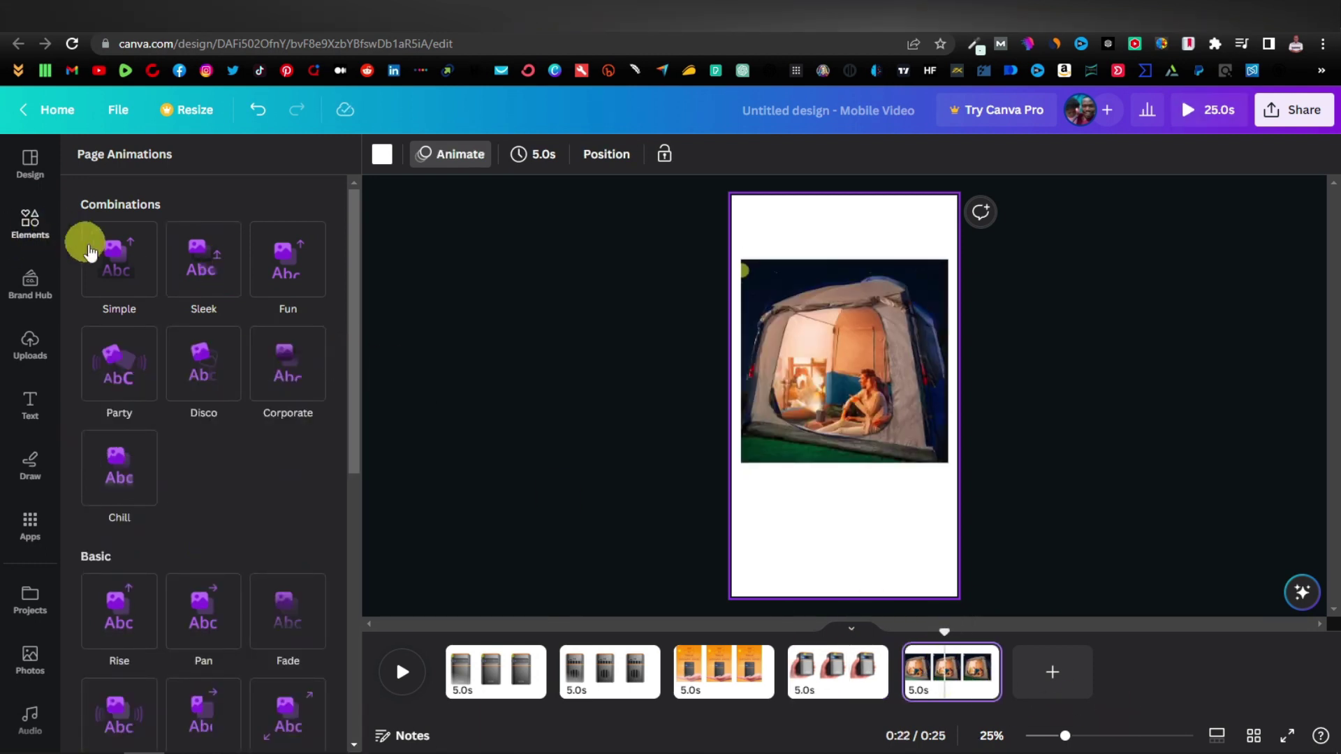
click(124, 264)
click(125, 265)
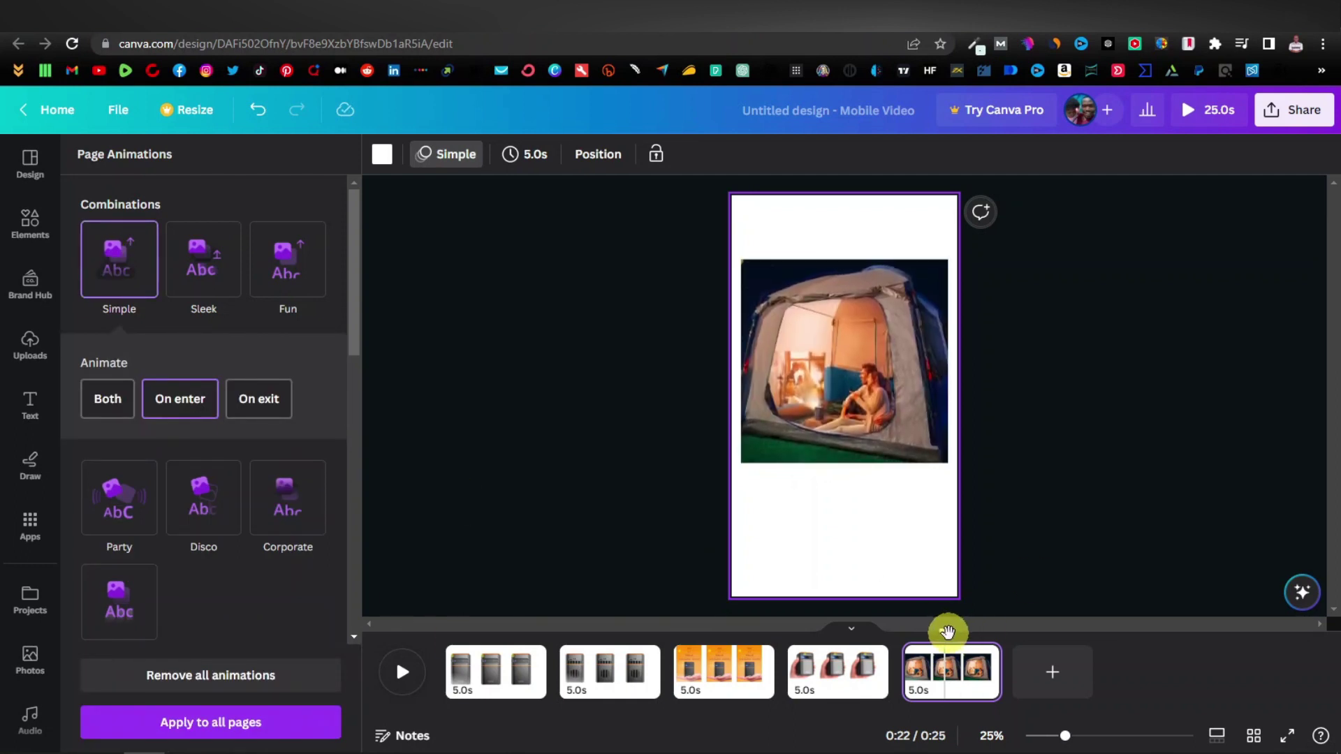
Preview the animated video from its beginning through the transition into the second page, then stop playback
drag(948, 632, 445, 635)
click(402, 671)
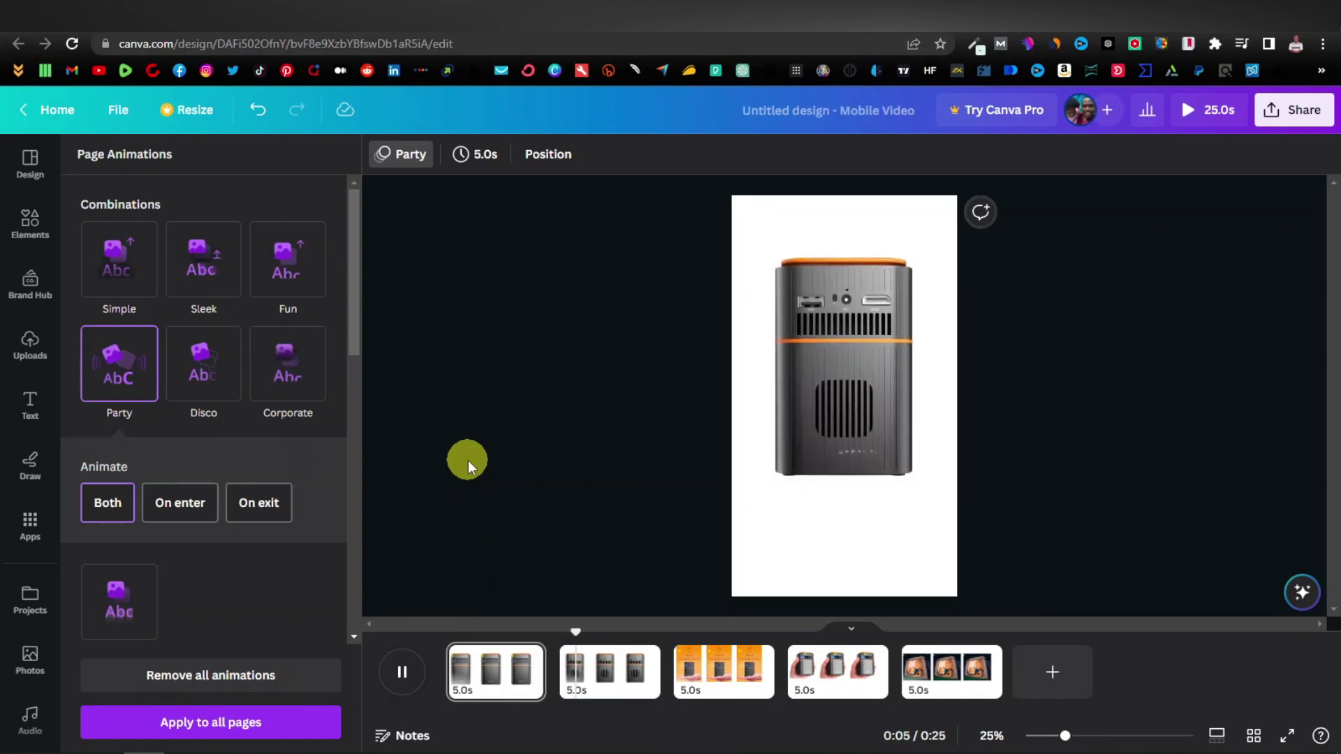
click(406, 673)
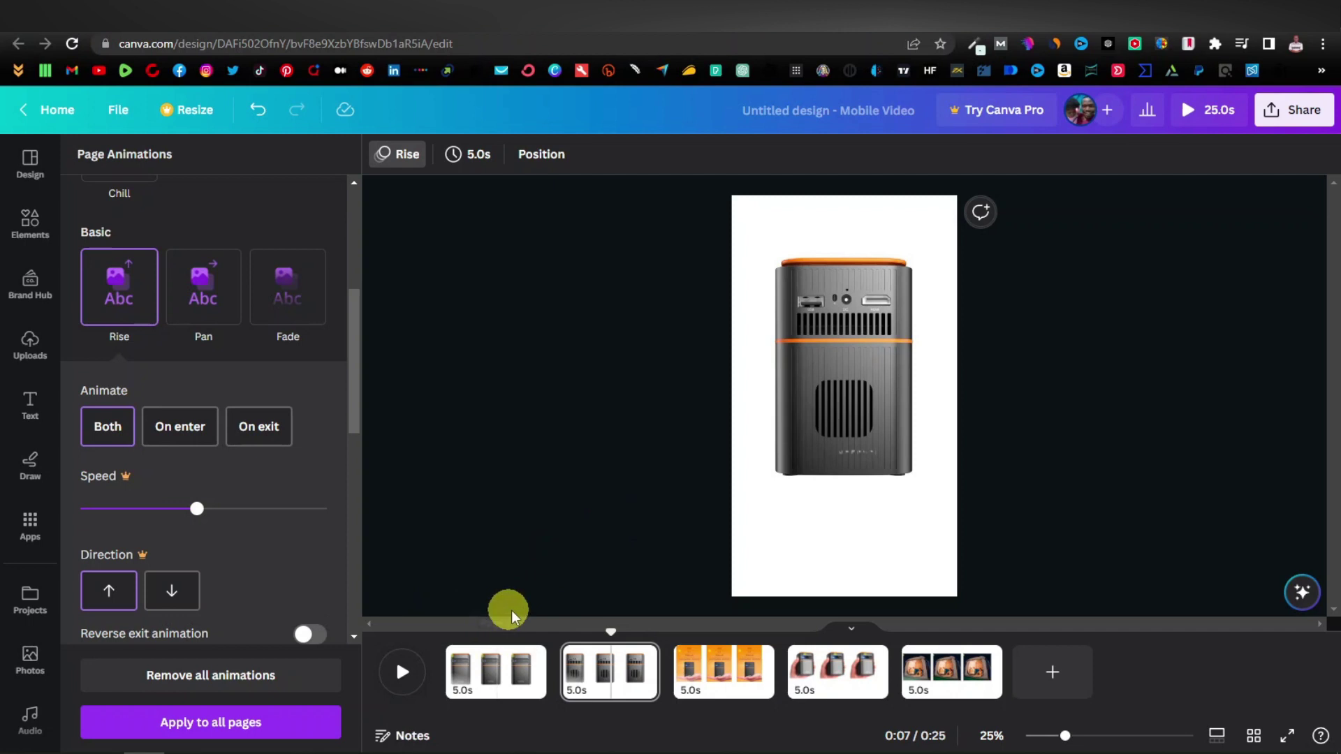
Move the projector image on the first page up near the page's upper edge to make room for text below
click(858, 387)
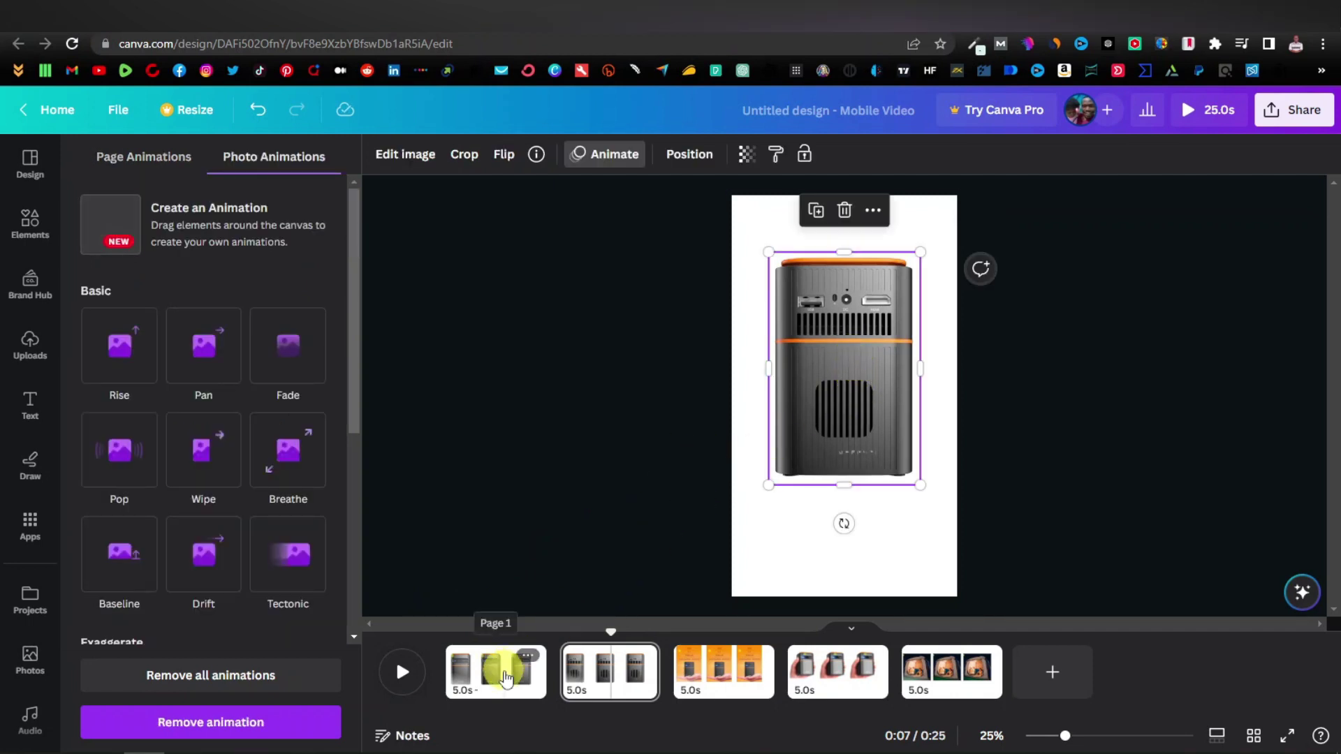
click(501, 679)
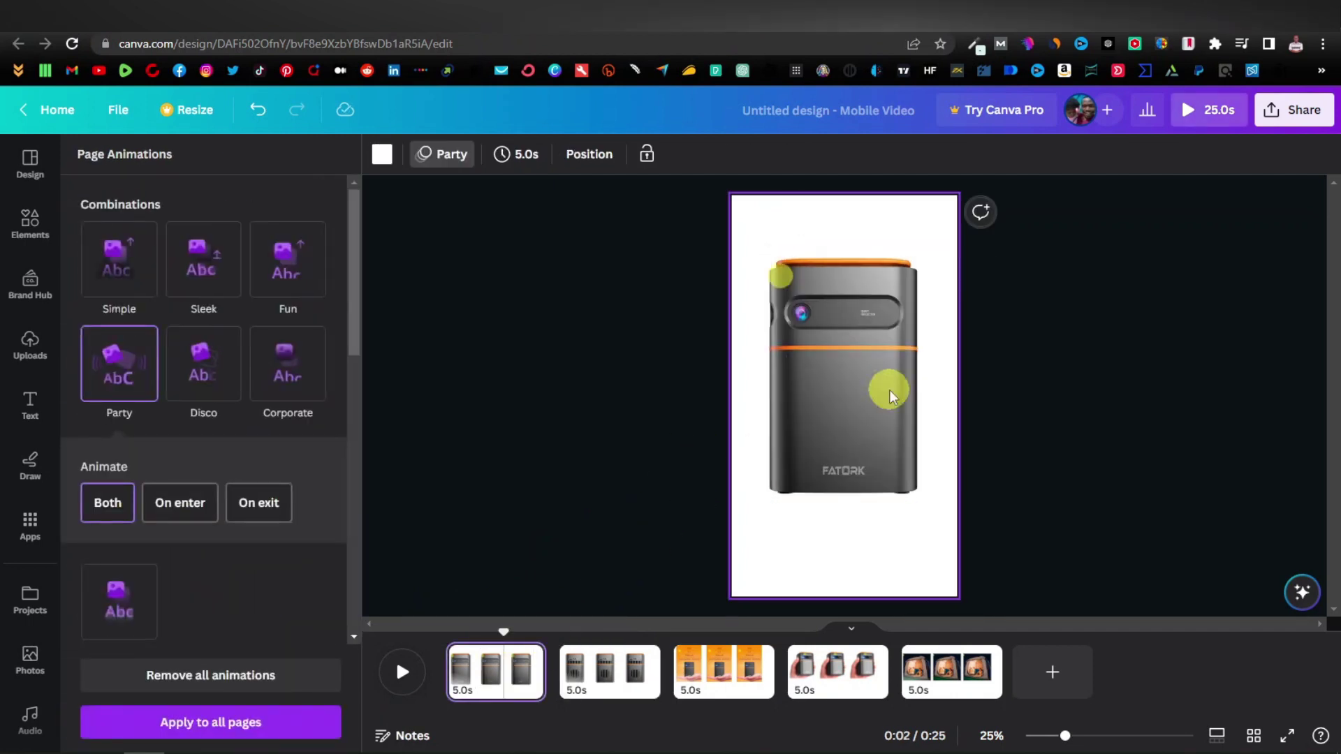
click(860, 380)
drag(852, 366, 850, 370)
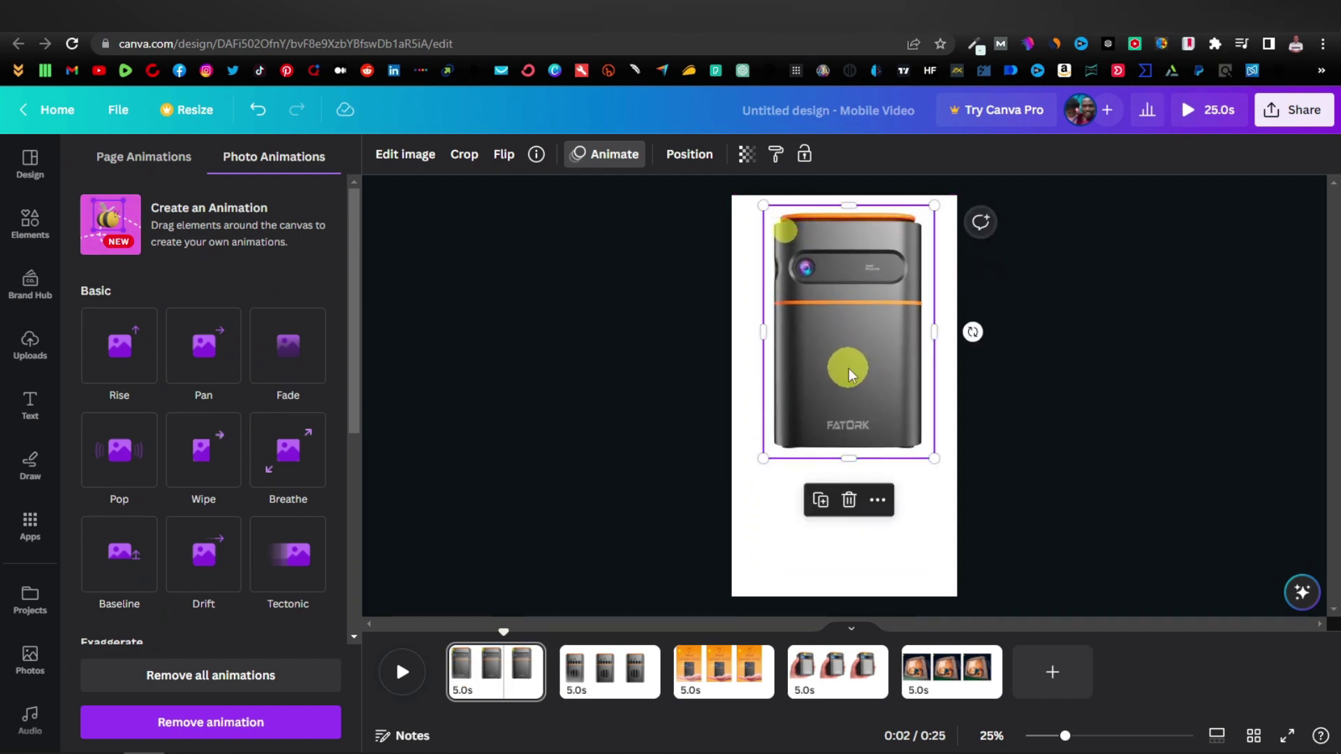
Add the recently used FREE DELIVERY text style to the first page and place it below the projector
click(19, 422)
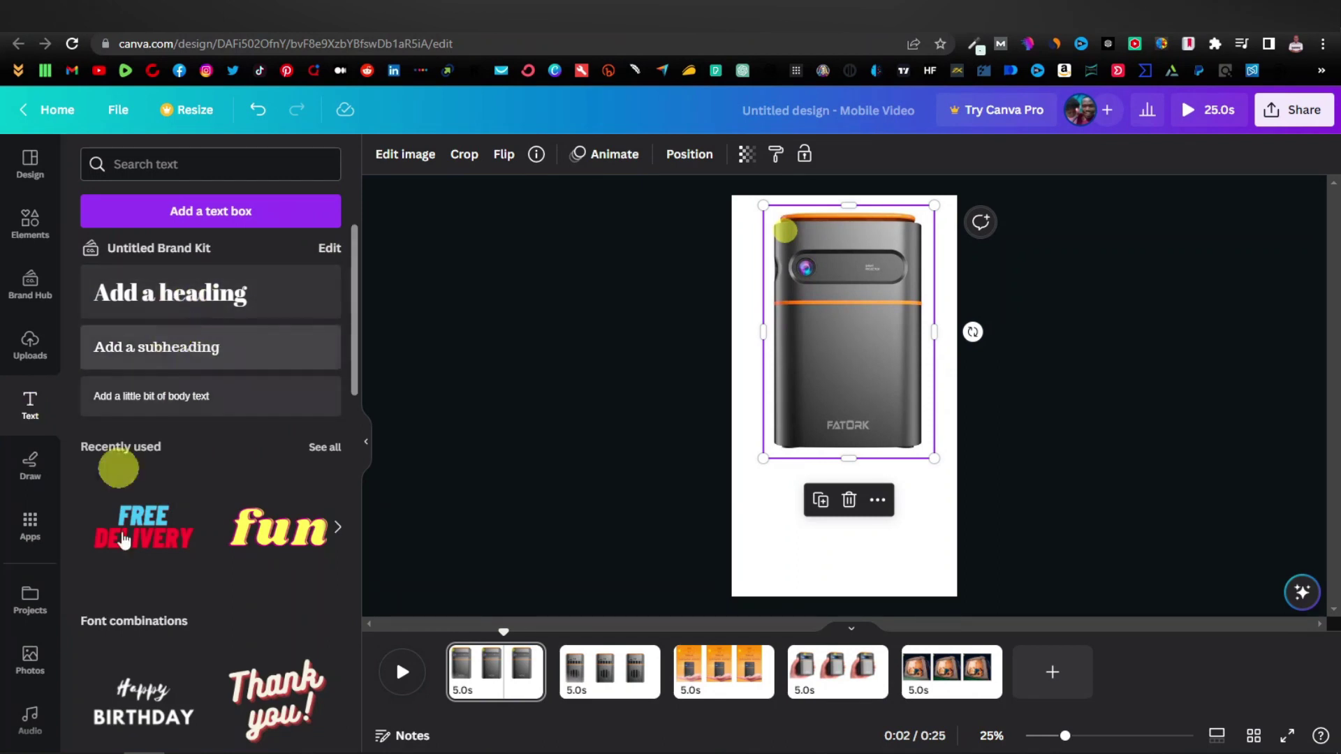
scroll(170, 517, down, 3)
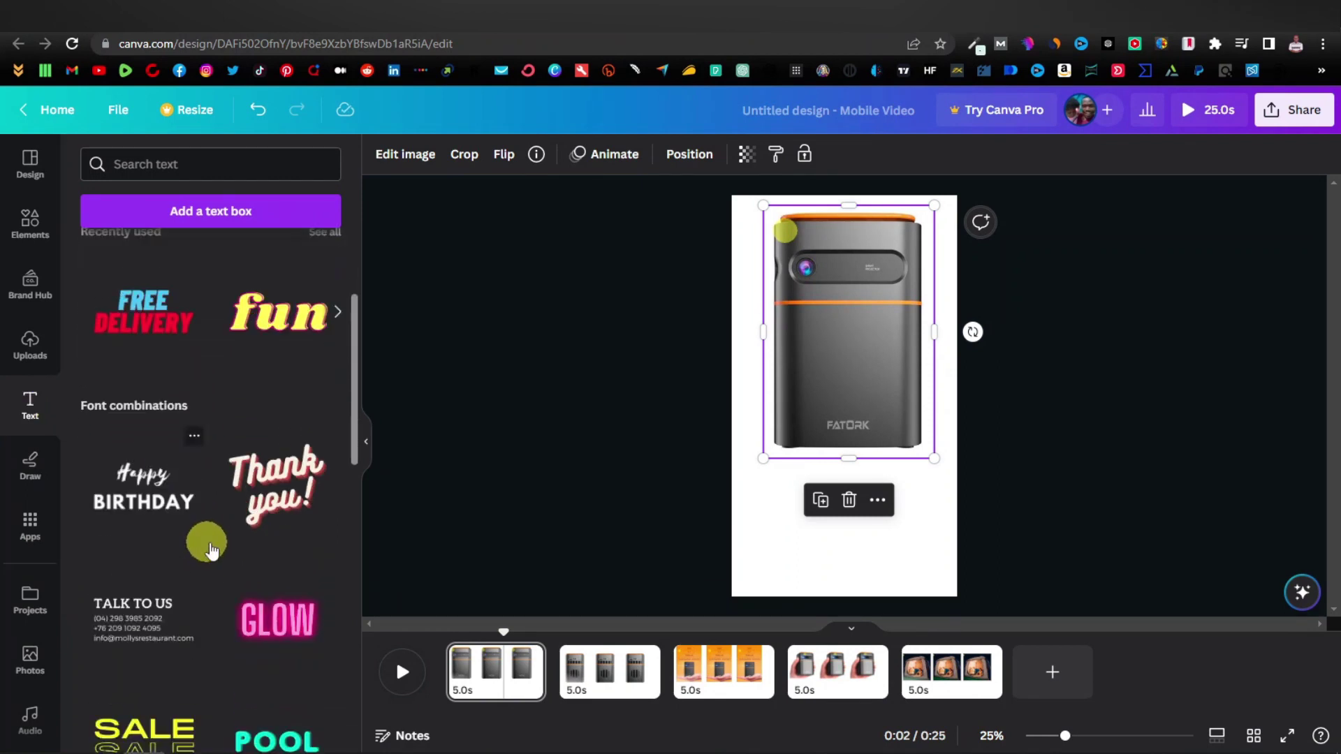
scroll(203, 538, up, 3)
click(194, 519)
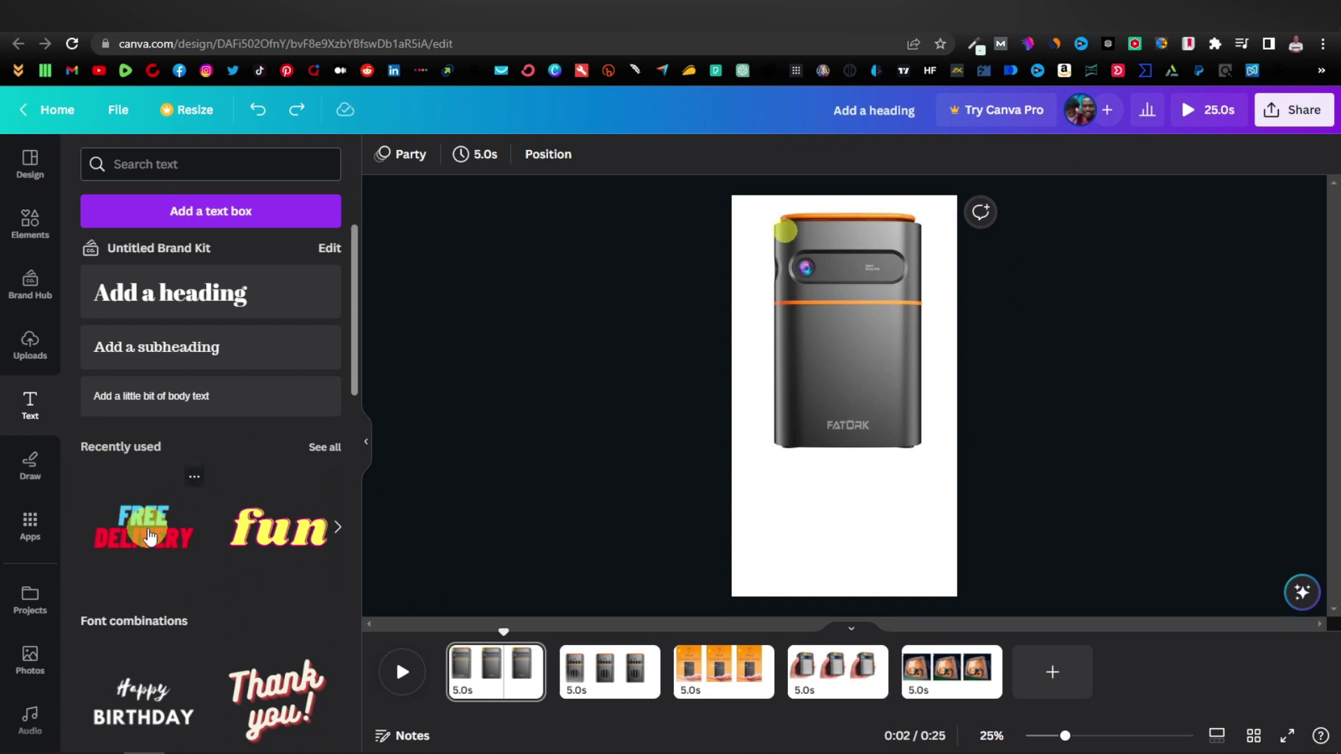
drag(882, 393, 868, 498)
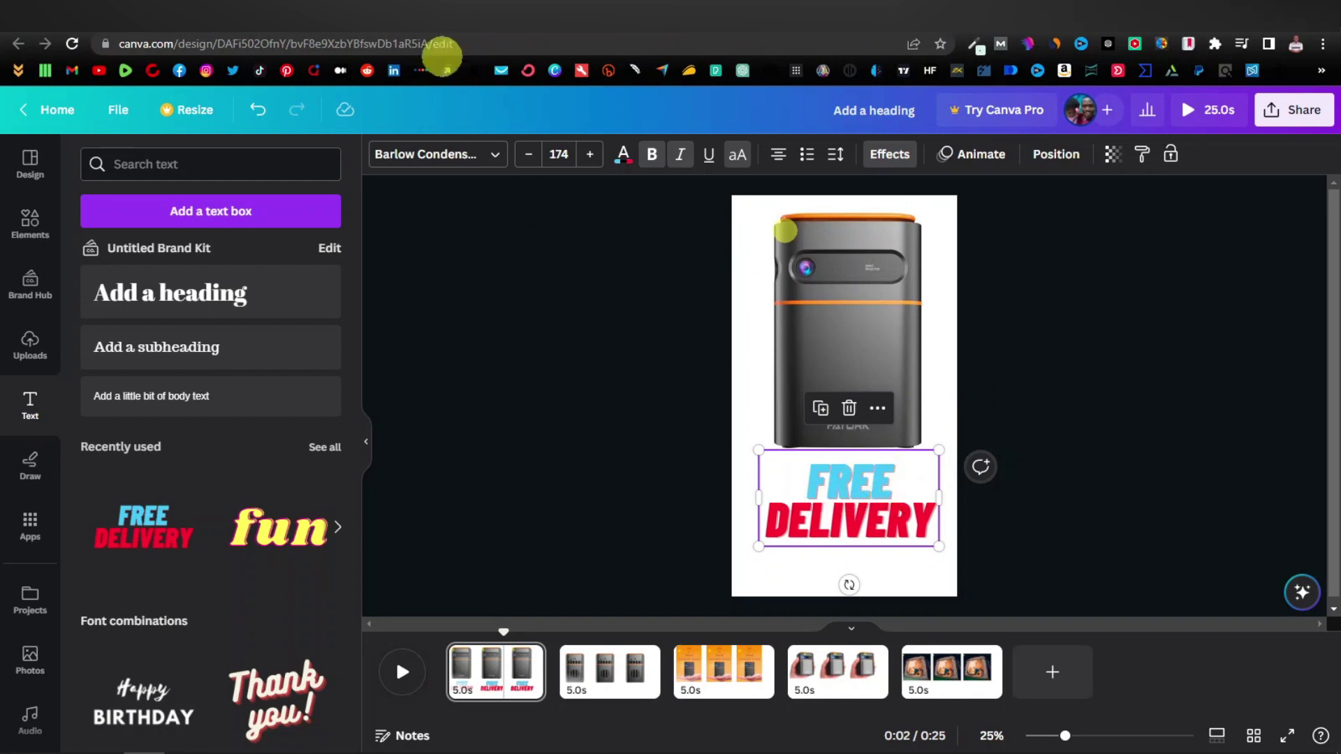
Copy "FATORK Mini Projector, 5G WiFi DLP Smart Portable Movie Projector" from the Amazon listing's title and return to the Canva design
key(ctrl+Tab)
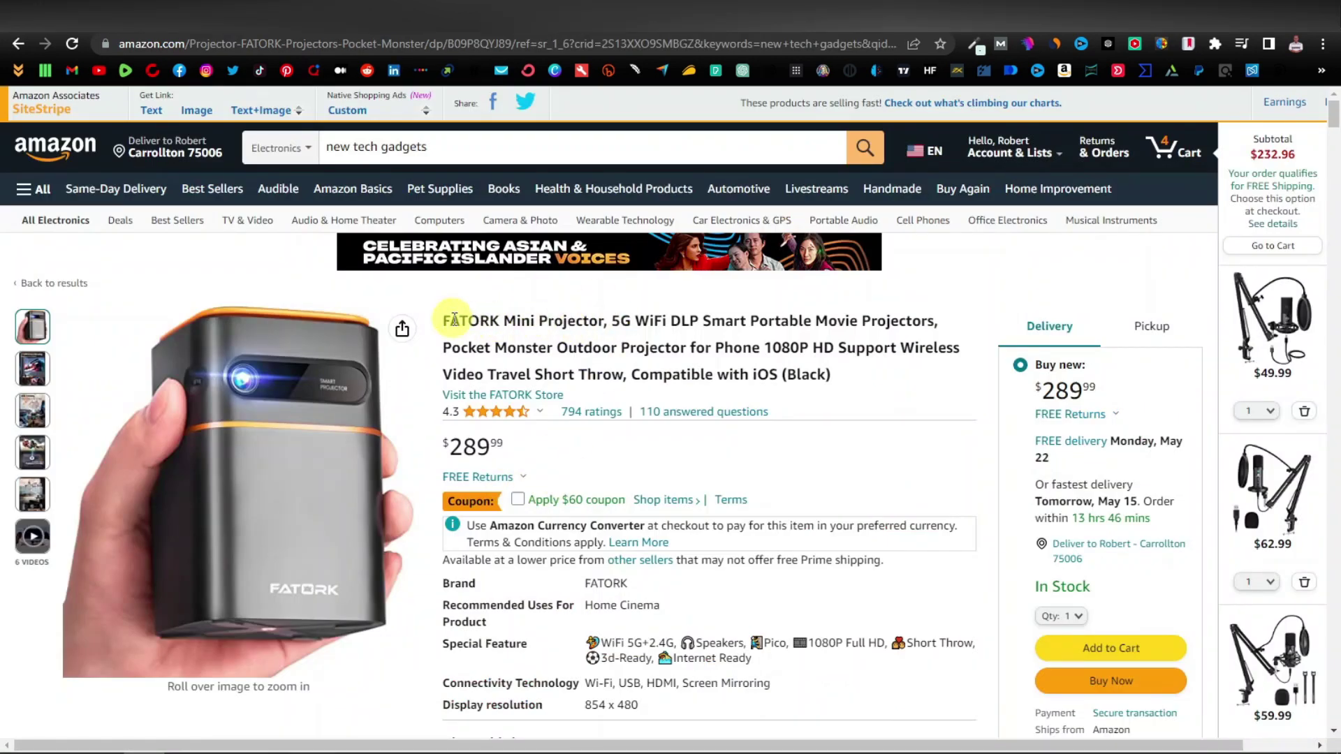
drag(492, 319, 927, 322)
right_click(894, 327)
click(946, 346)
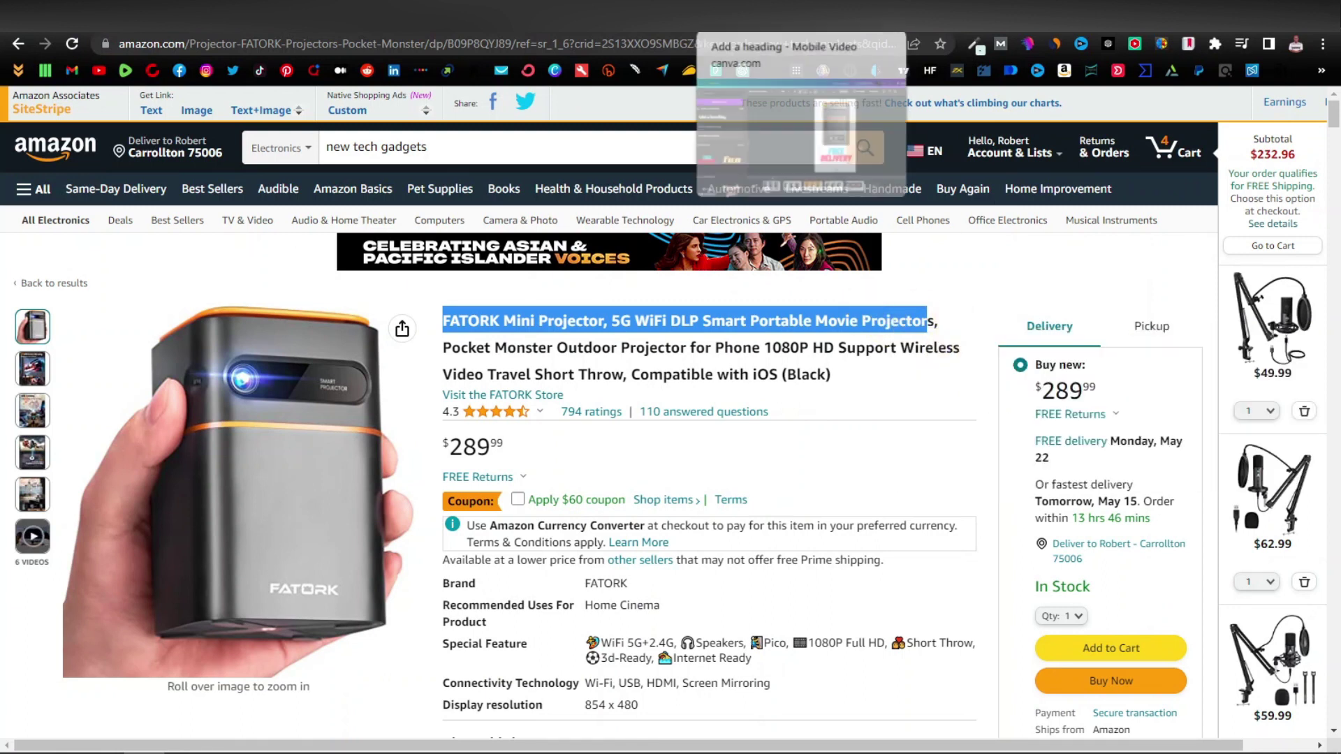
click(768, 16)
Replace the FREE DELIVERY text with a default heading enlarged to font size 78 and centered below the projector
double_click(858, 512)
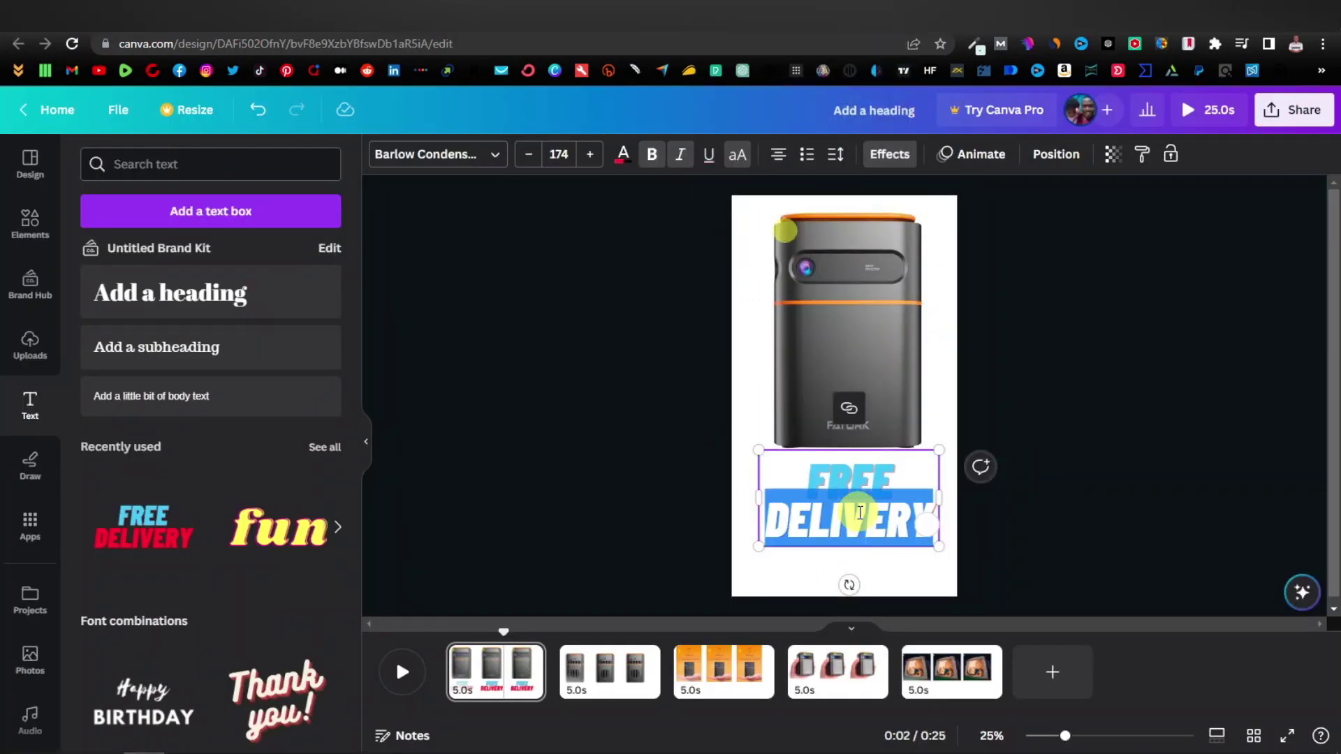
click(848, 408)
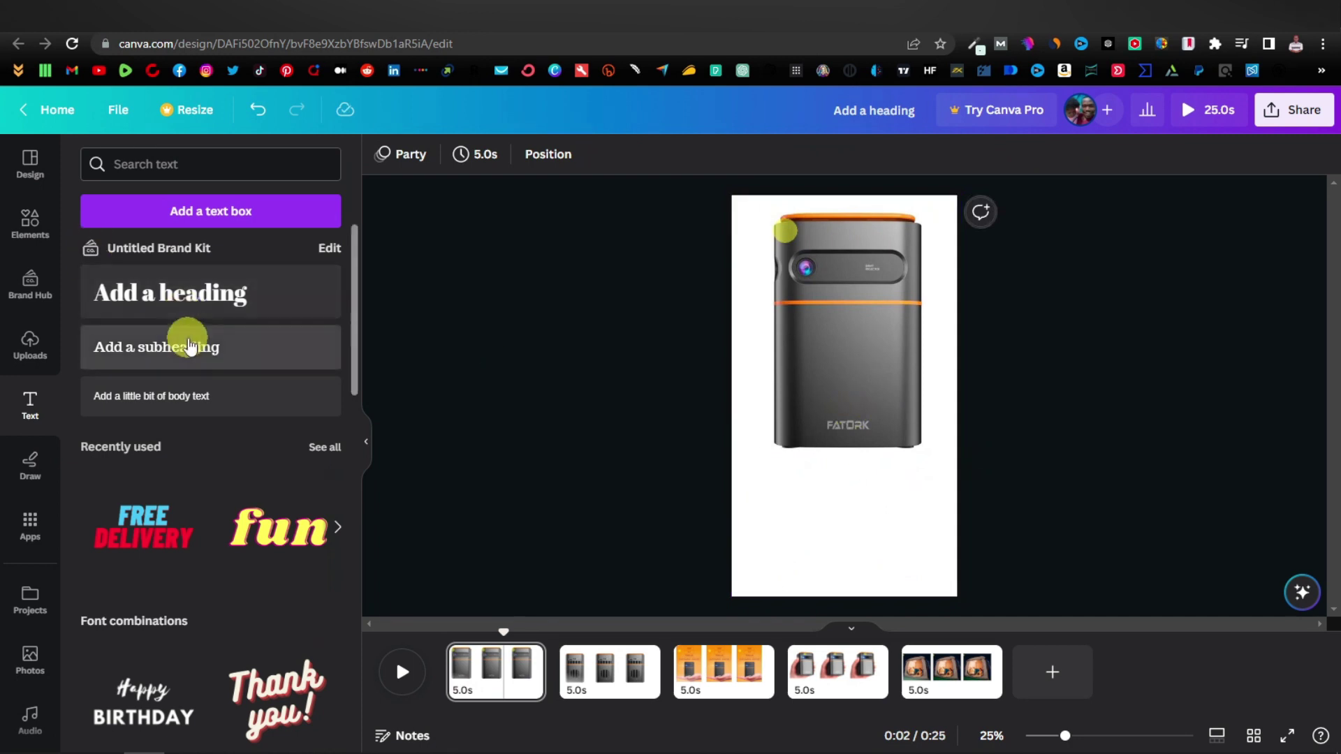
click(179, 315)
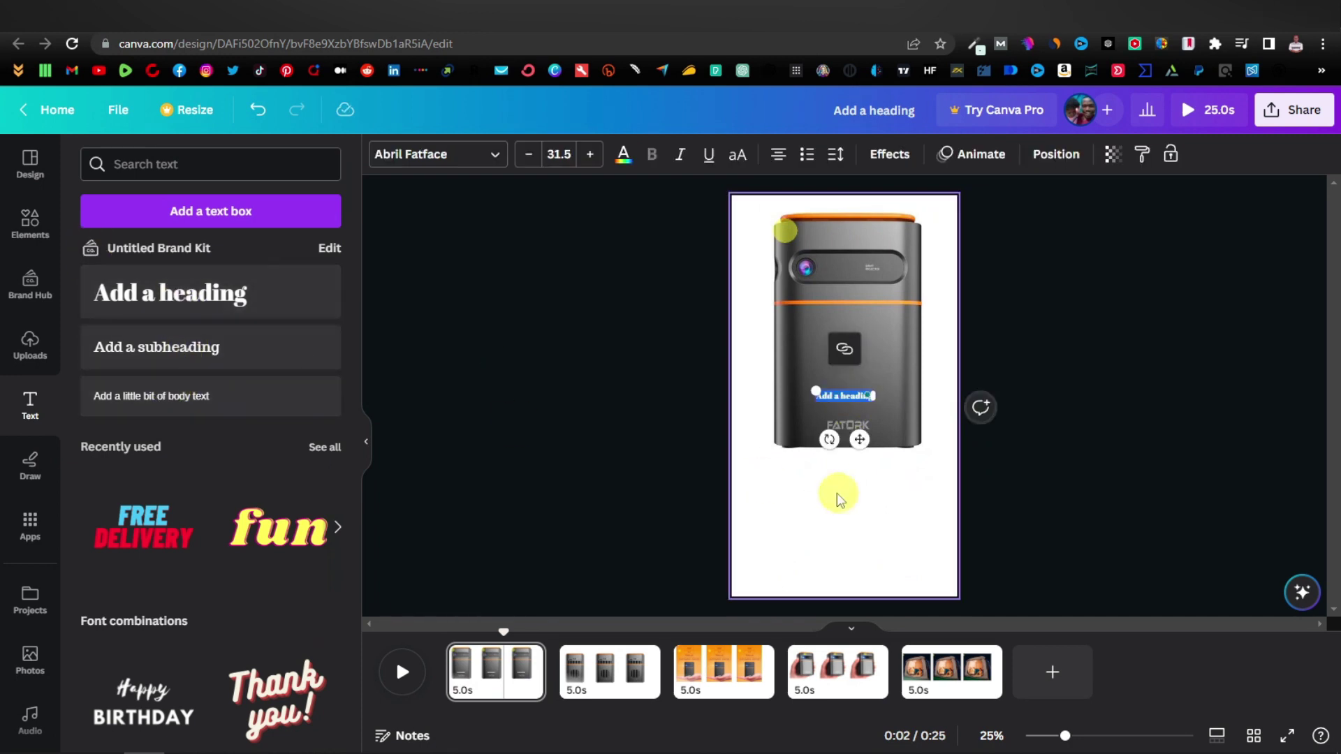
drag(809, 380, 761, 335)
drag(859, 451, 863, 533)
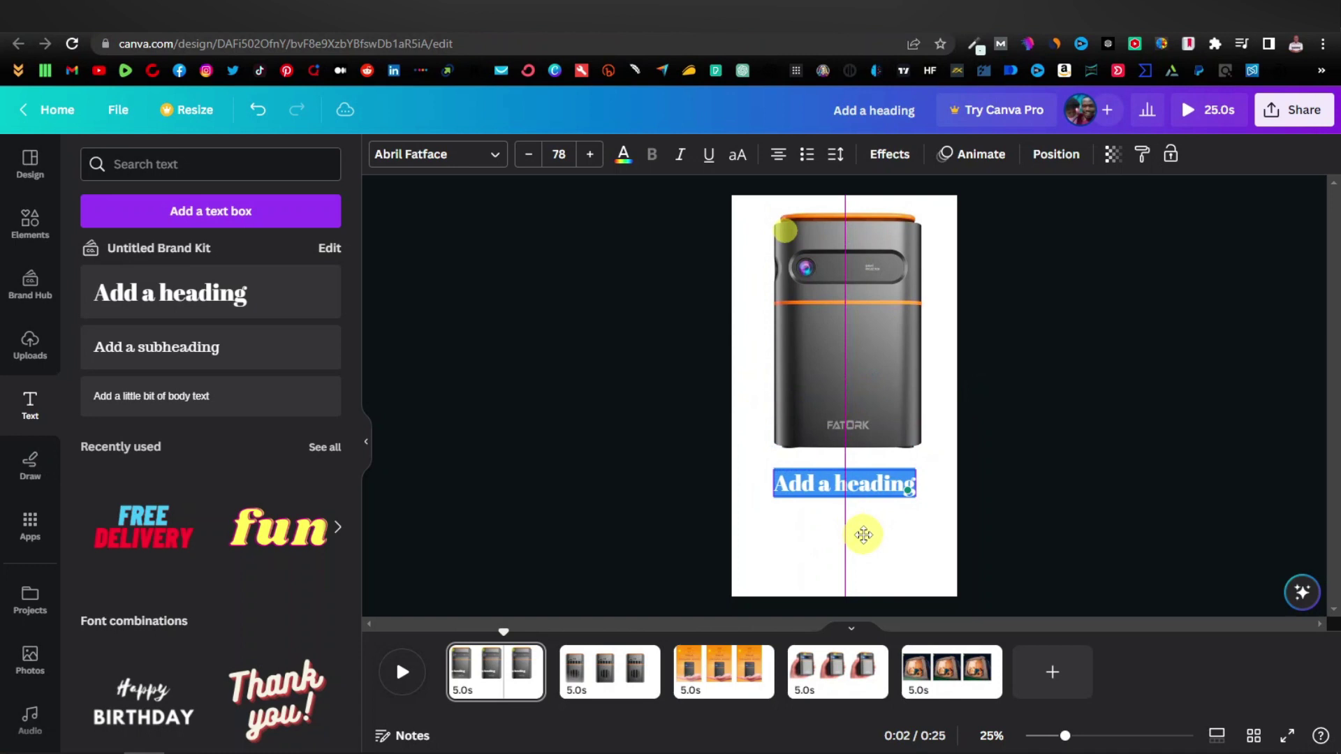
Replace the heading's placeholder text with the copied FATORK Mini Projector title
triple_click(843, 487)
right_click(843, 487)
click(896, 267)
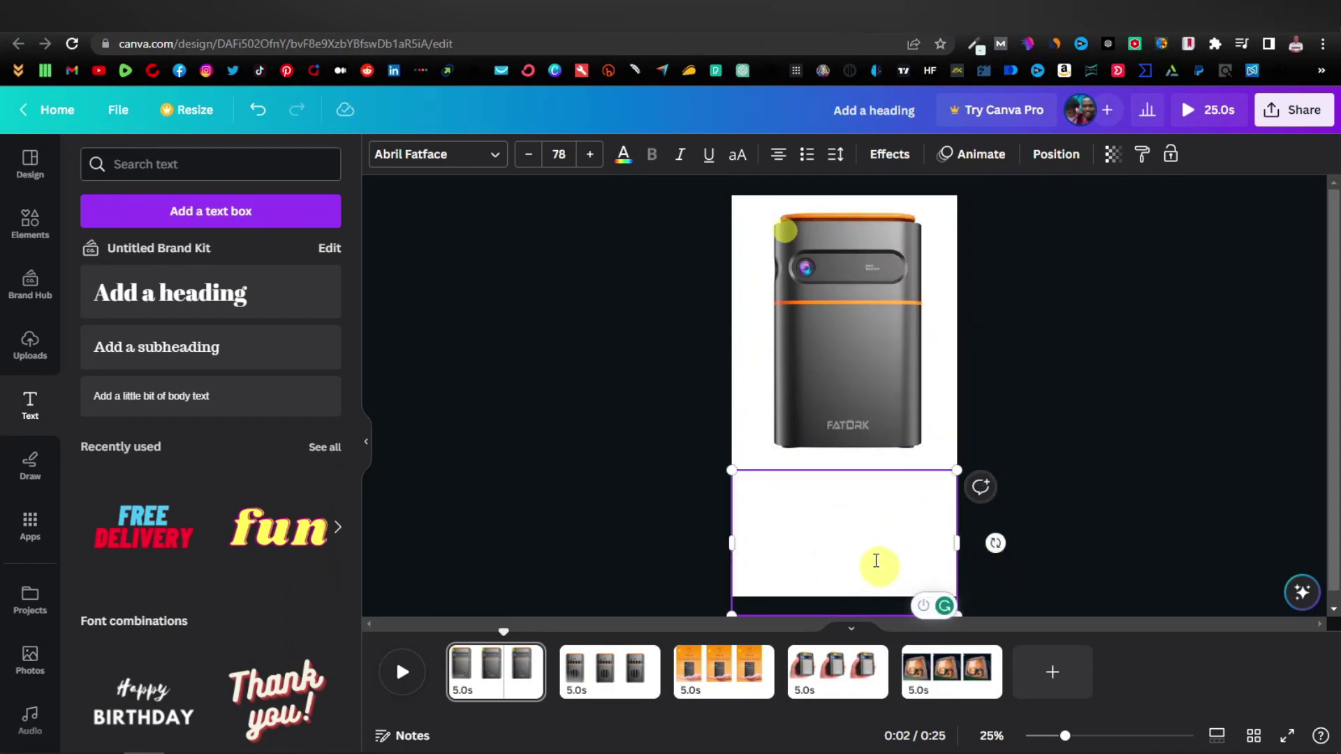
Set the color of the entire pasted projector title to black
triple_click(856, 546)
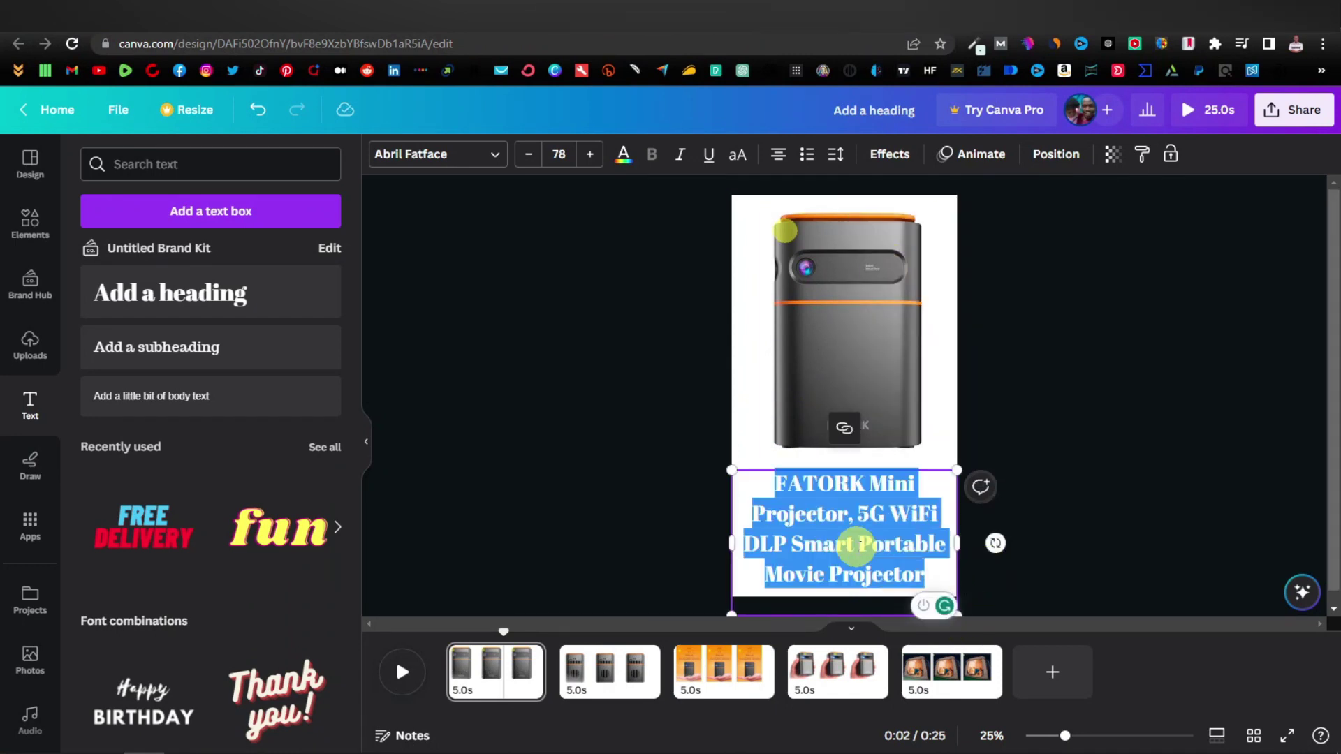
click(621, 158)
click(102, 589)
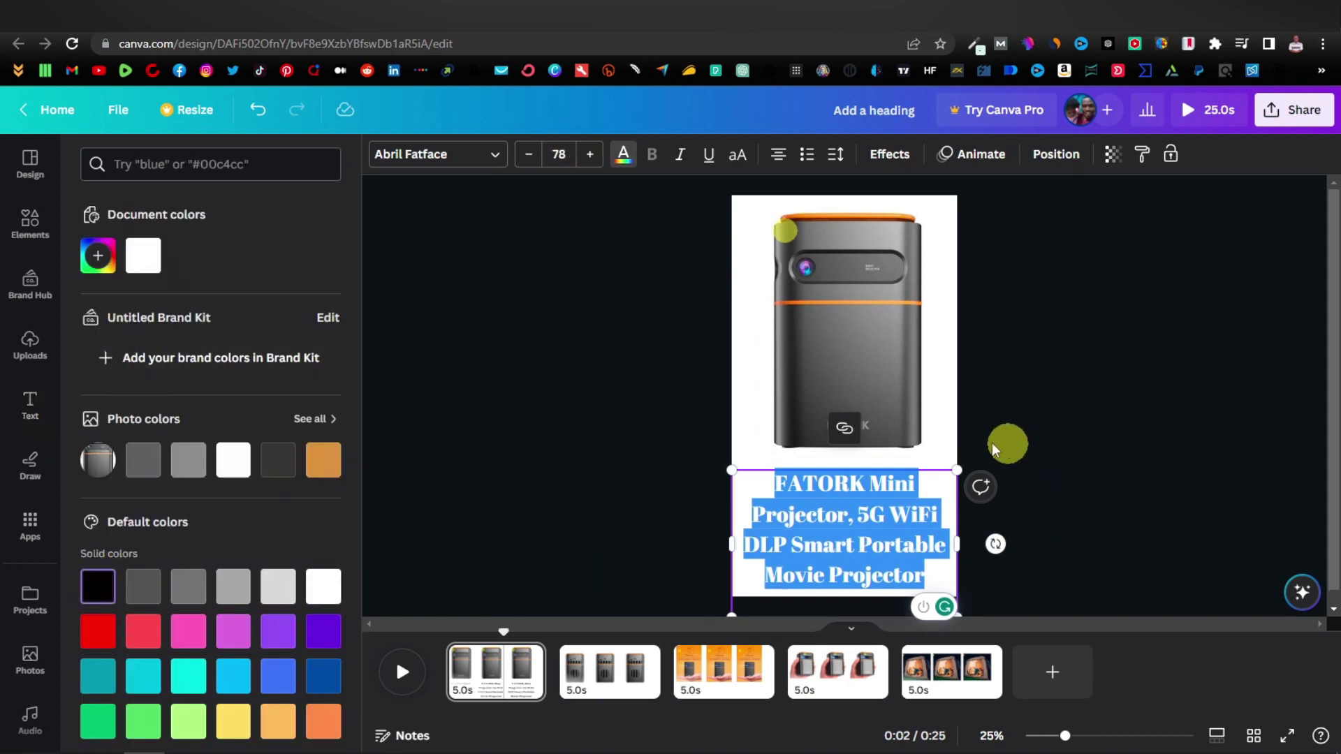
click(948, 429)
click(890, 518)
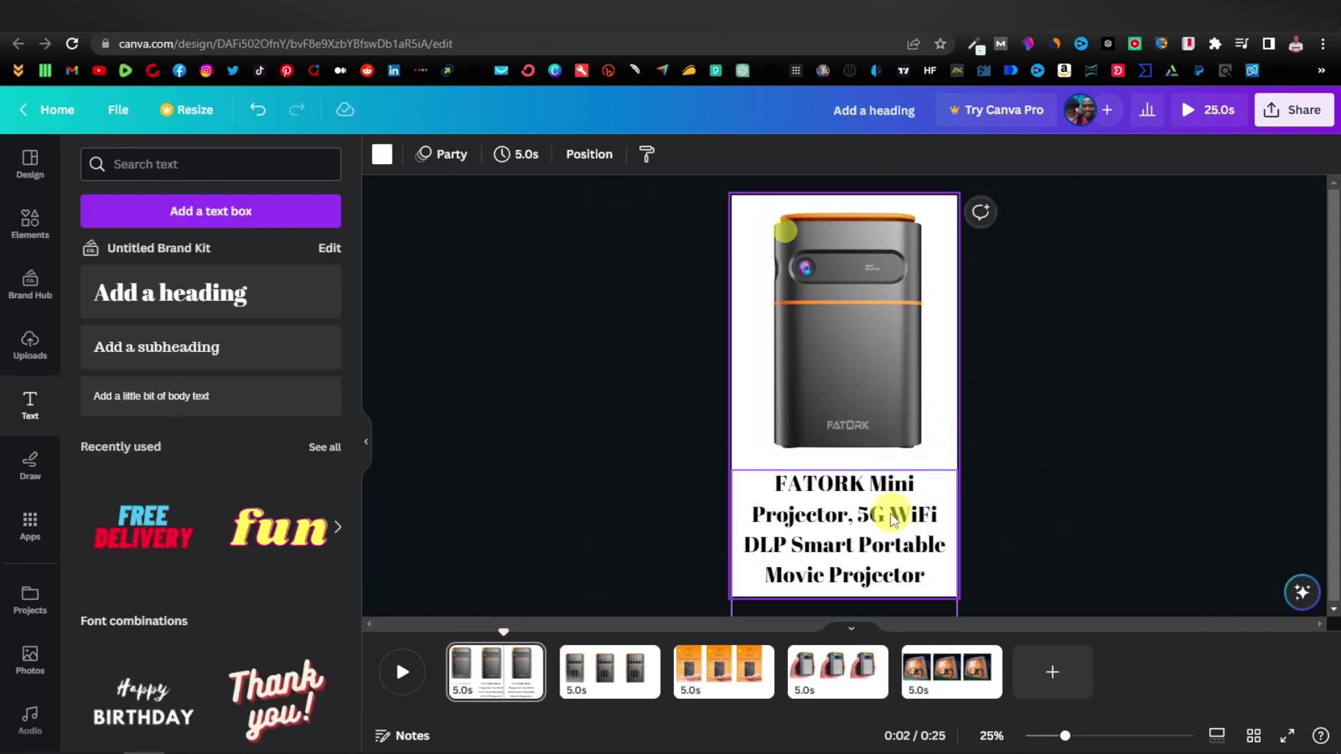
Set the font of page 1's projector title to Montserrat Classic
click(894, 542)
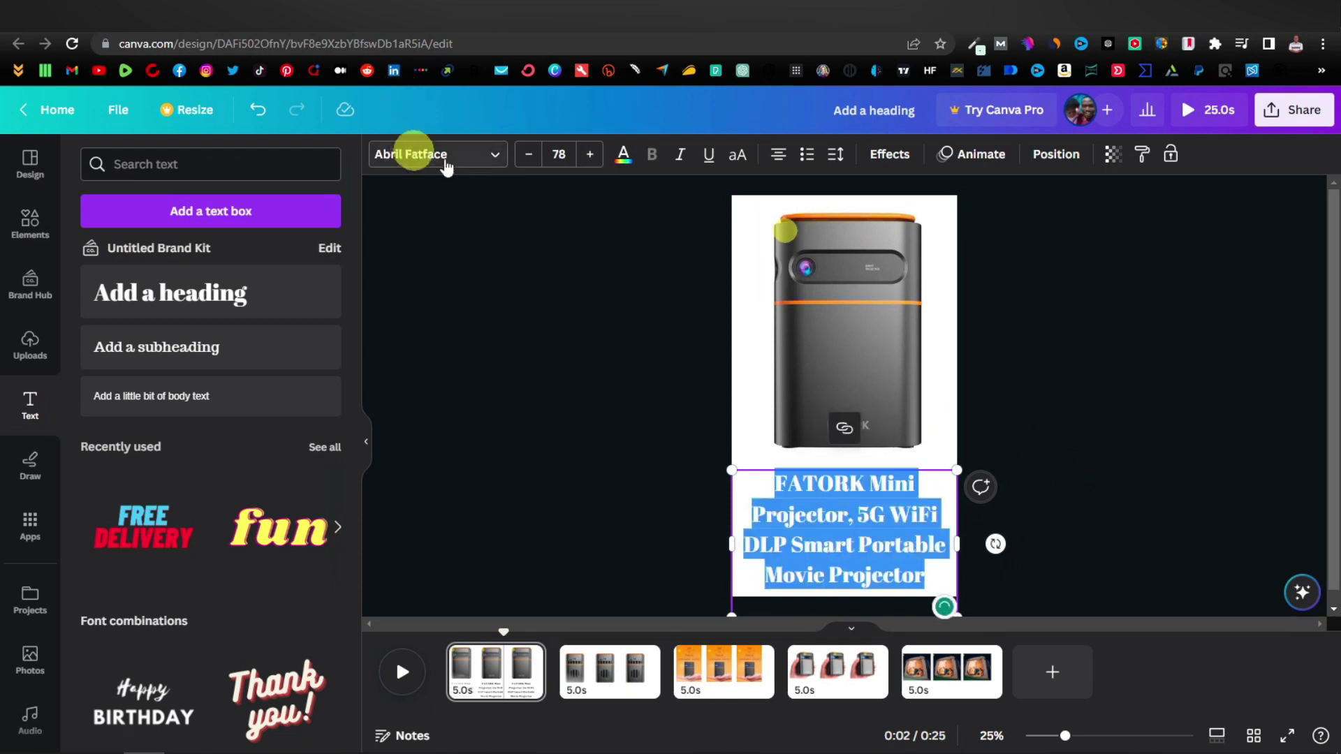
click(494, 157)
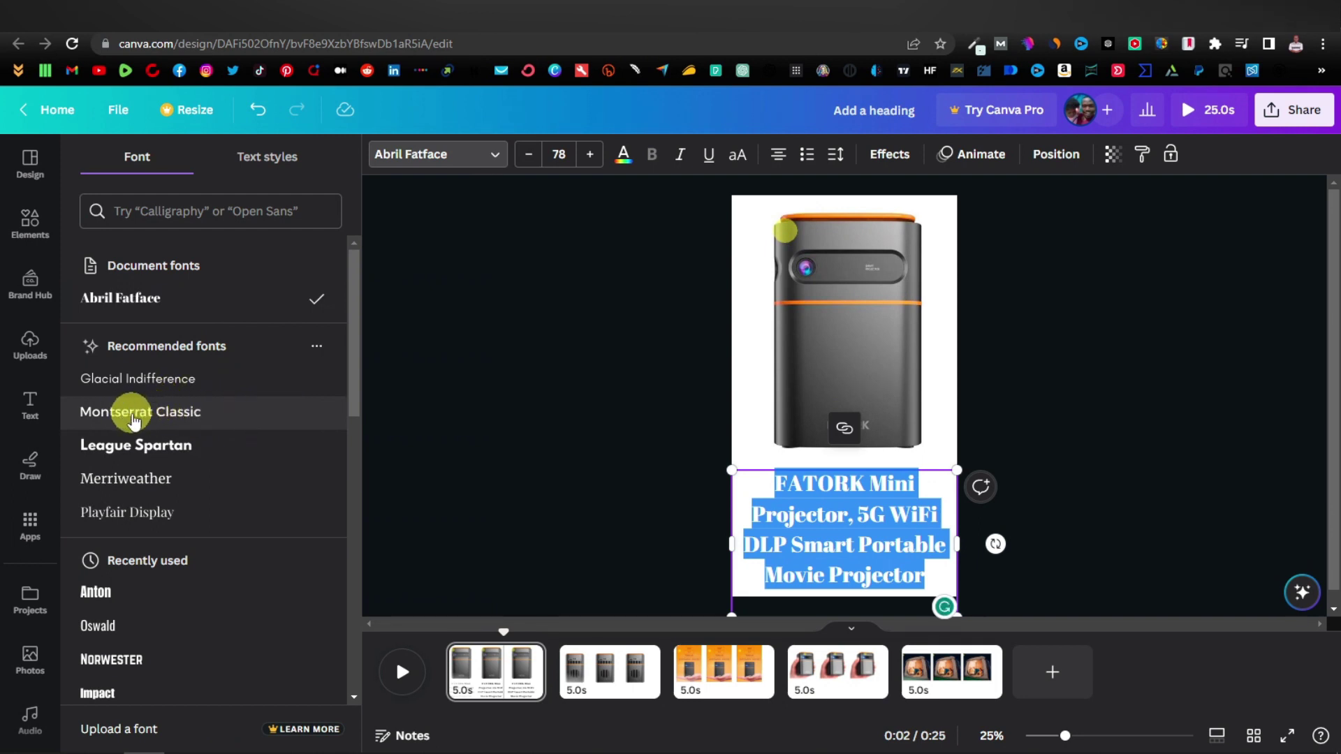
click(162, 413)
click(975, 461)
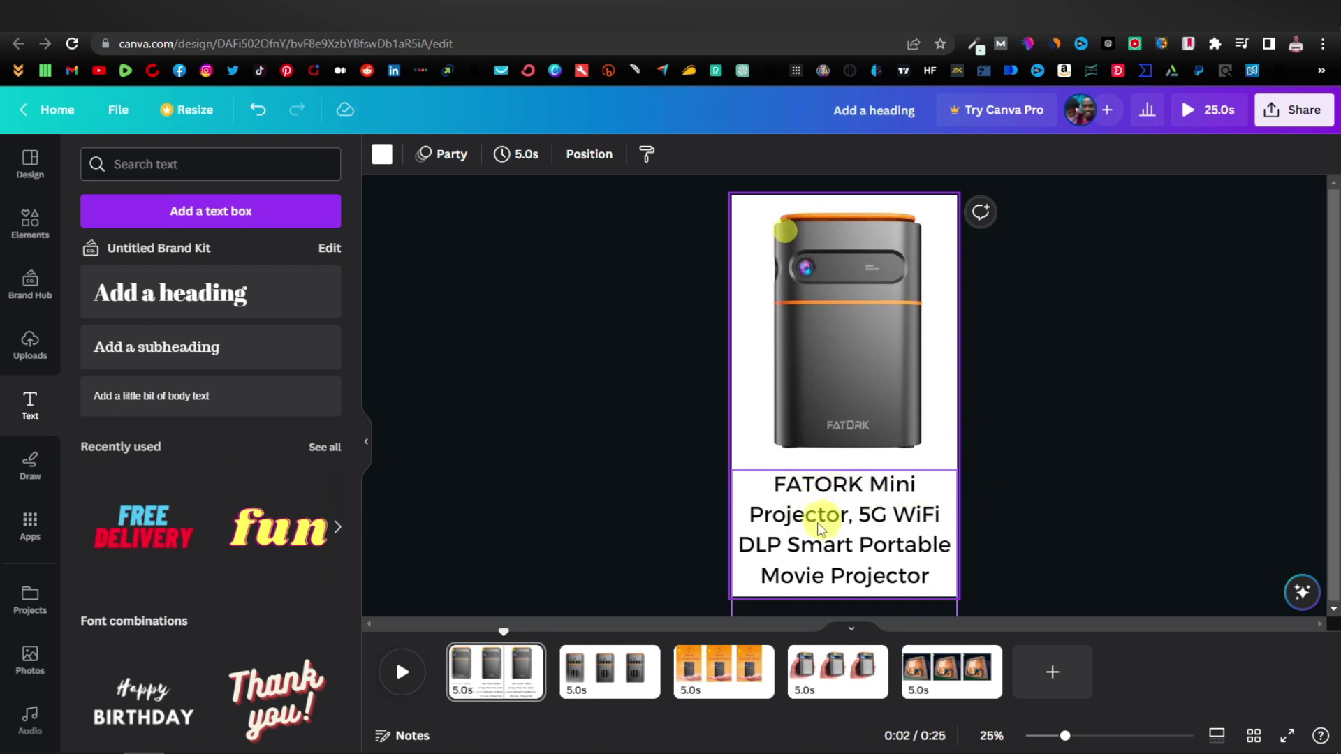
Reword the title to "FATORK Mini Projector is a 5G WiFi DLP Smart Portable Movie Projector" and shrink it to size 66, centered below the projector
click(860, 522)
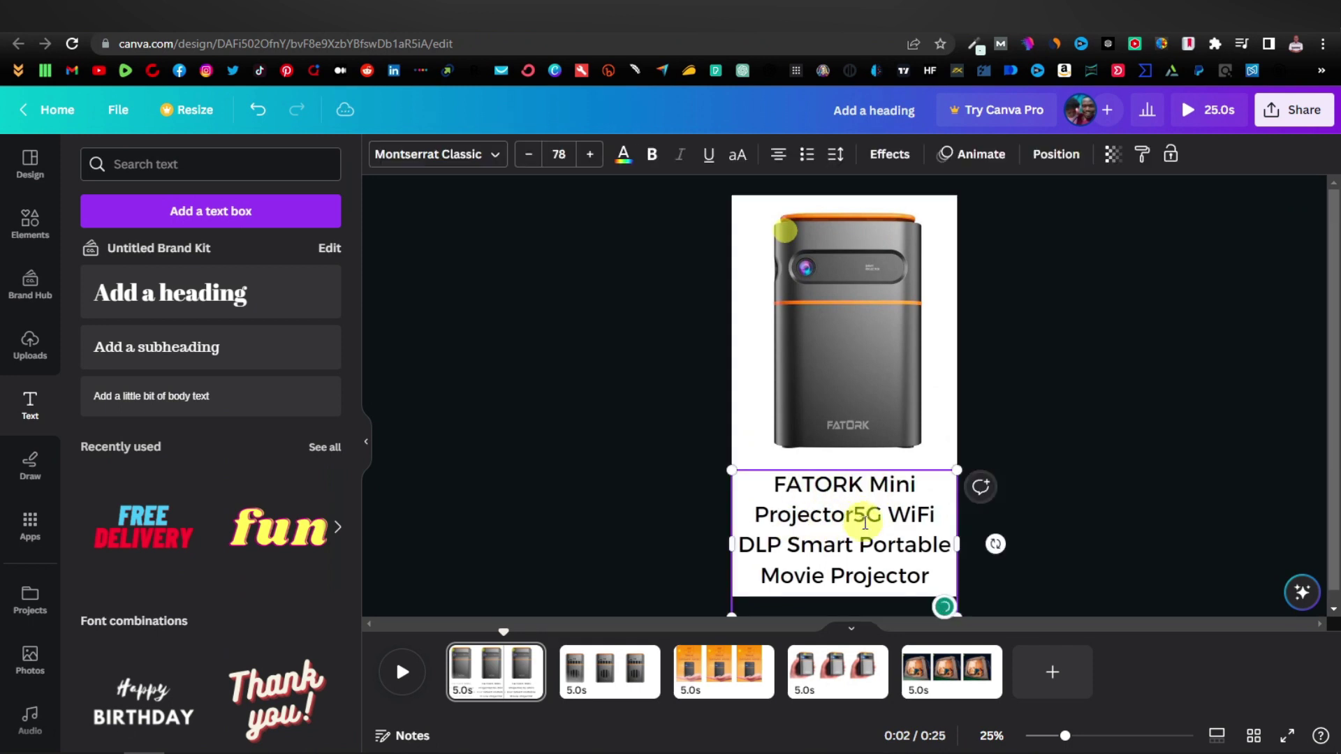
text(is a)
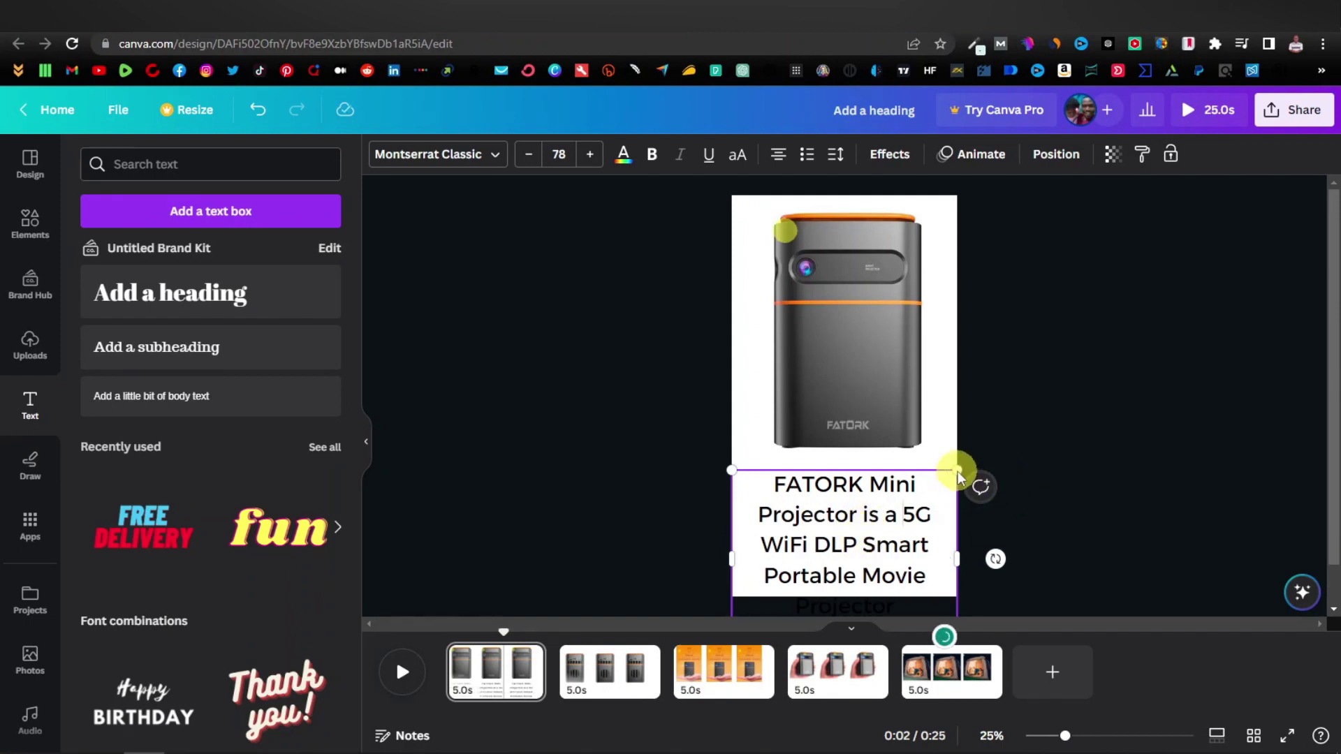
mouse_move(958, 469)
mouse_down()
mouse_move(928, 484)
mouse_move(936, 458)
mouse_up()
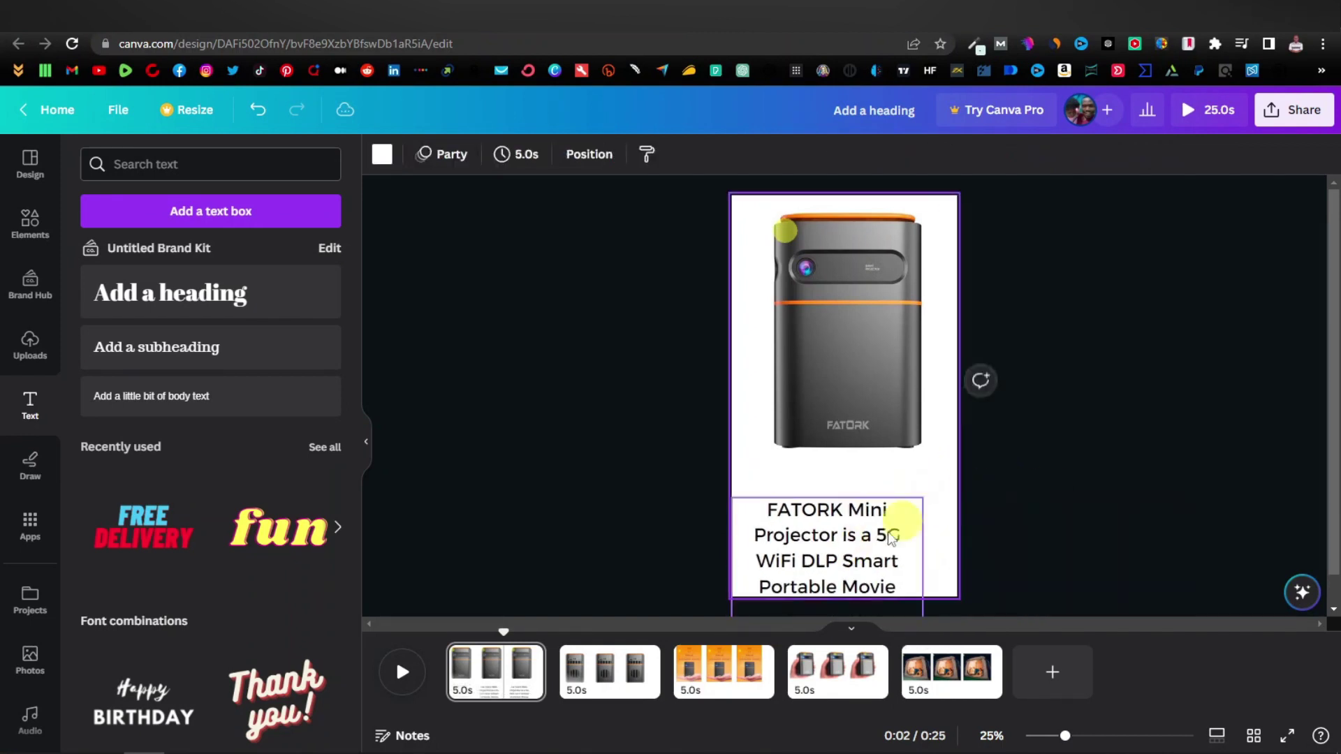
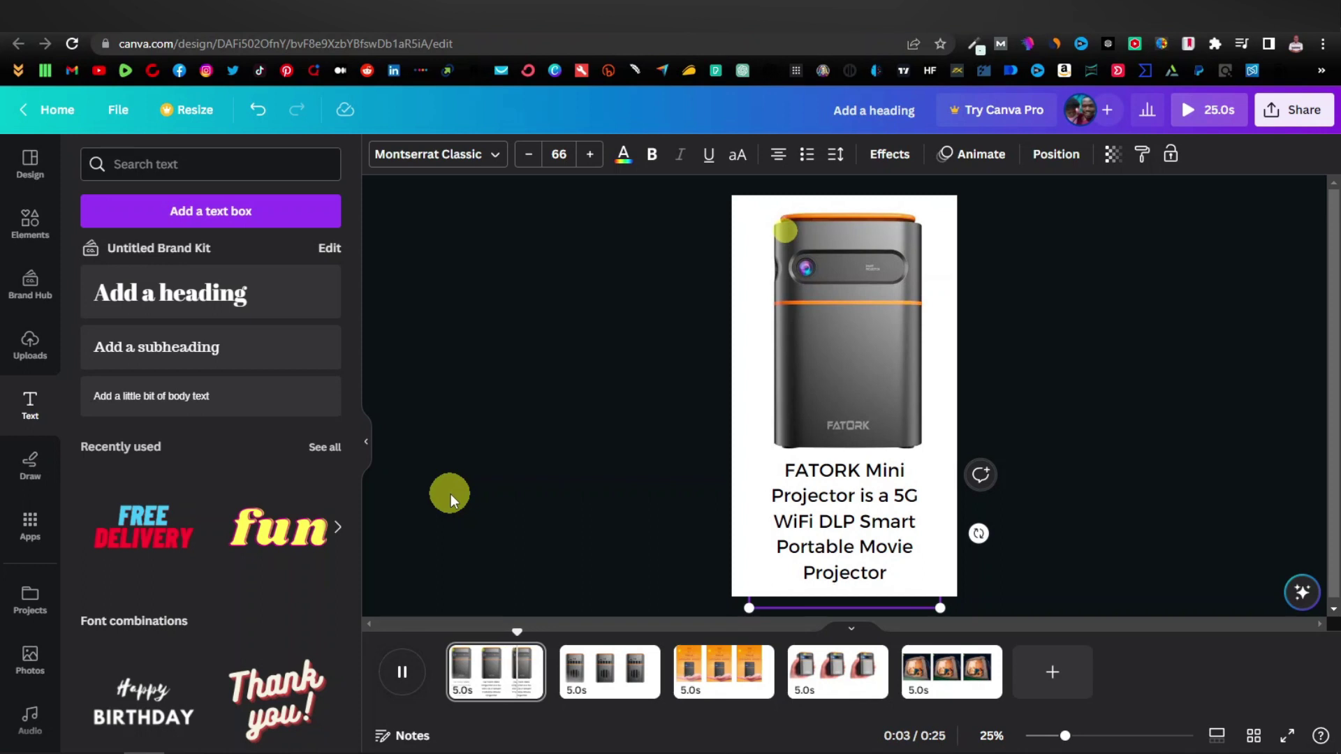
click(409, 672)
Move the projector image on page 2 up near the page's upper edge to make room for a caption
click(653, 667)
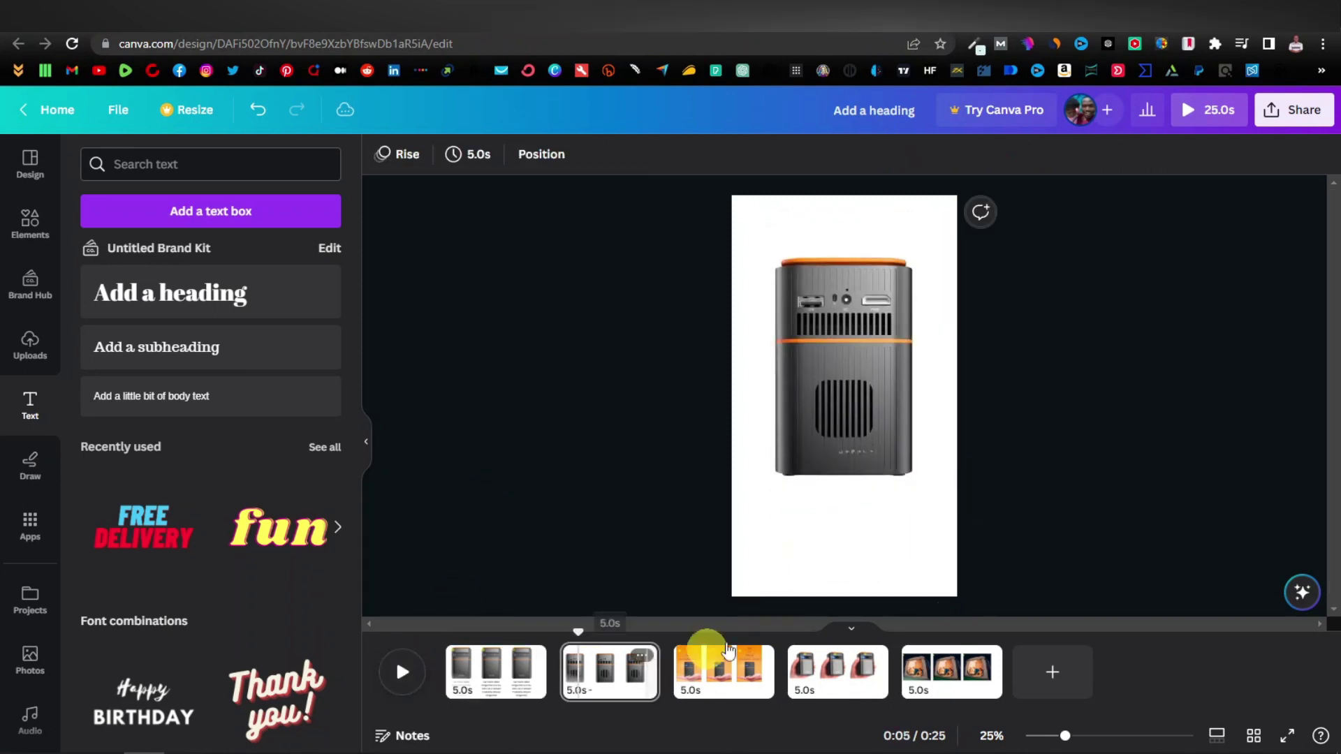
click(846, 389)
drag(845, 356, 843, 323)
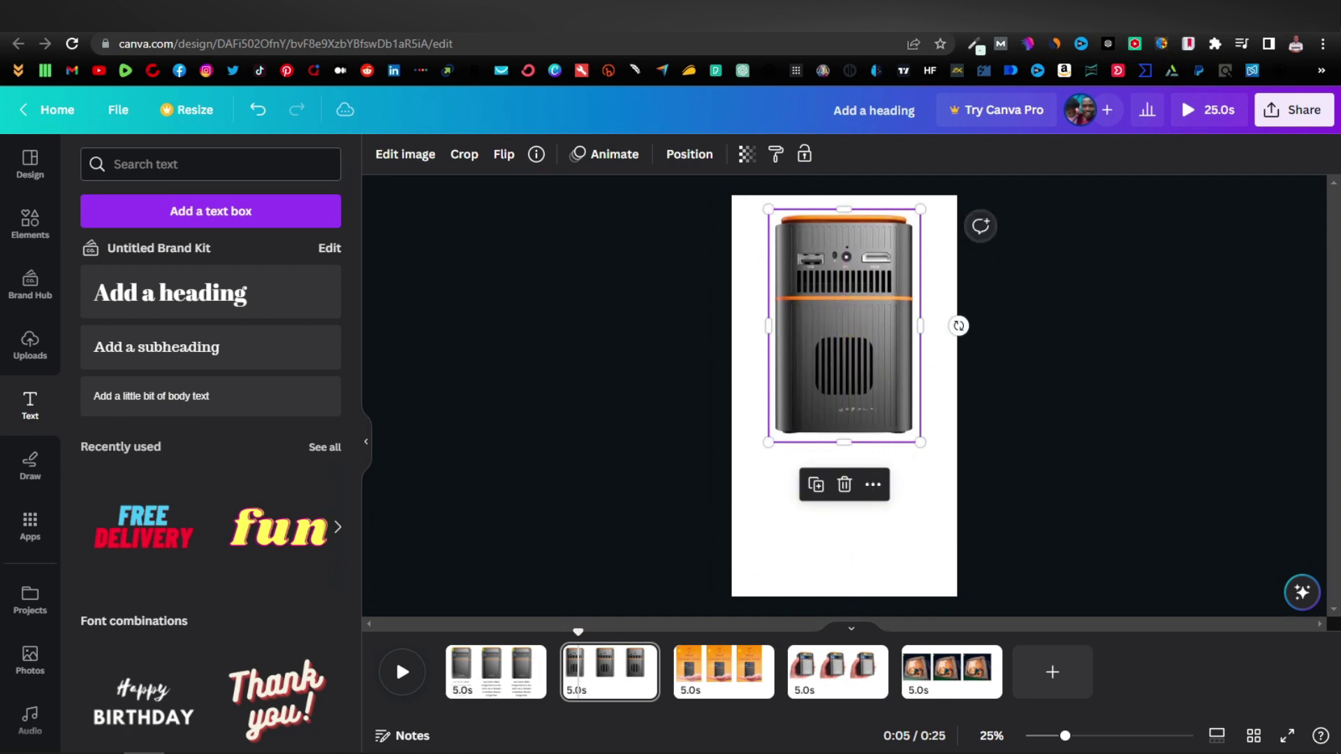
Switch to the Amazon listing and copy "Pocket Monster Outdoor Projector for Phone" from the product title
key(ctrl+Tab)
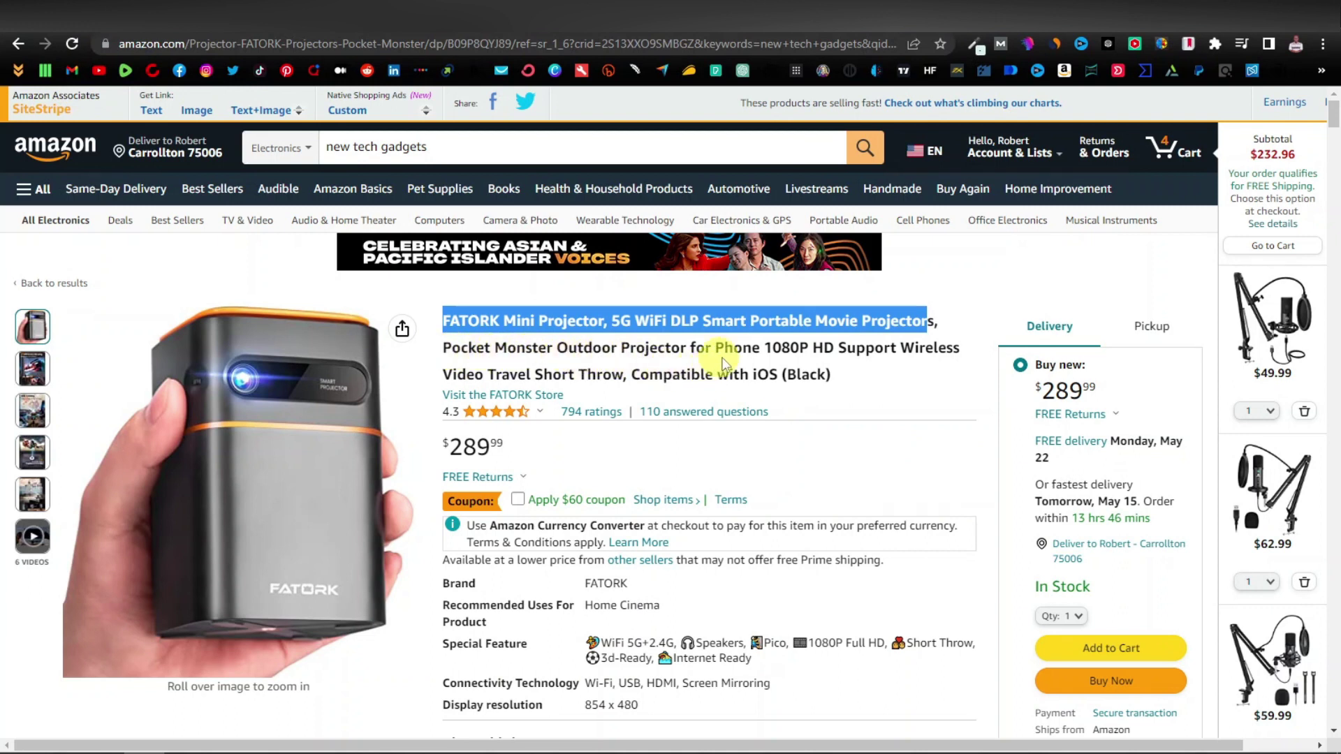
drag(441, 351, 753, 355)
key(ctrl+c)
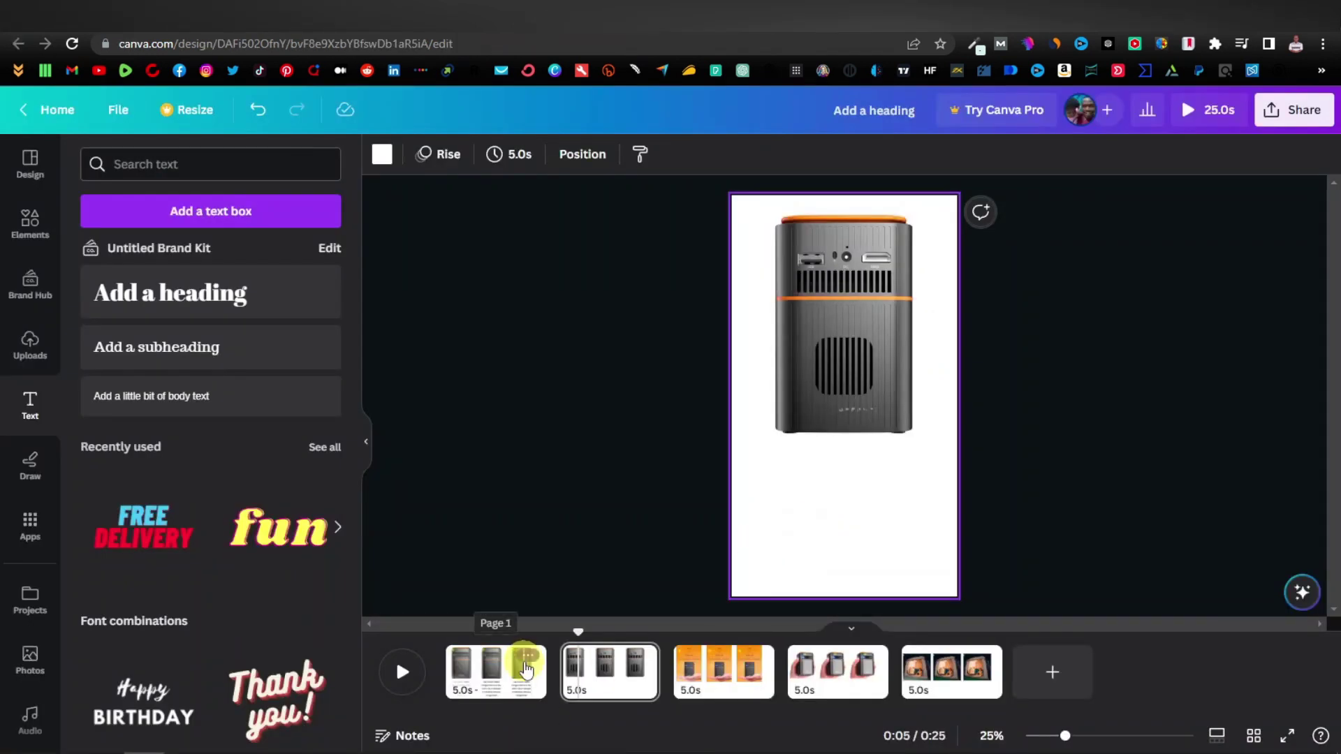
Duplicate page 1's caption text box onto page 2 below the projector image
click(507, 656)
click(835, 519)
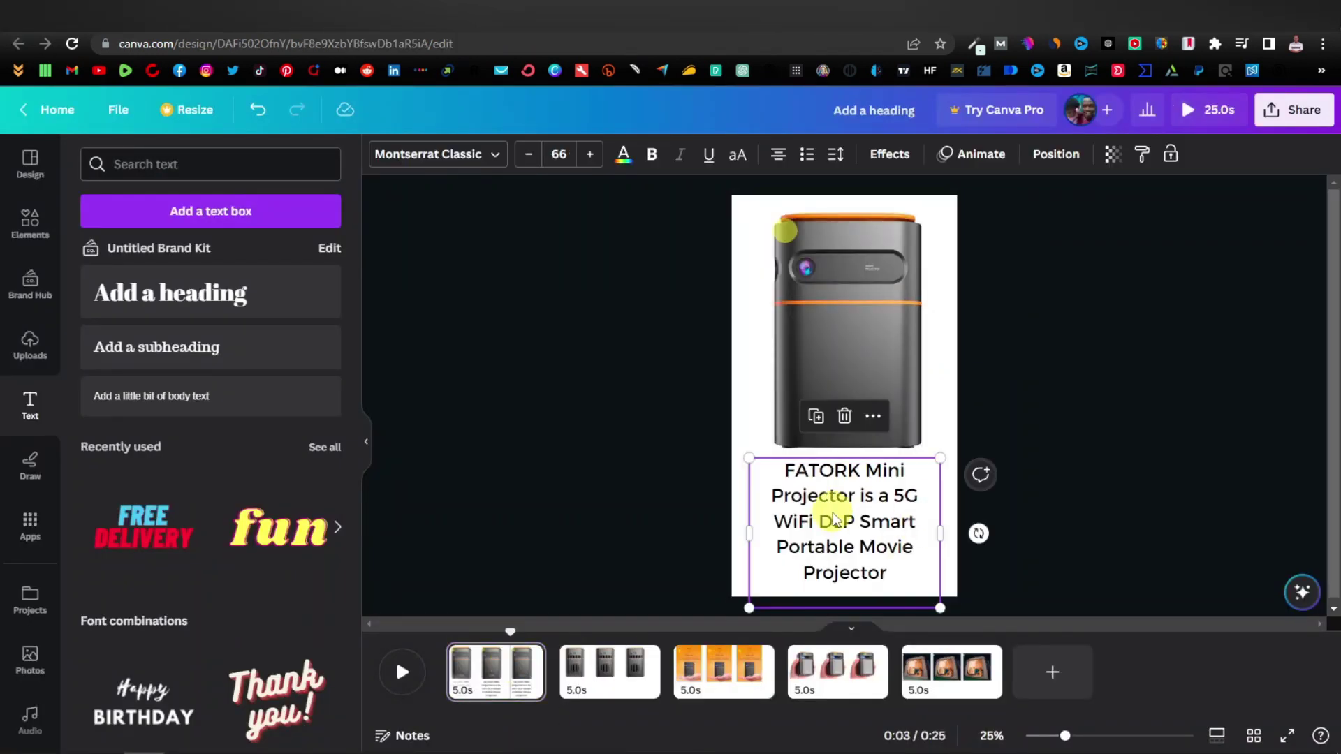
click(618, 674)
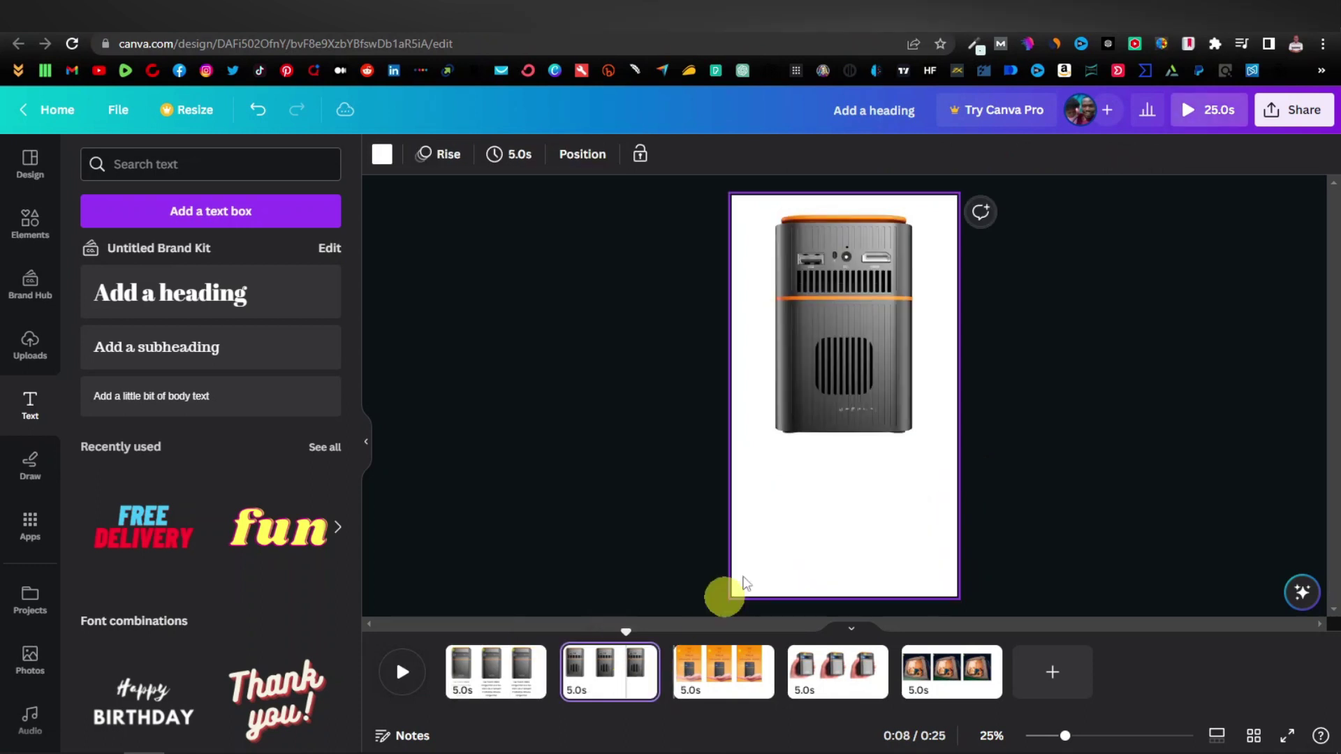
click(842, 509)
Replace page 2's caption with "Pocket Monster Outdoor Projector for Phone" and remove the extra blank line
double_click(852, 500)
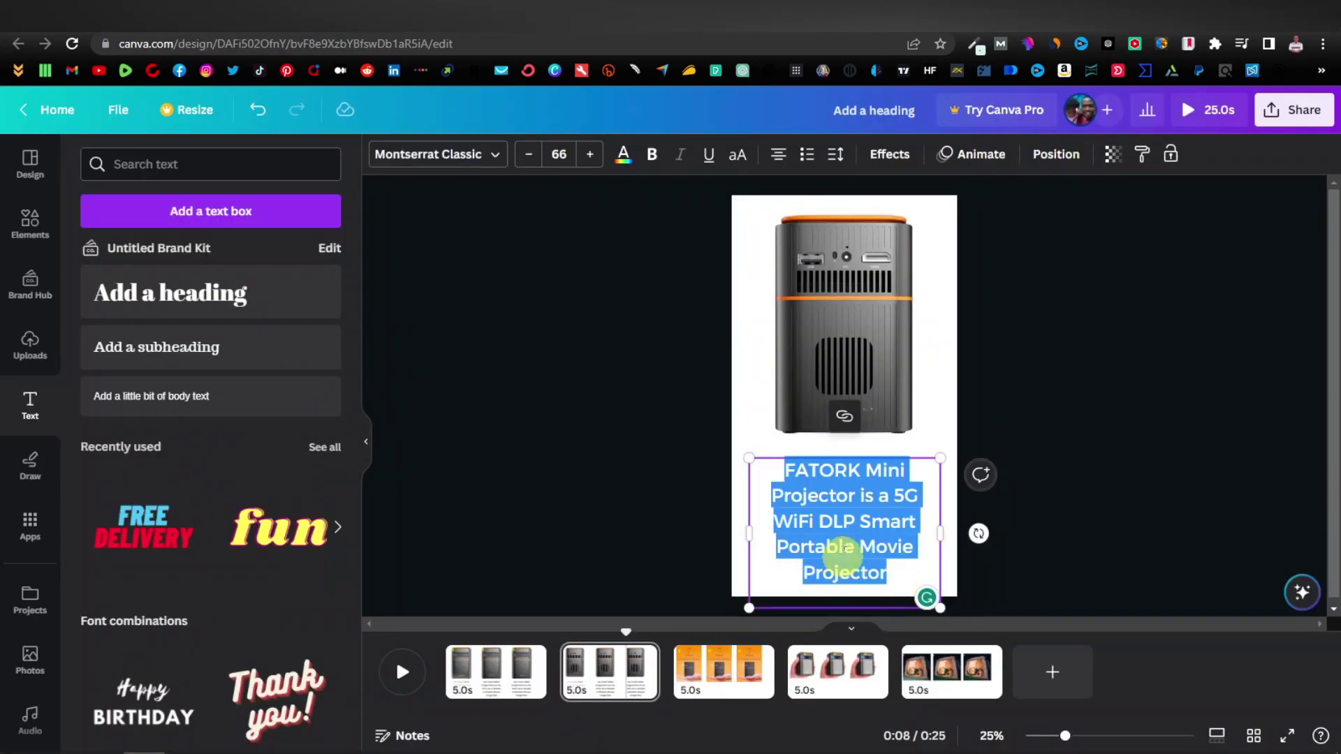
right_click(843, 554)
click(873, 297)
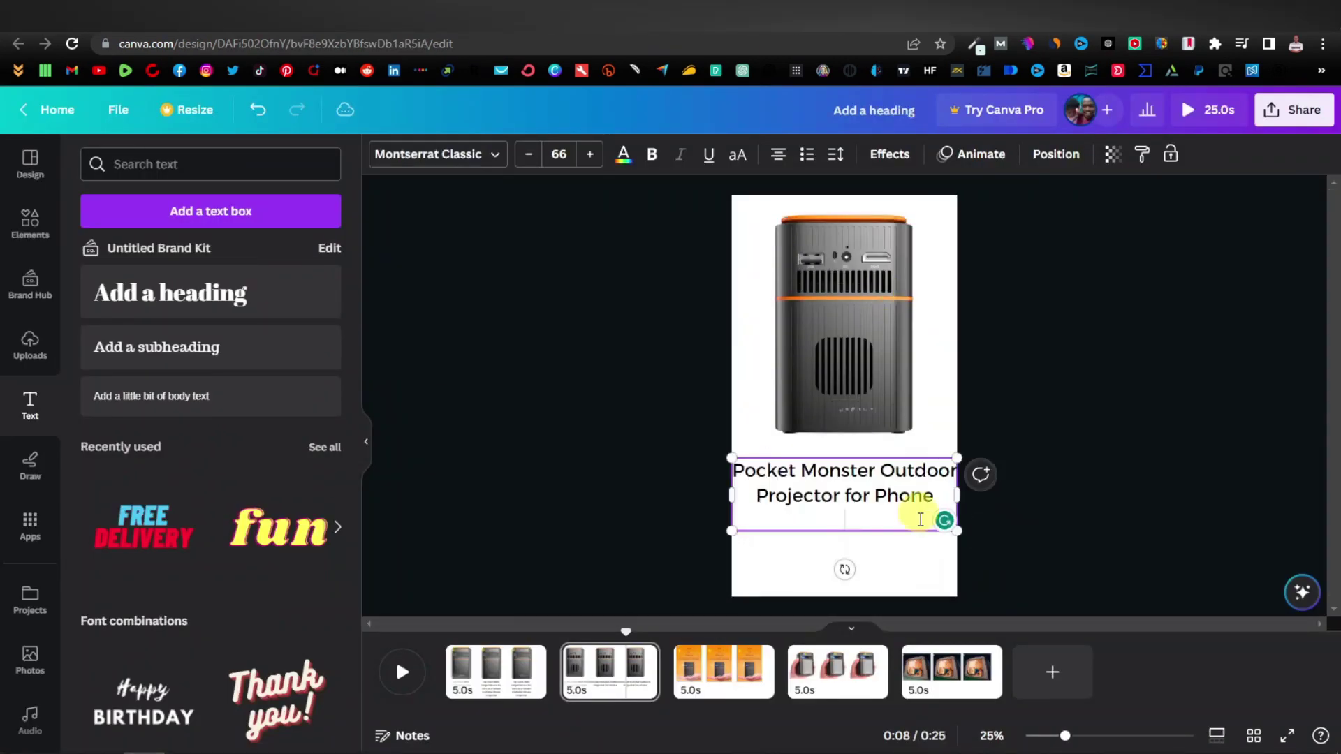
key(BackSpace)
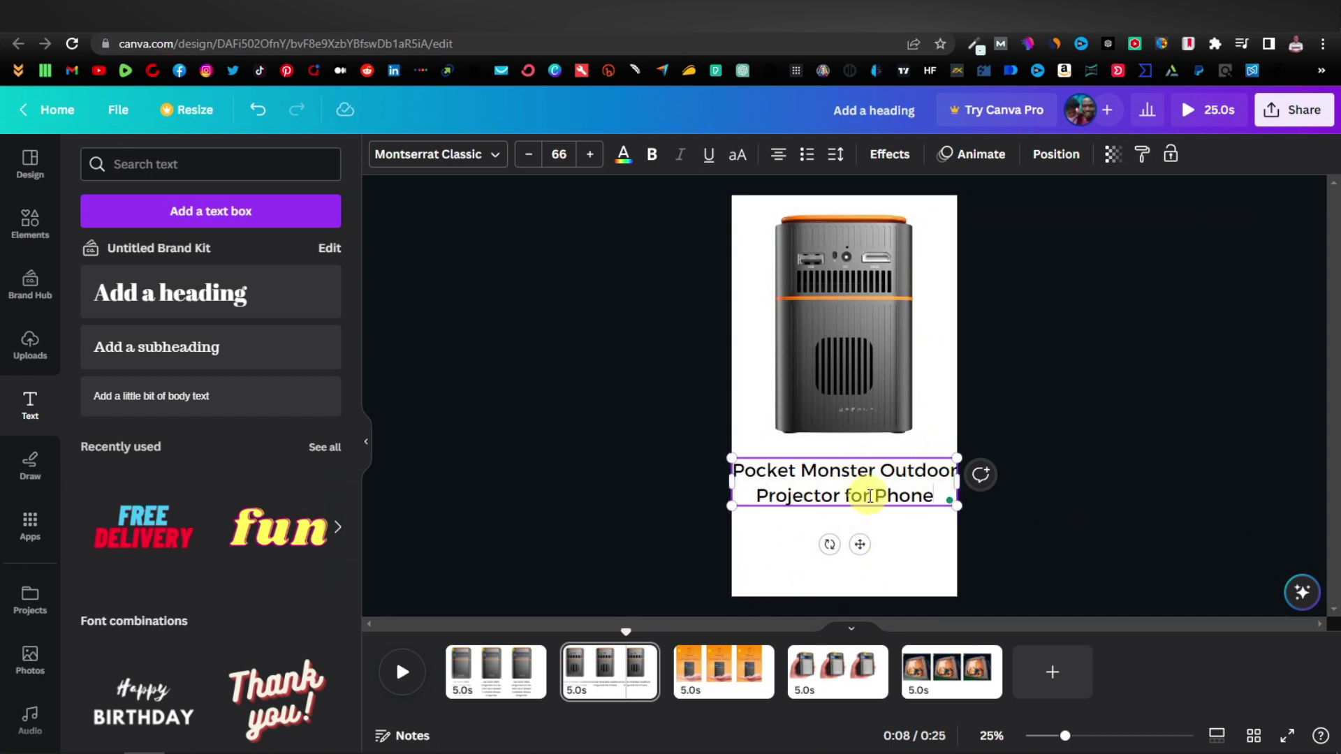
Edit page 2's caption to read "Its a Pocket Monster Outdoor Projector for Phones" with "Up to 1080p" on a new line
click(746, 475)
text(Its a)
click(880, 522)
text(s)
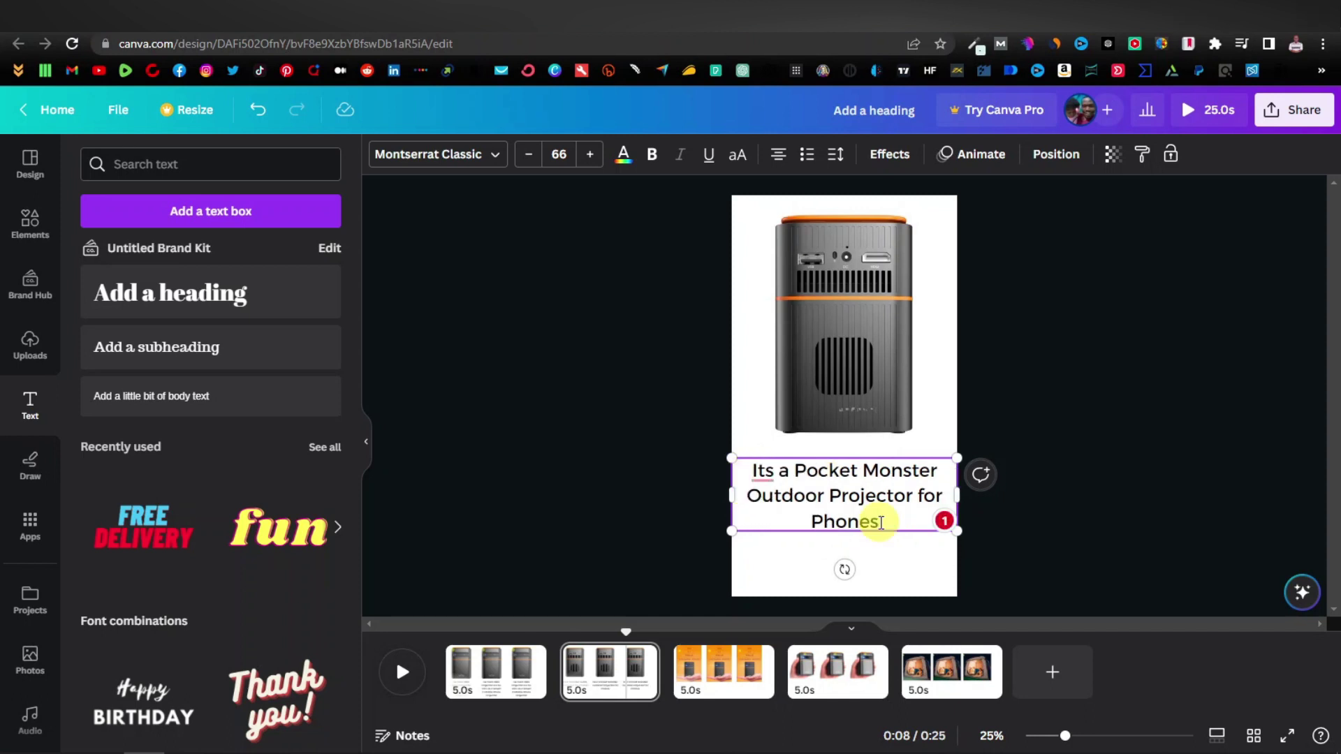
key(Return)
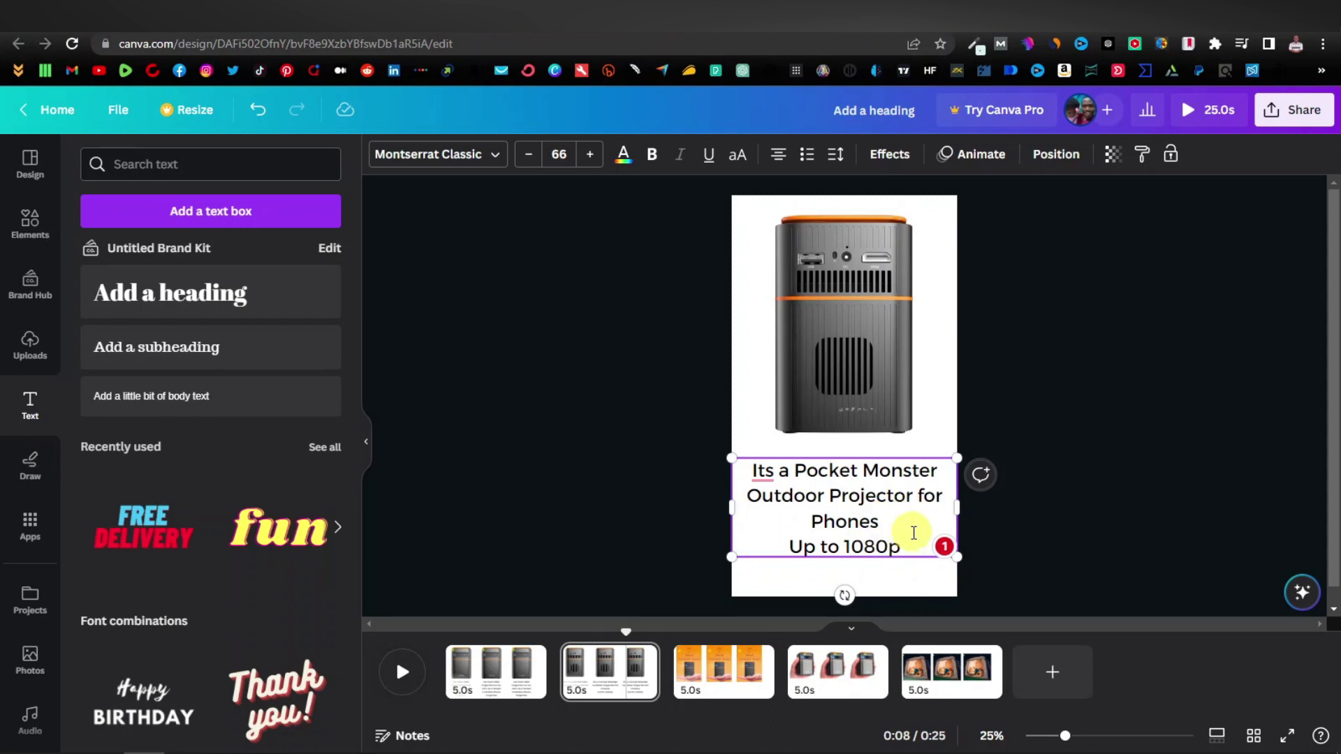
Open page 3, then copy "CLARITY & SHORT FOCAL DISTANCE" from the Amazon listing's About this item section and return to the Canva design
click(721, 674)
key(ctrl+Tab)
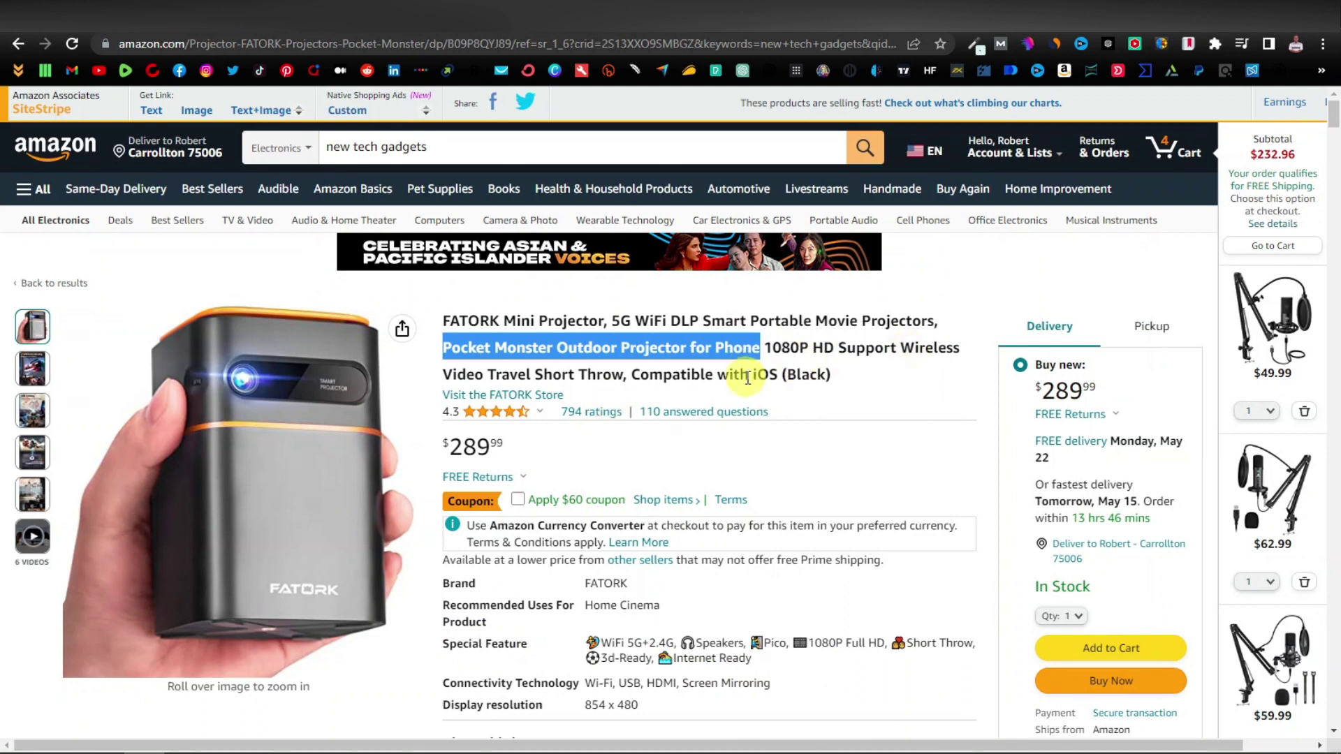
scroll(704, 398, down, 6)
scroll(605, 395, down, 1)
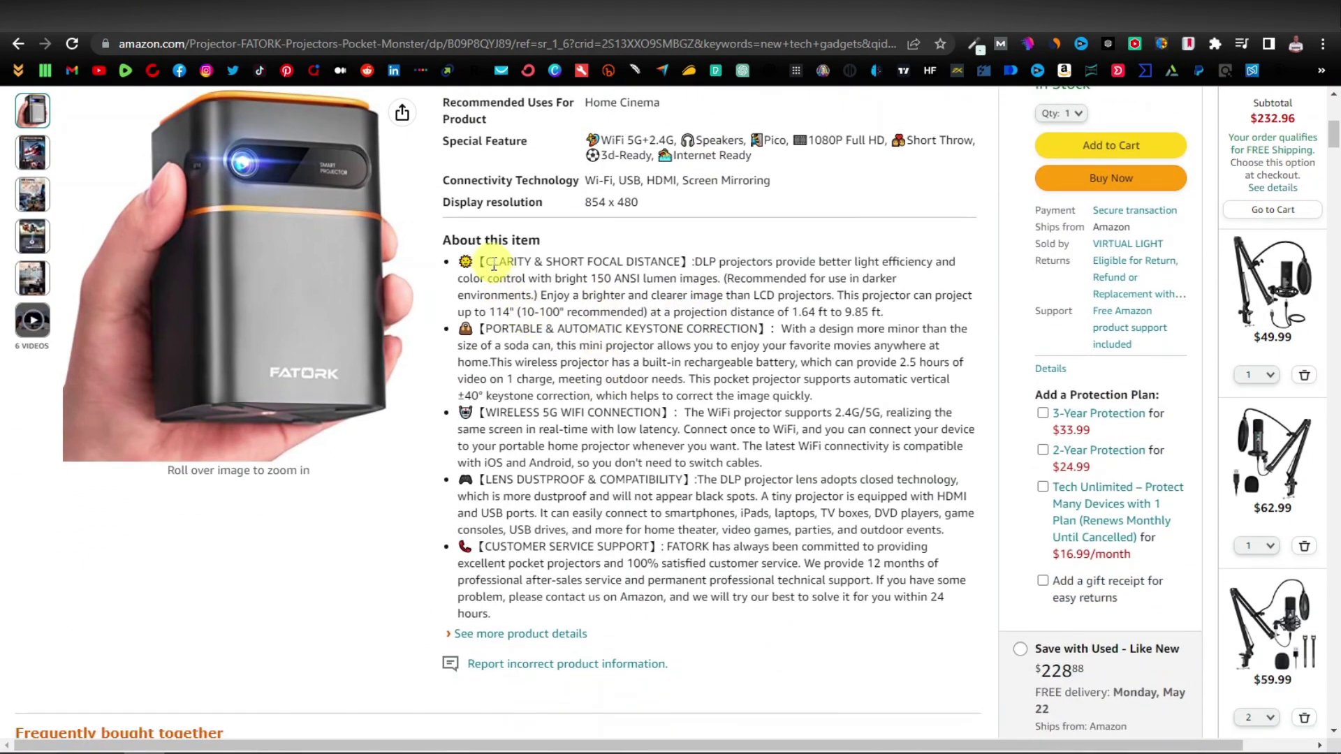
drag(487, 264, 661, 270)
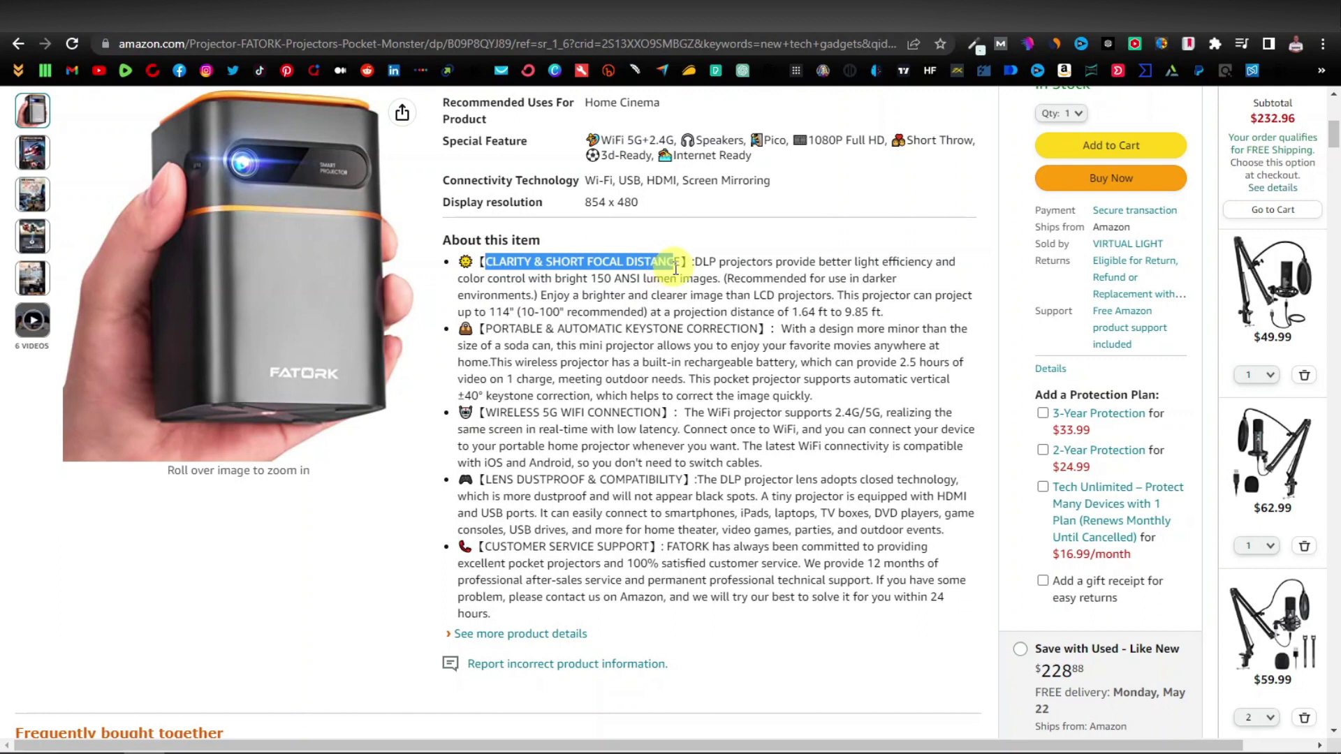
right_click(664, 269)
click(723, 279)
click(887, 17)
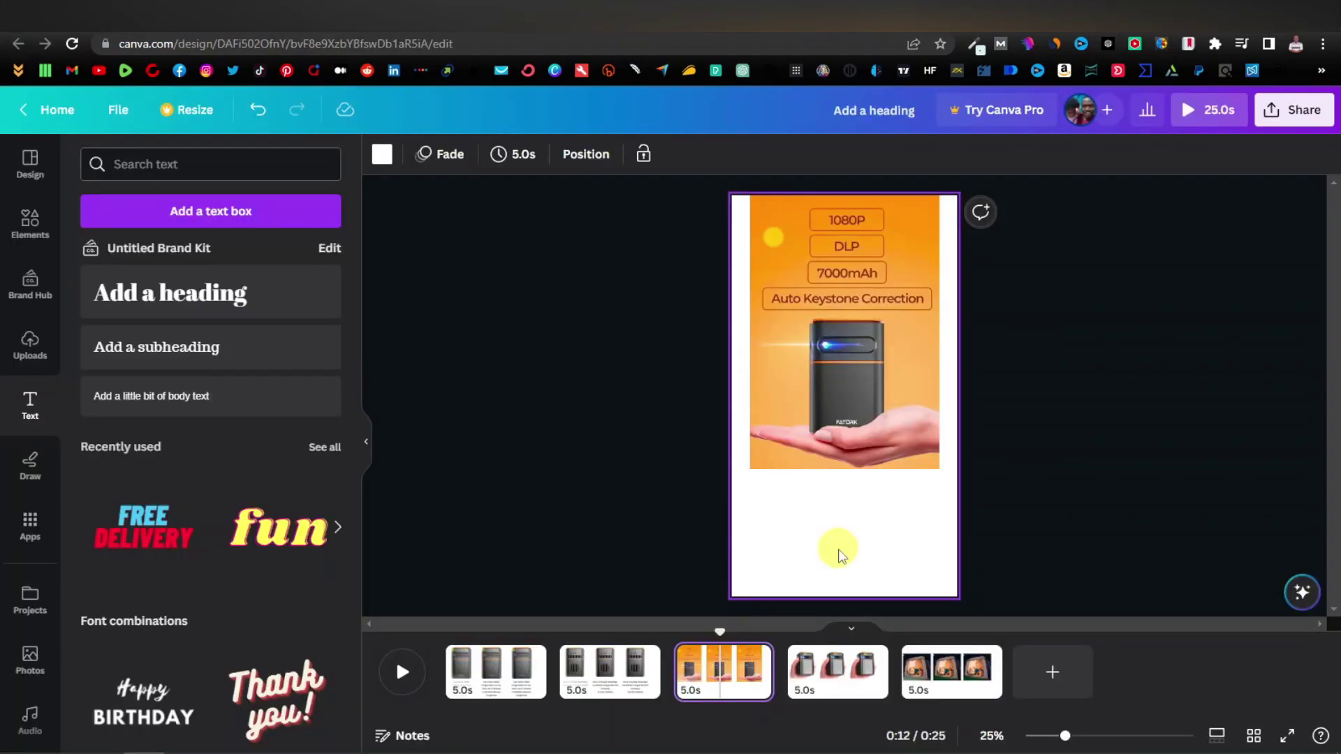
Add the caption "CLARITY & SHORT FOCAL DISTANCE" to page 3 and position it in the white area below the image
double_click(845, 517)
key(ctrl+v)
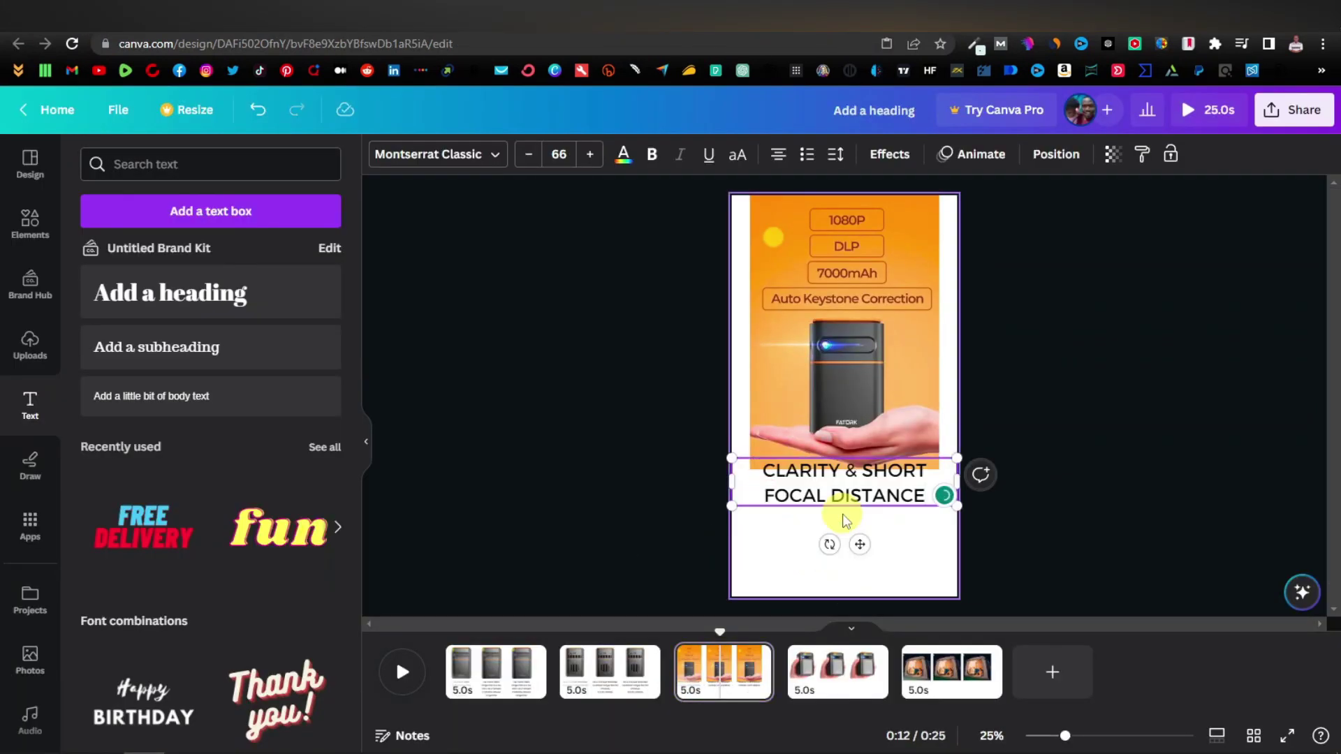
drag(860, 544, 859, 578)
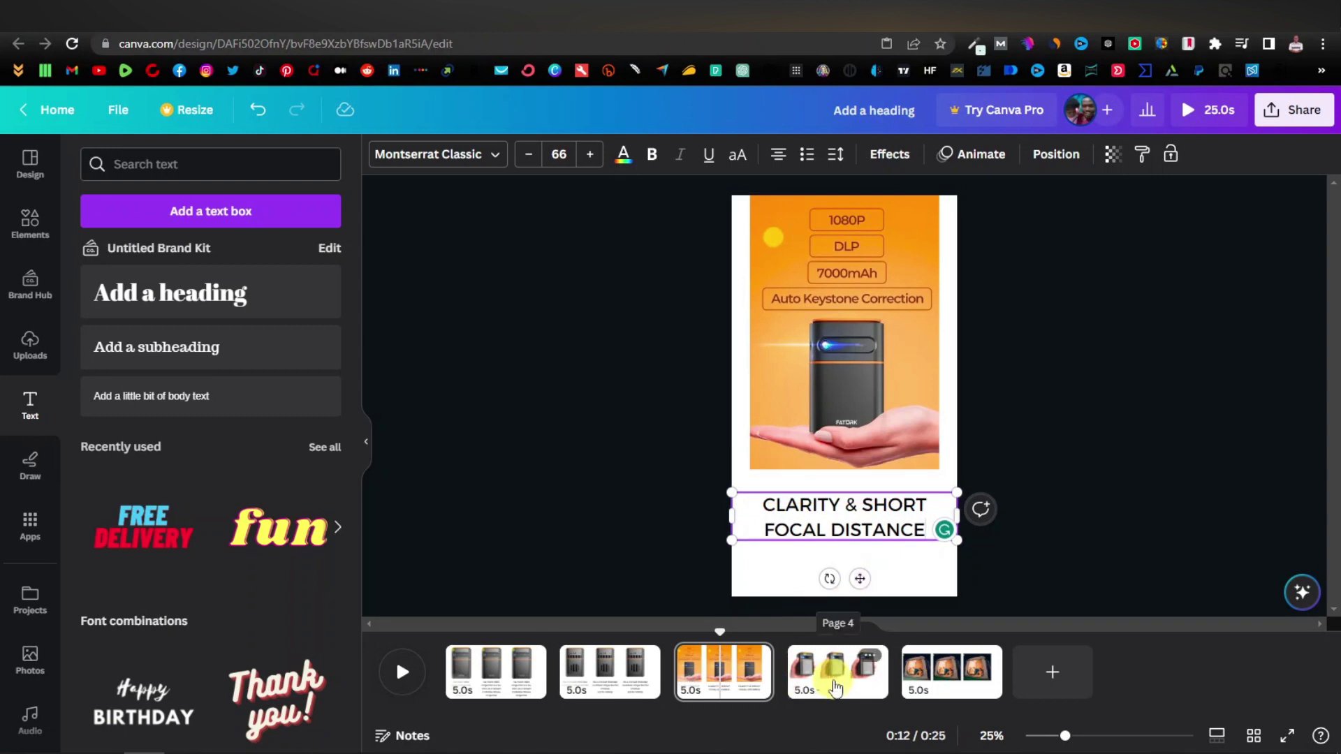
Copy page 3's caption text box and paste it onto page 4 below the hand-held projector
click(846, 673)
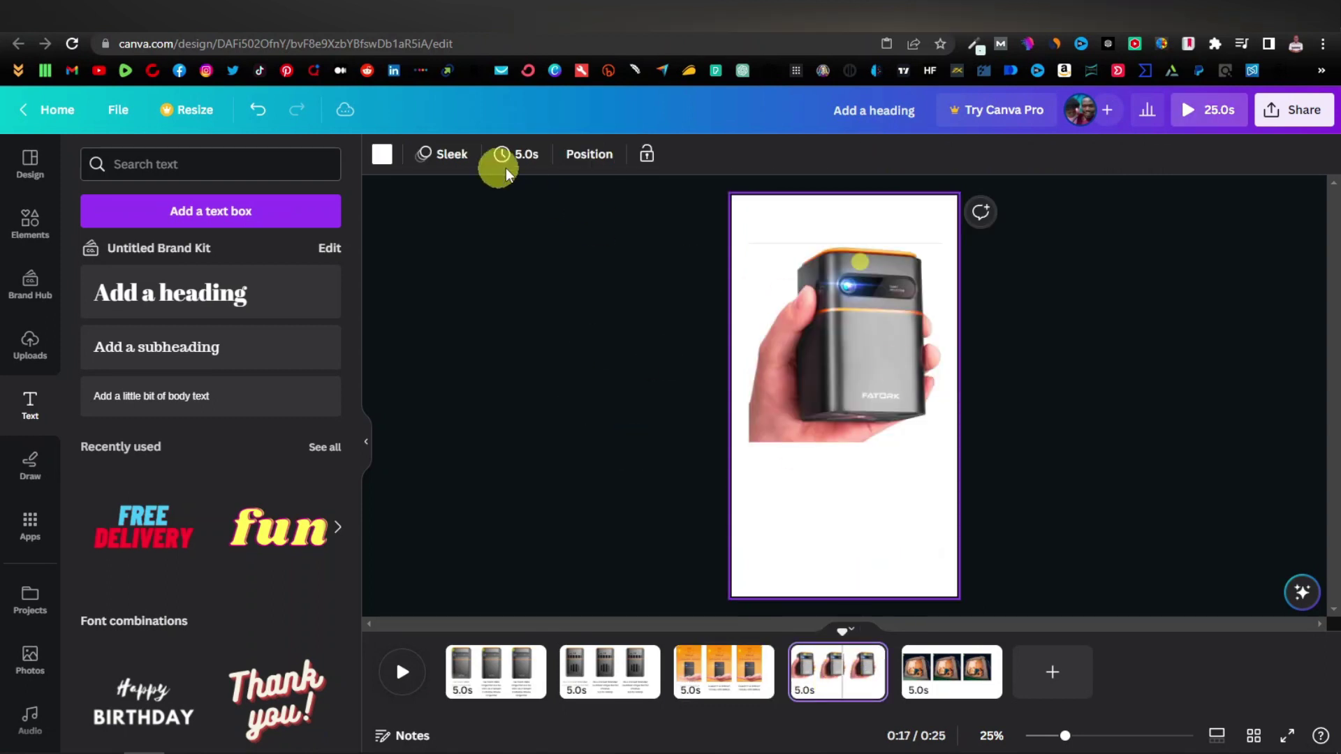
click(761, 669)
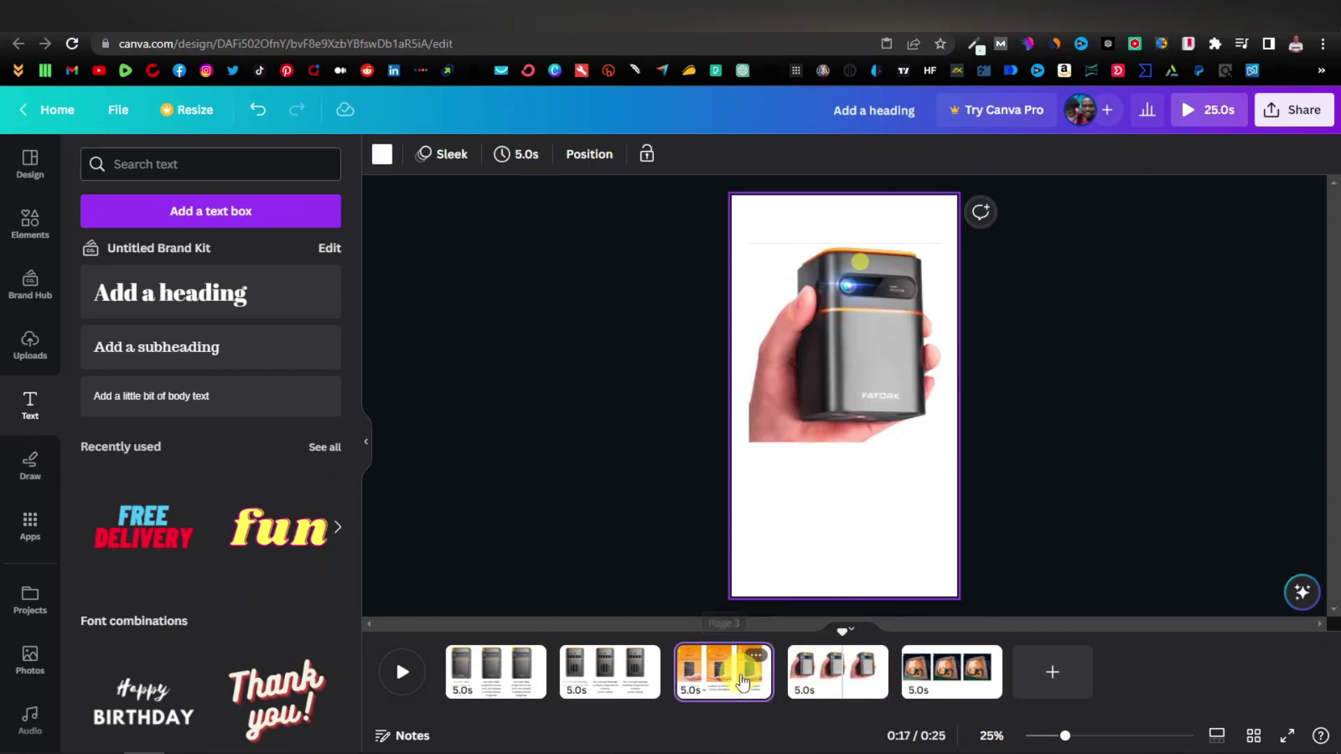
right_click(856, 514)
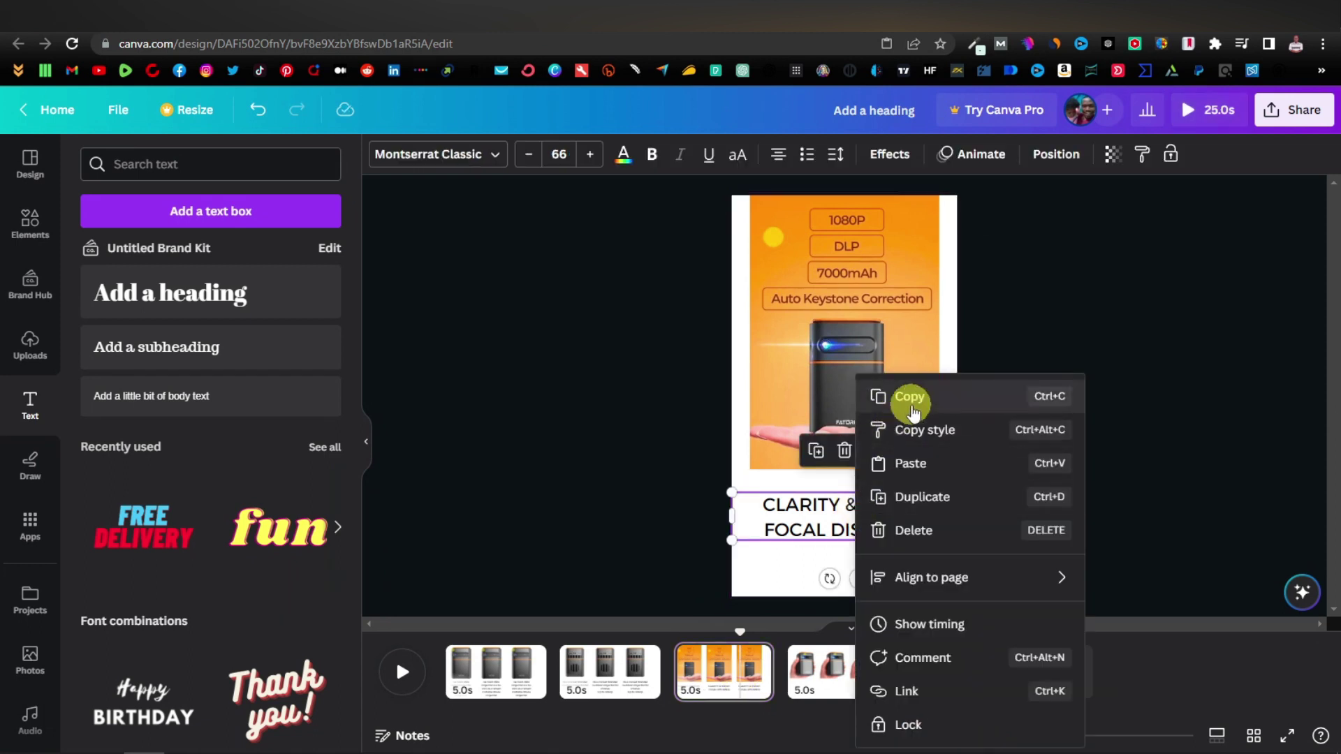
click(908, 397)
click(828, 676)
right_click(812, 525)
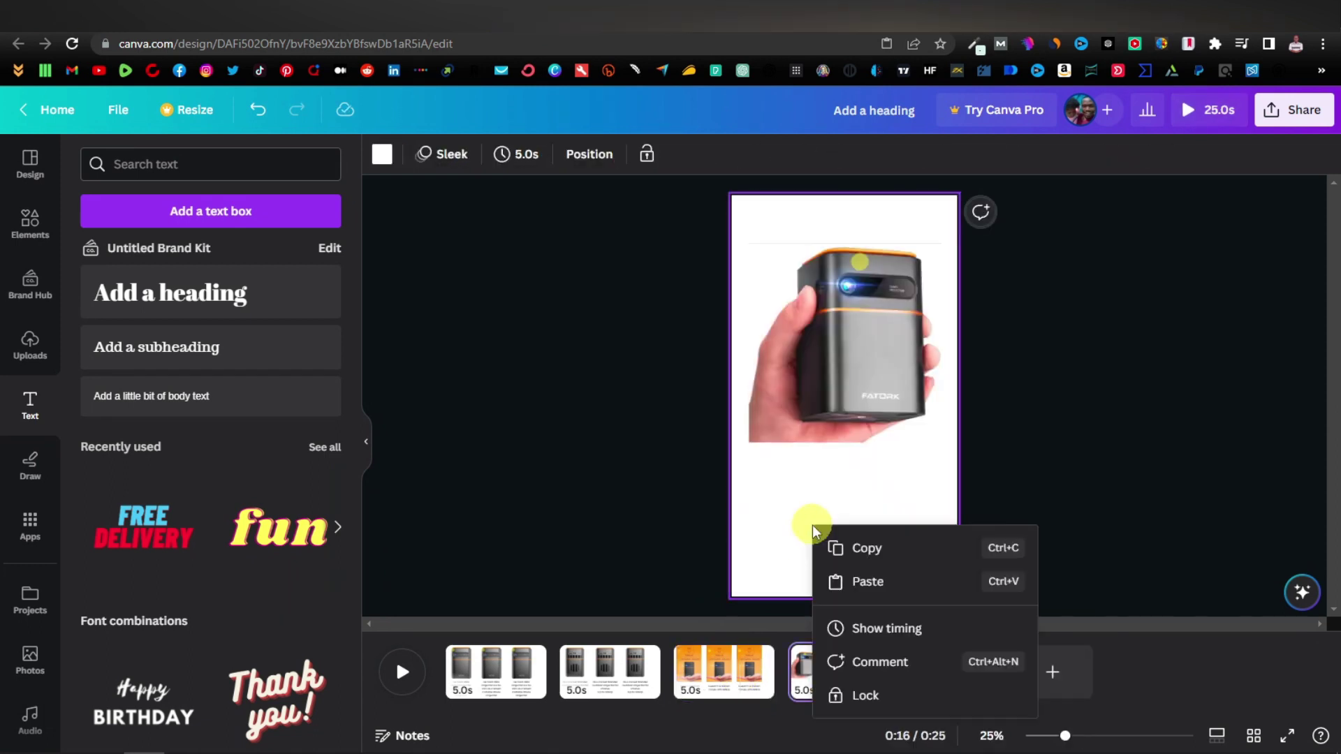
click(863, 578)
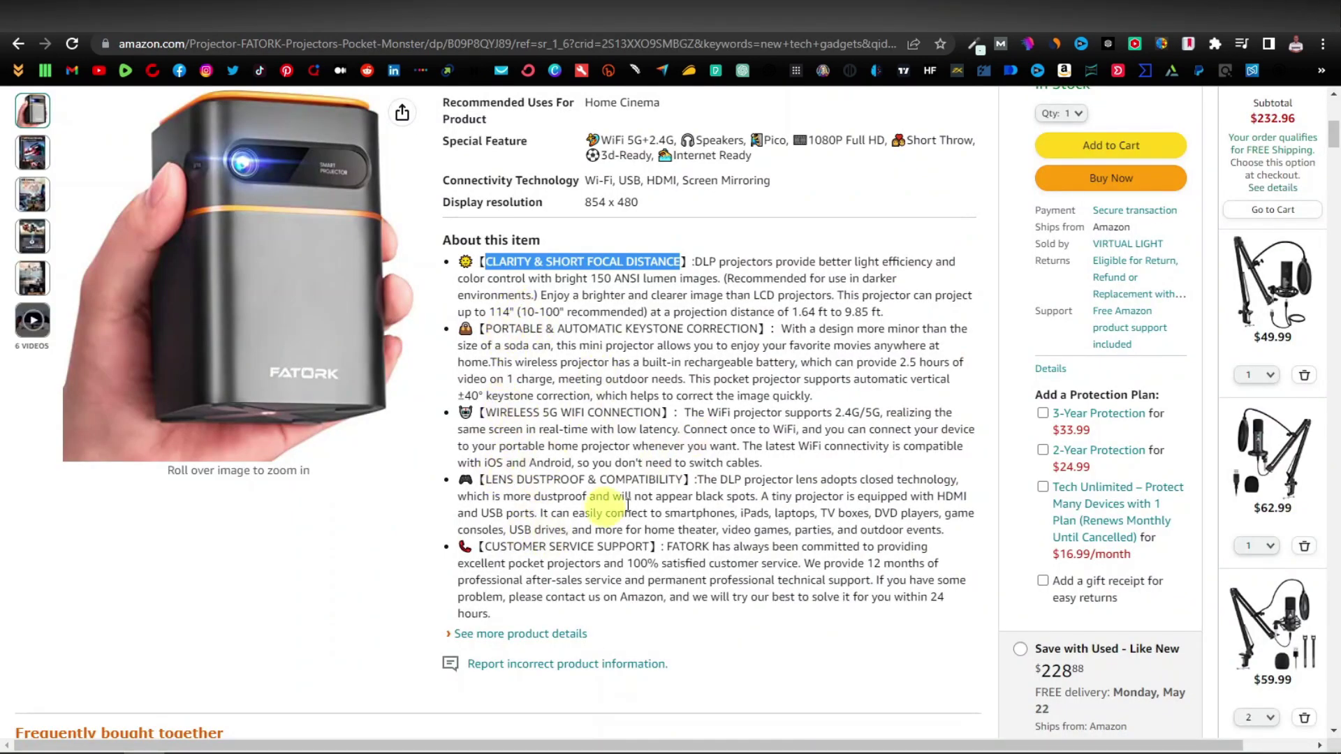
Copy "PORTABLE & AUTOMATIC KEYSTONE CORRECTION" from the Amazon listing's feature bullets and return to the Canva design
drag(487, 329, 742, 329)
right_click(747, 329)
click(768, 340)
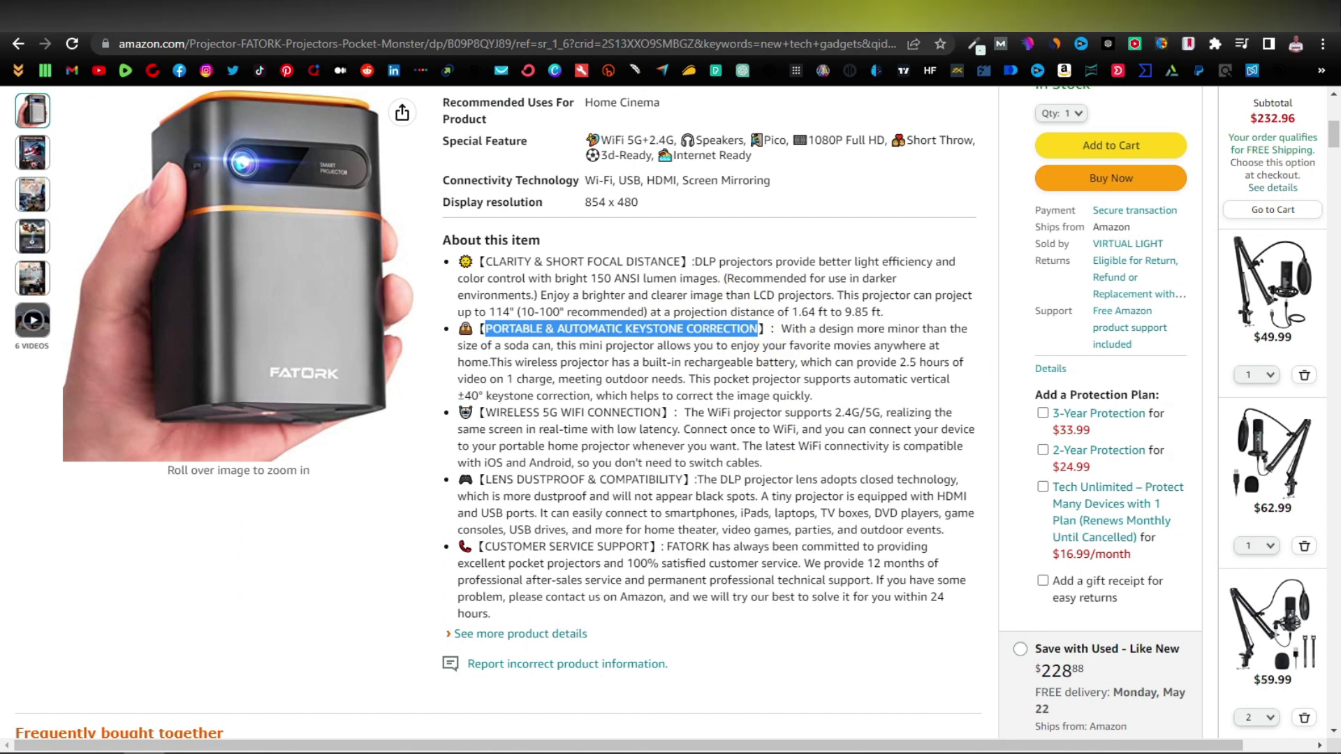
key(ctrl+Tab)
Replace page 4's caption with "PORTABLE & AUTOMATIC KEYSTONE CORRECTION", shrink it to size 57.6 and center it just below the image
double_click(851, 545)
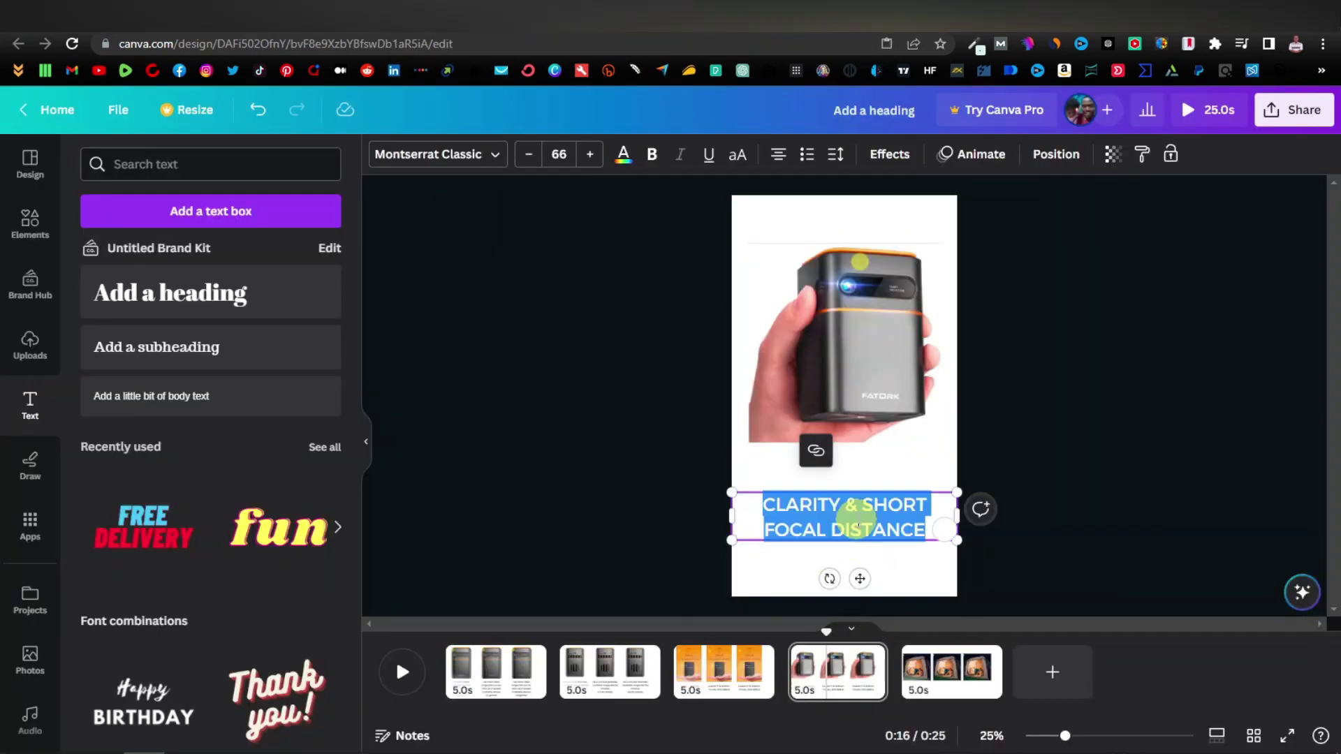
right_click(855, 535)
click(915, 302)
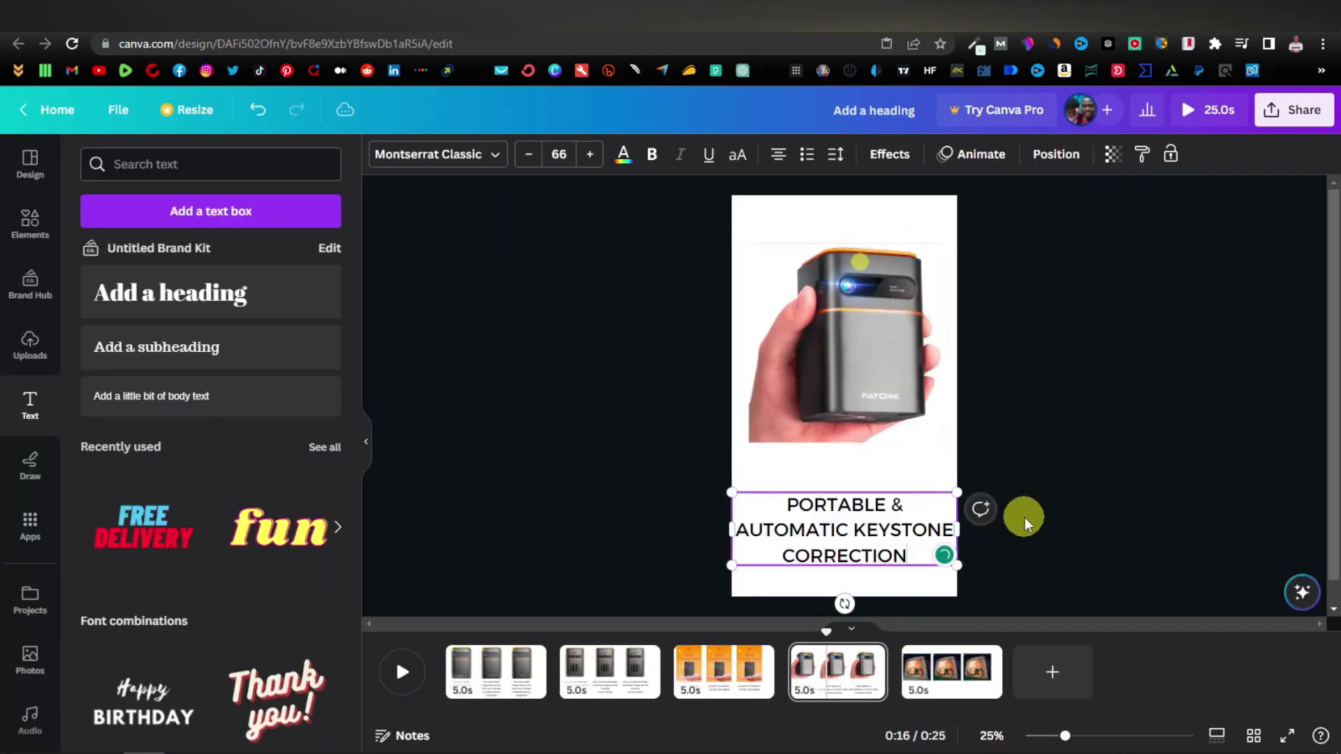
drag(731, 492, 760, 502)
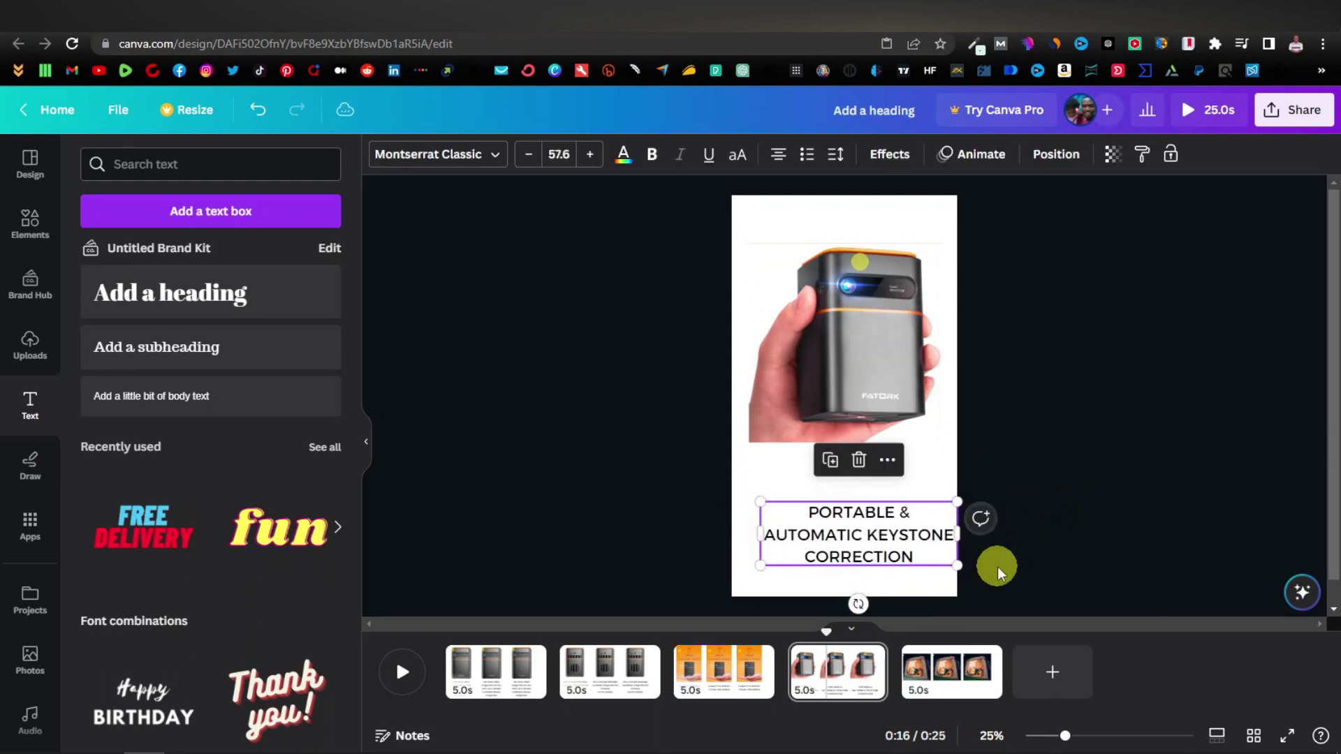
drag(860, 542, 847, 509)
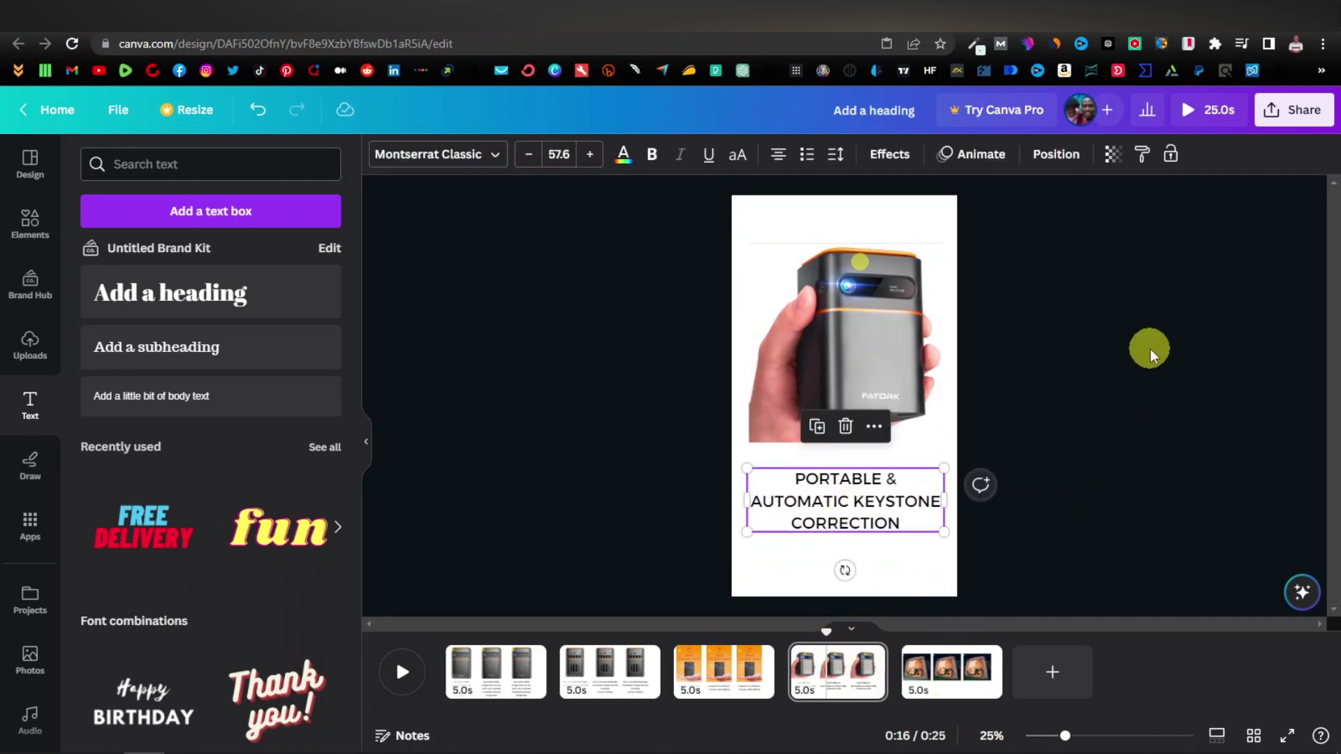
Paste page 4's caption text box onto page 5 below the tent image
click(964, 673)
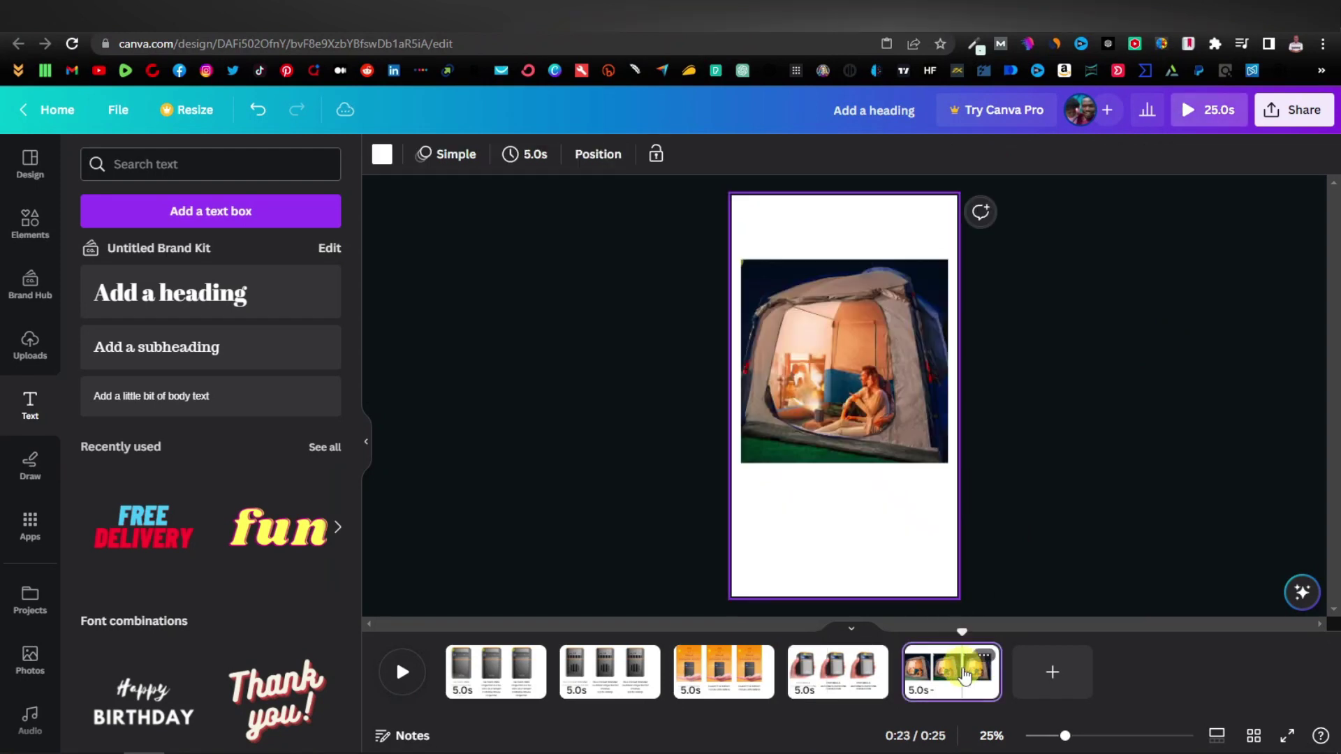
click(837, 523)
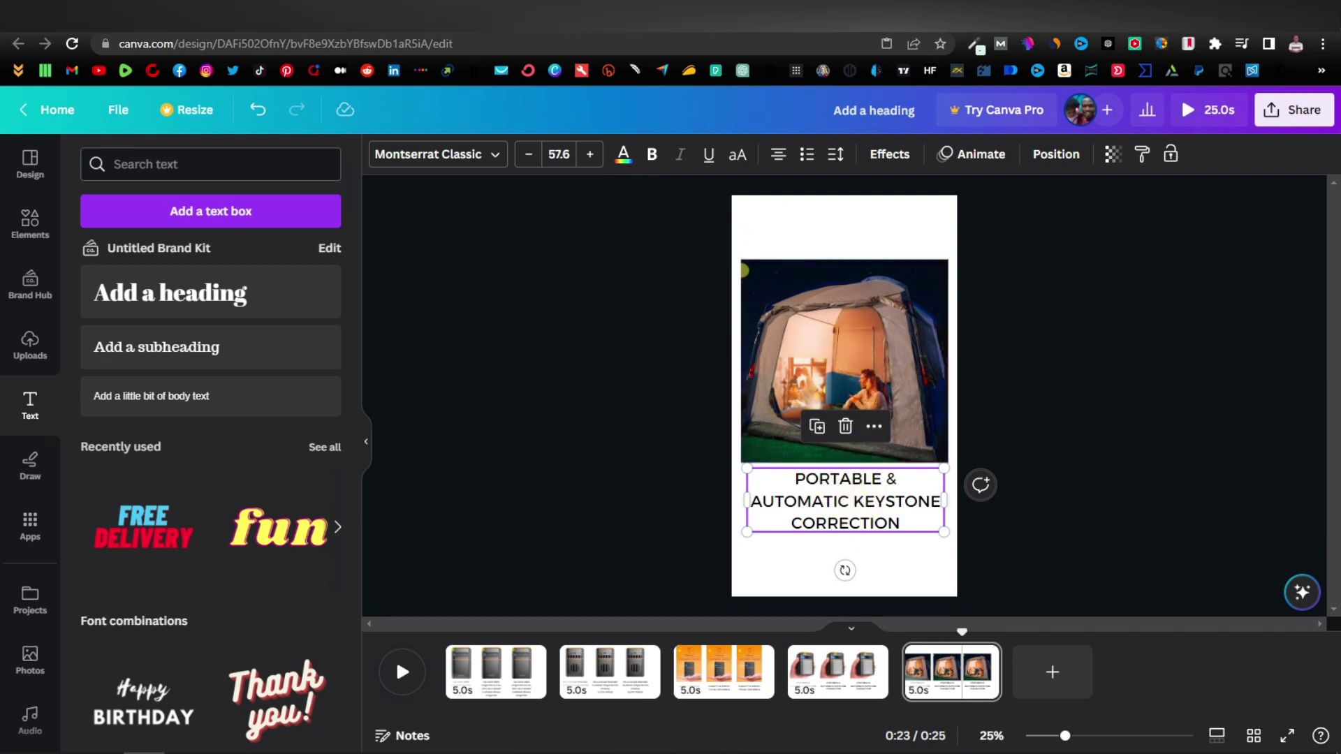
click(447, 16)
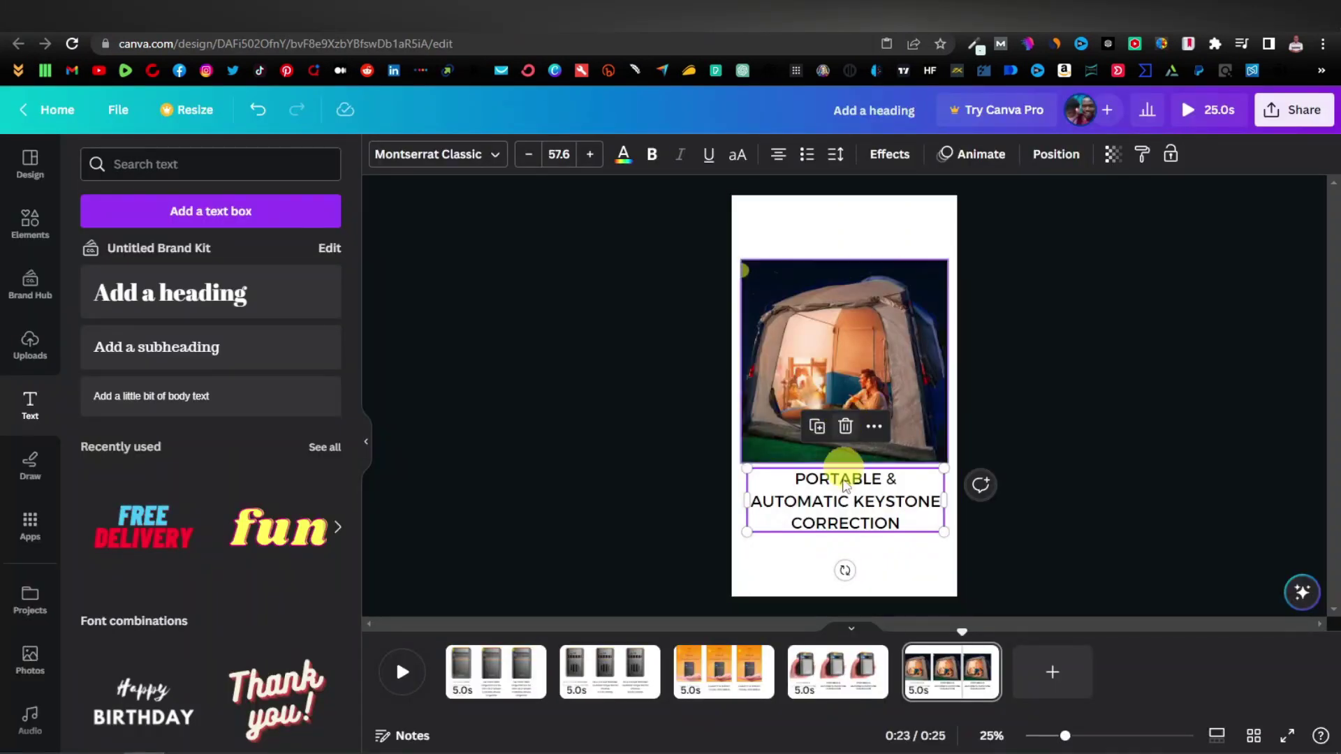
Replace page 5's caption with "Best for Outdoor and Camping" and move it slightly lower below the tent image
double_click(844, 482)
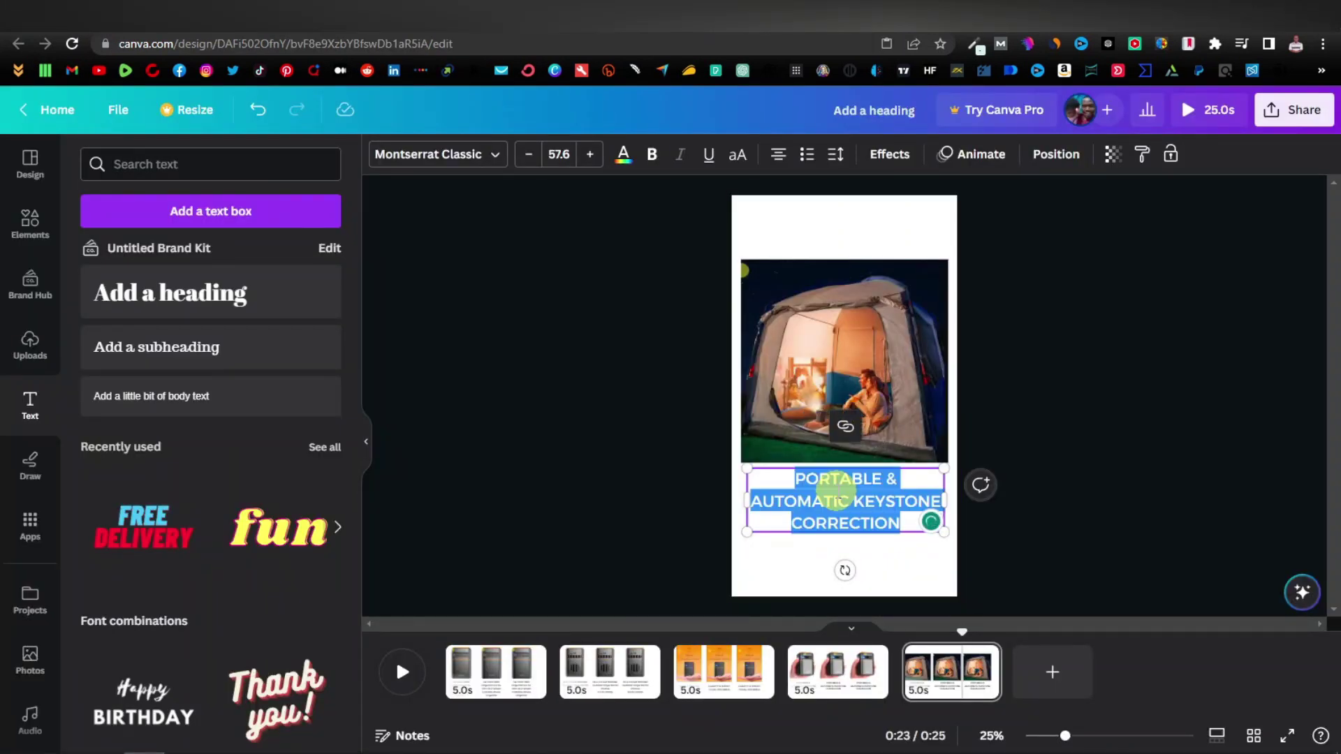
key(BackSpace)
text(Best for Outdoor and Camping)
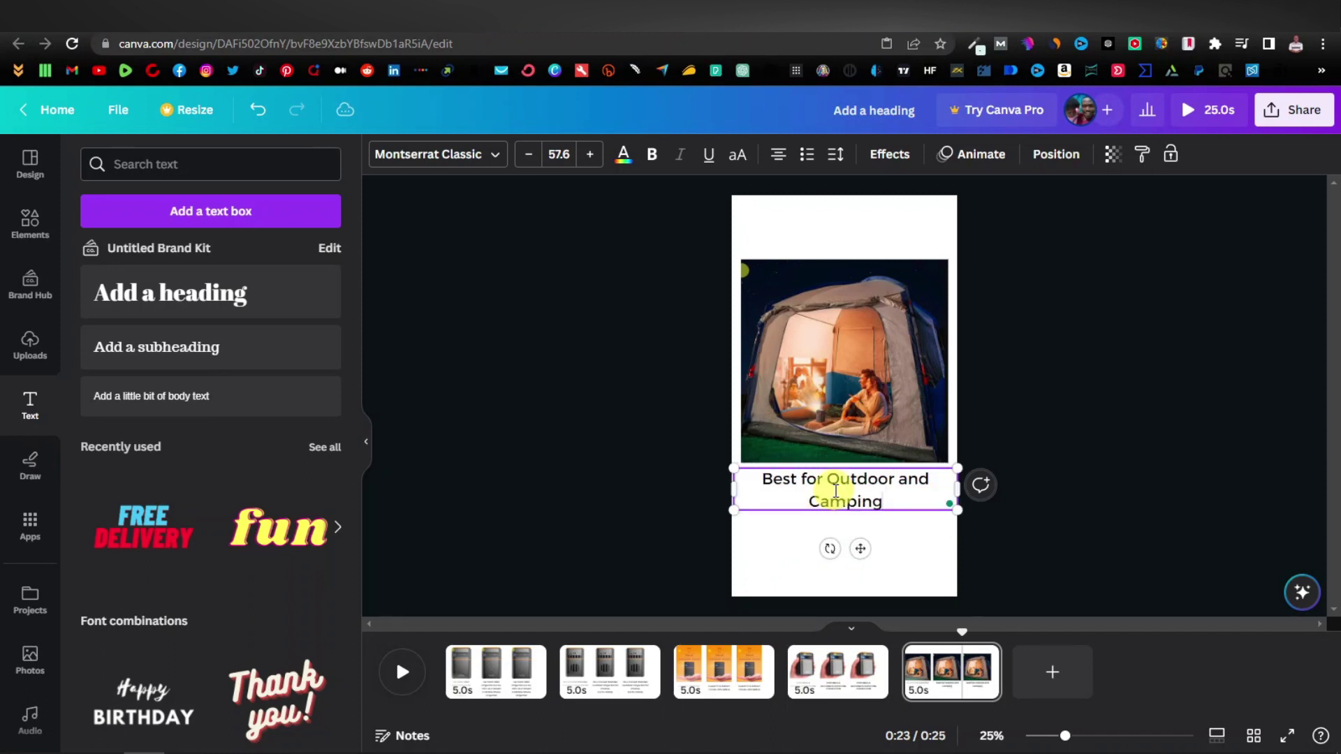
drag(835, 491, 868, 515)
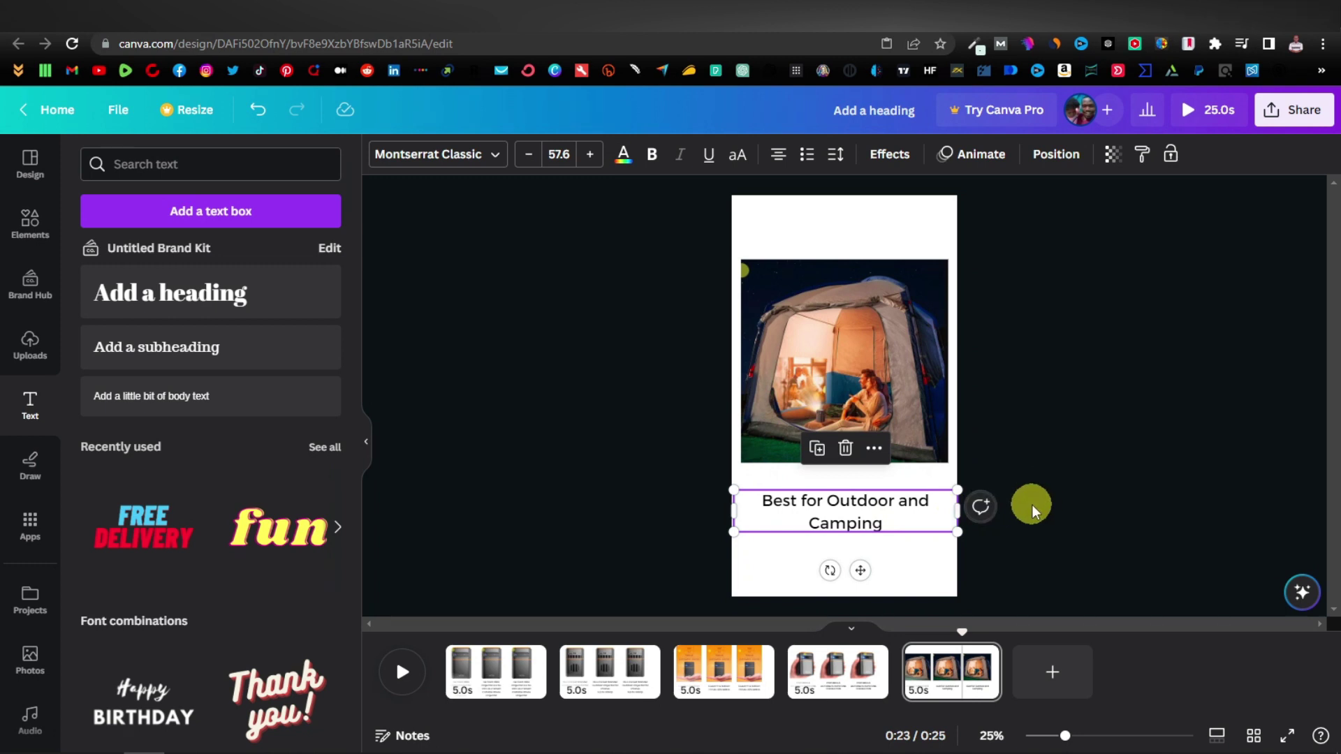
click(983, 583)
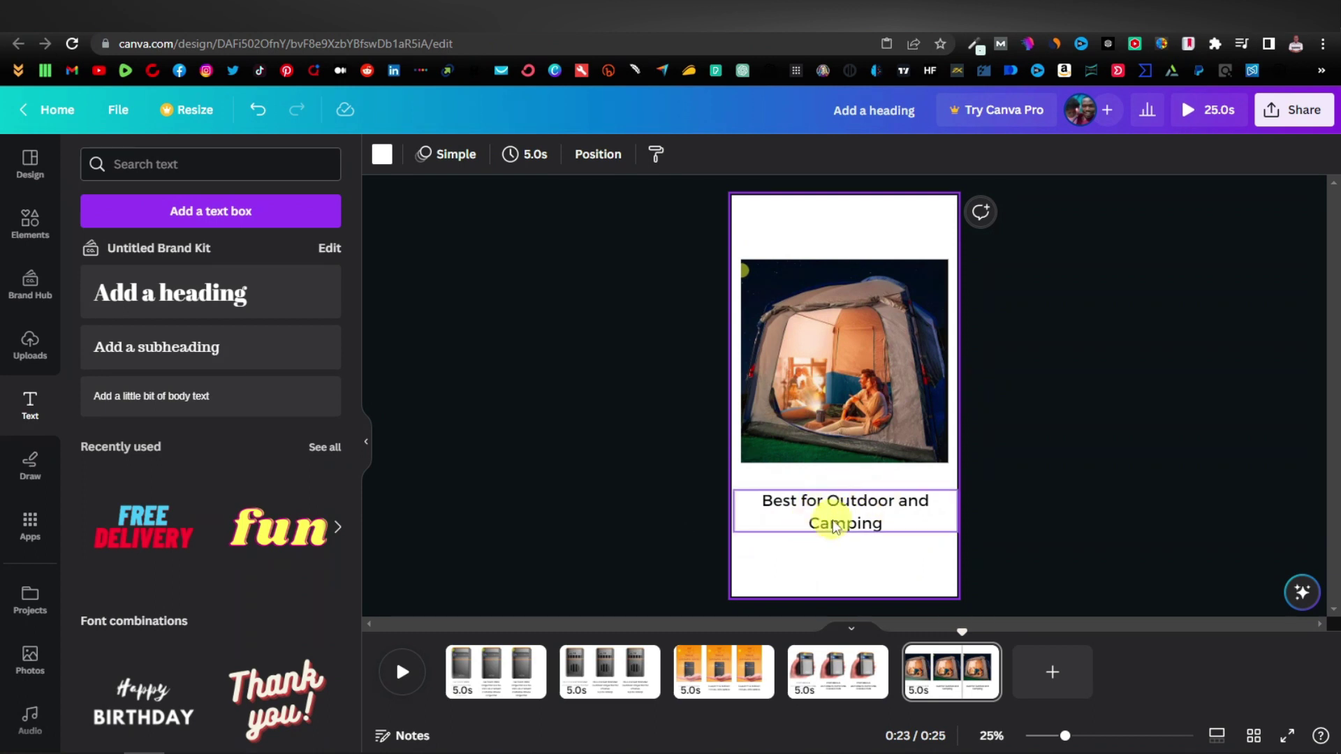
Play the video preview from the first page and pause it on page 3
drag(963, 632, 444, 633)
click(400, 676)
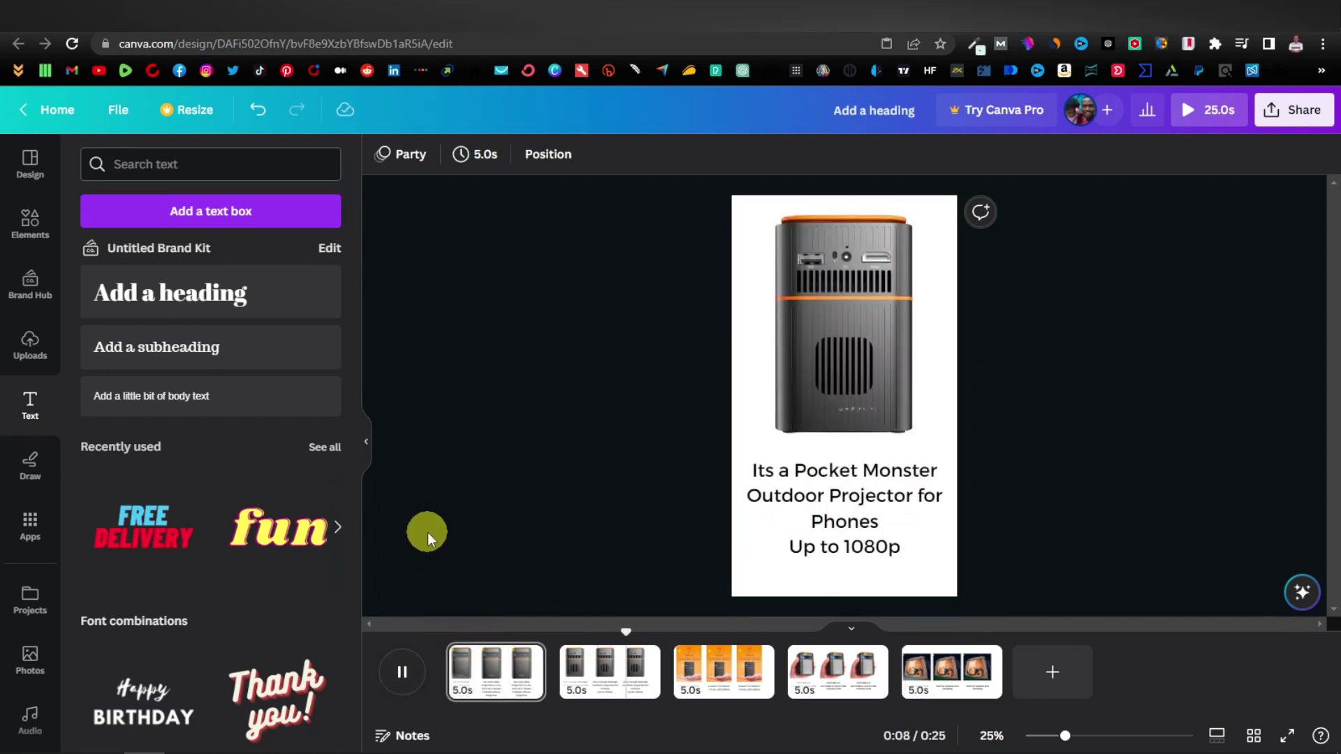
click(404, 672)
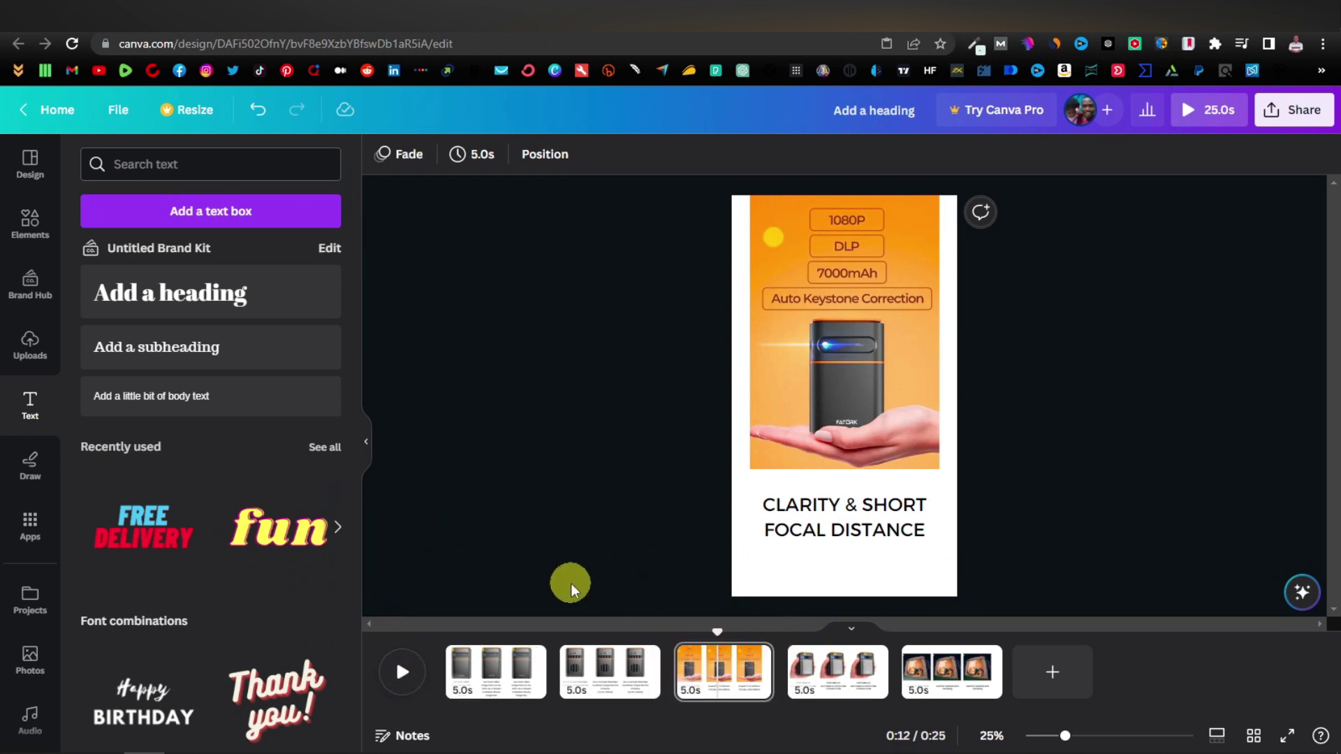
Open the audio library and preview the Happy tracks "Ukulele Song" and "Happy Whistling Ukulele"
scroll(24, 449, down, 3)
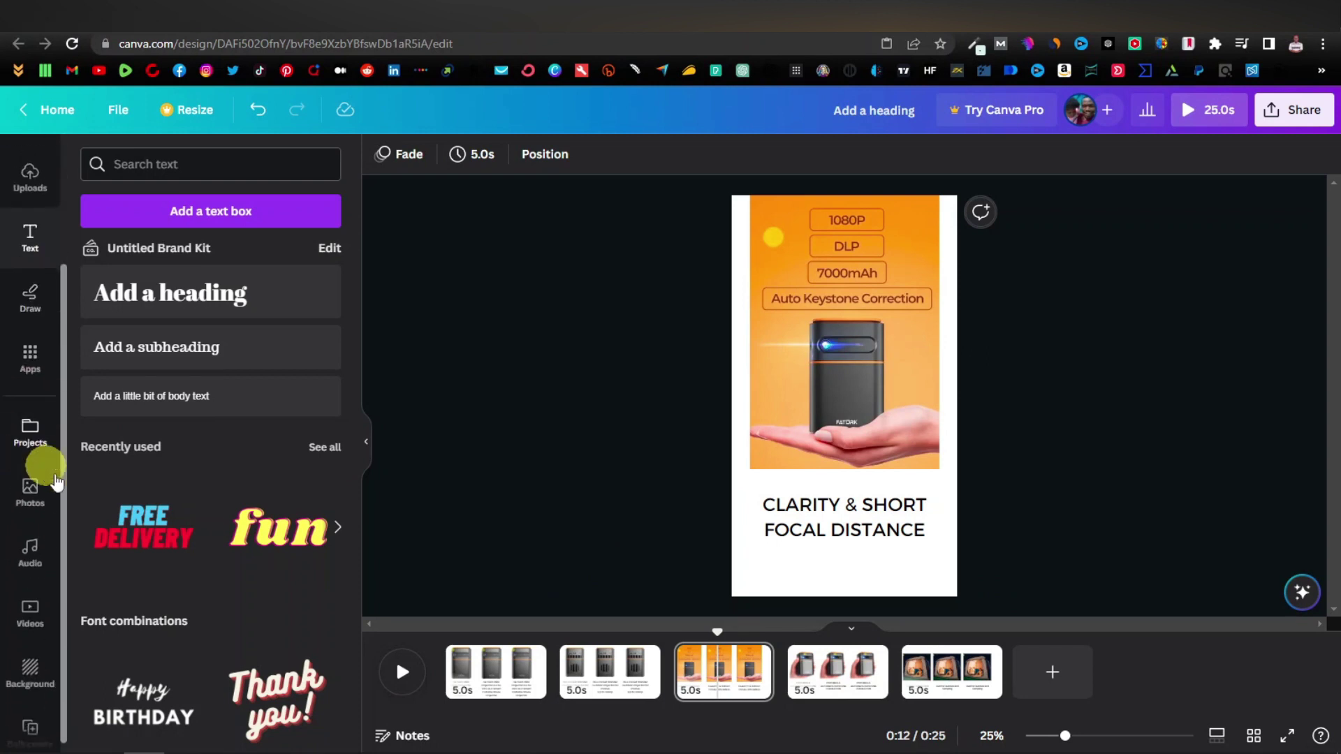
click(30, 555)
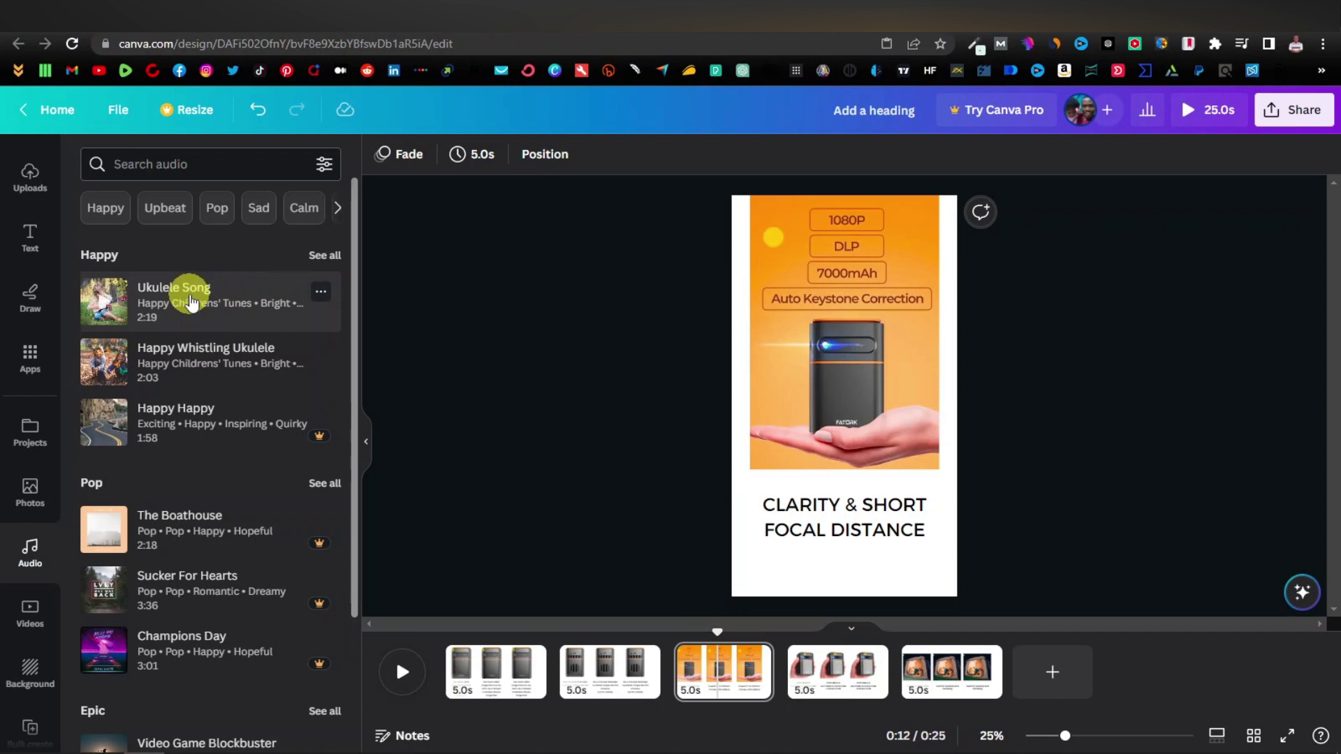
scroll(202, 361, down, 1)
scroll(203, 362, up, 1)
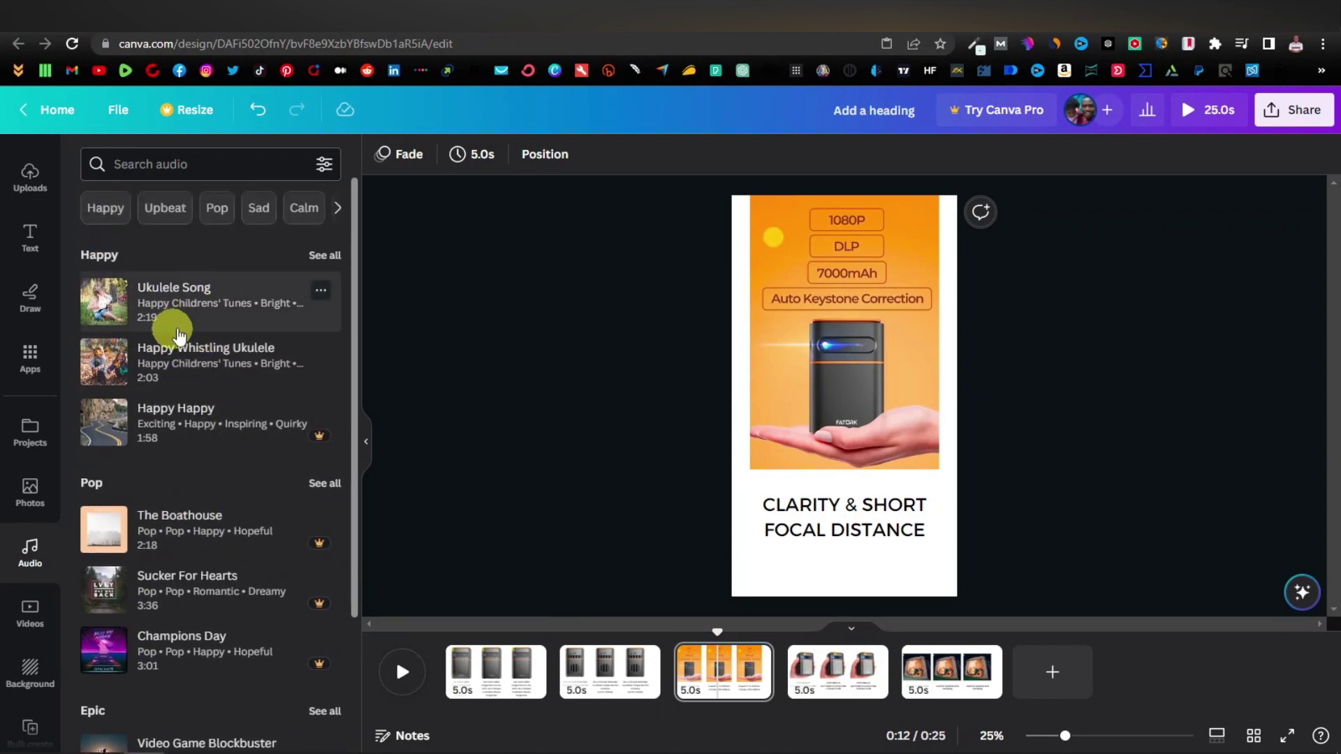
click(142, 325)
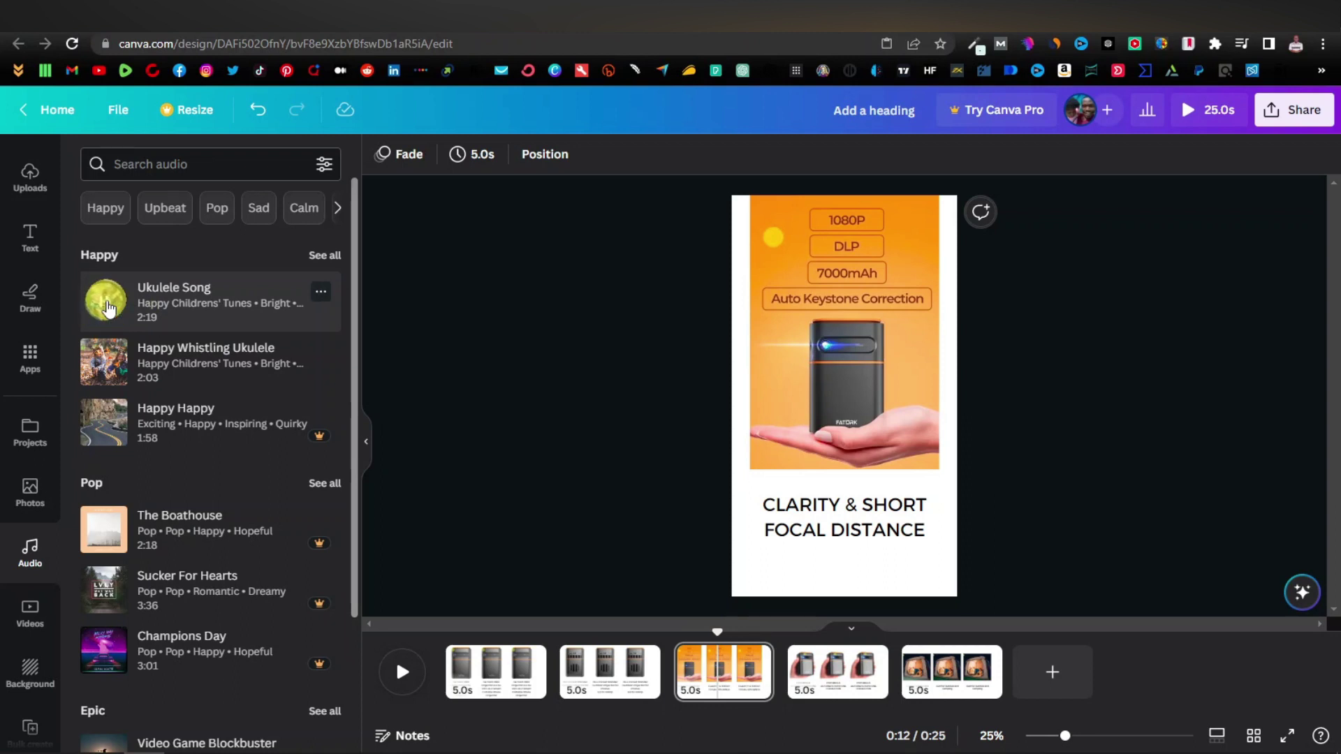
click(101, 364)
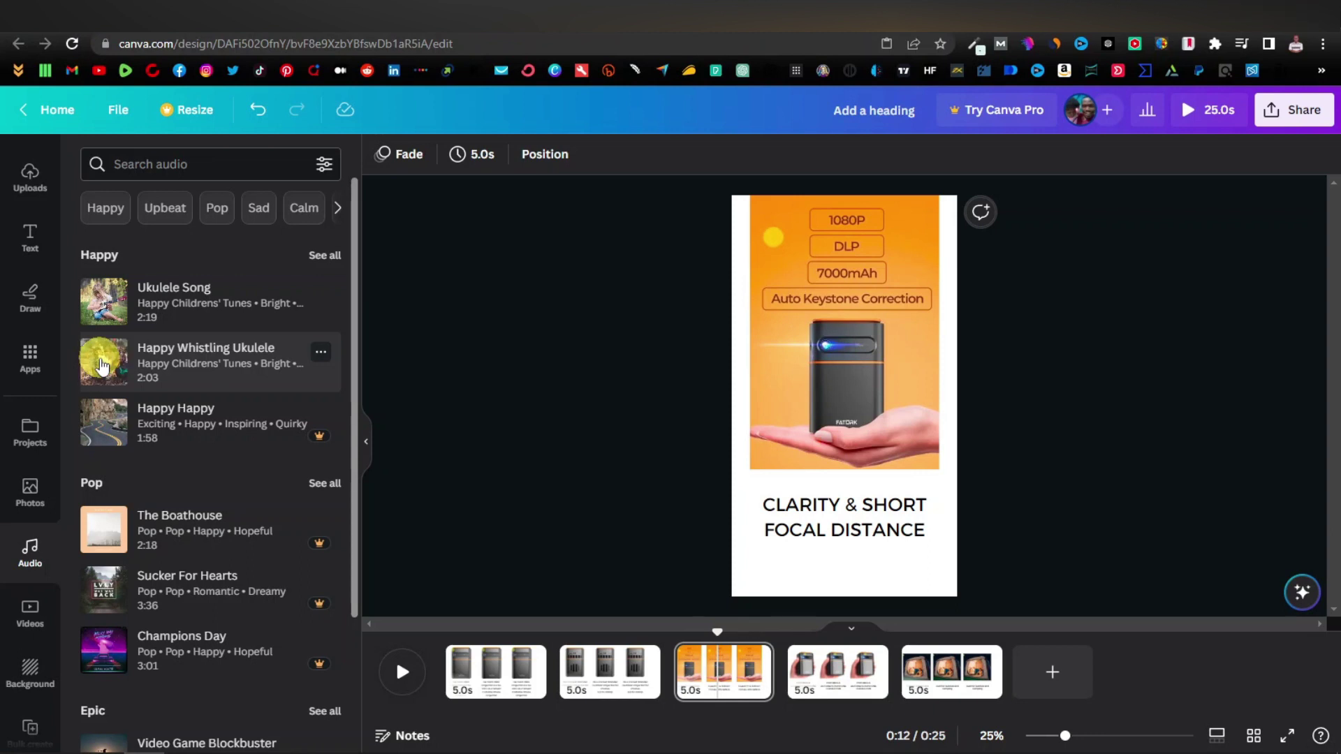
Add "Ukulele Song" to the timeline as background music, aligned to start with the first page and span all five pages
drag(166, 306, 503, 695)
drag(517, 599, 445, 596)
drag(590, 694, 451, 682)
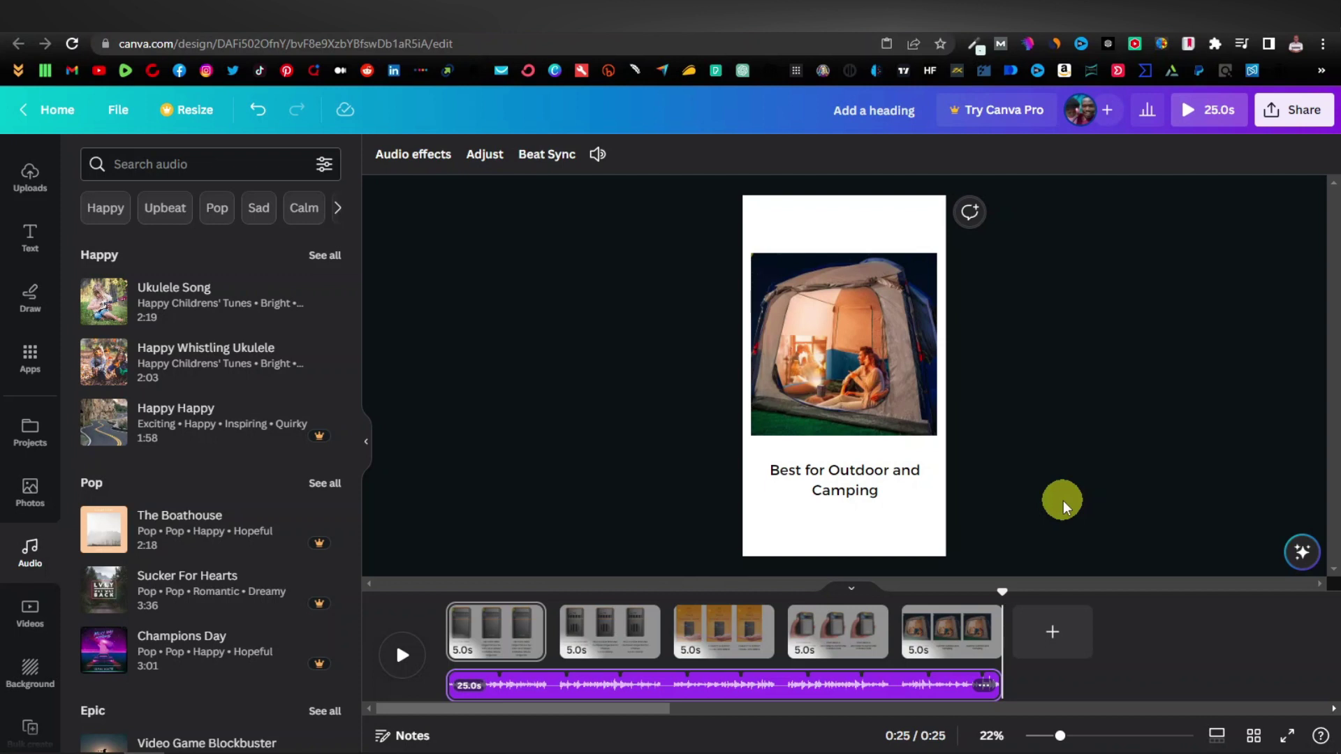
Add a blank sixth page and insert the blue and red "FREE DELIVERY" text style on it
click(1053, 631)
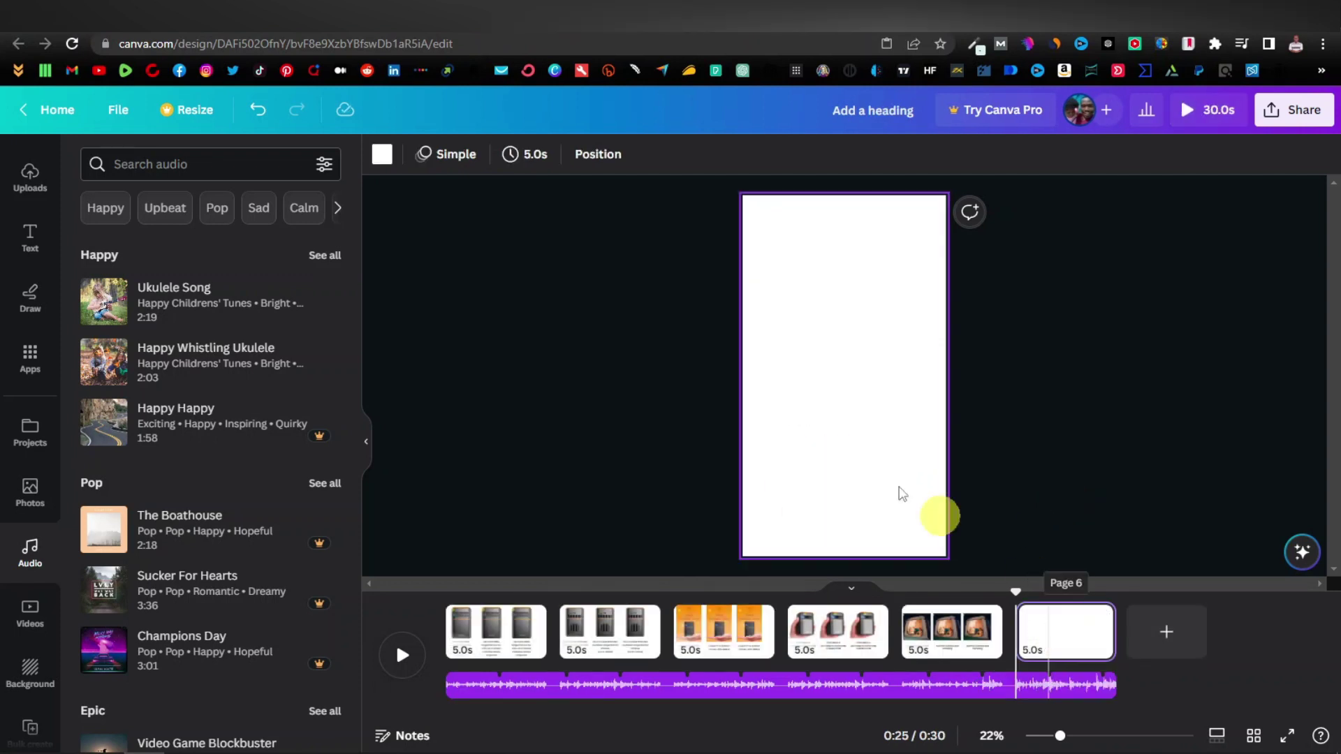
click(30, 236)
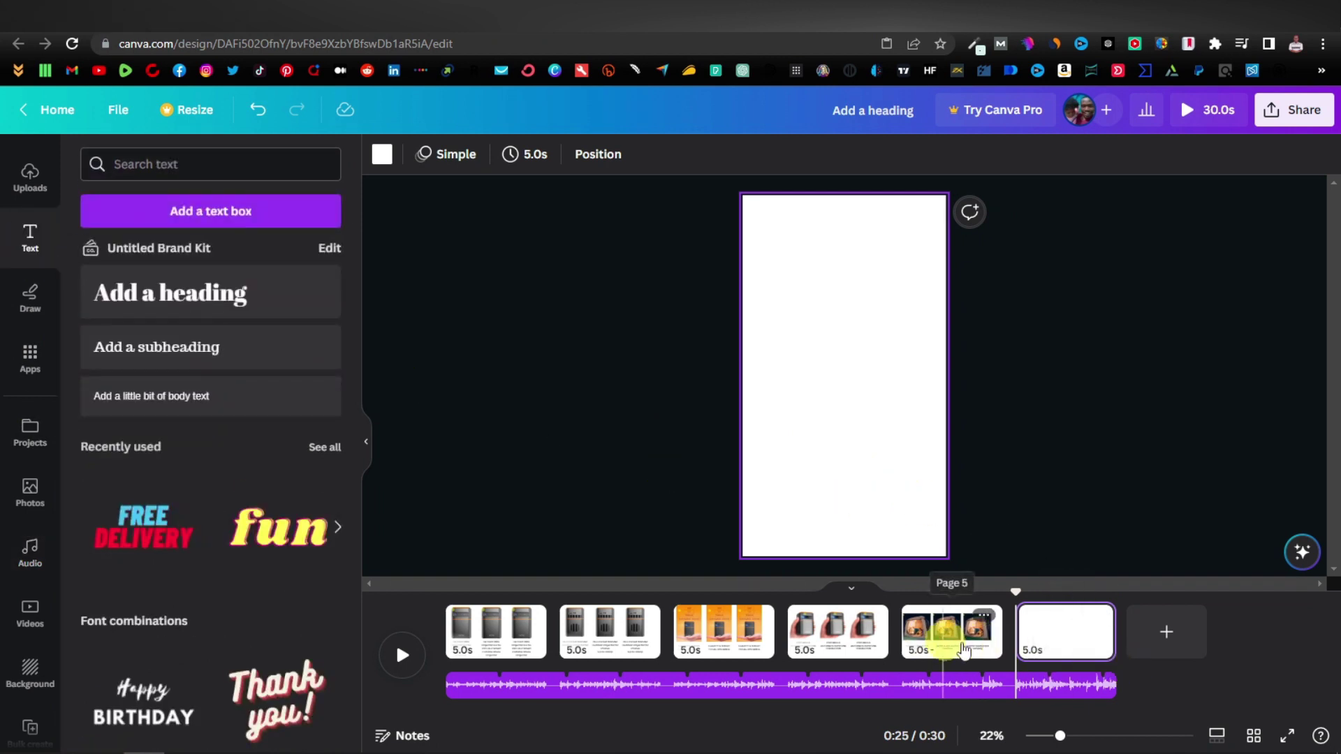
click(150, 536)
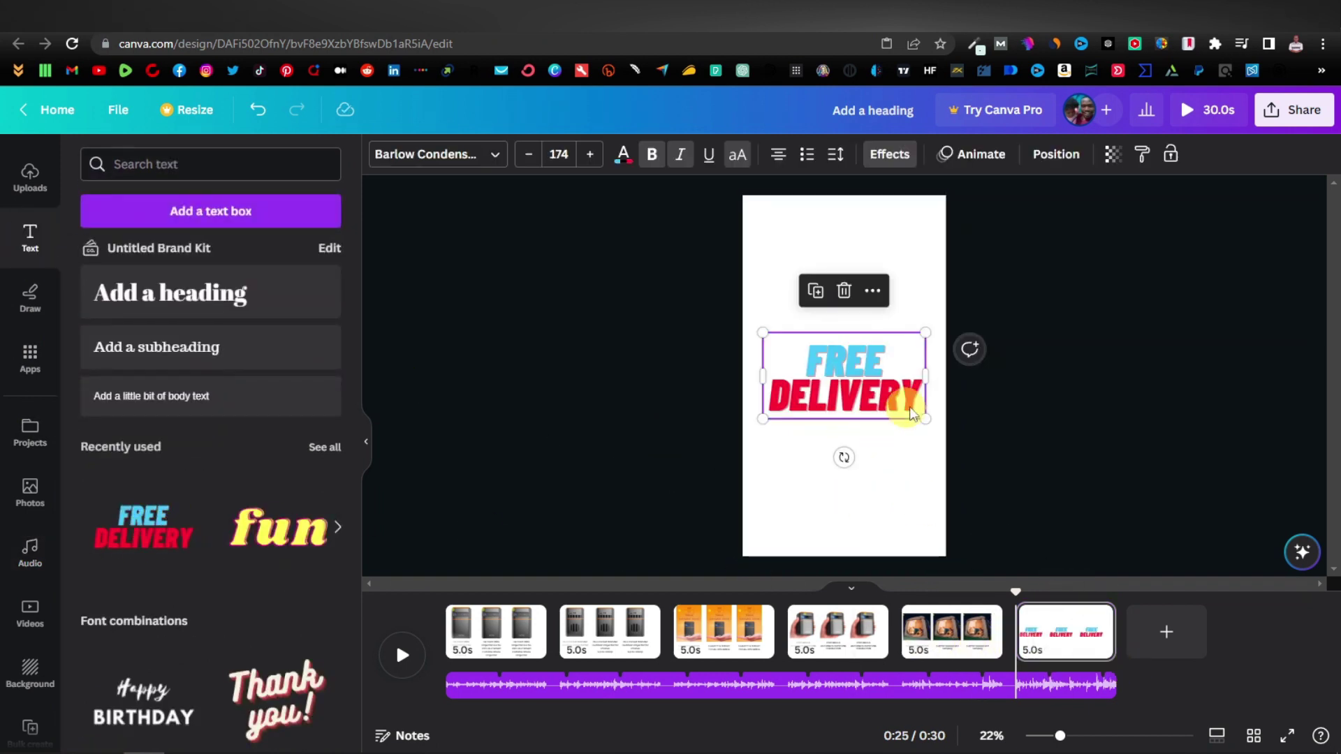
Replace page 6's text with "LINK IN DESCRIPTION FOR MORE DETAILS", shrink it to fit and place it slightly above the page's centre
double_click(850, 359)
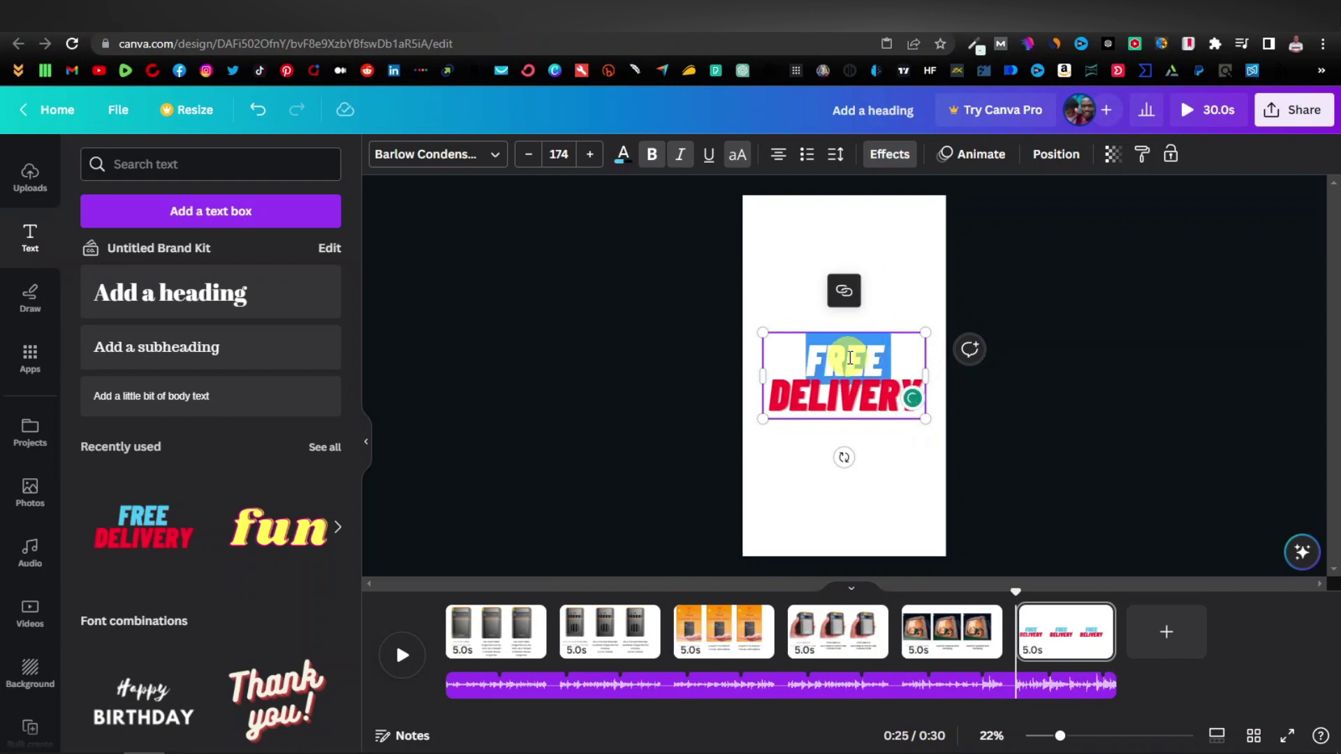
triple_click(850, 358)
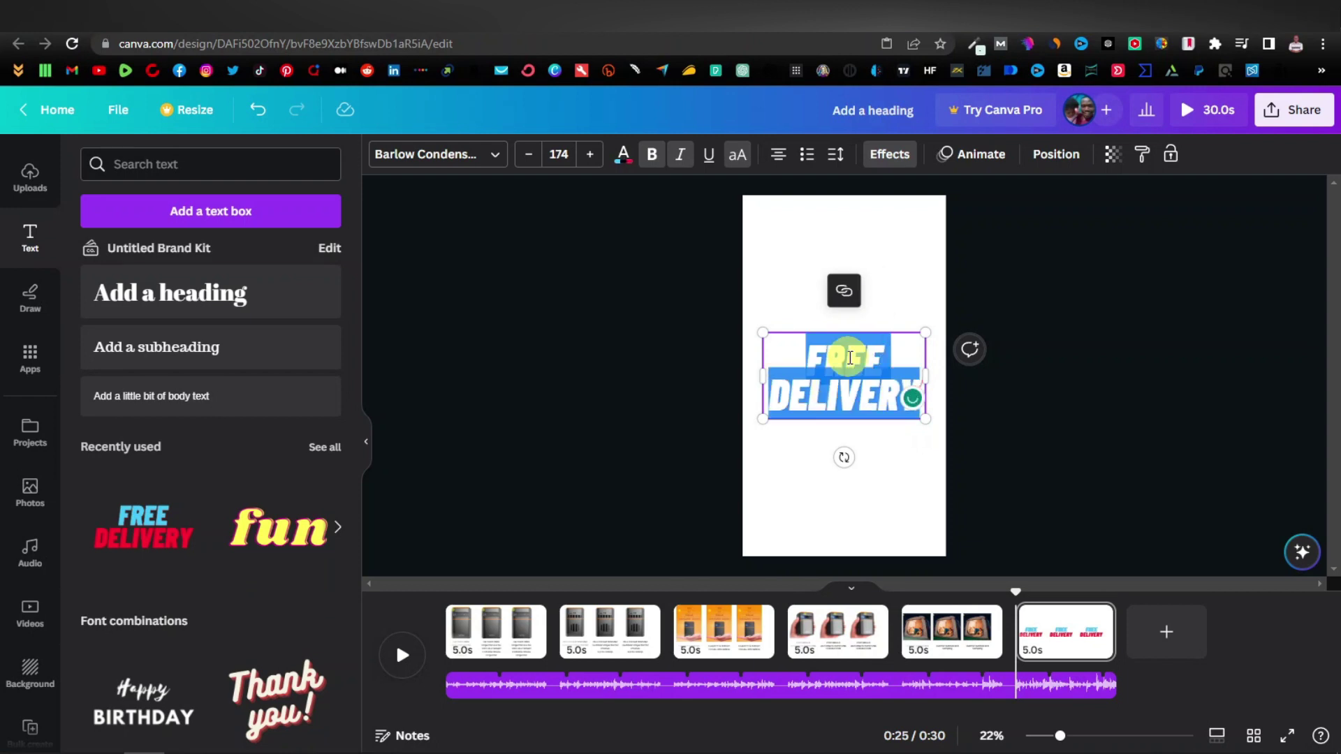
text(CLICK LINK)
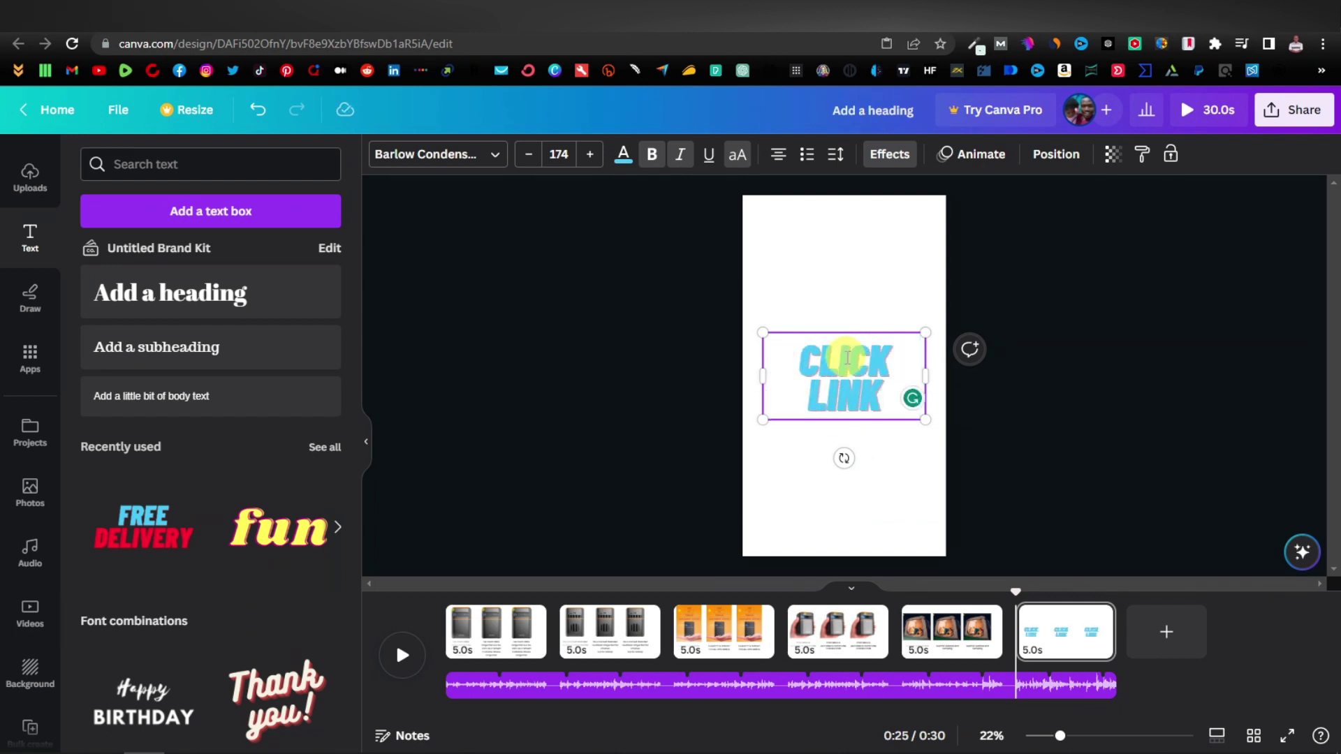
double_click(848, 358)
key(BackSpace)
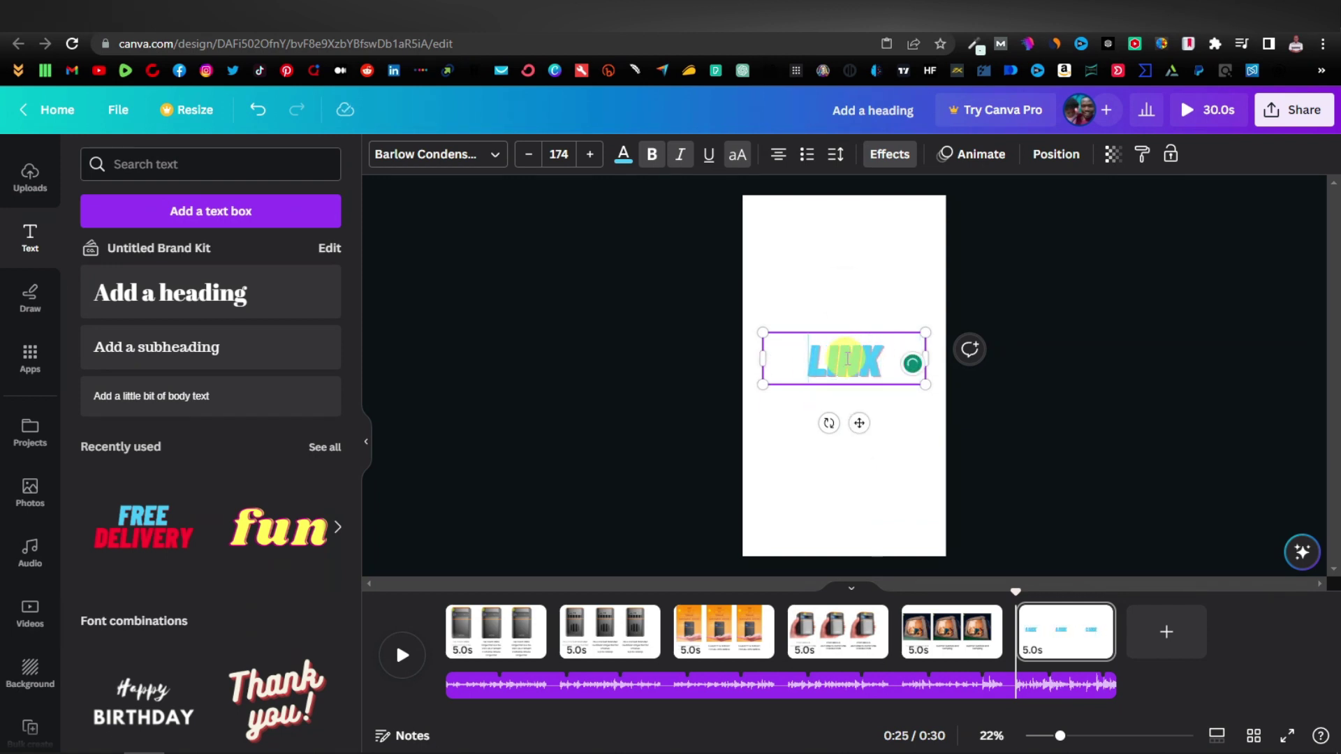
text(IN DESCRIPTION FOR MORE DETAILS)
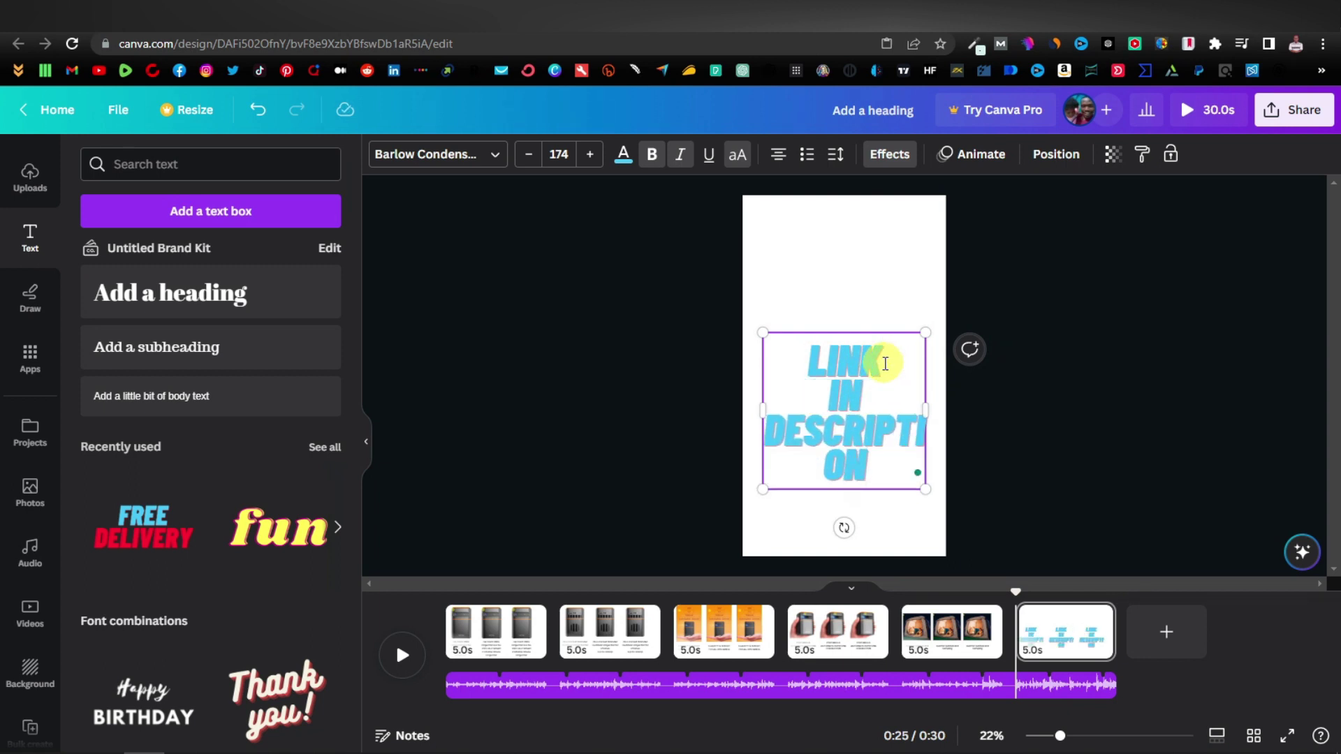
key(Escape)
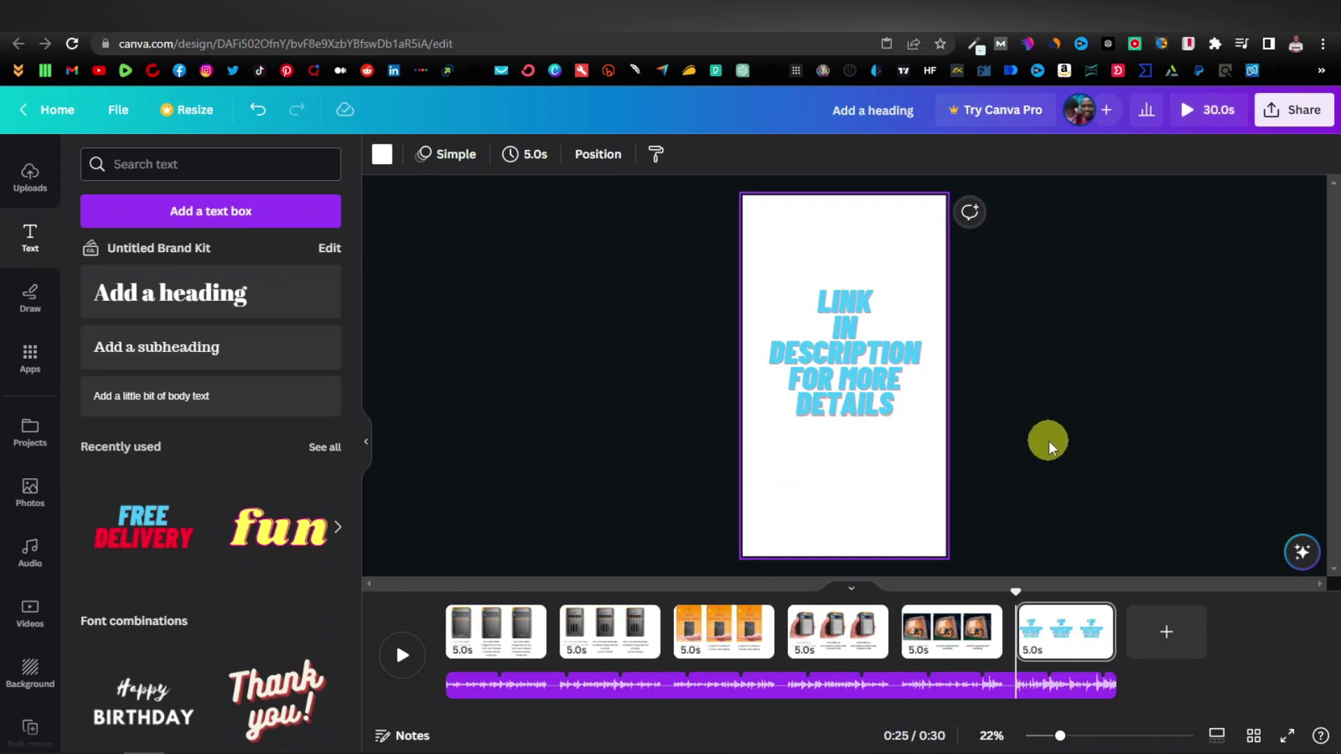
Download all six pages of the design as an MP4 video at 1080p
click(1302, 114)
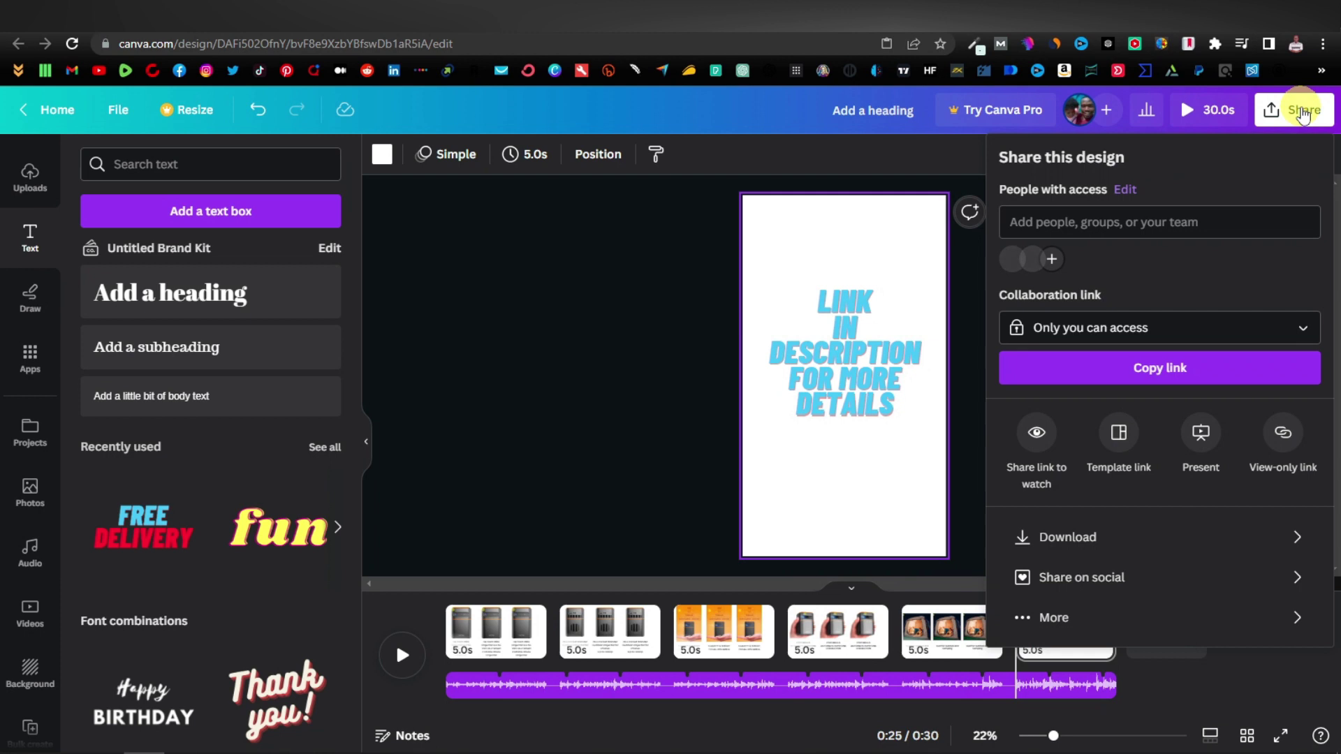
click(1302, 540)
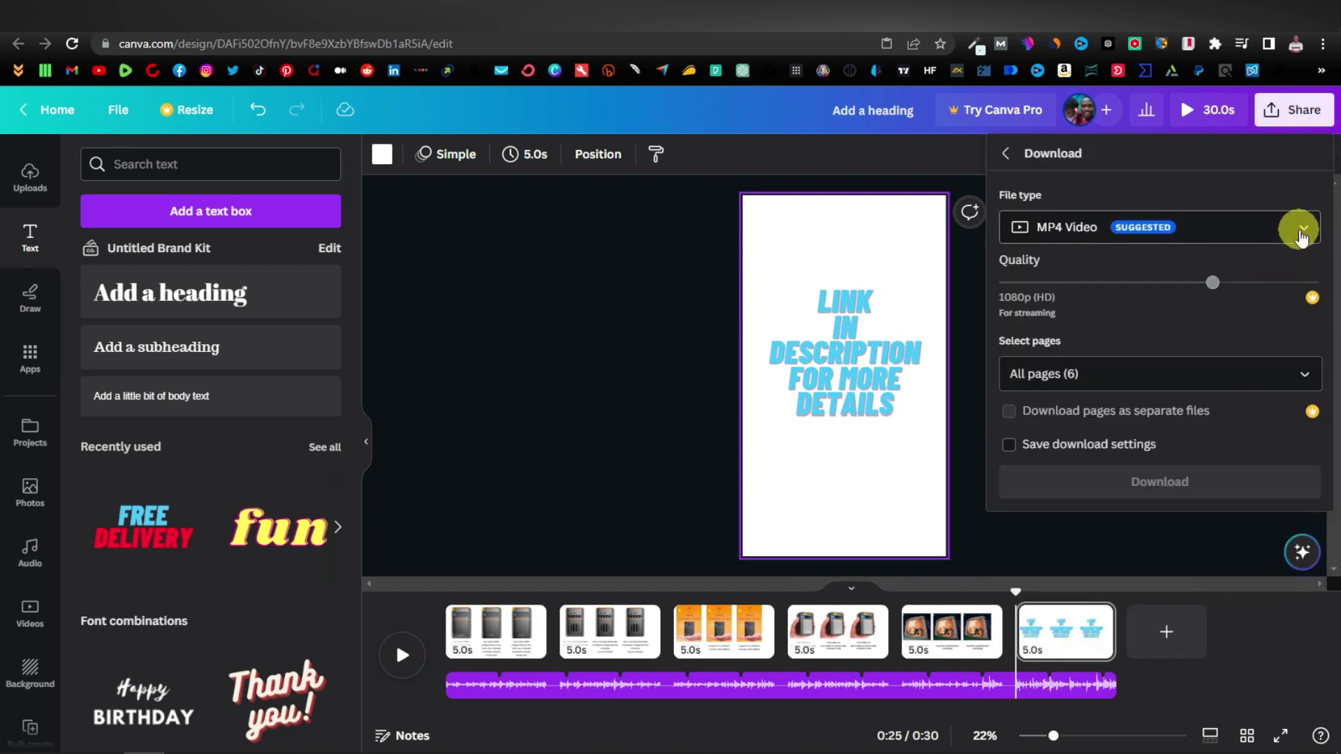
click(1256, 479)
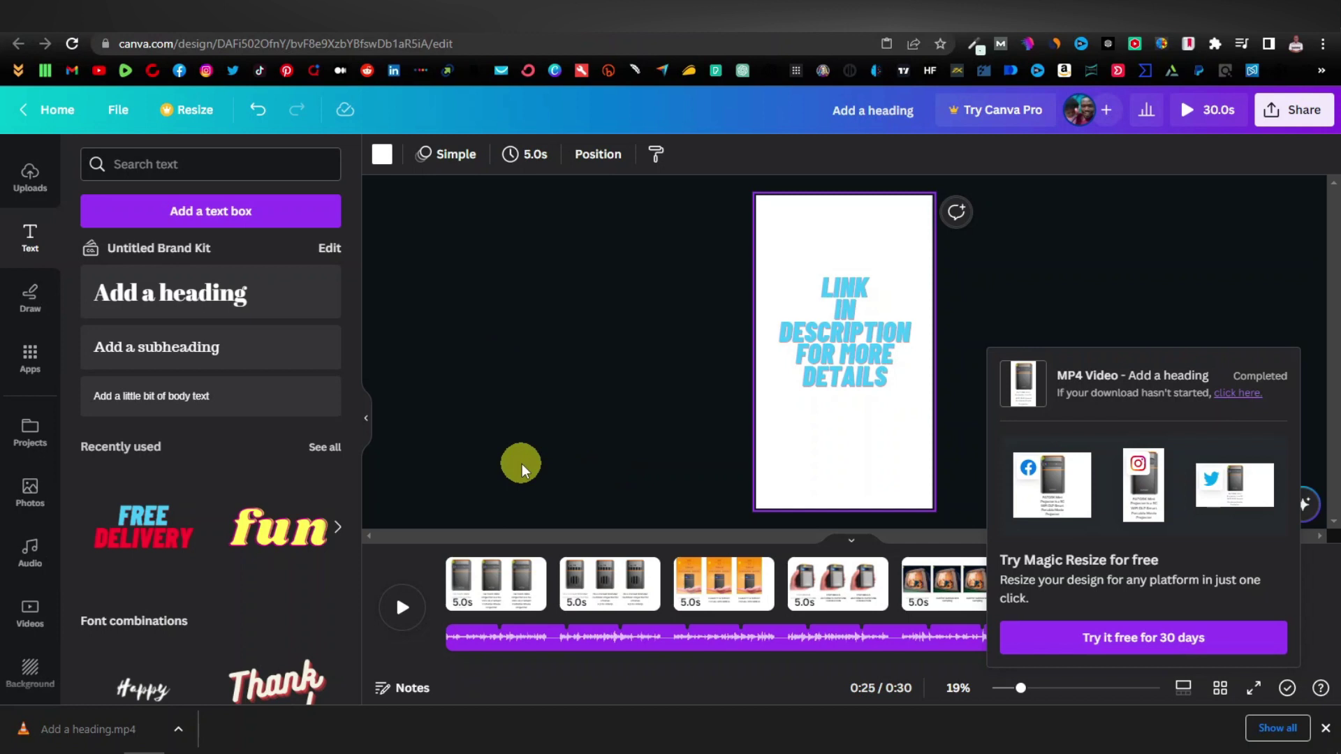
Switch to YouTube and upload the downloaded "Add a heading.mp4" as a new video
click(140, 18)
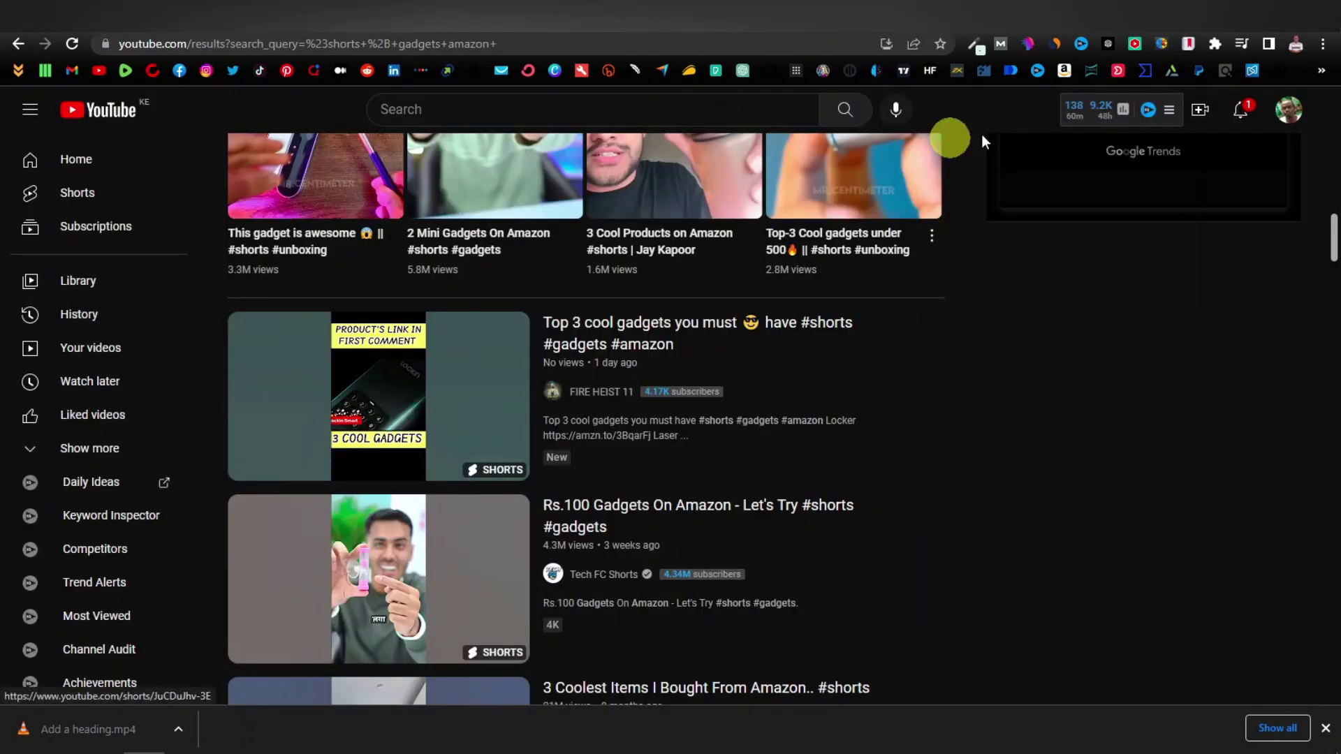
click(1198, 112)
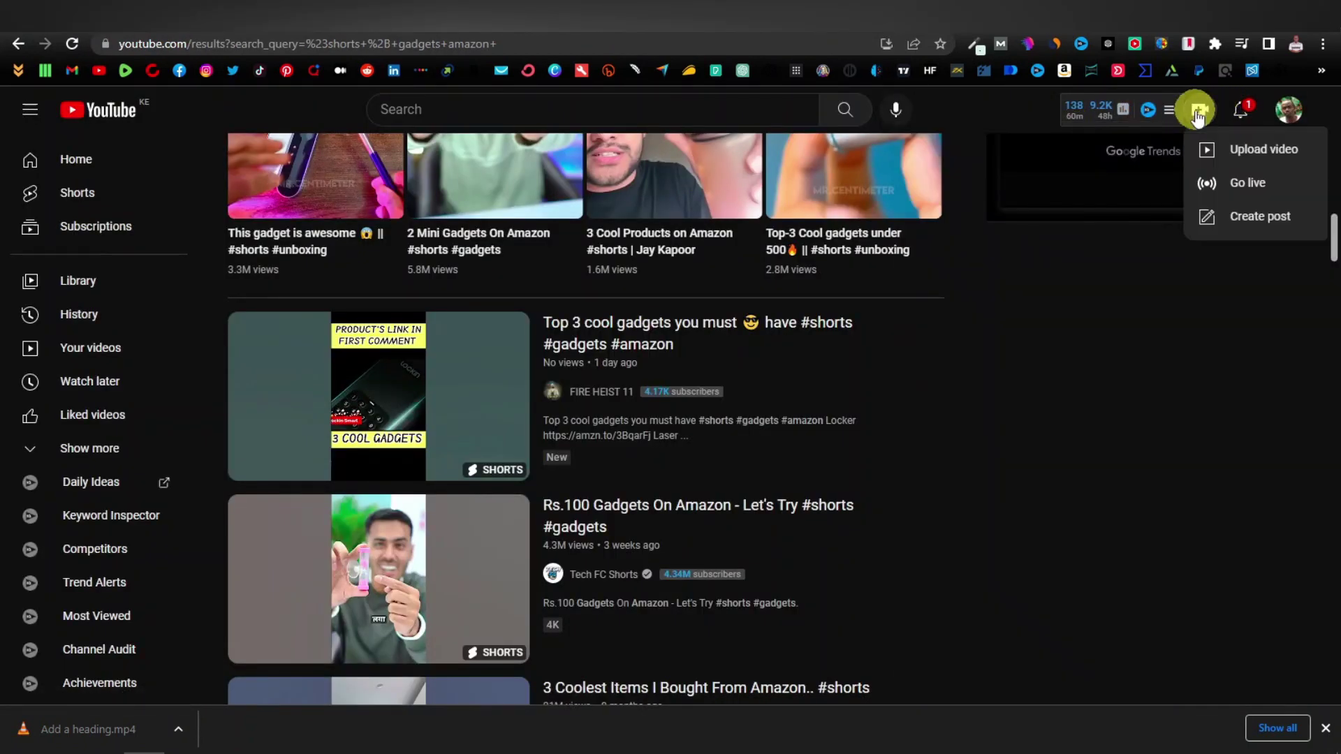
click(1250, 152)
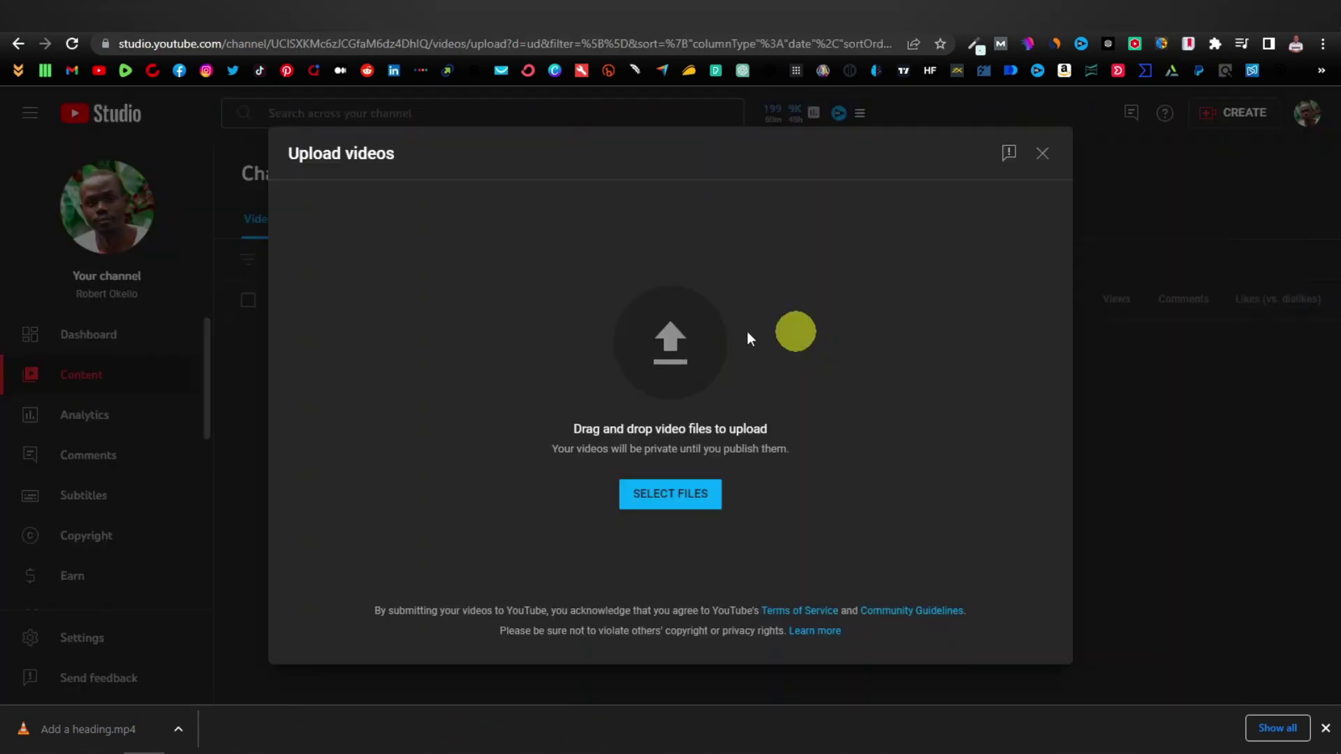
drag(77, 730, 667, 347)
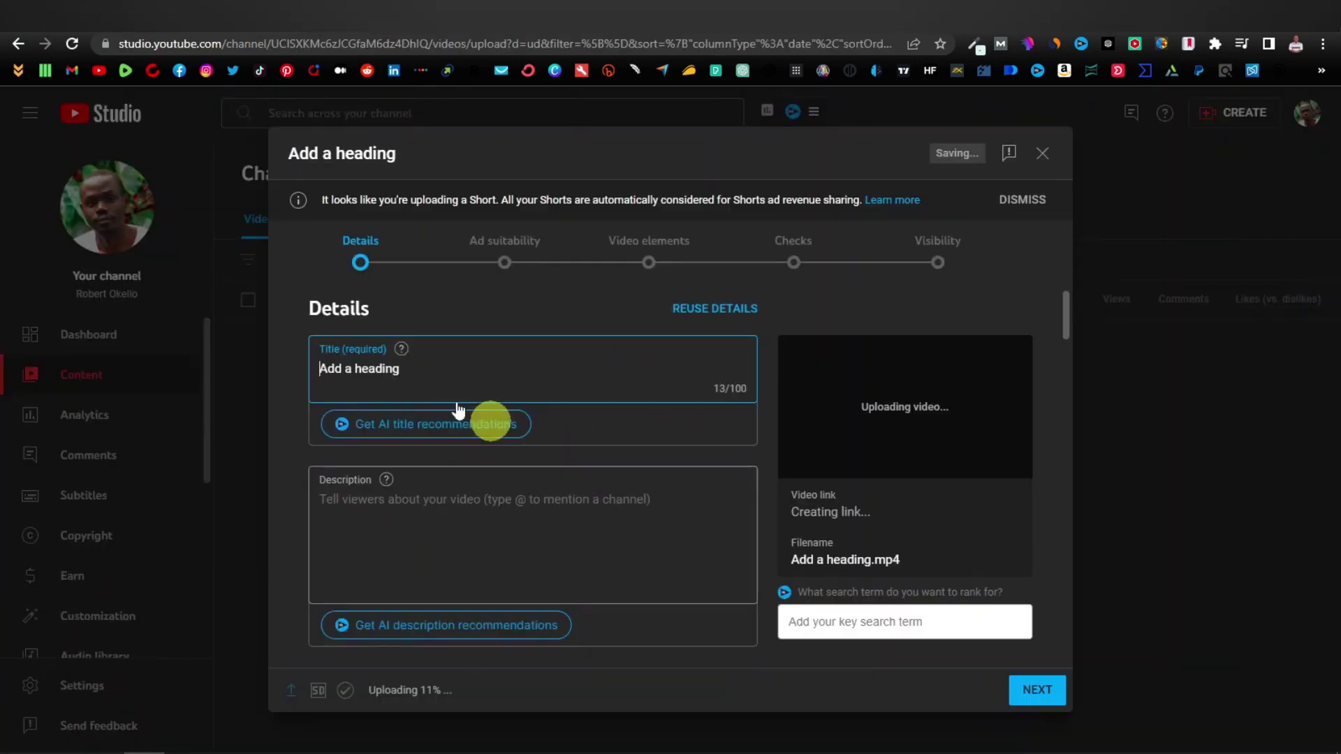
Replace the uploaded Short's title with "BEST MINI PROJECT"
drag(412, 372, 284, 370)
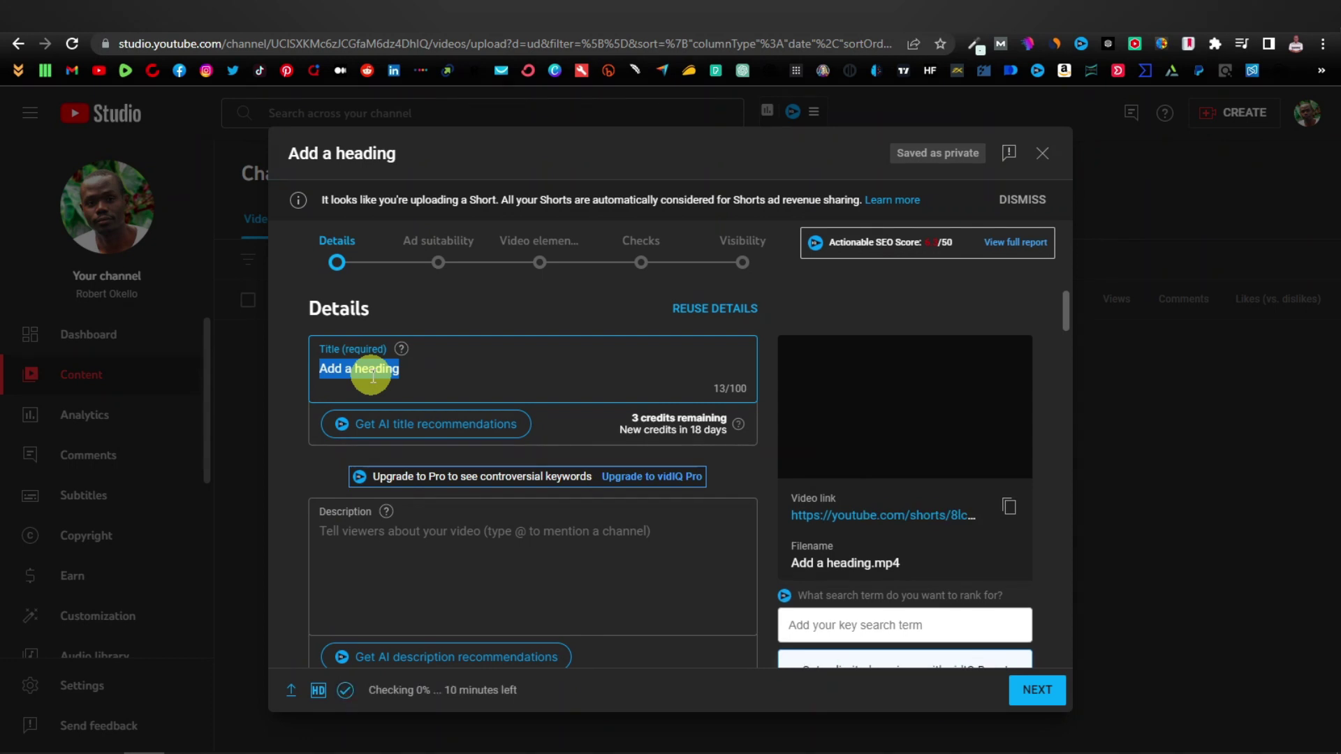
text(BEST MINI PROJECT)
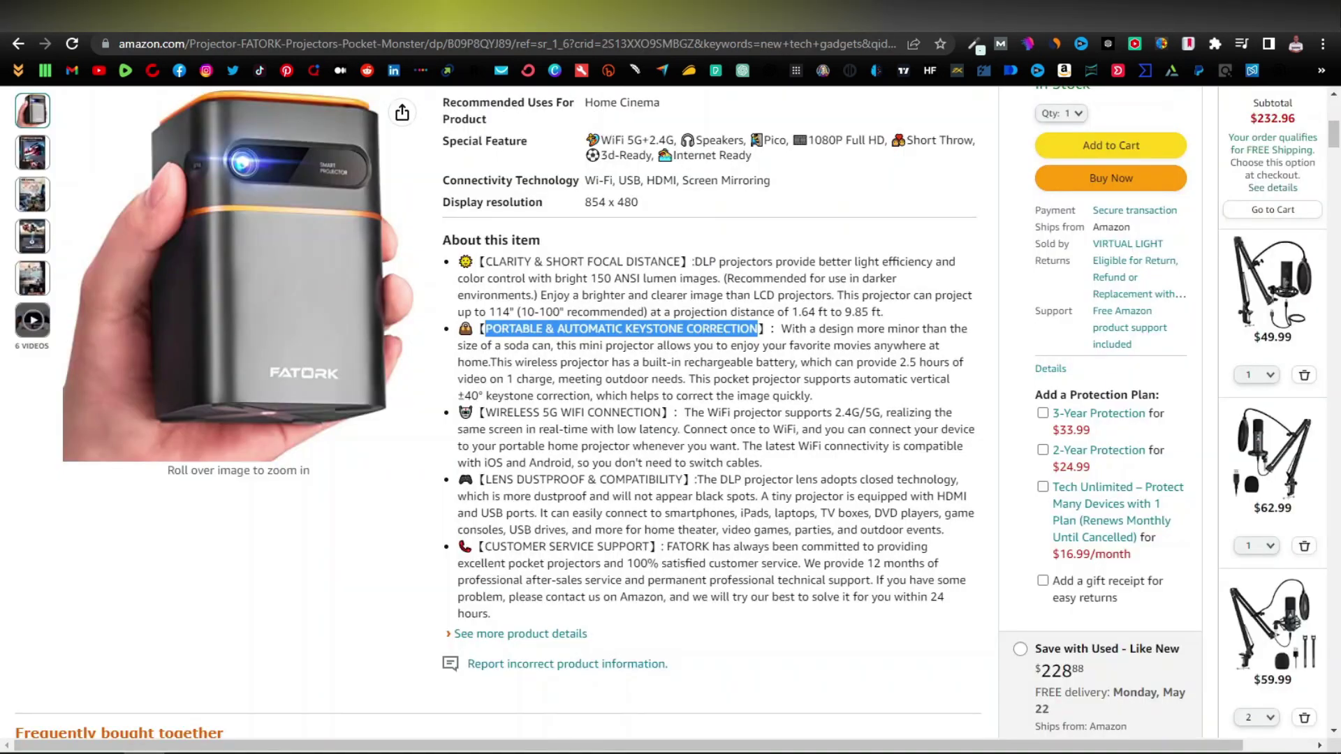
Copy "FATORK Mini Projector" from the Amazon product title and put it, followed by " | ", before "BEST MINI PROJECTOR" in the Short's title
scroll(494, 260, up, 6)
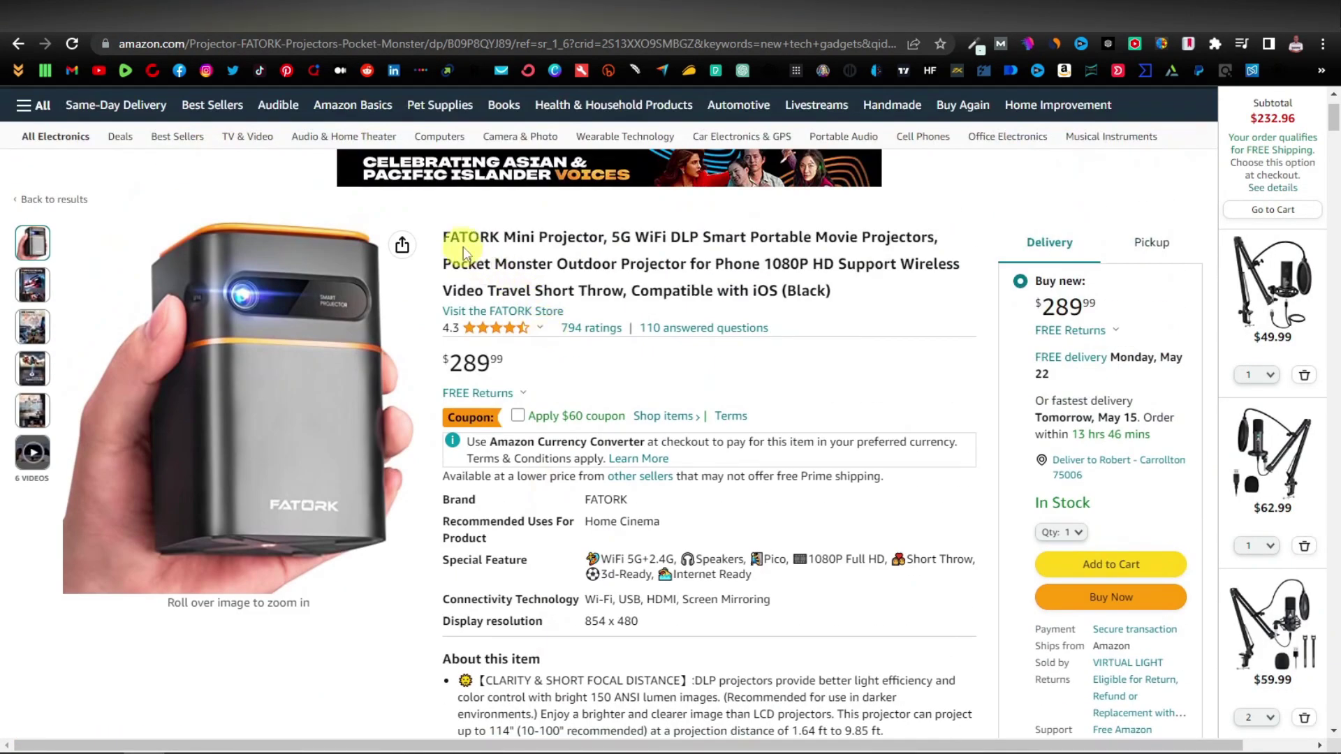
double_click(473, 238)
click(461, 237)
drag(443, 235, 531, 236)
click(461, 239)
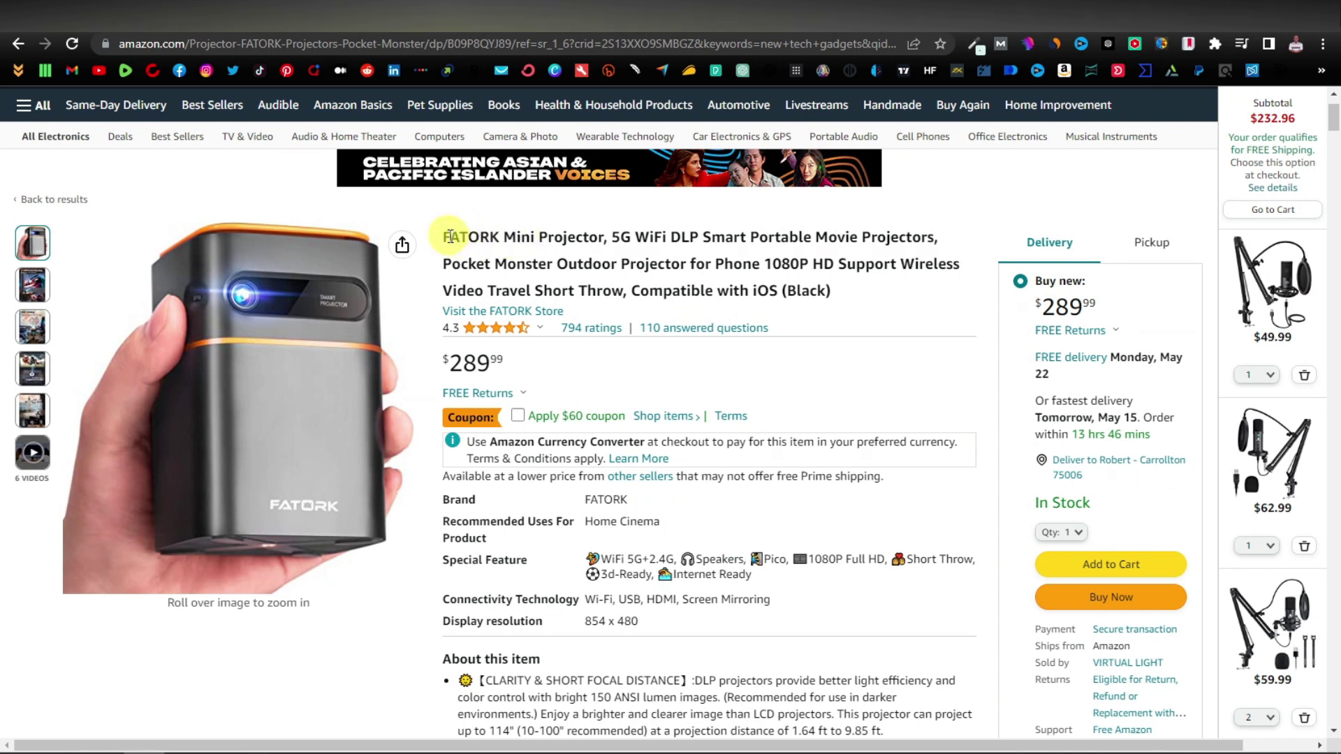
drag(445, 236, 604, 238)
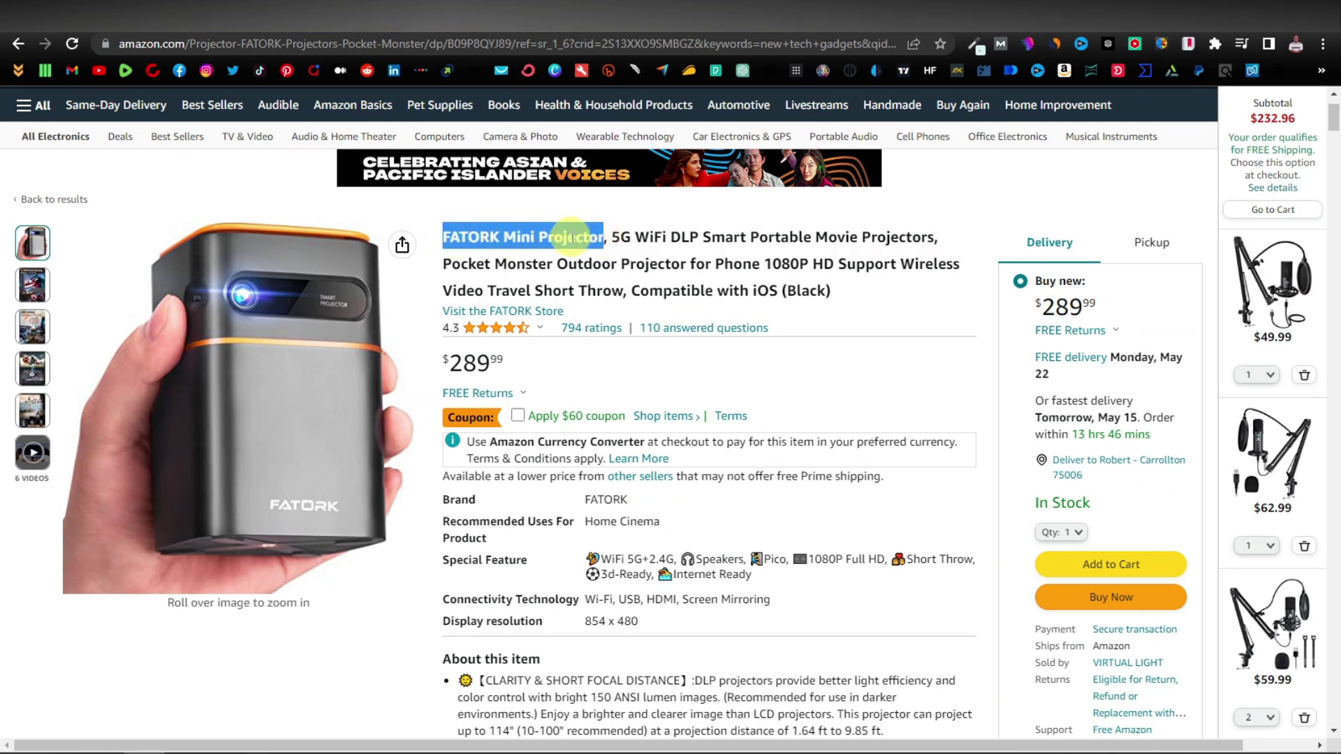
right_click(573, 241)
click(627, 253)
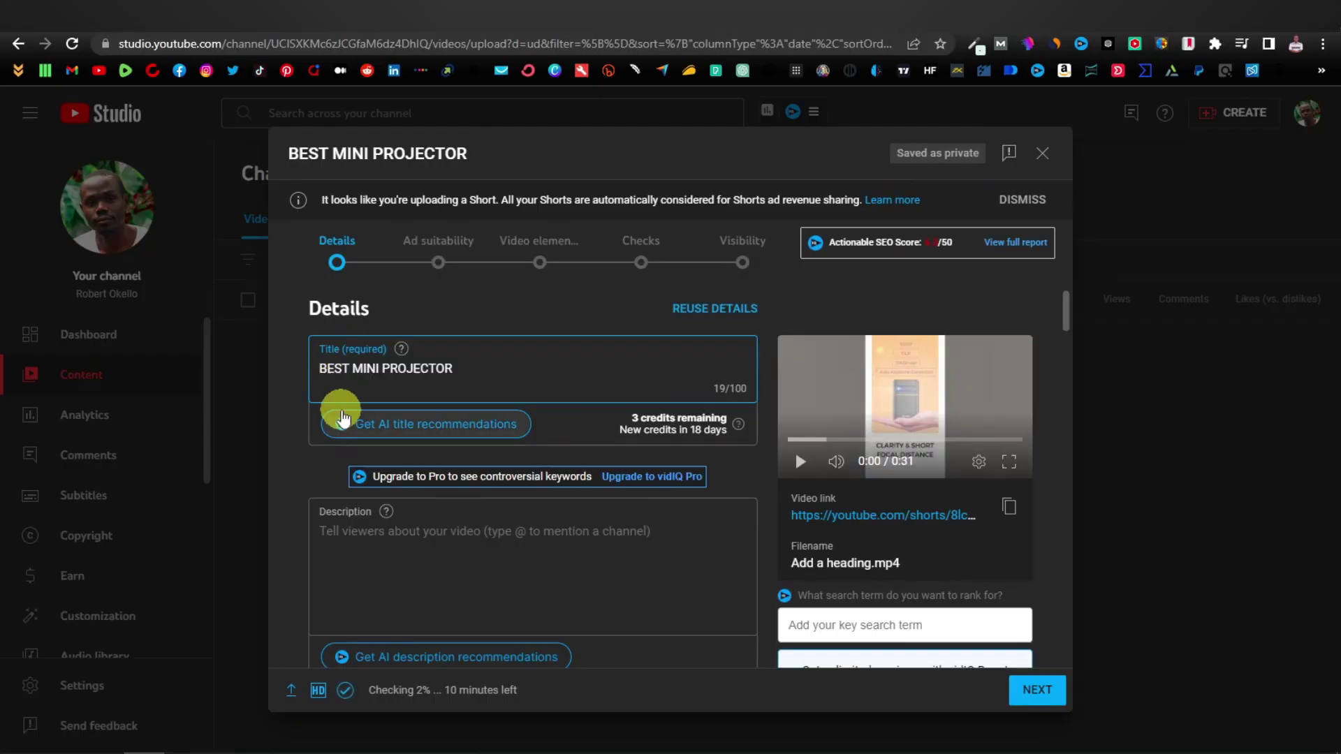
key(ctrl+v)
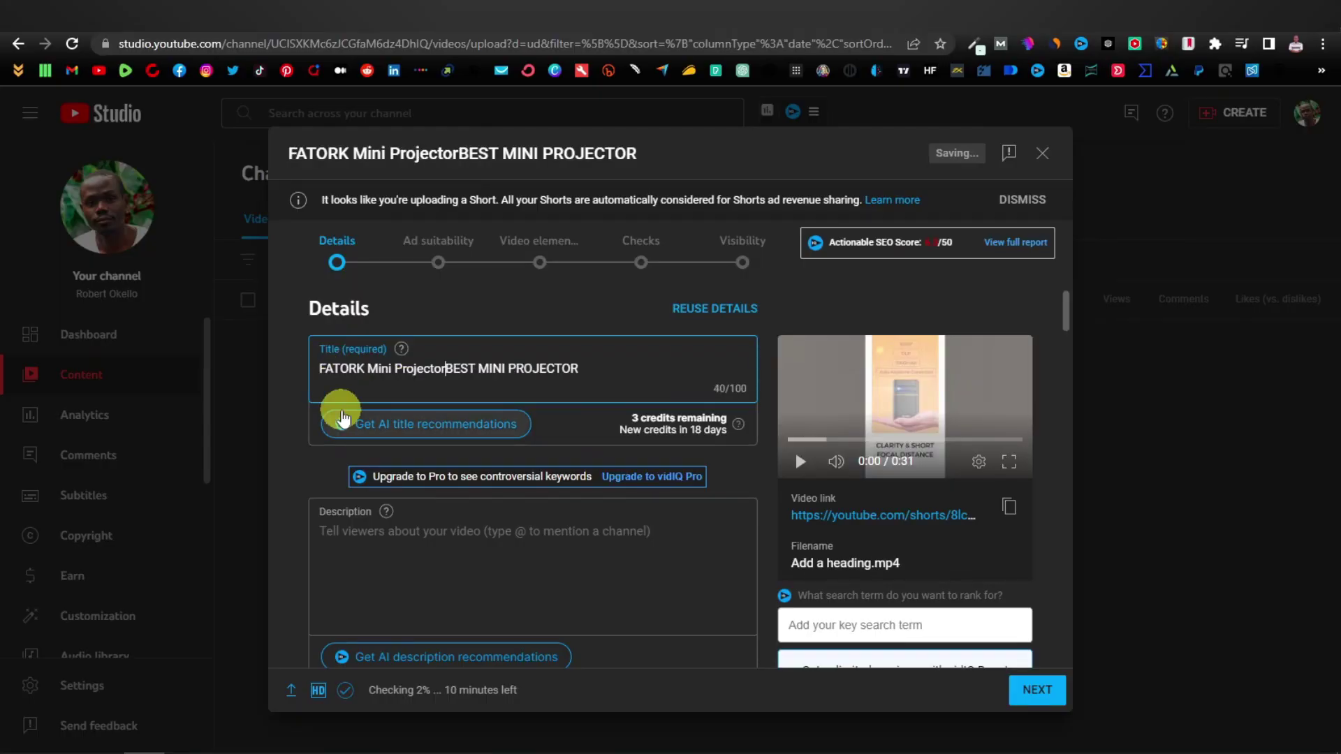
text(|)
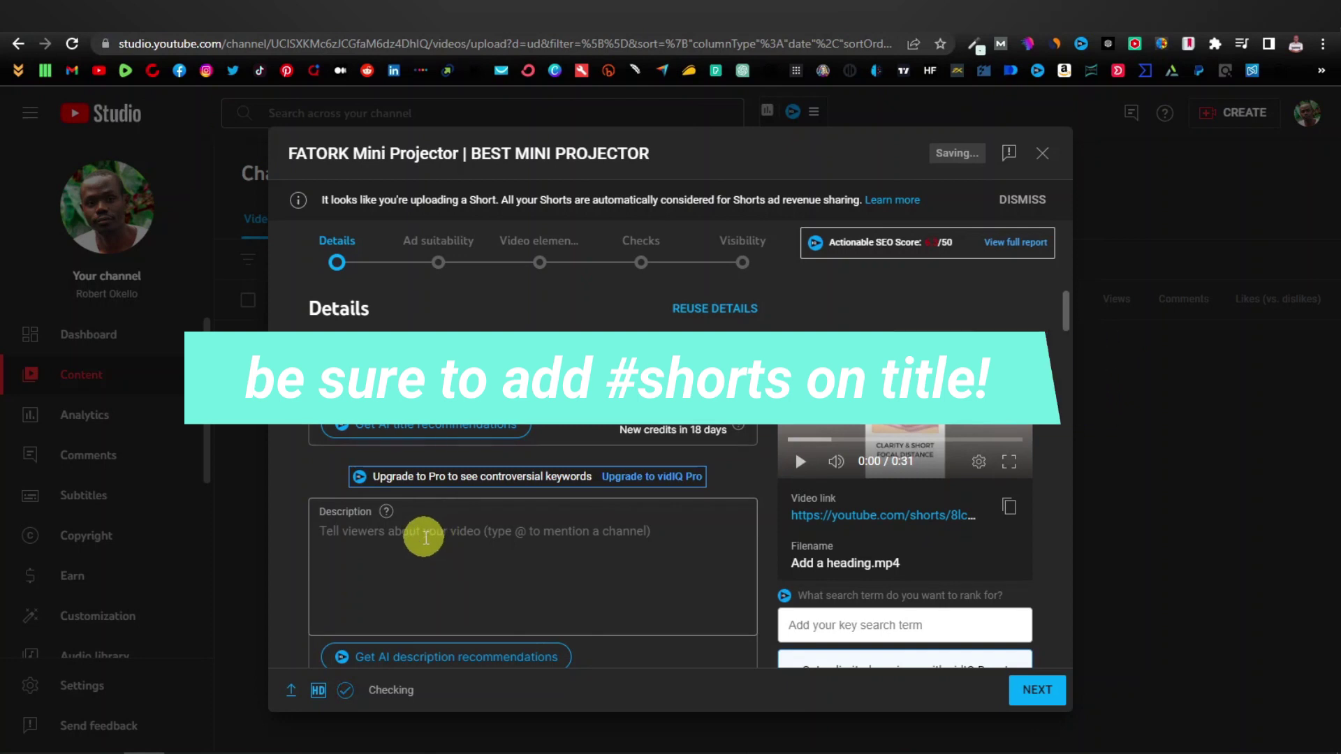
Generate a short affiliate text link for the projector with Amazon SiteStripe and paste it into the Short's description, followed by a line break
click(403, 538)
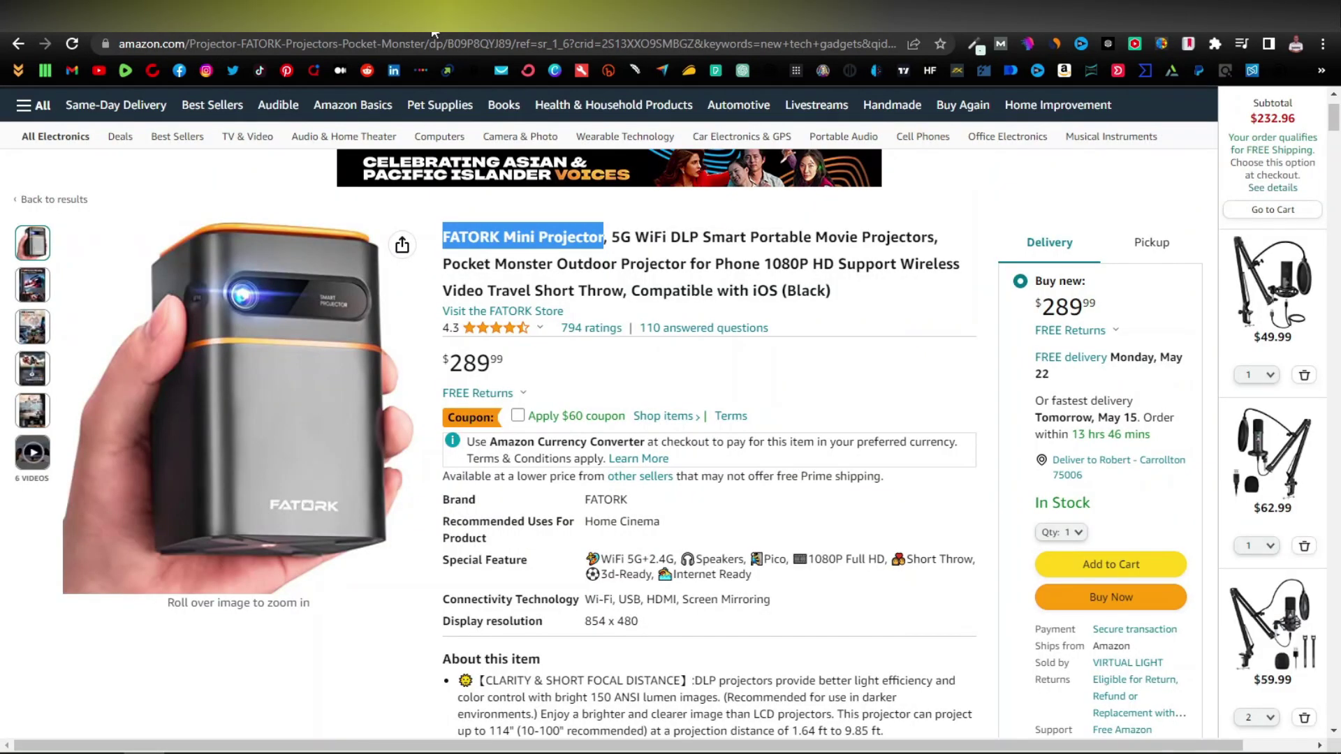
scroll(353, 443, up, 1)
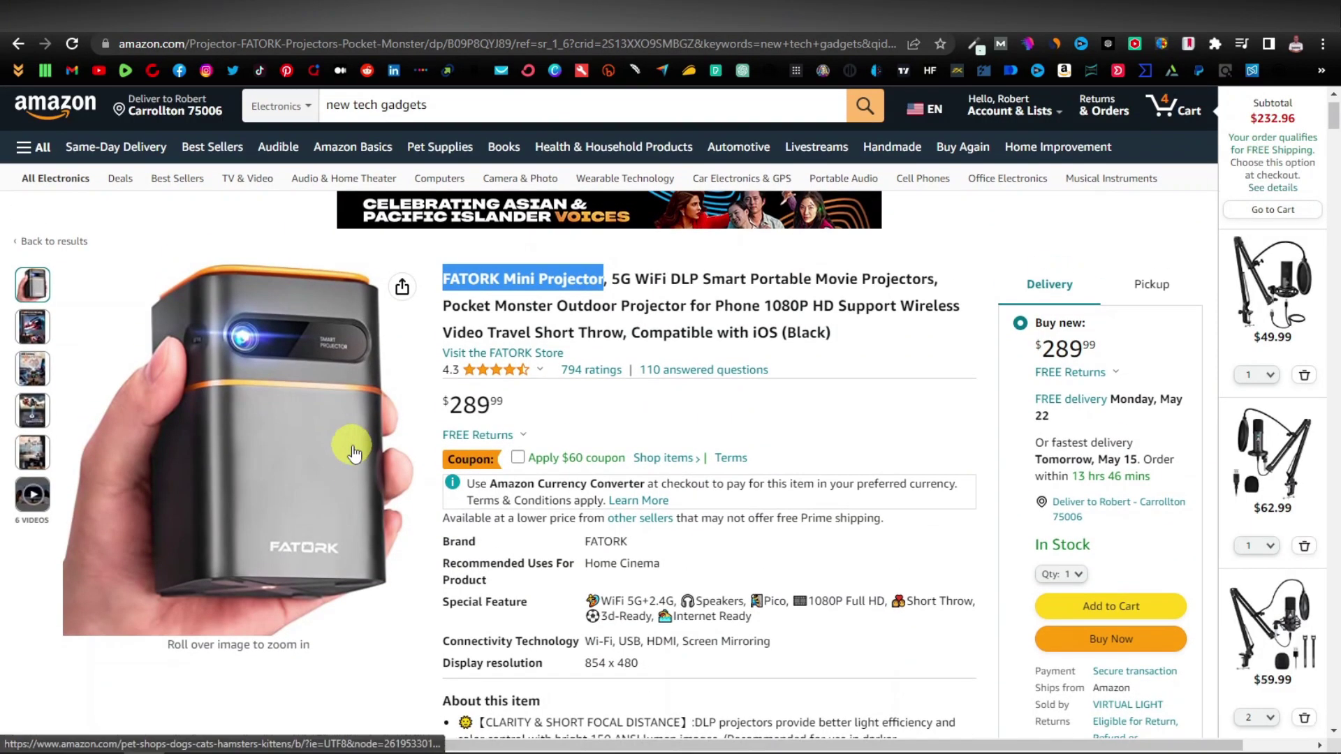
click(153, 113)
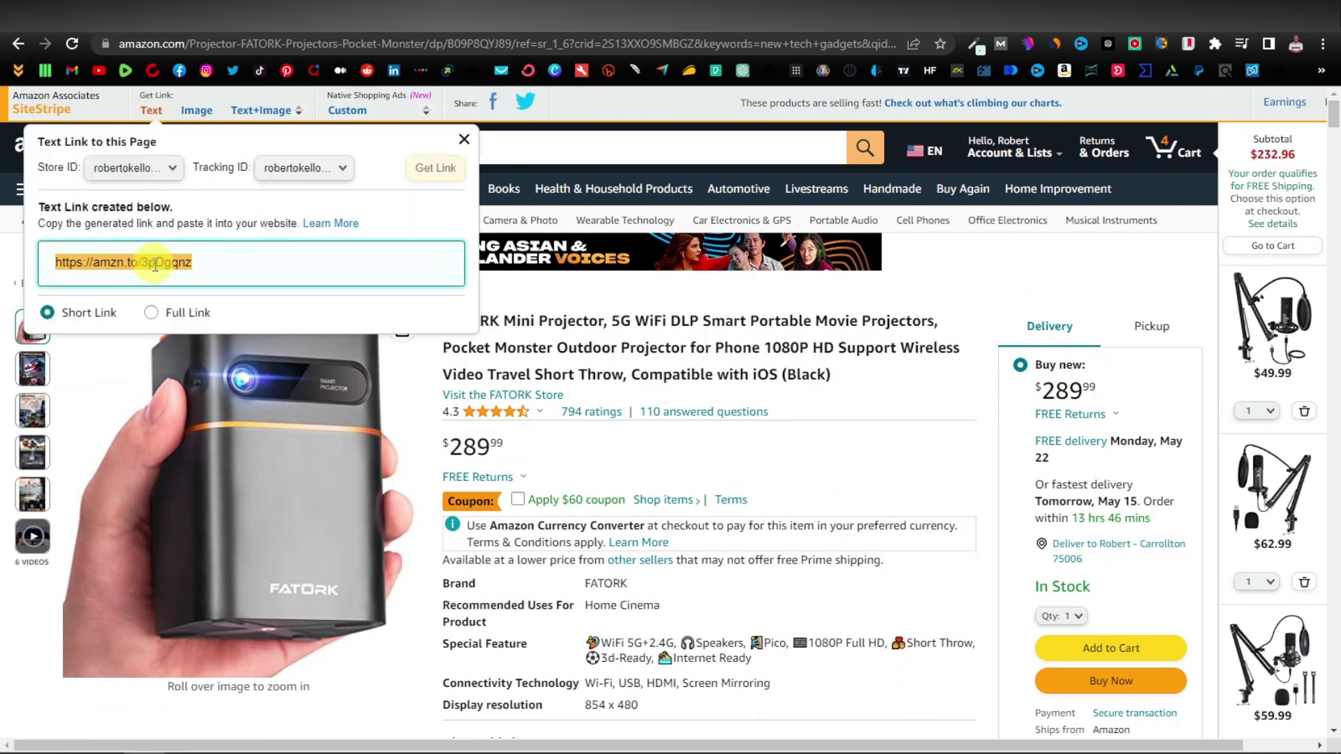
right_click(155, 269)
click(196, 279)
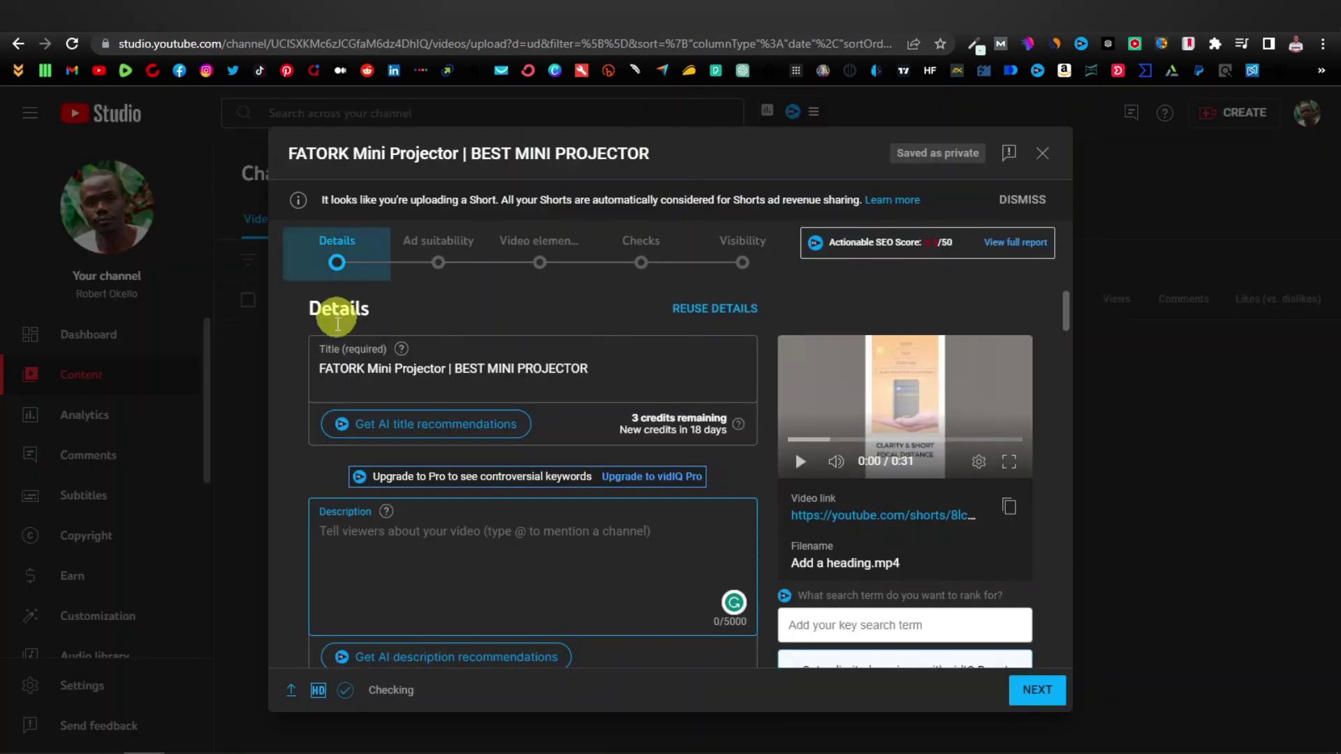
right_click(359, 531)
click(431, 393)
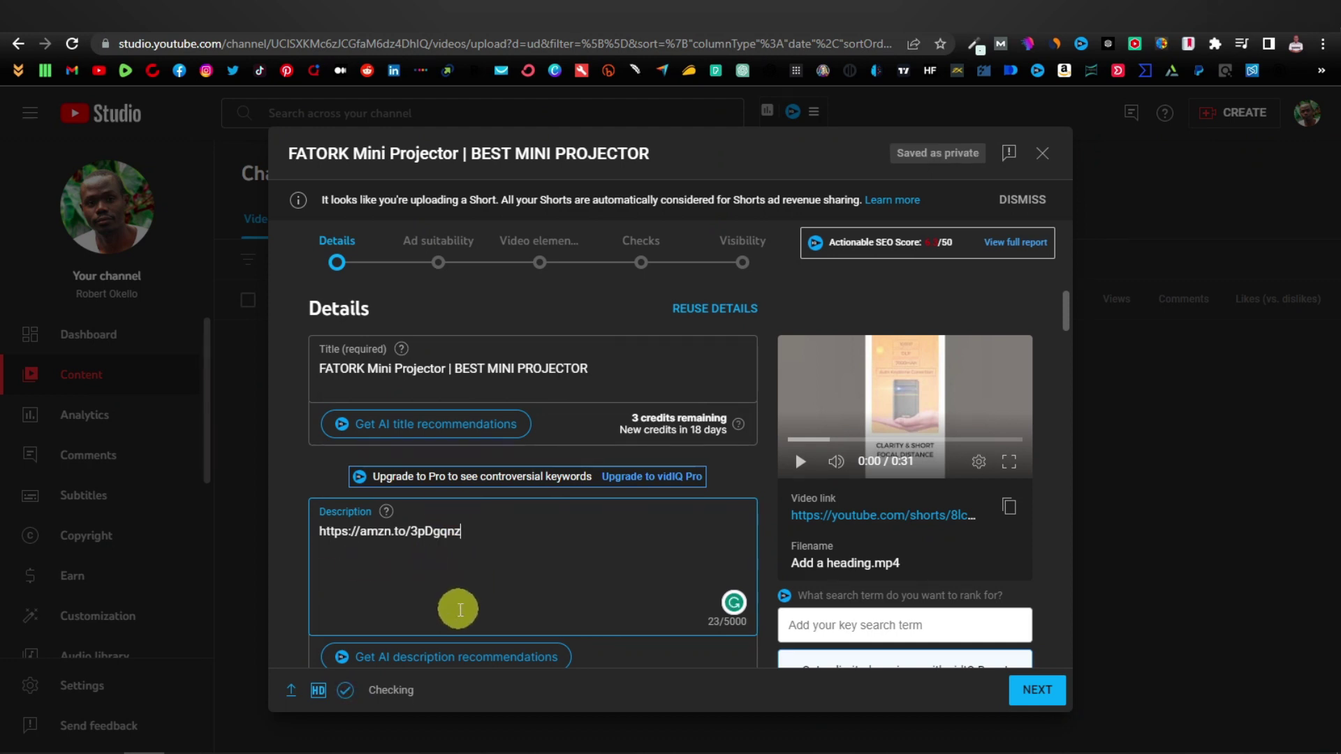
key(Return)
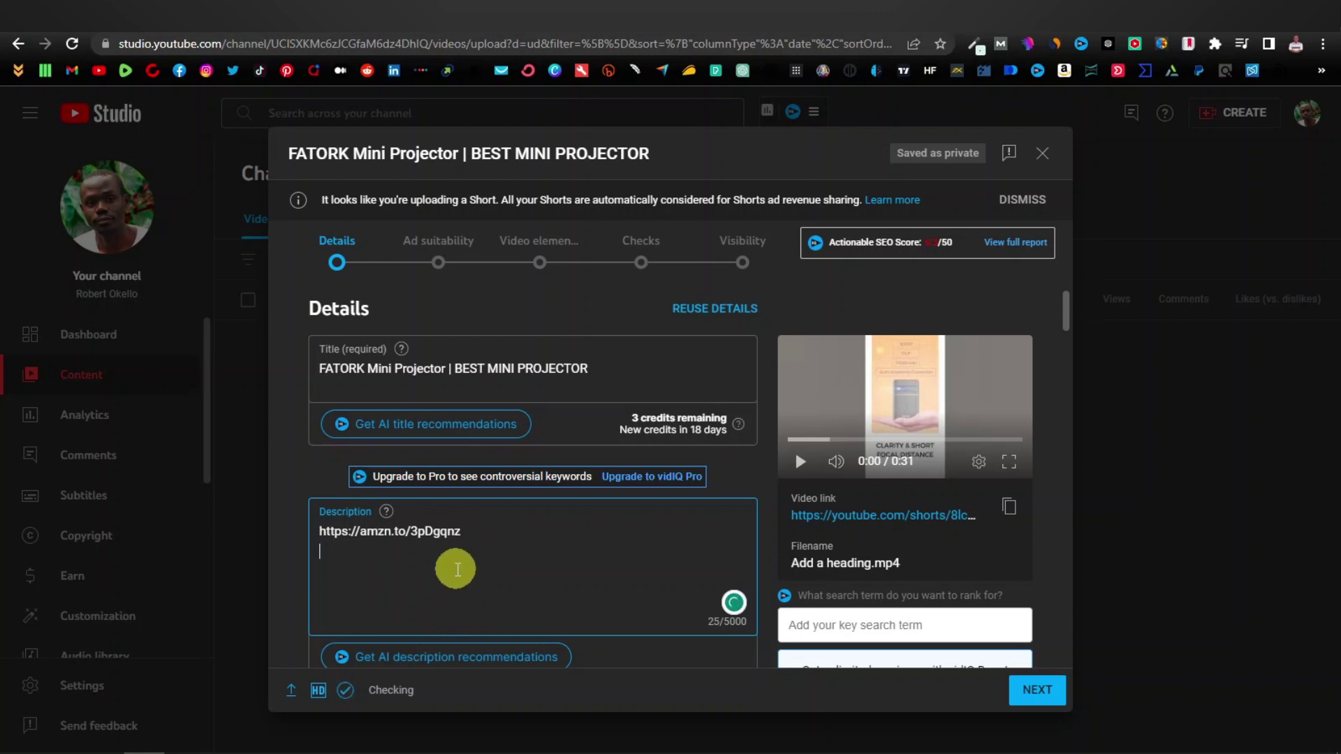
Switch to ChatGPT, search the AIPRM prompts for "youtube tags", and run the "YouTube Tags" prompt with the context "mini projector"
scroll(455, 569, down, 10)
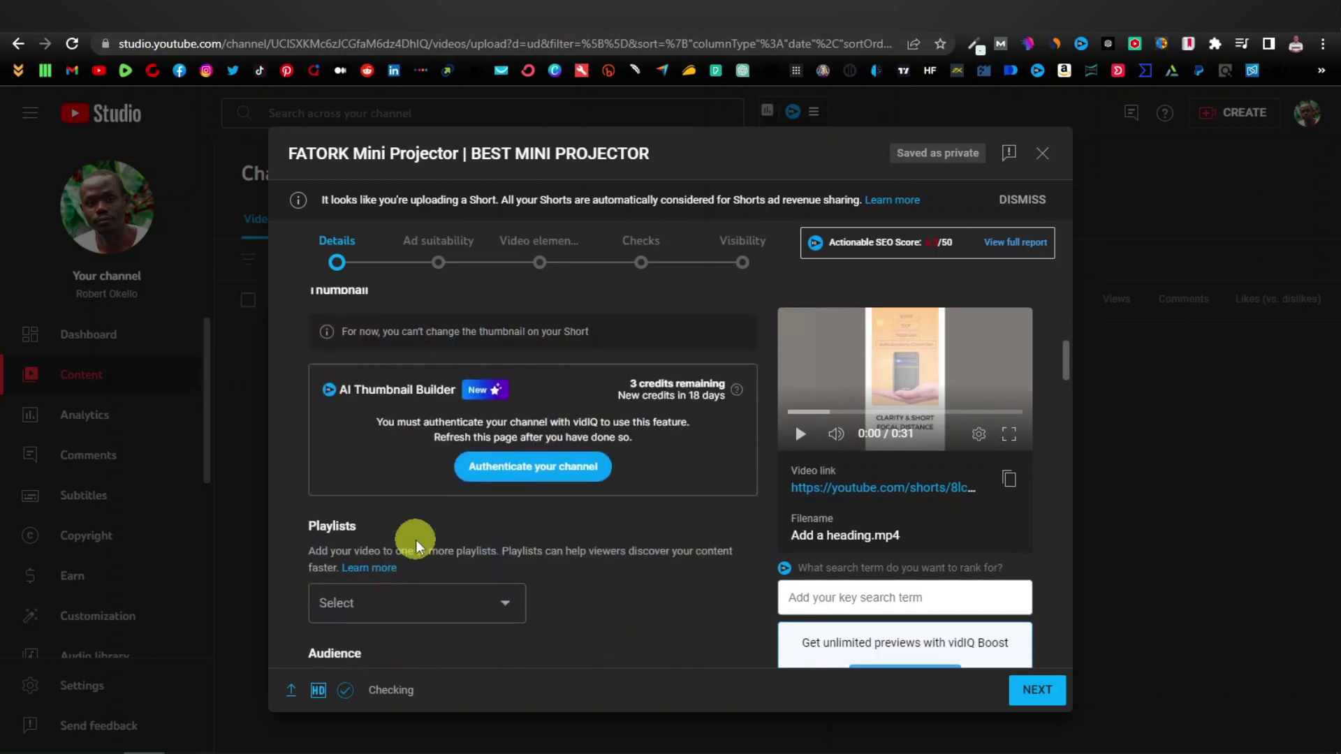
scroll(416, 545, down, 10)
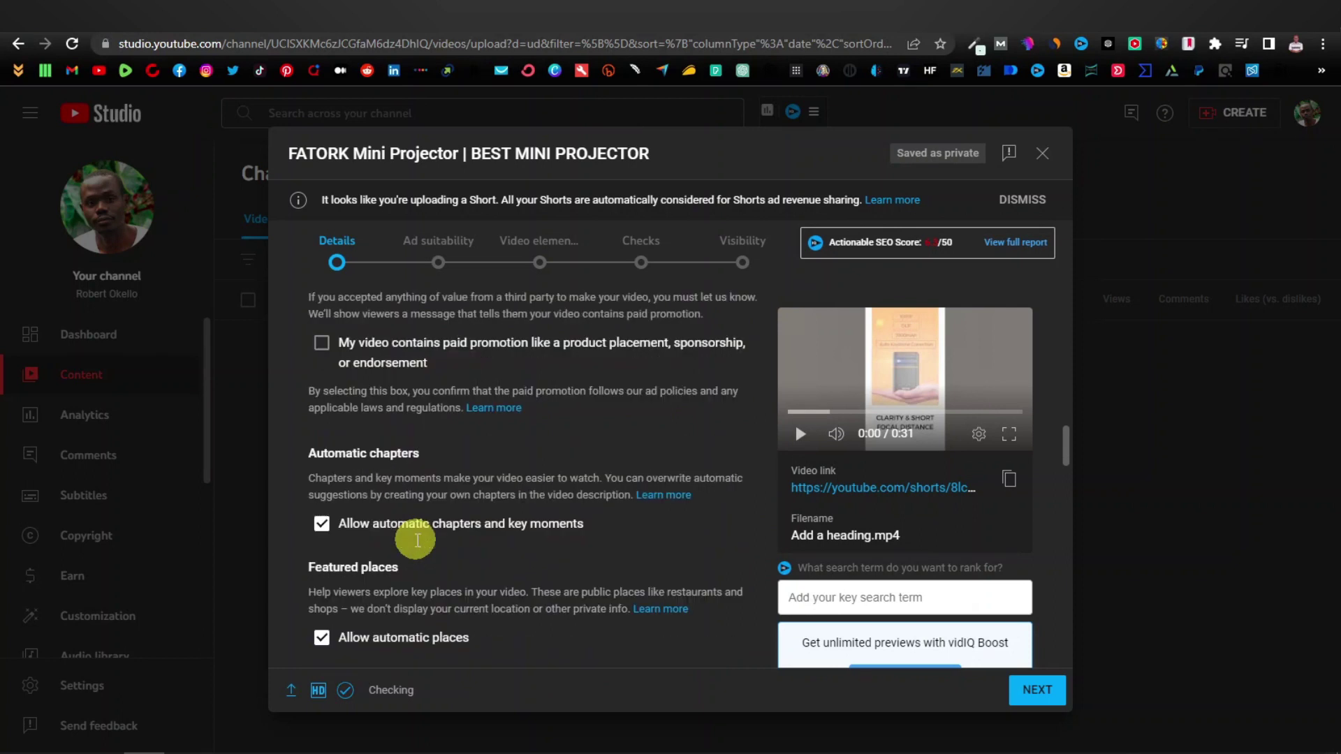
click(421, 474)
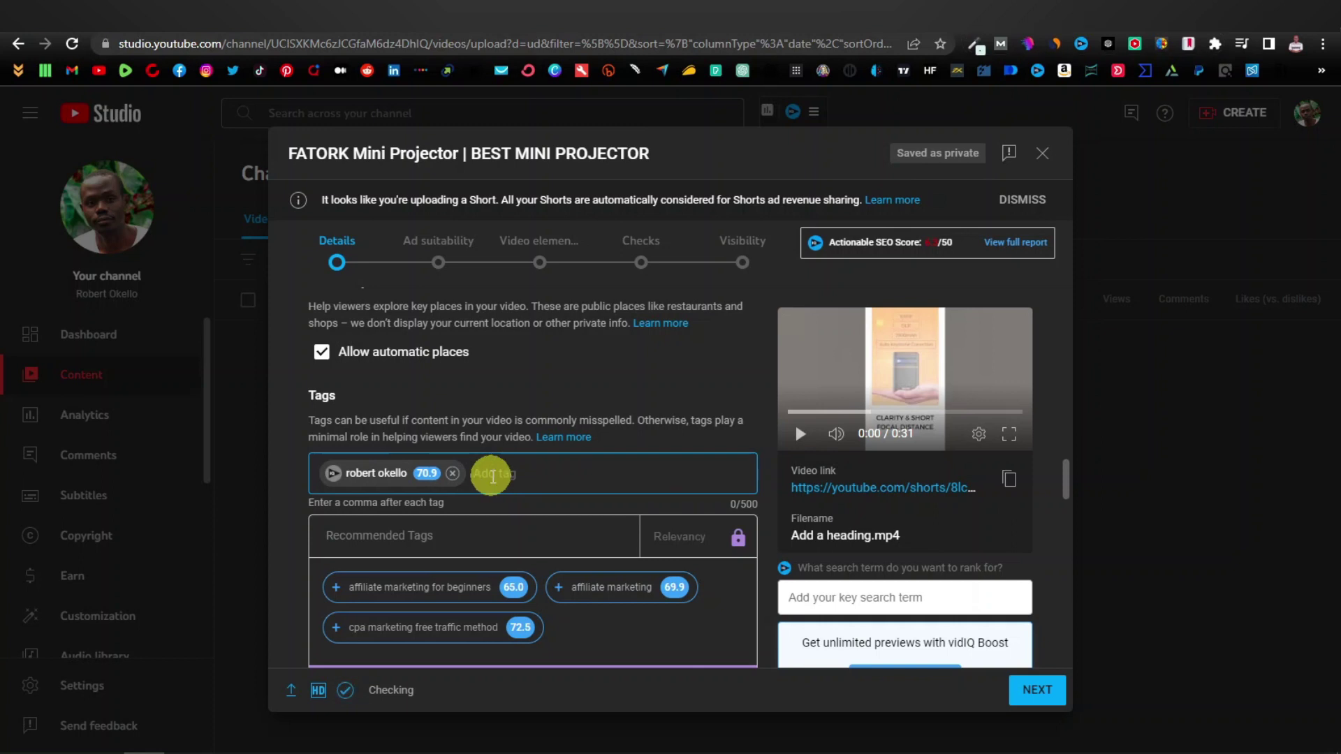
key(ctrl+Tab)
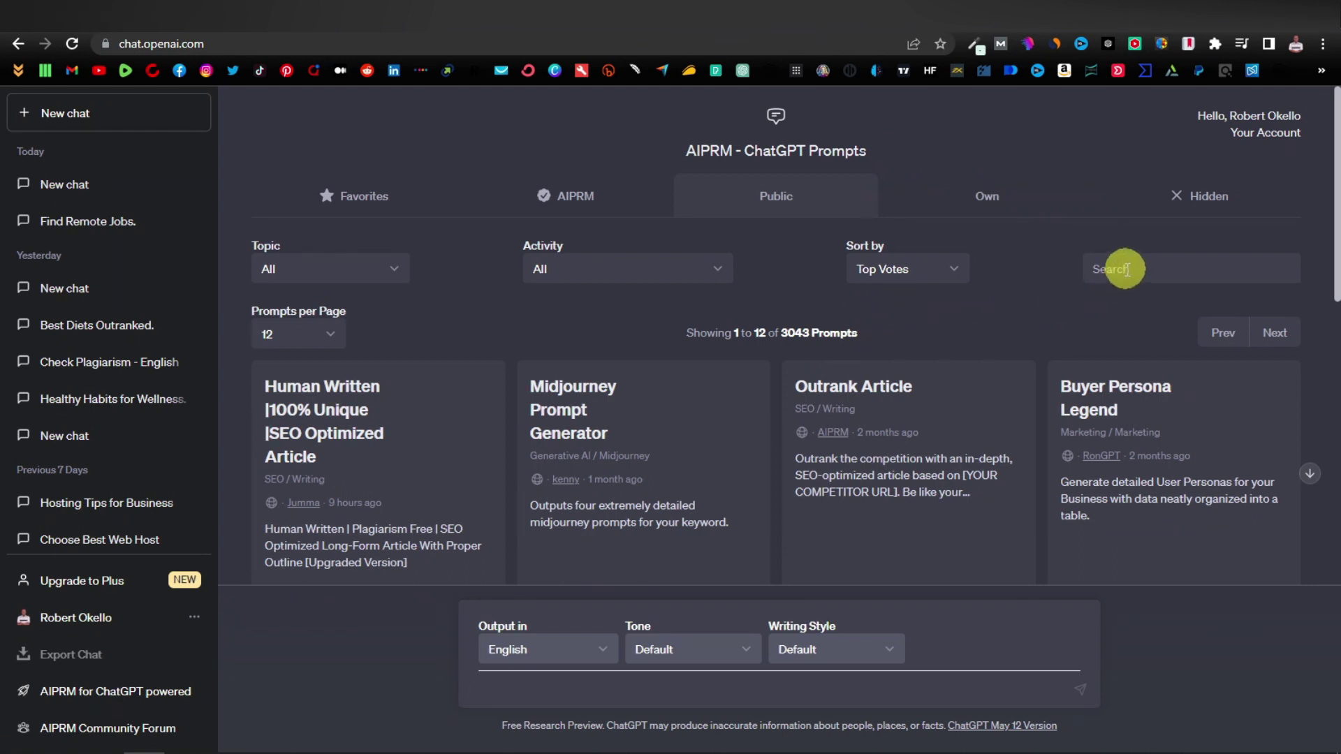
text(youtube tags)
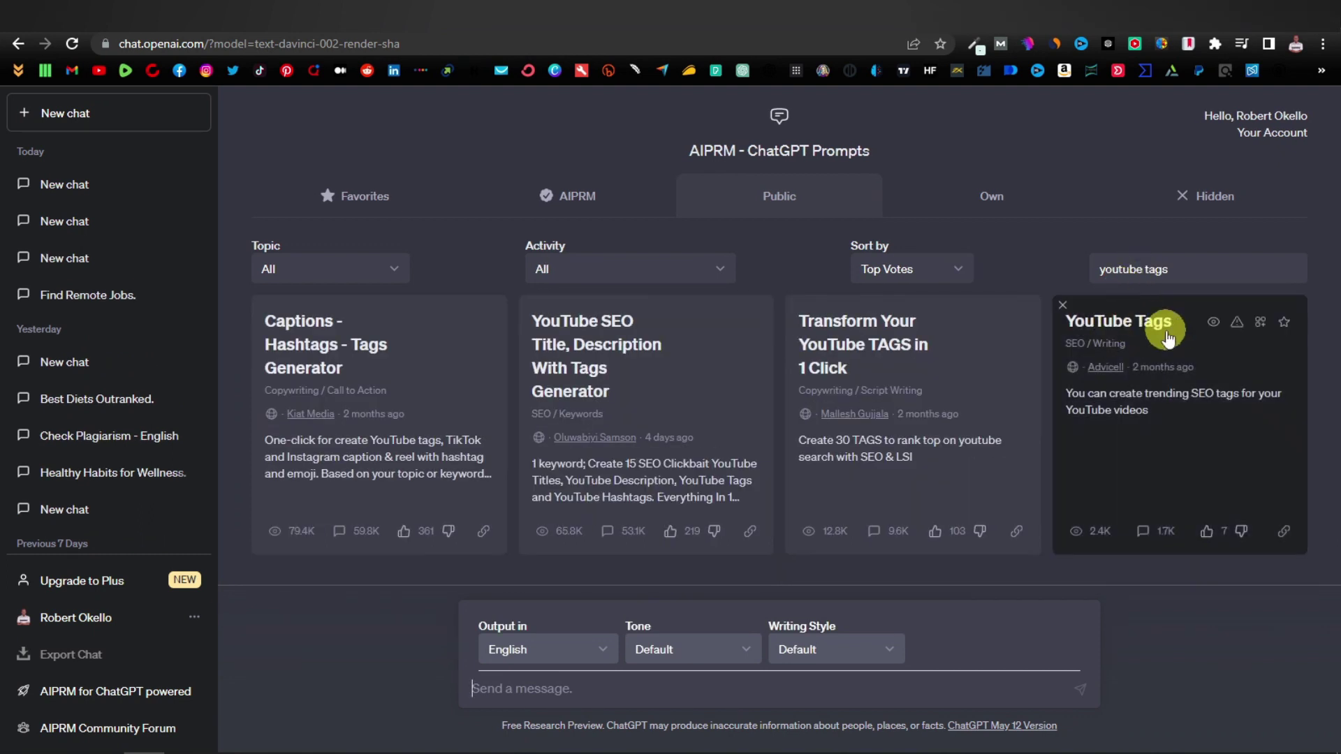
click(1168, 424)
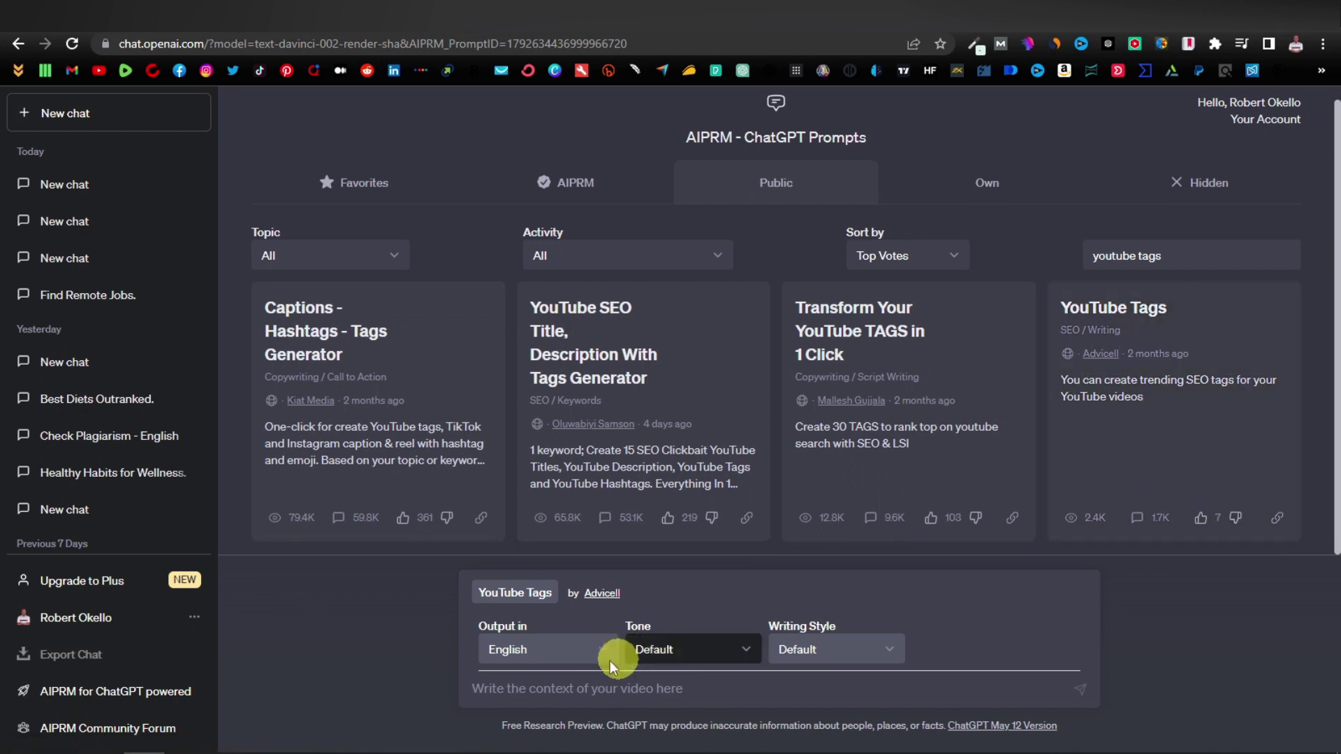
click(518, 689)
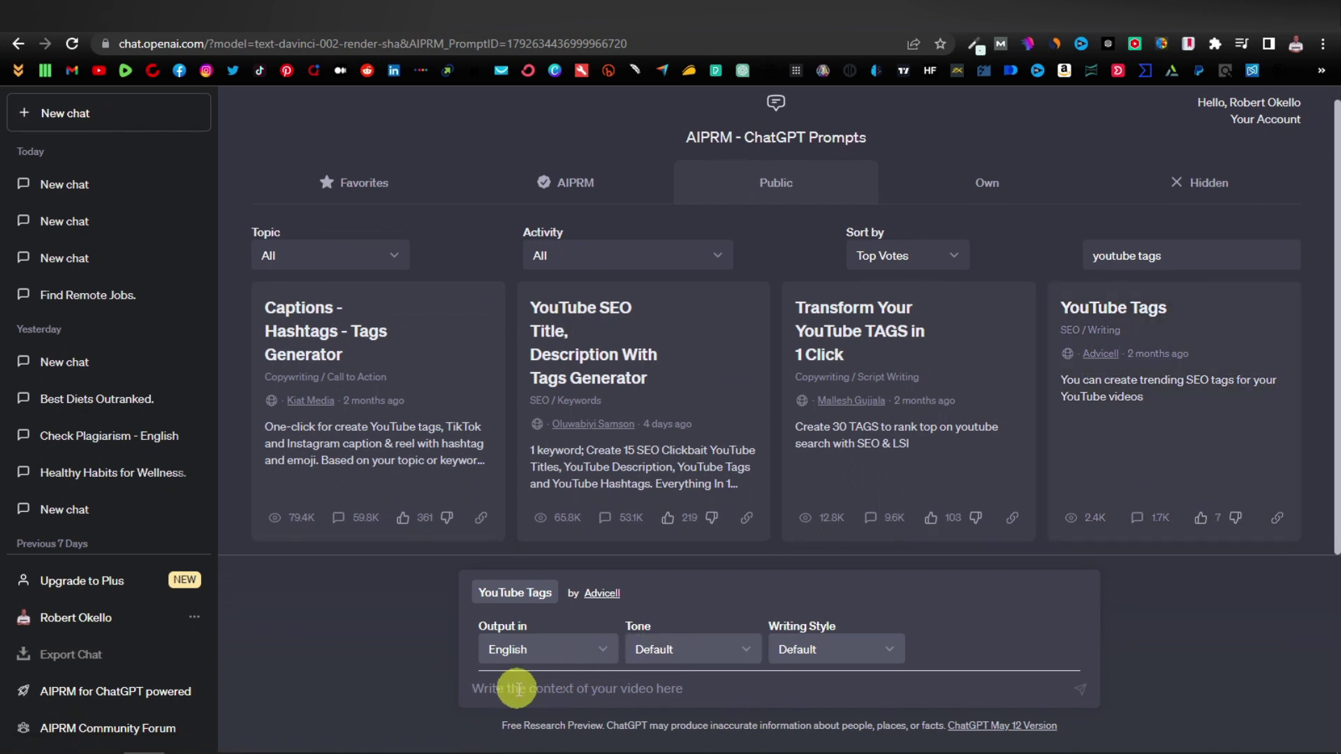
text(mini projector)
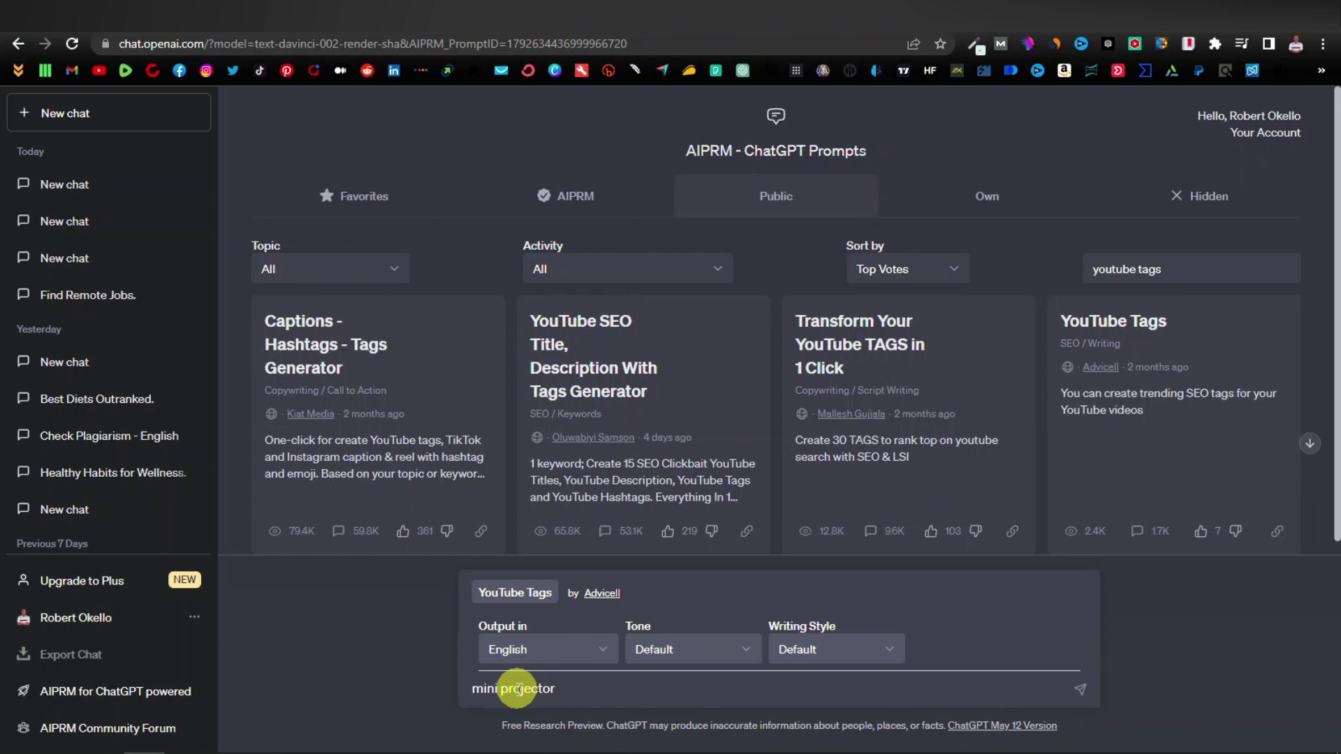
key(Return)
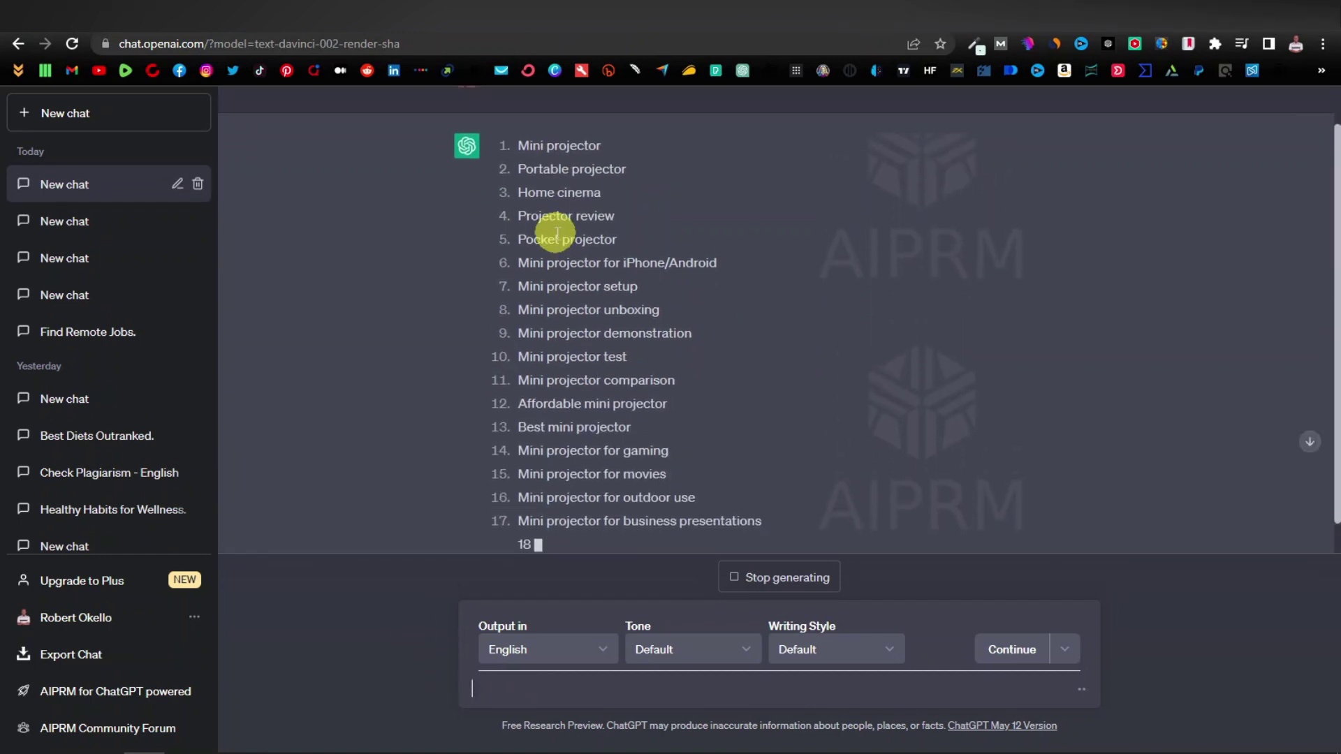
Copy "Mini projector" from the generated list and add it to the Short's tags in YouTube Studio
drag(518, 106, 604, 107)
right_click(595, 106)
click(639, 119)
key(ctrl+Tab)
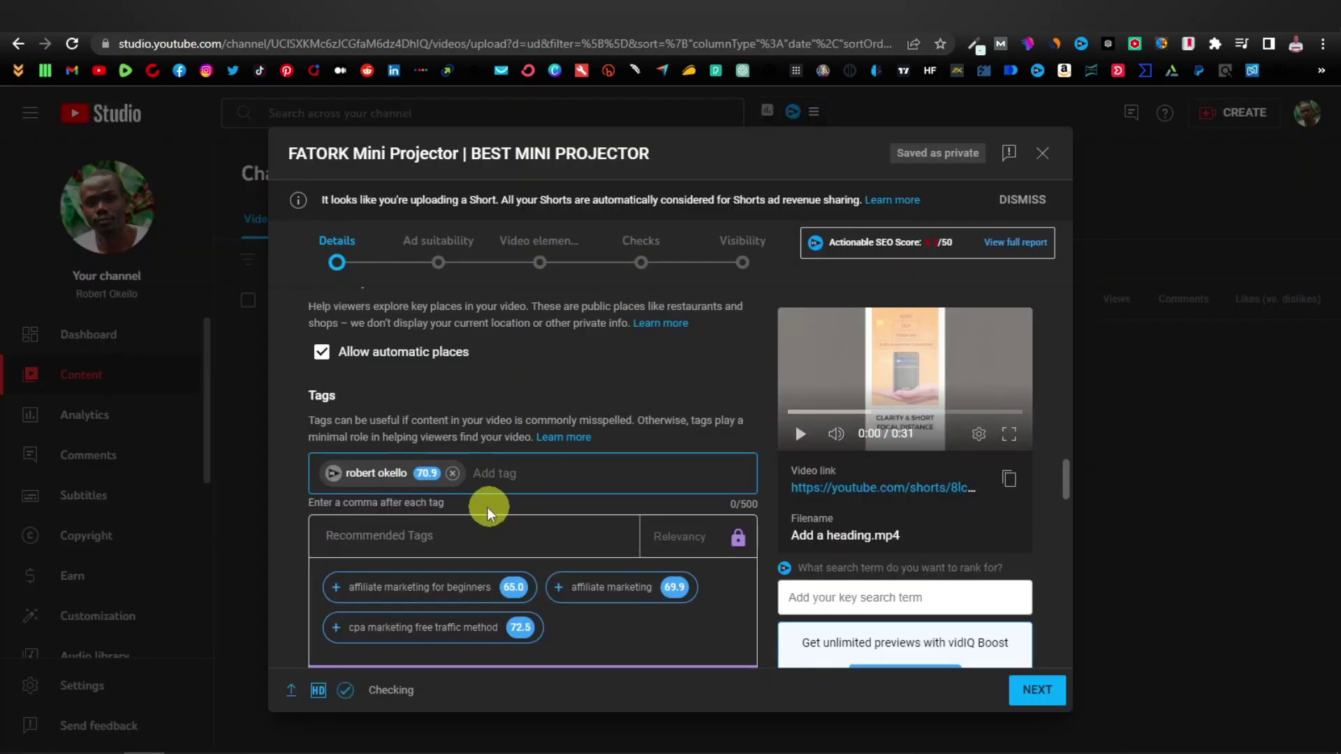
right_click(497, 476)
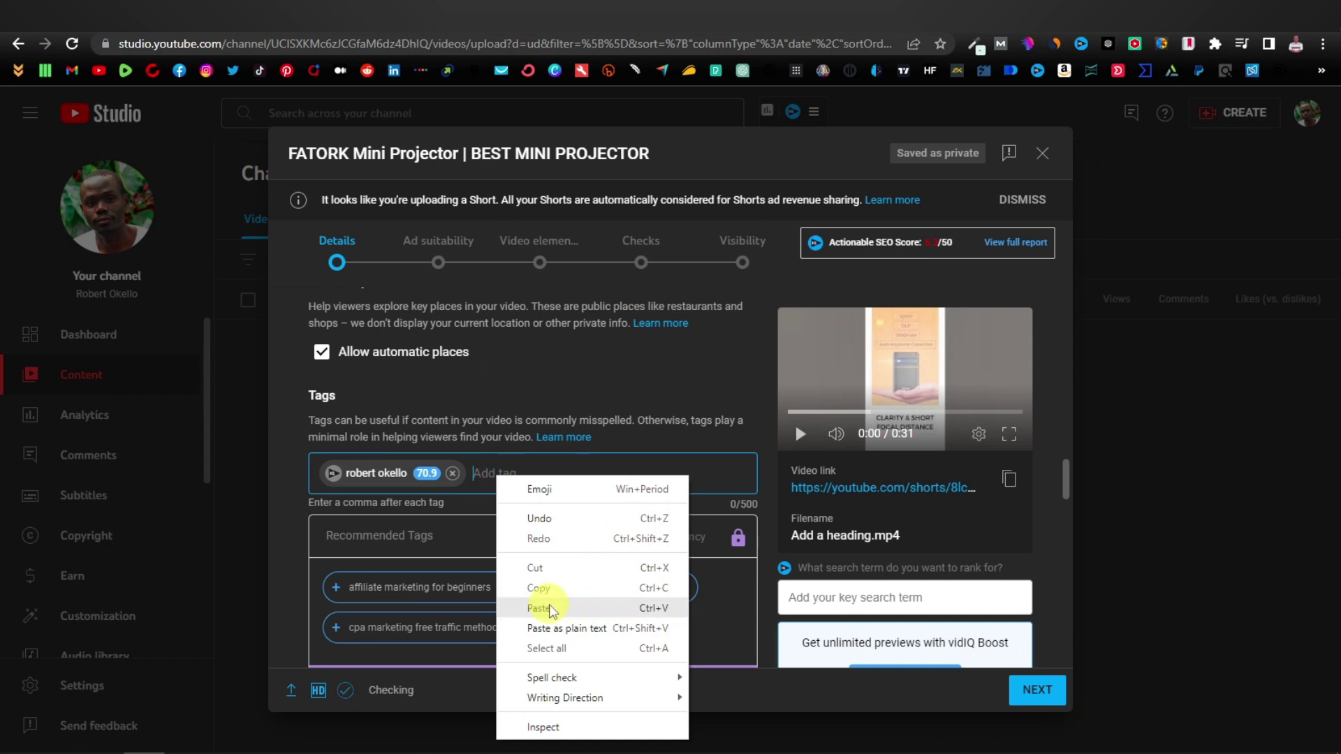
click(576, 608)
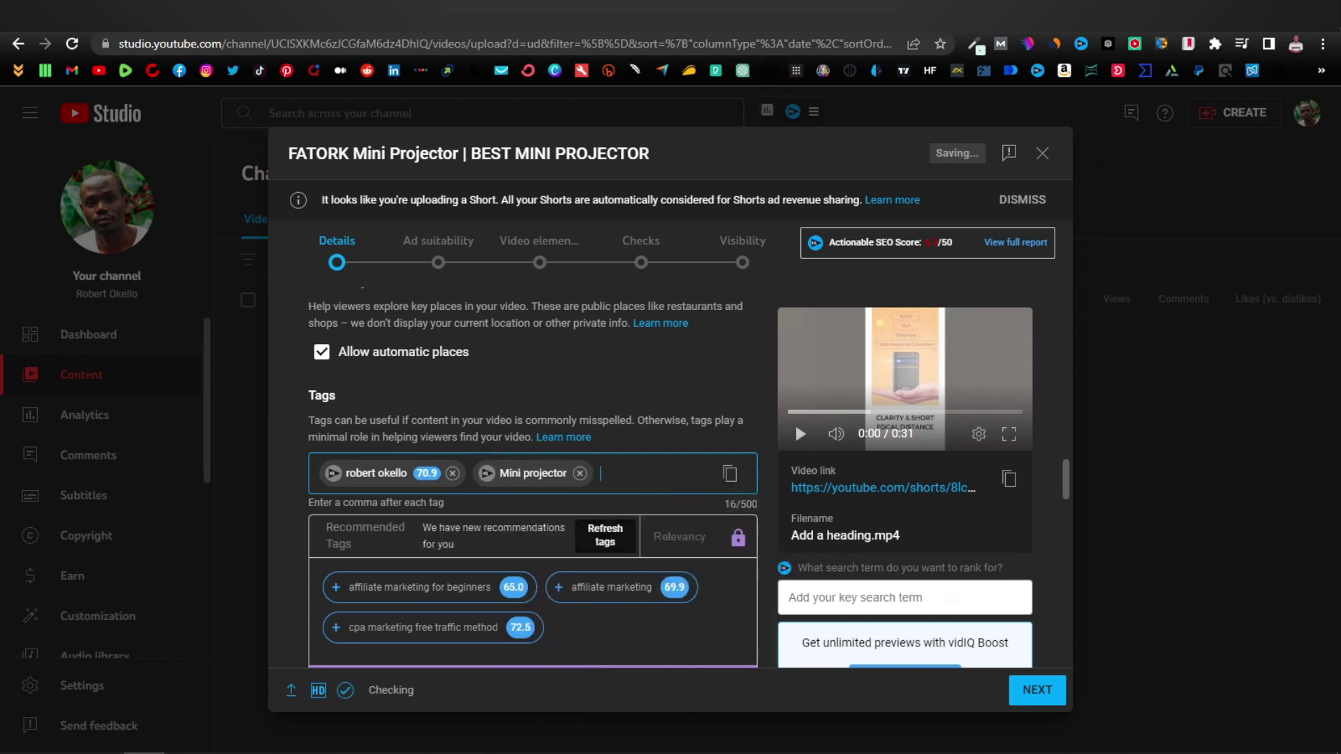
Copy "Portable projector" from ChatGPT's list and paste it as another tag for the Short
key(ctrl+shift+Tab)
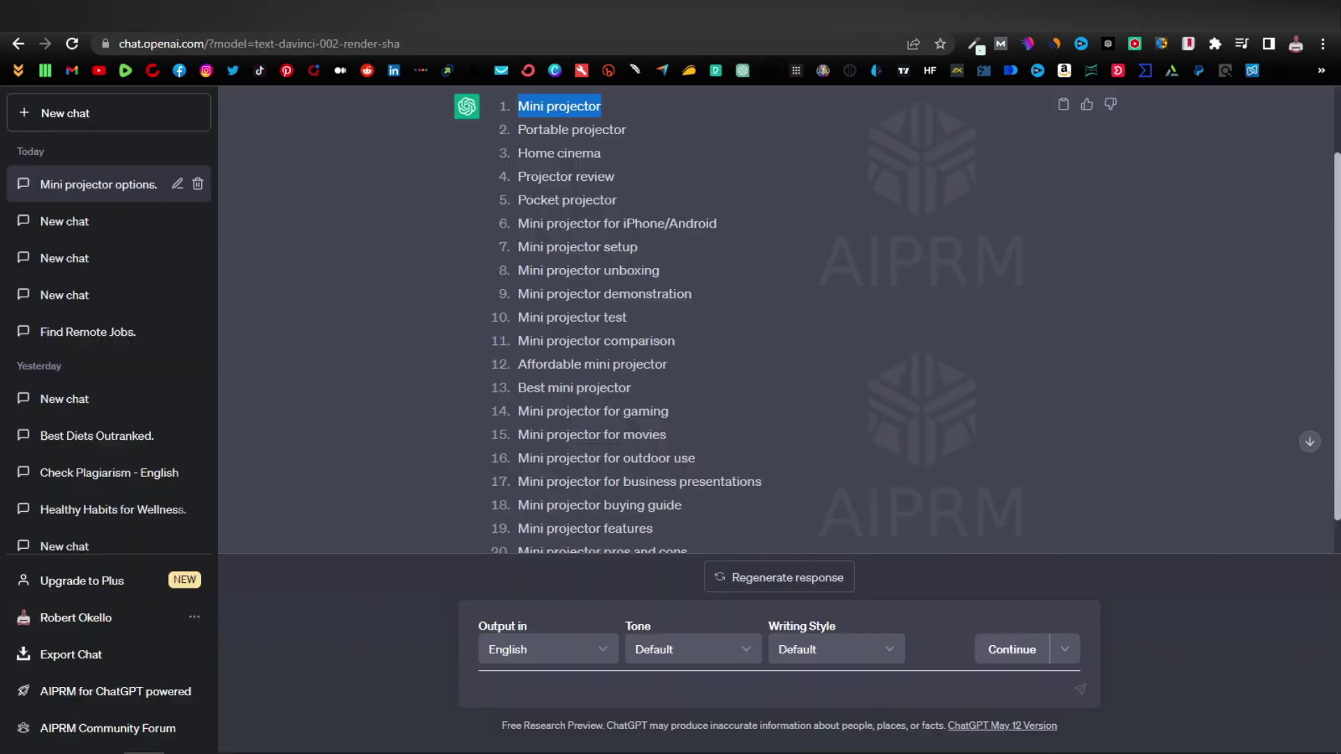
click(522, 133)
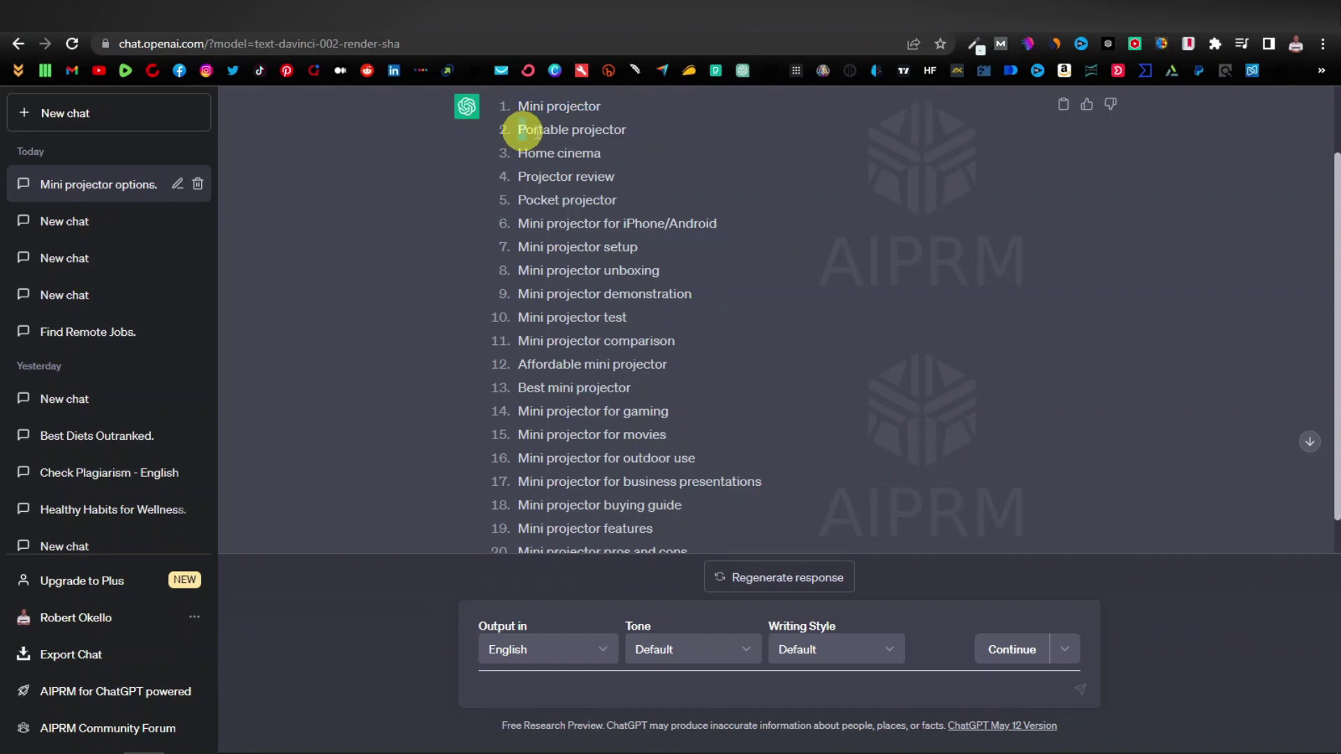
right_click(627, 131)
click(616, 145)
key(ctrl+Tab)
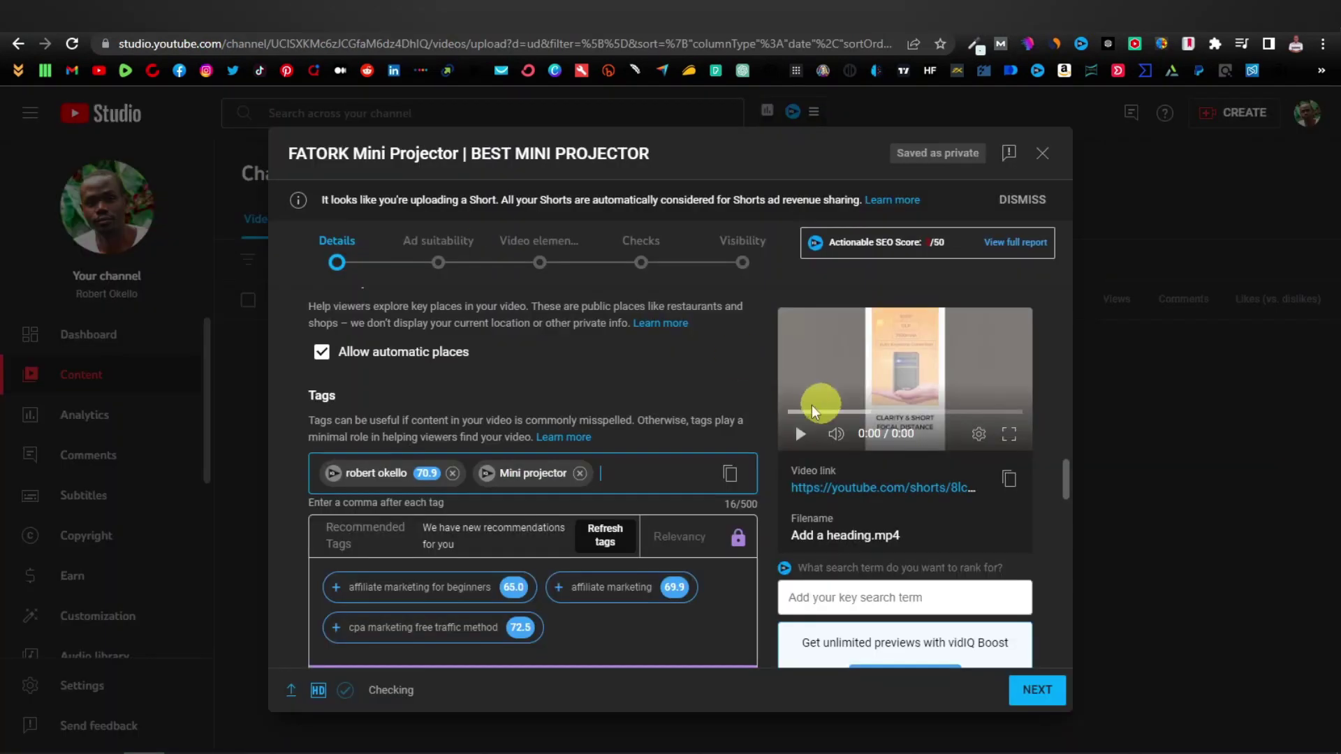
right_click(619, 478)
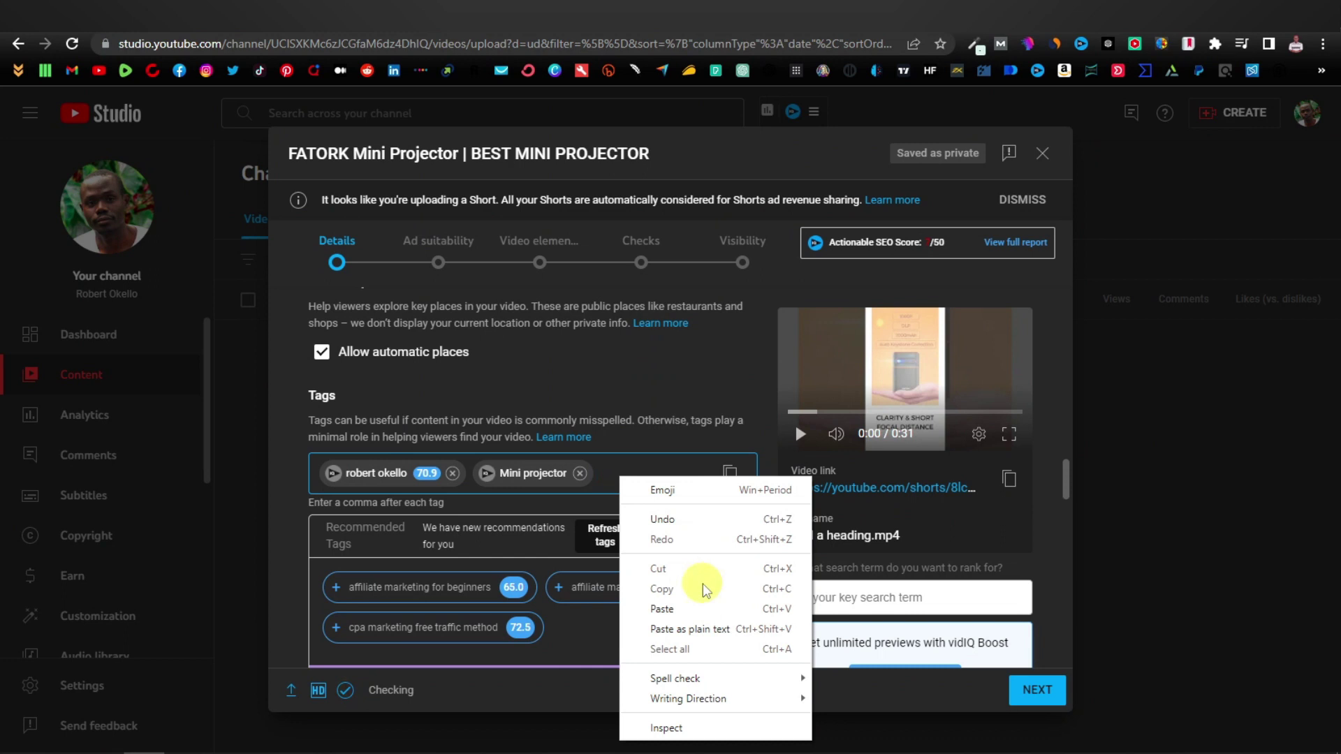
click(632, 608)
Review the generated tag list, and examine the AIPRM section of the "10+ Best ChatGPT Chrome Extensions" blog article
key(ctrl+Tab)
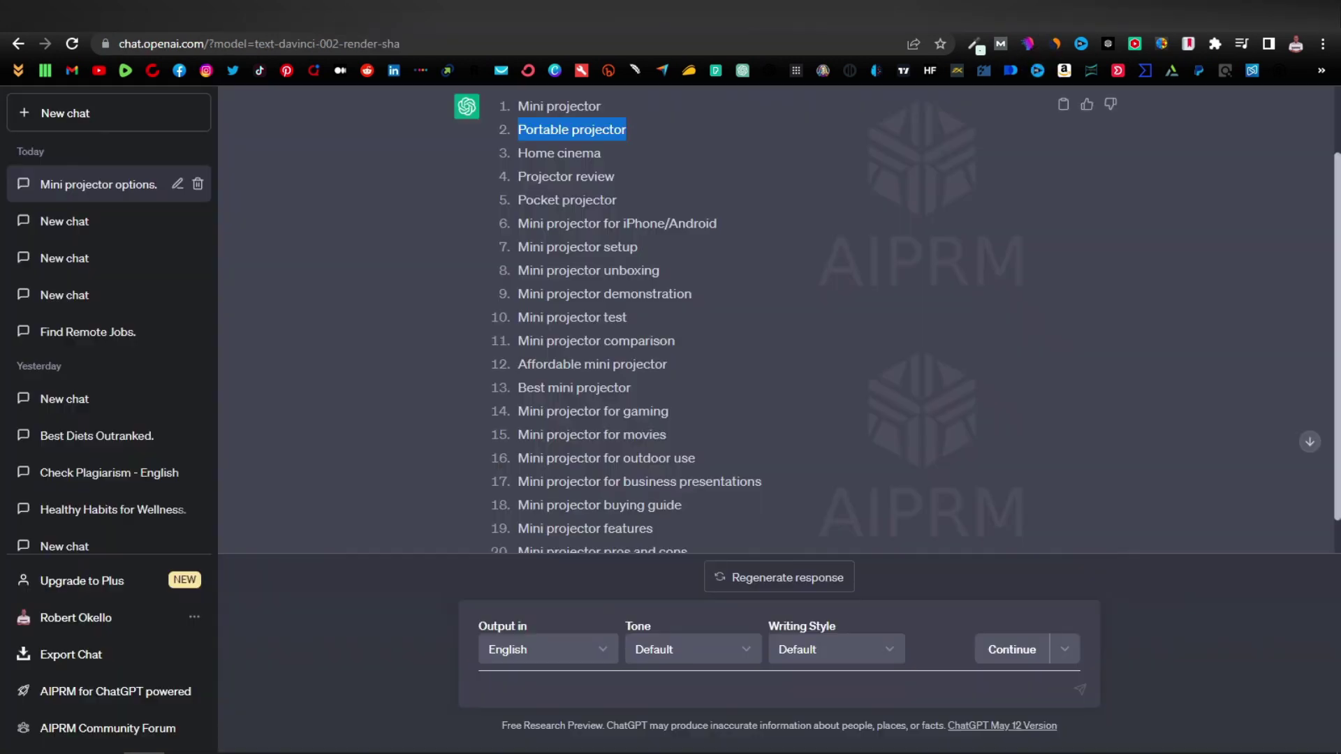
click(740, 363)
scroll(764, 311, up, 1)
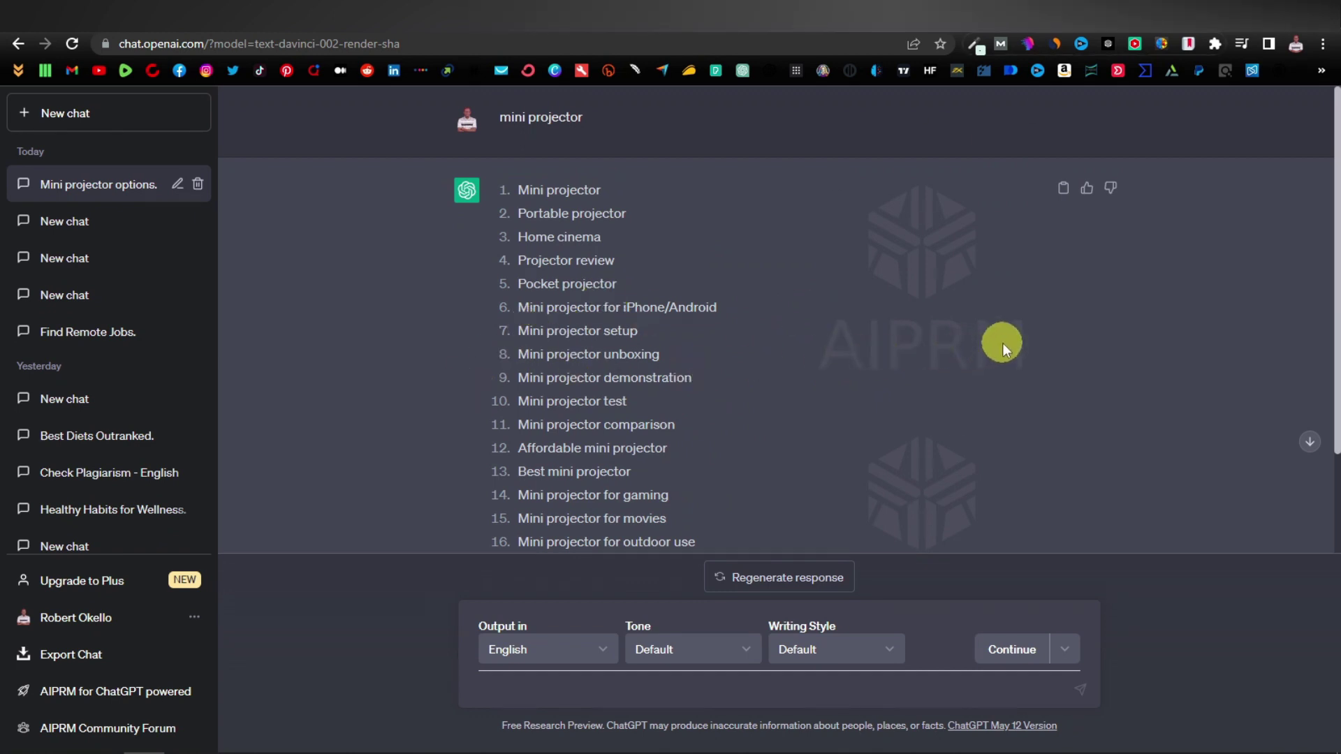
key(ctrl+Tab)
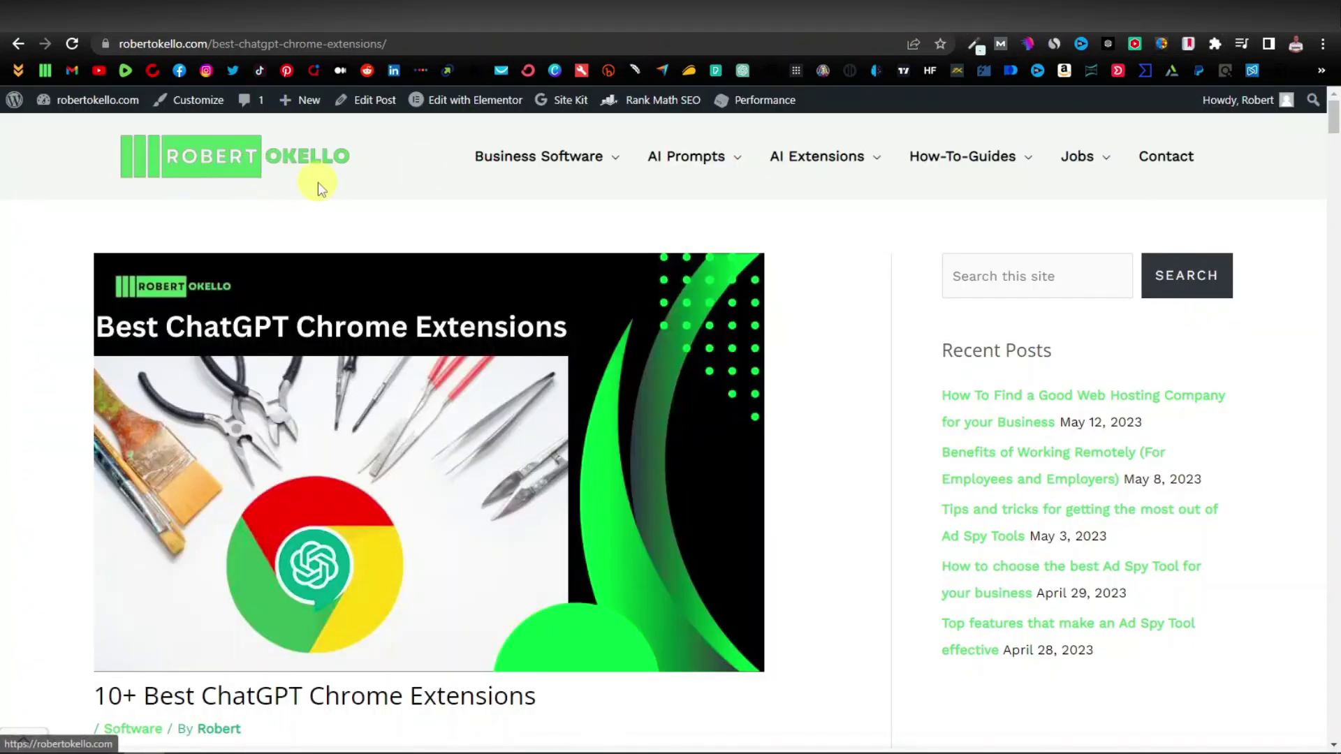
mouse_move(825, 165)
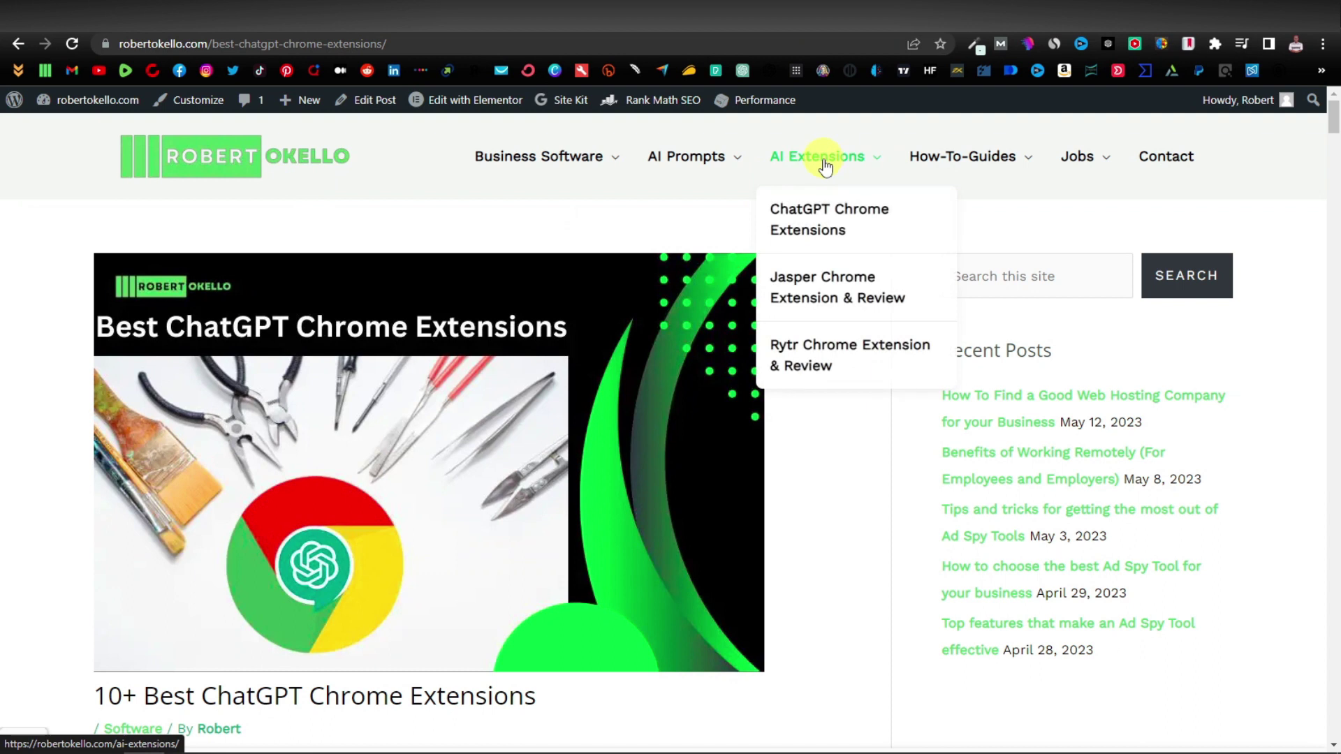
scroll(835, 464, down, 1)
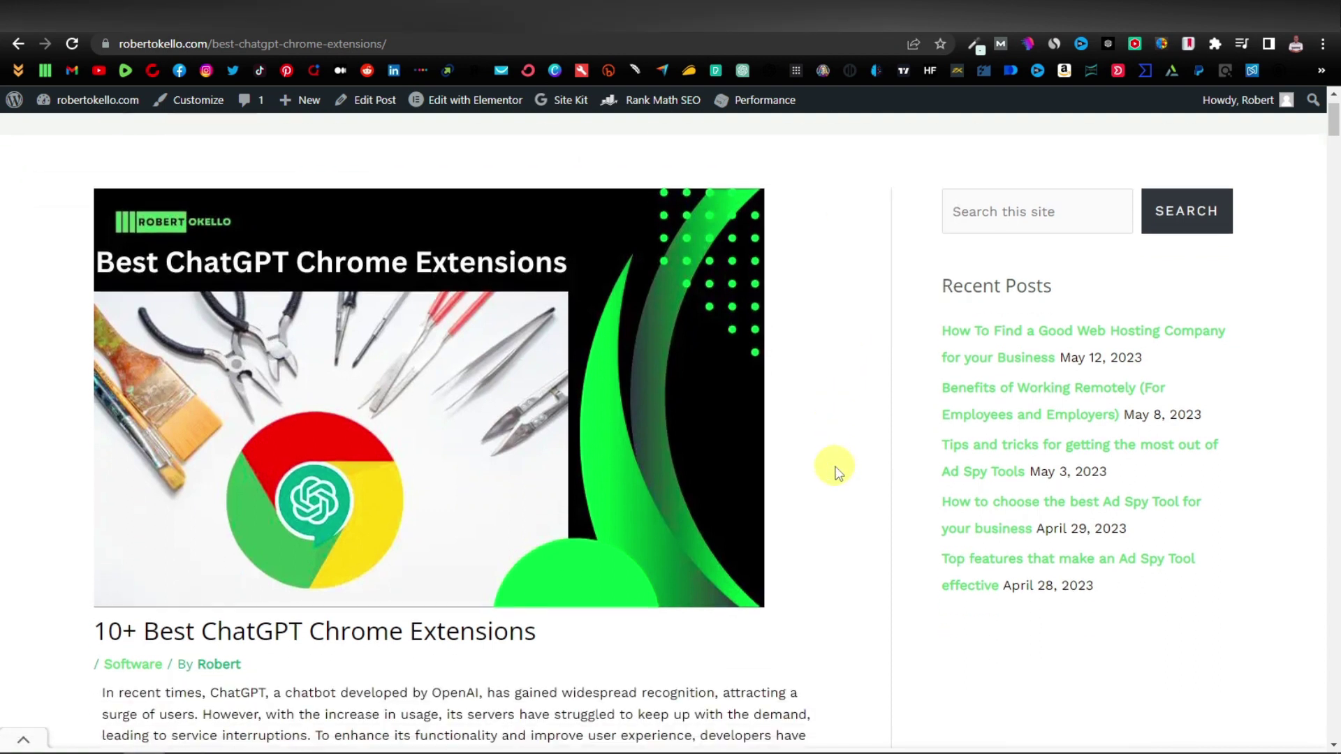
scroll(834, 464, down, 12)
scroll(485, 468, up, 3)
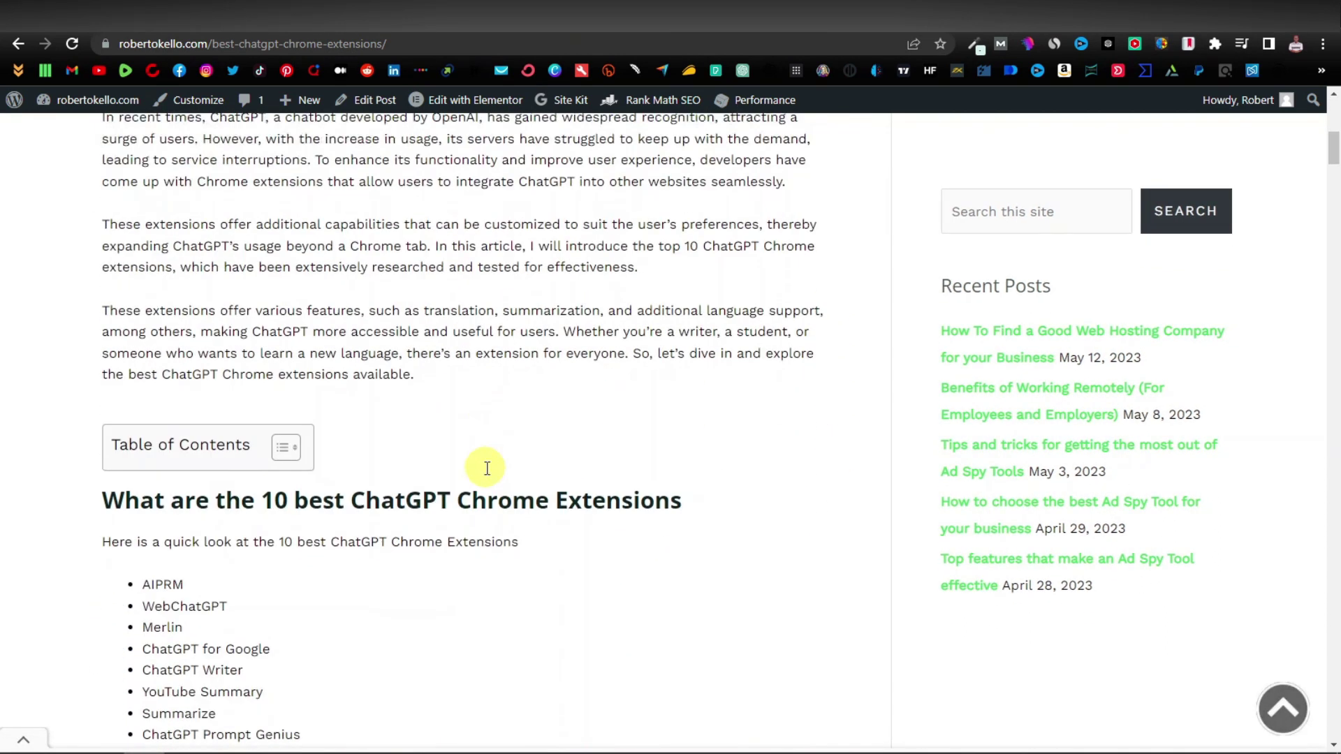
scroll(486, 468, down, 8)
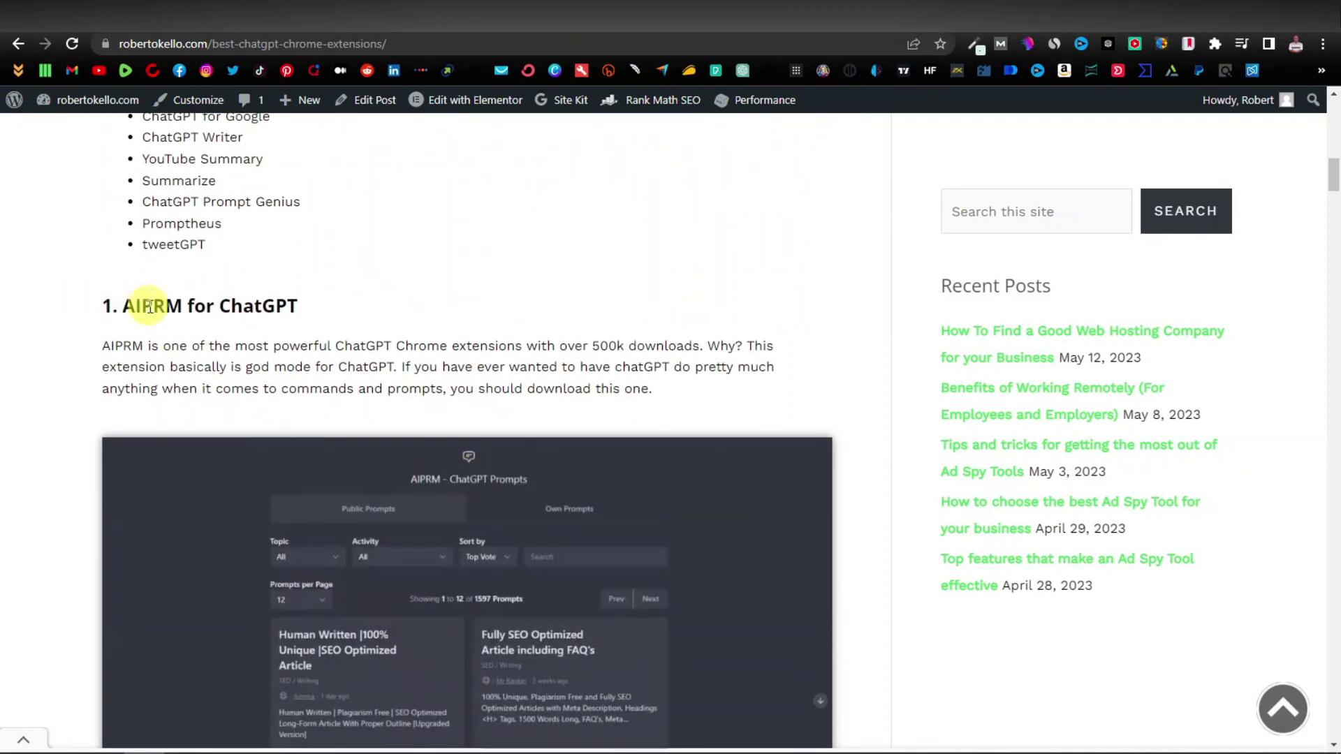
Look through the article's AIPRM description and download link, down to the WebChatGPT entry
scroll(291, 308, down, 6)
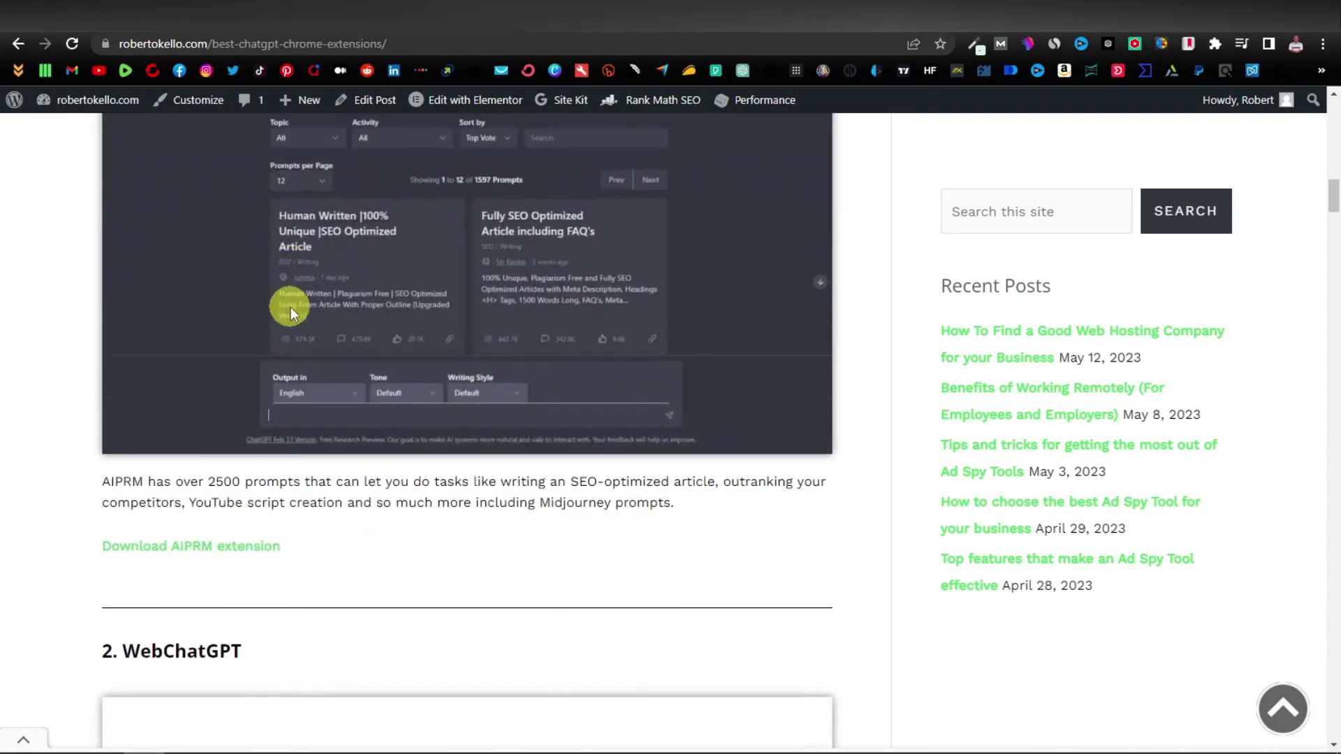
scroll(291, 307, down, 1)
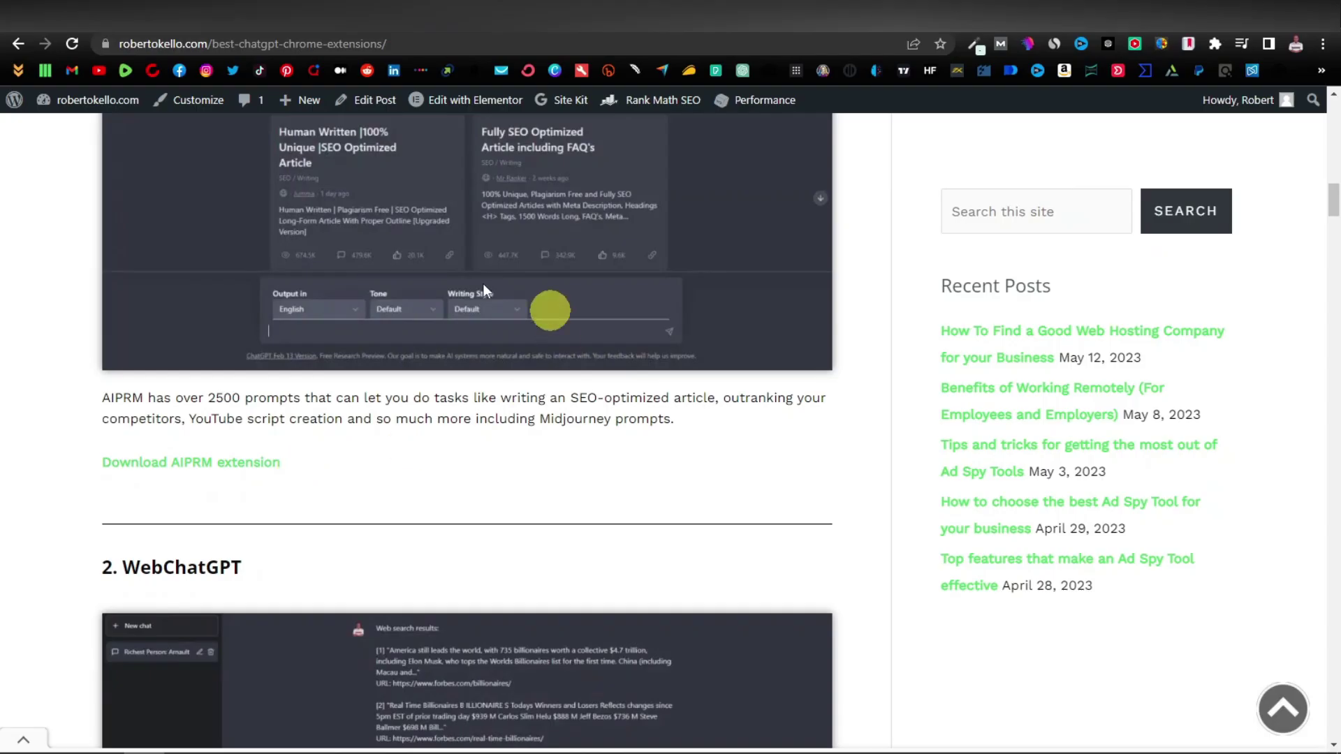
scroll(839, 383, up, 2)
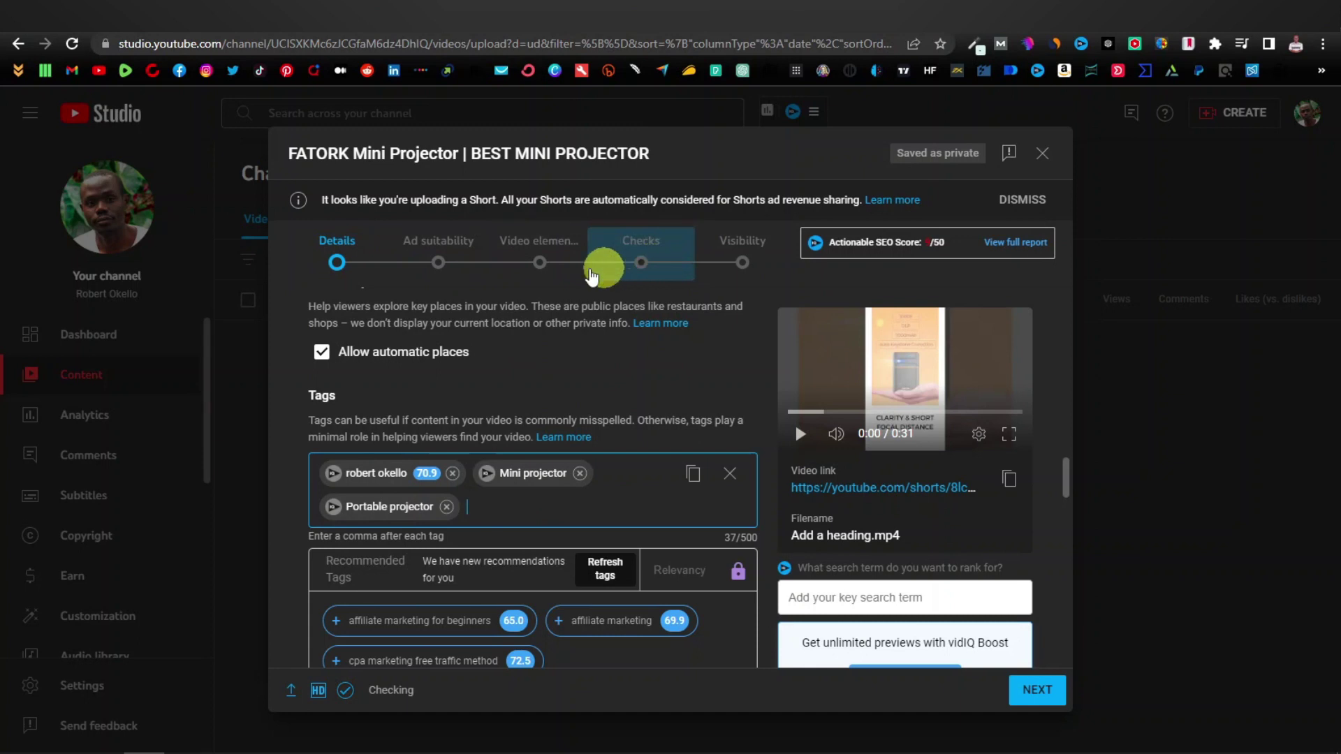
Return to the Short's upload in YouTube Studio and set its visibility to Public
click(740, 261)
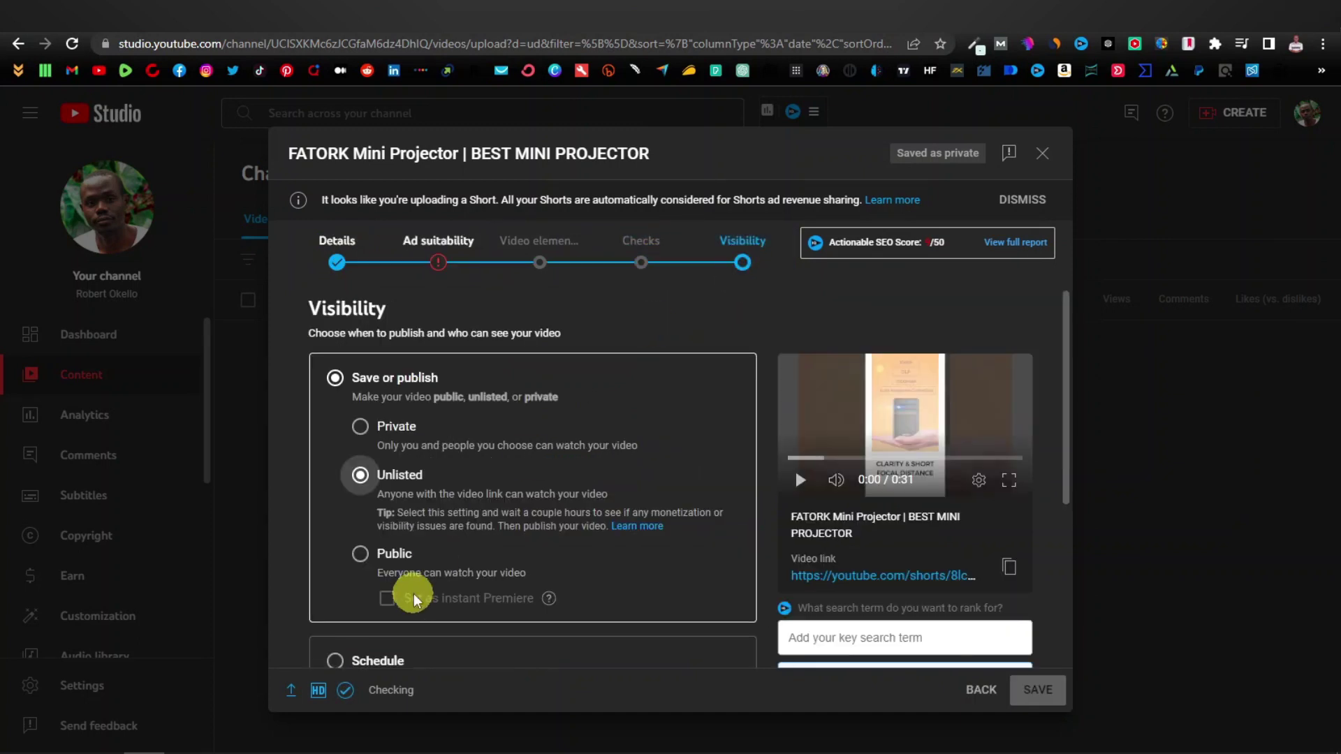
click(360, 553)
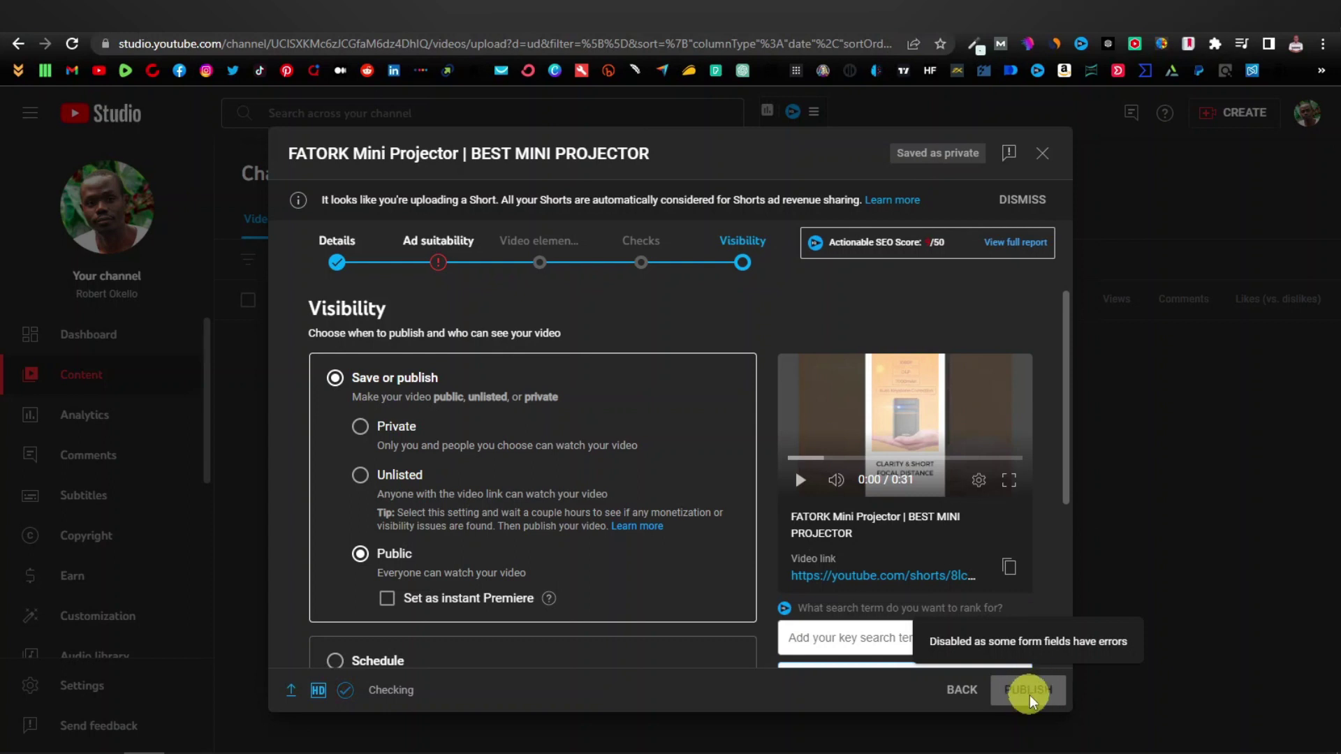
Rate the Short's ad suitability as "None of the above", submit the rating, and return to the visibility settings
click(436, 268)
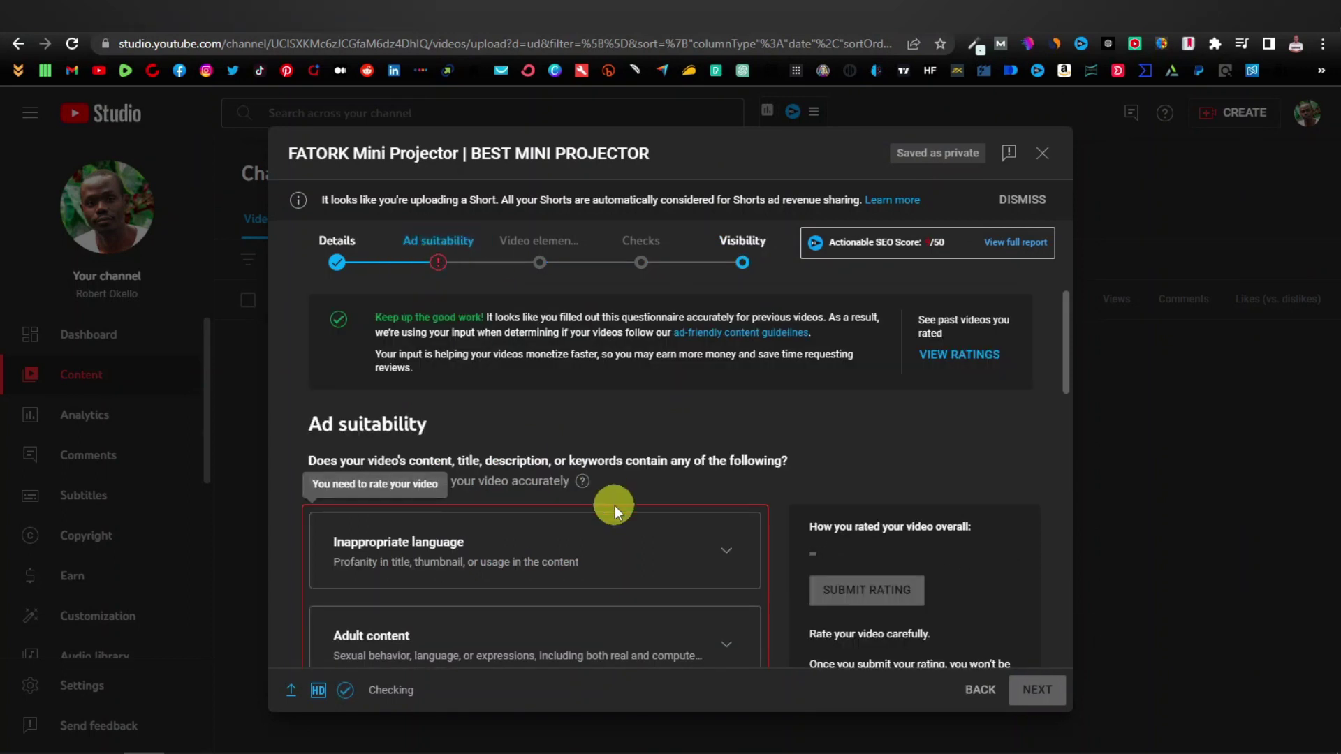
scroll(615, 505, down, 5)
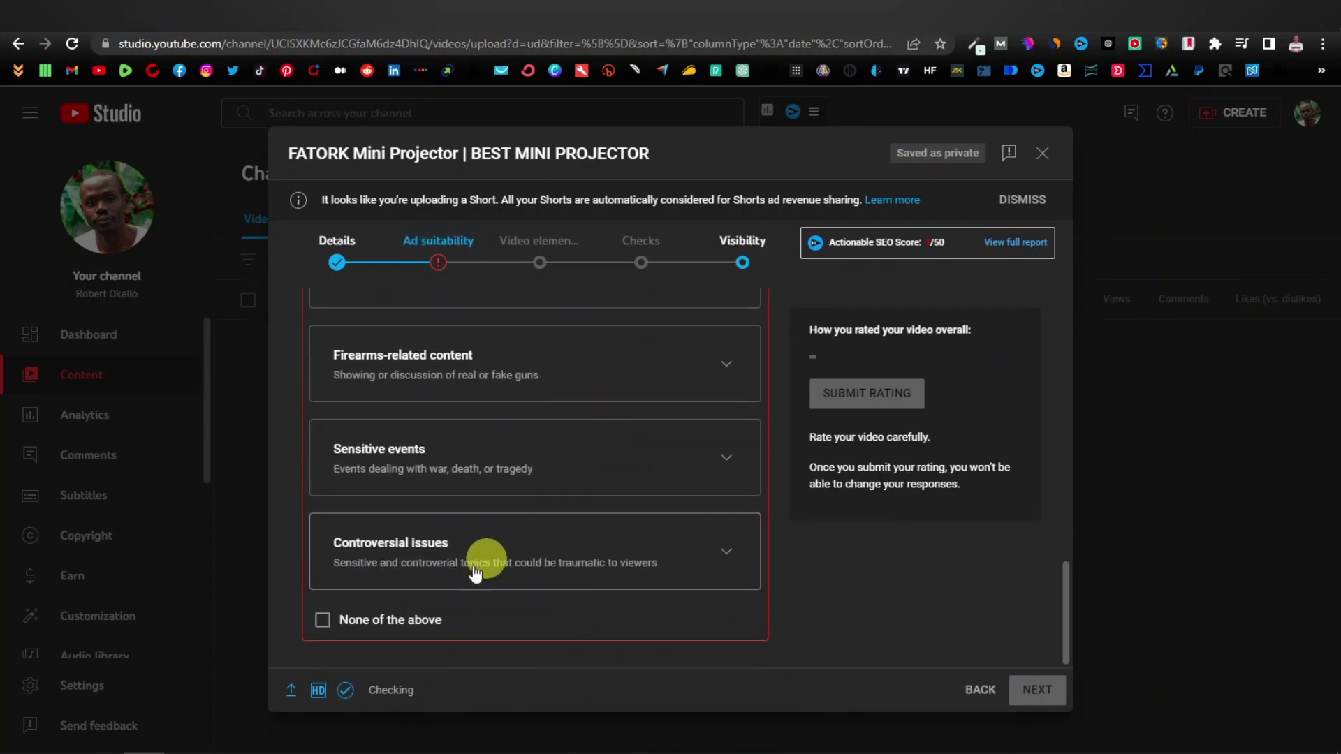
click(322, 621)
click(859, 314)
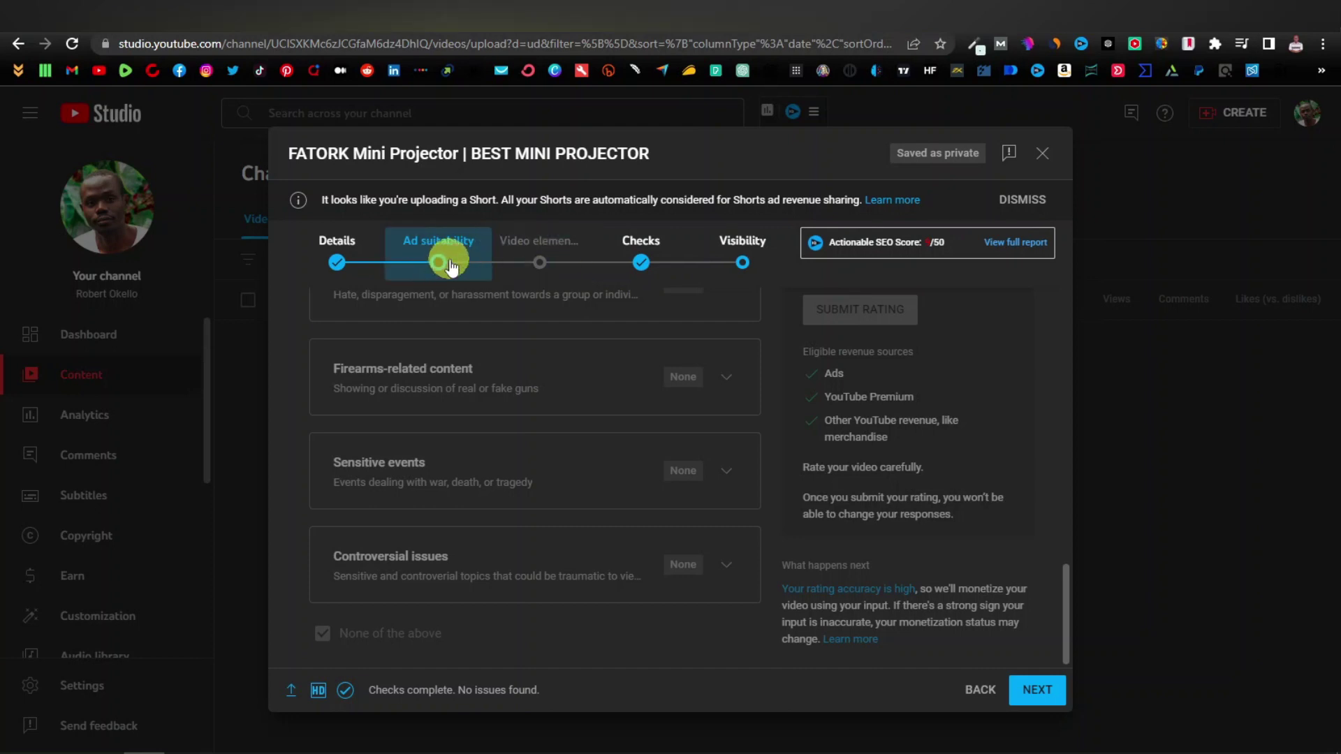
click(731, 255)
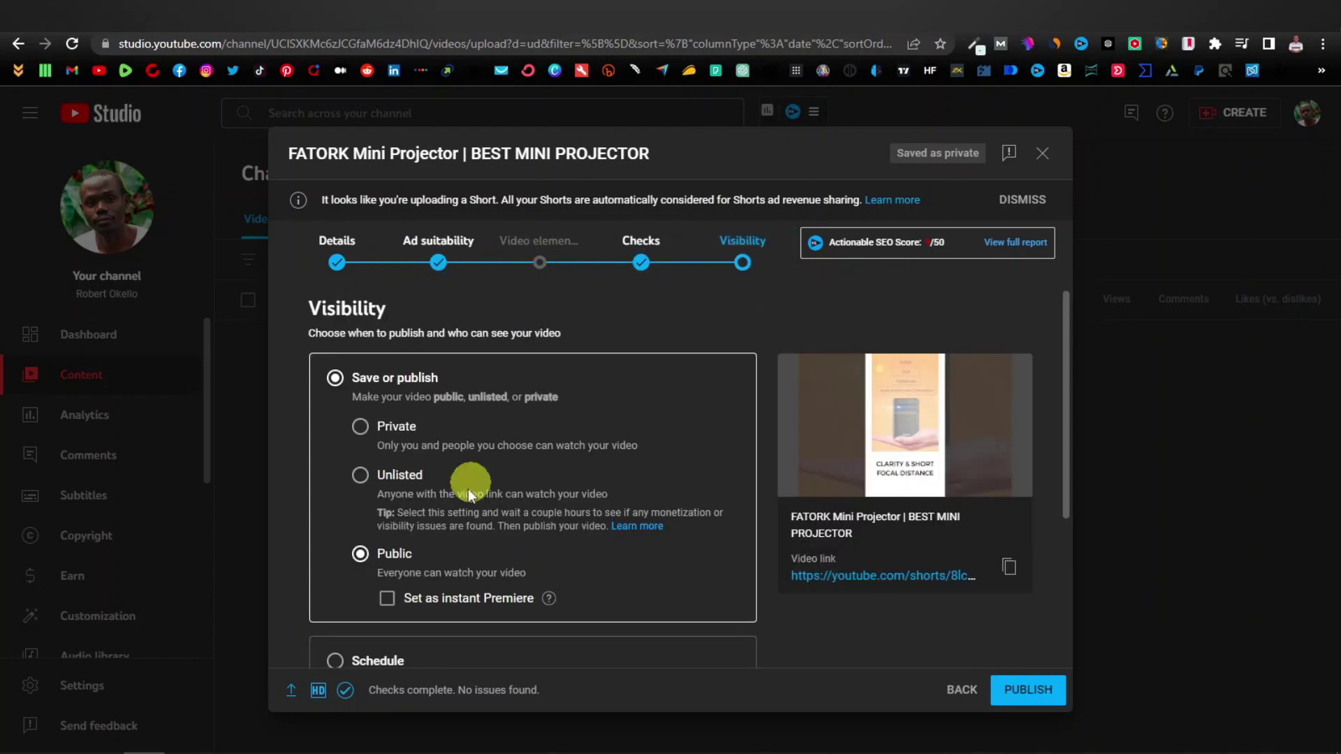